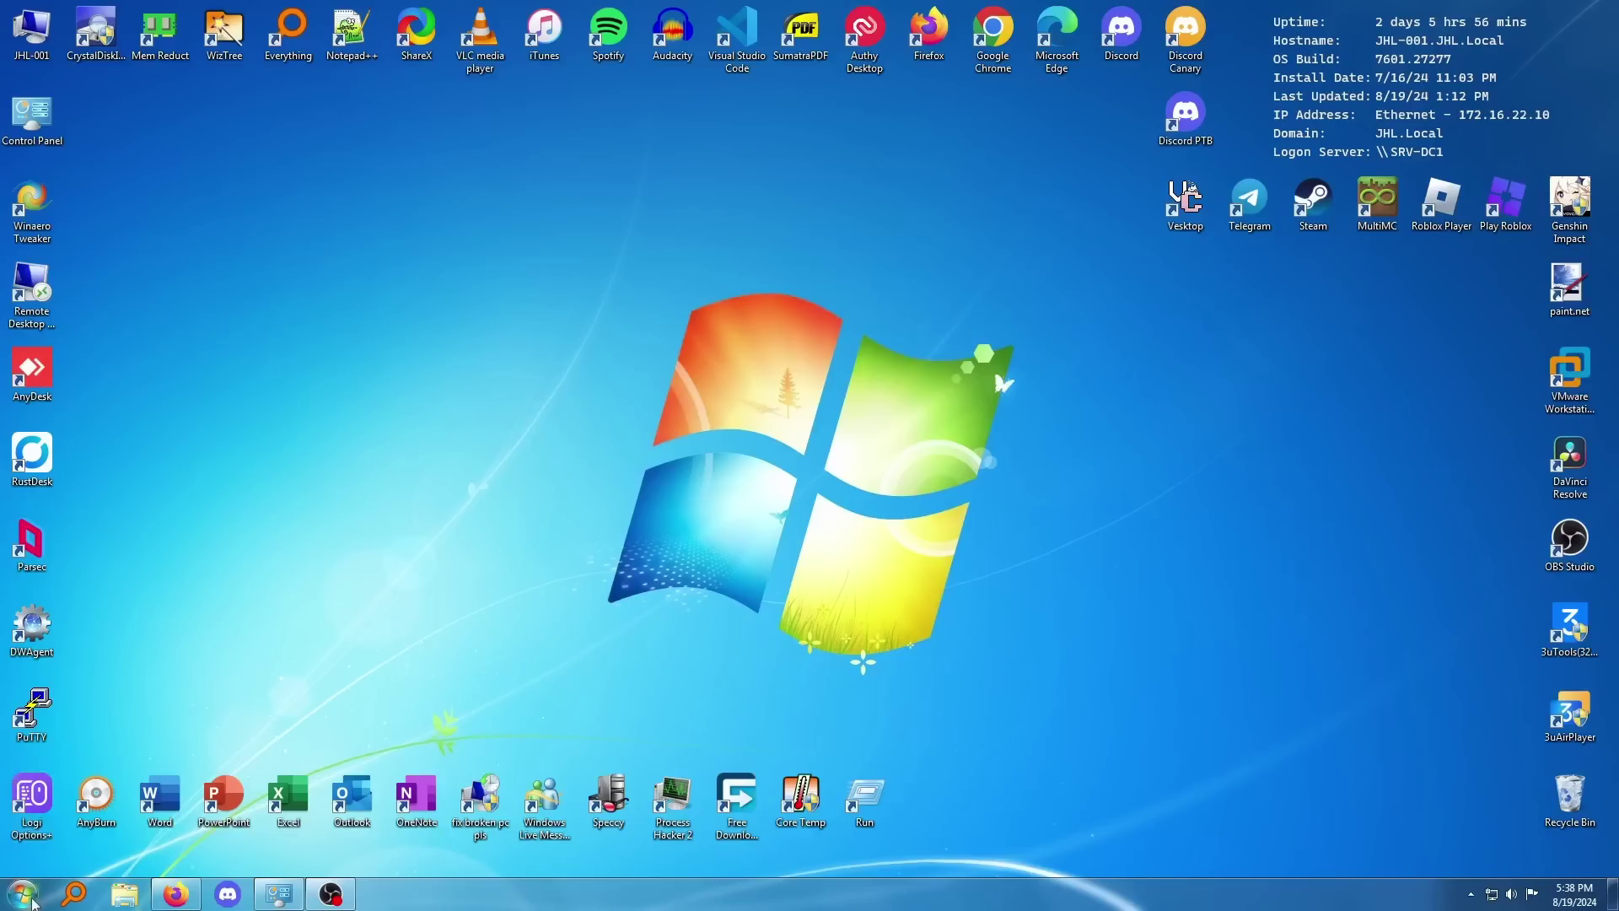
- Glance at the Start menu, then open Computer and Control Panel from their desktop icons
click(23, 893)
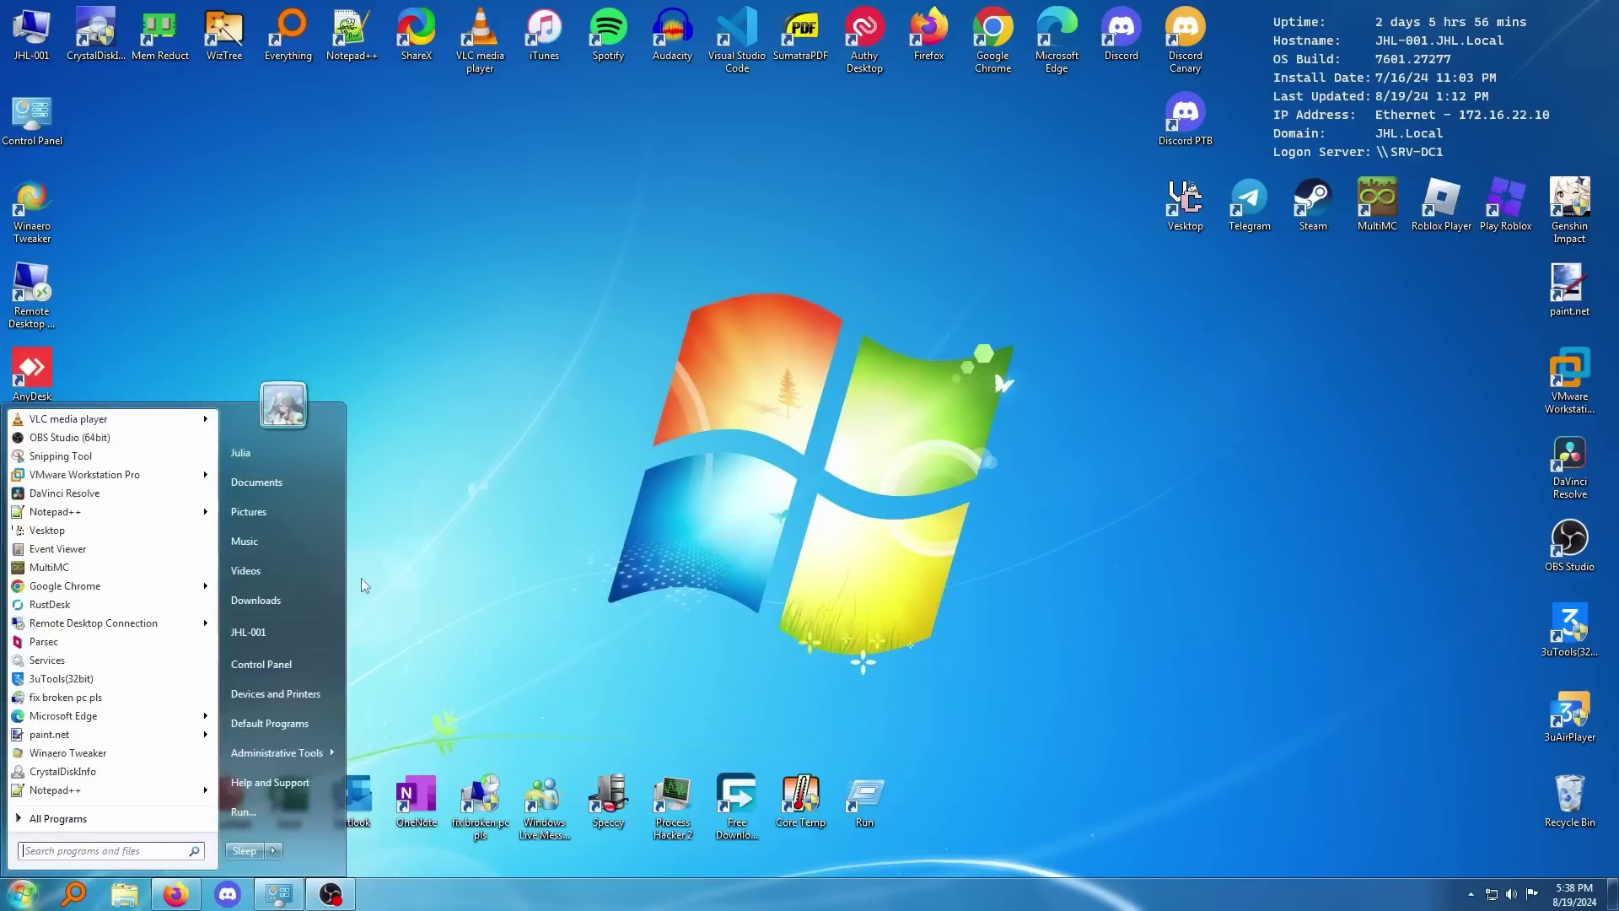
click(805, 539)
double_click(32, 32)
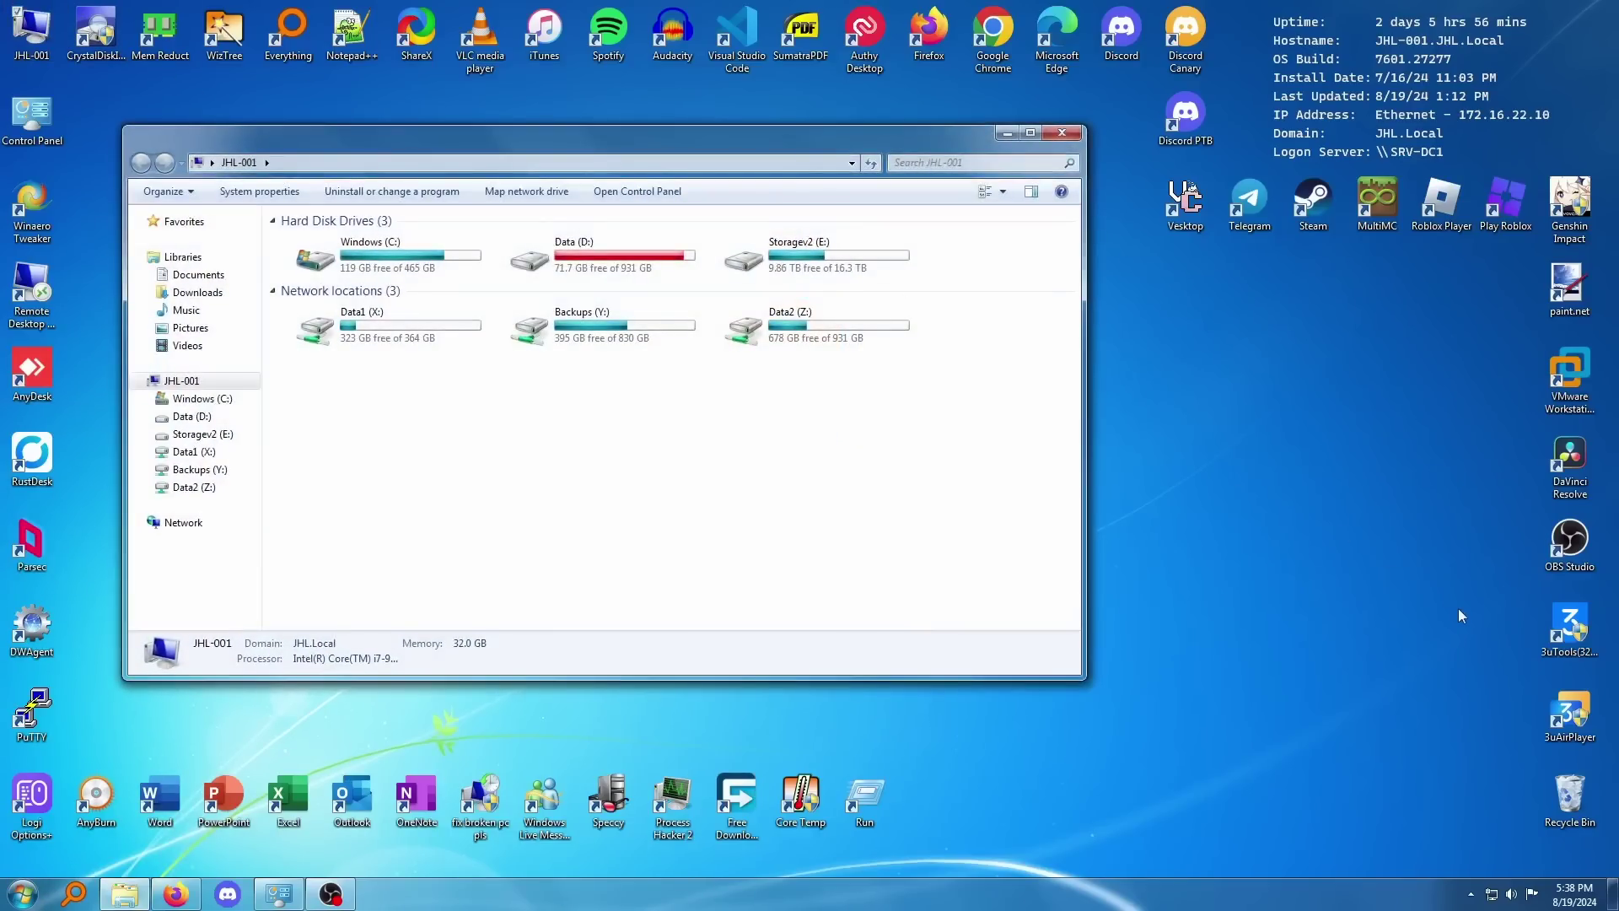
double_click(59, 135)
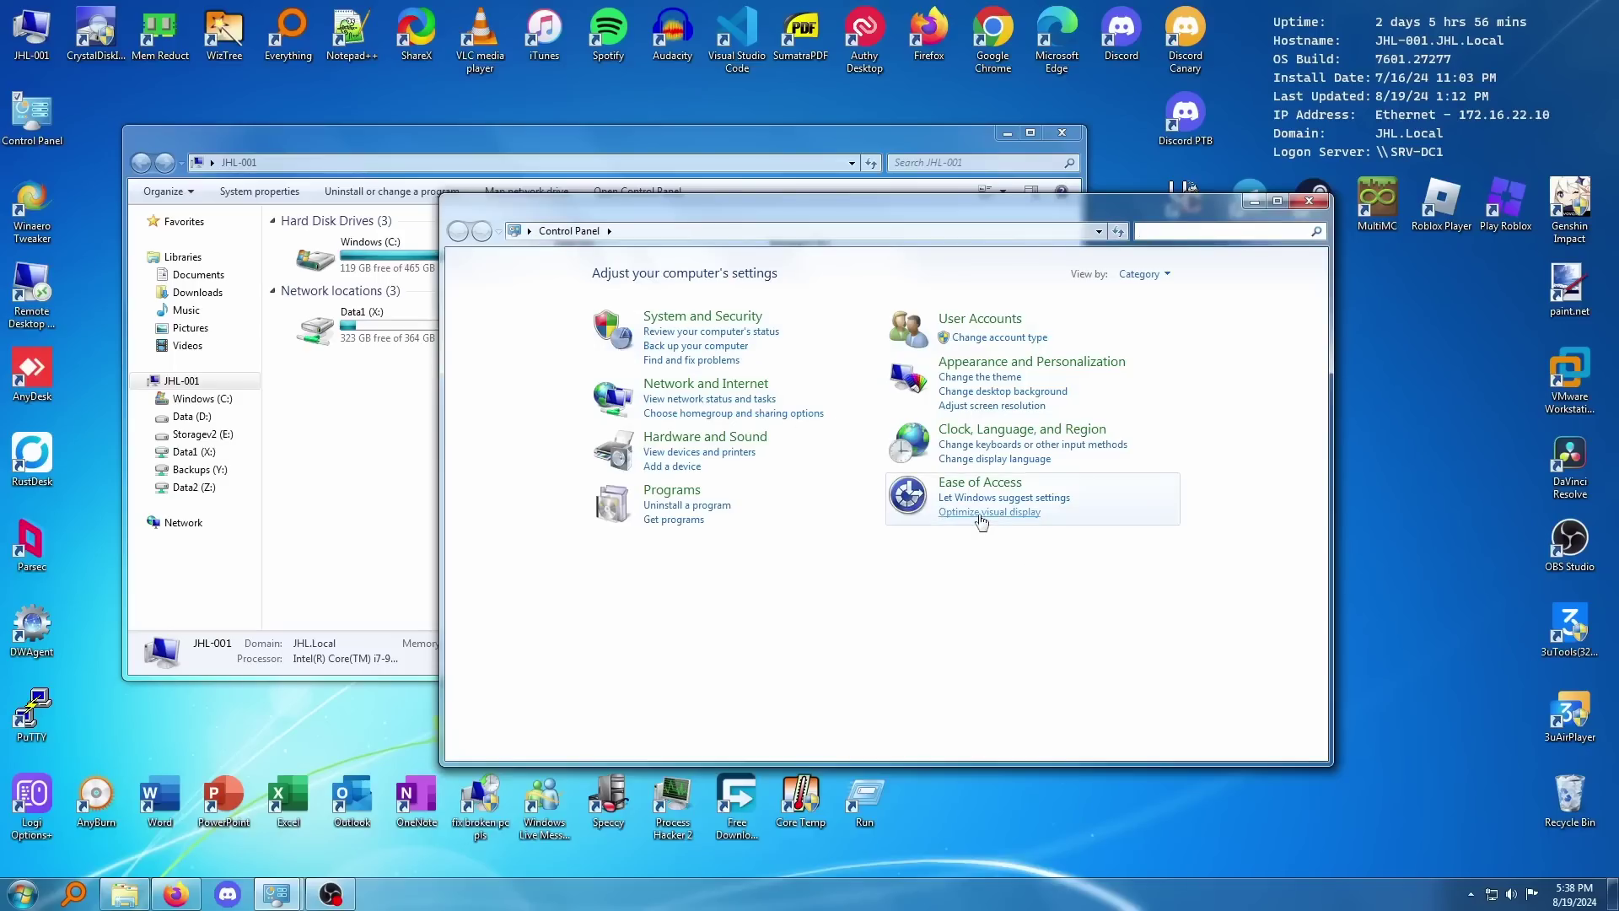
- Show the Action Center, volume, Wi-Fi and calendar flyouts, then highlight the desktop system info
click(1533, 890)
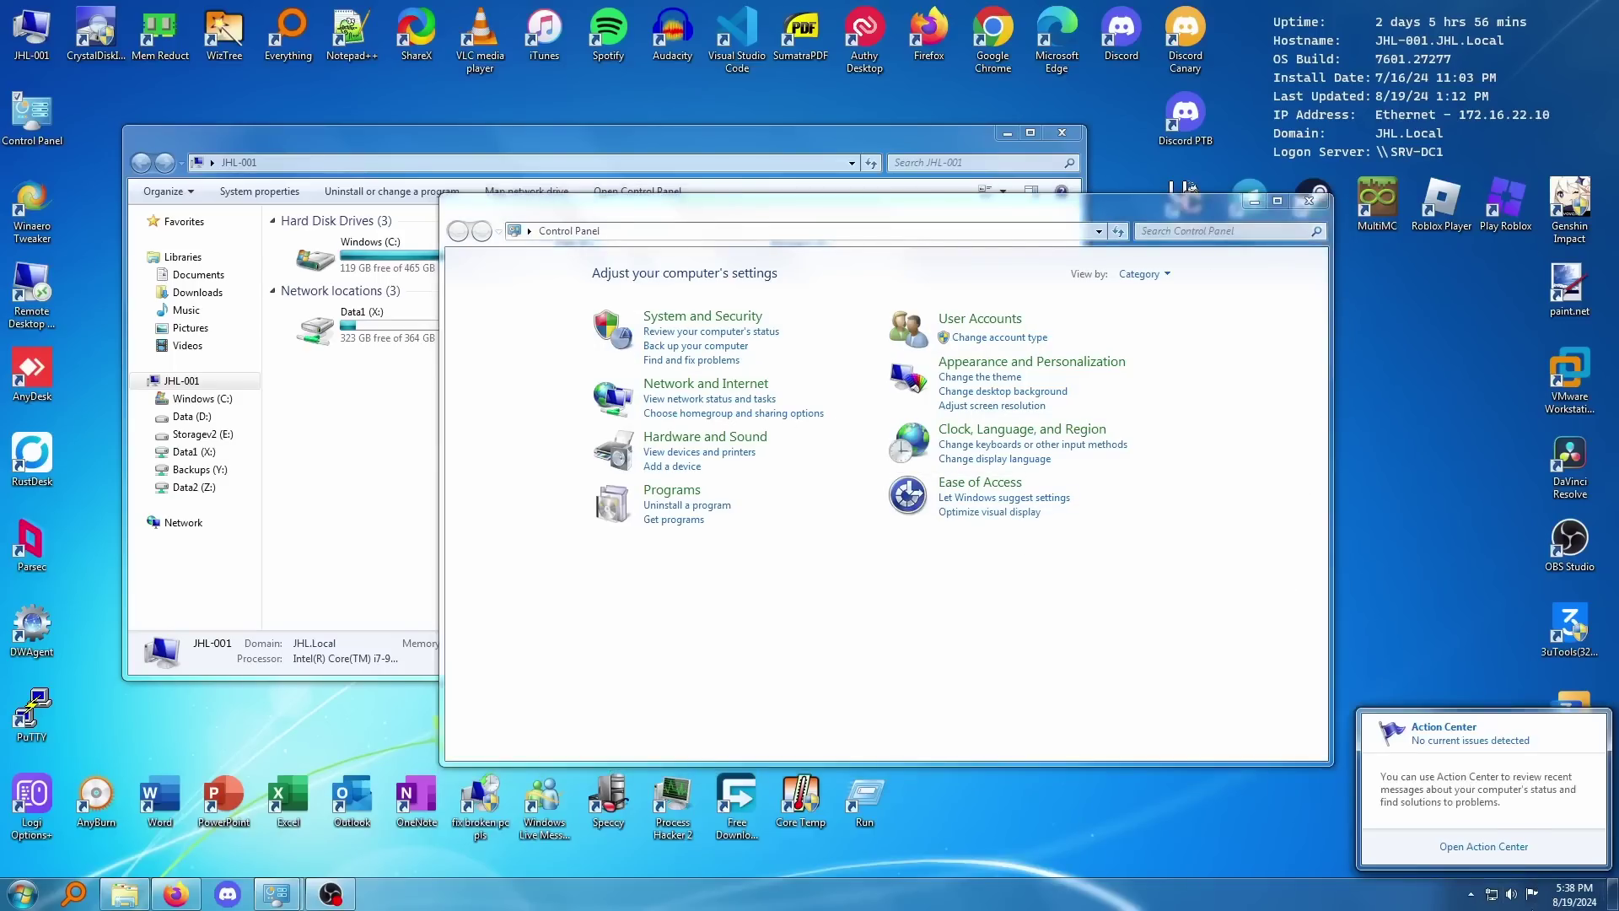
click(1511, 895)
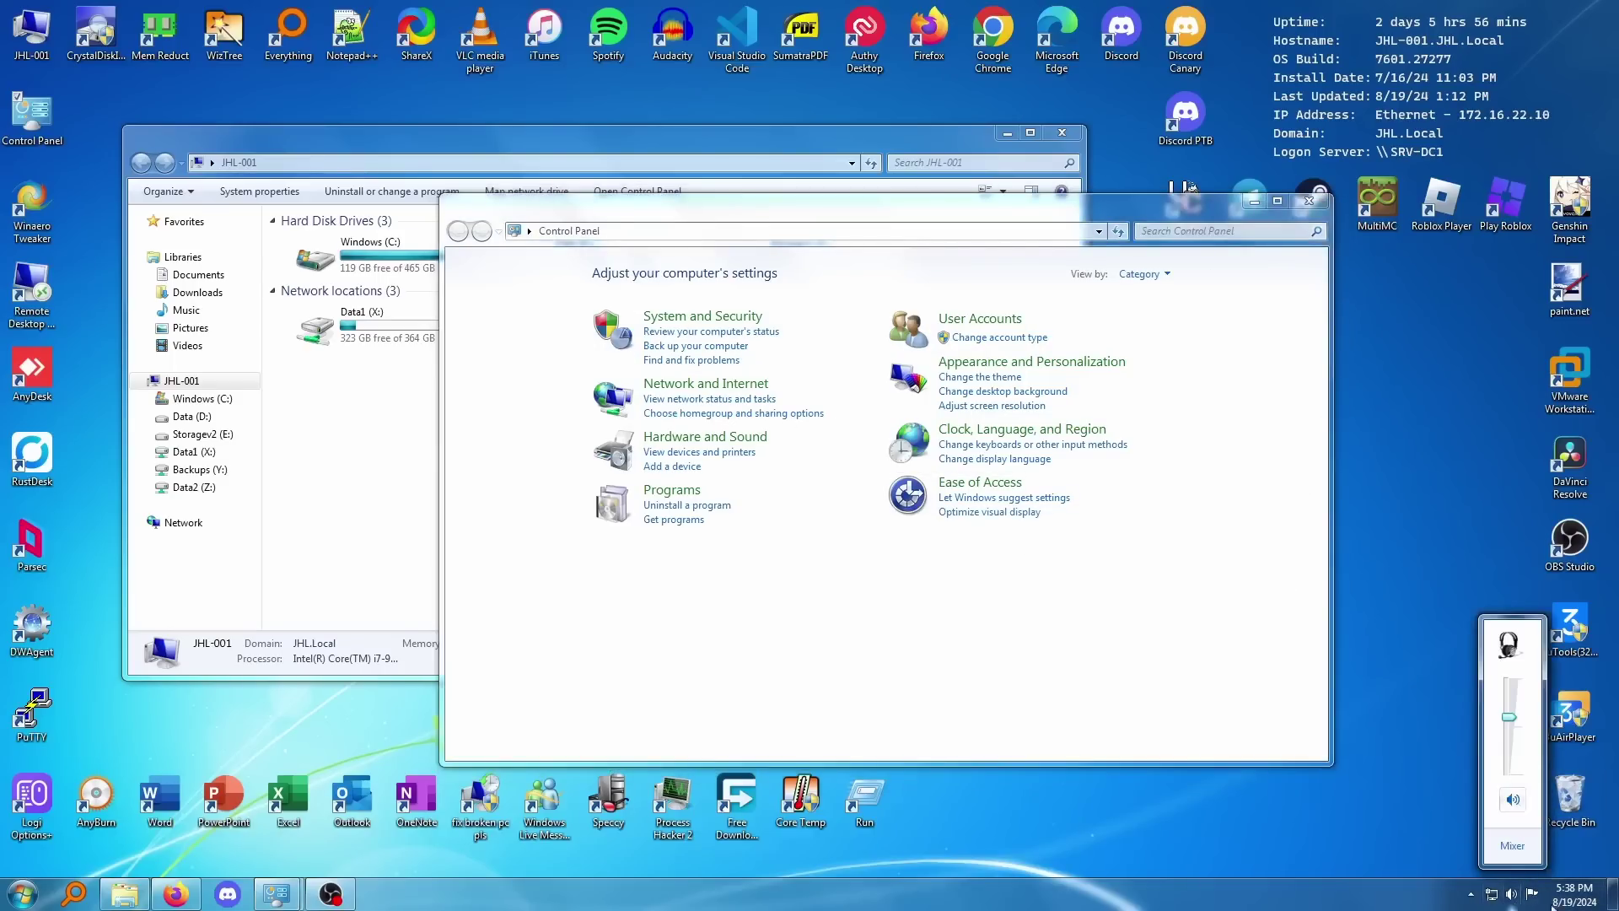
click(1491, 894)
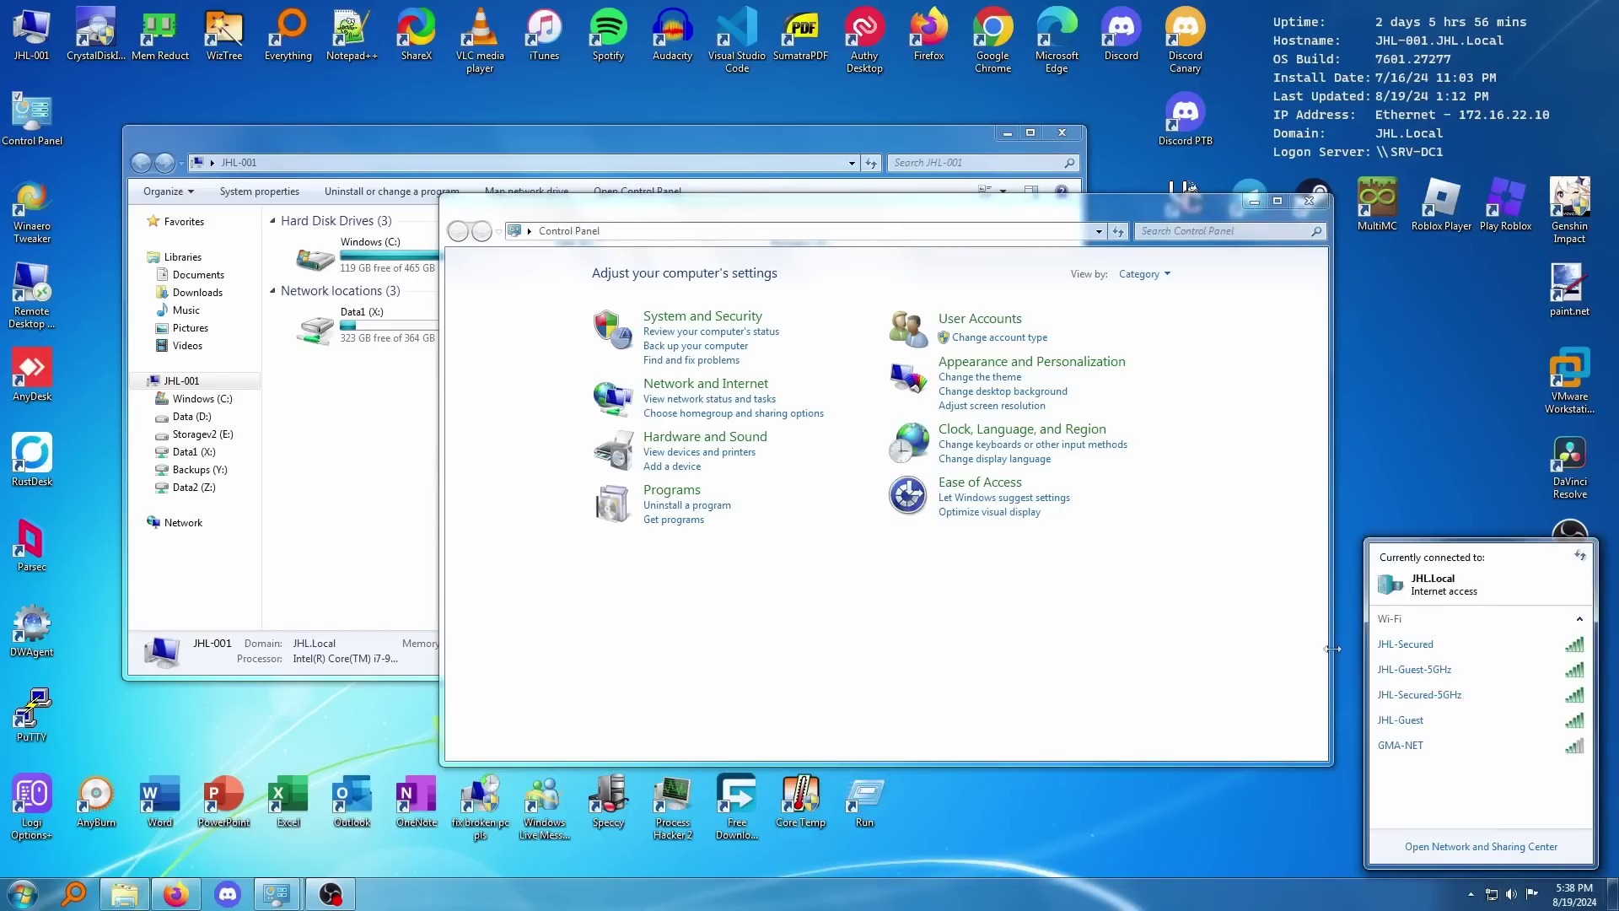
click(1561, 899)
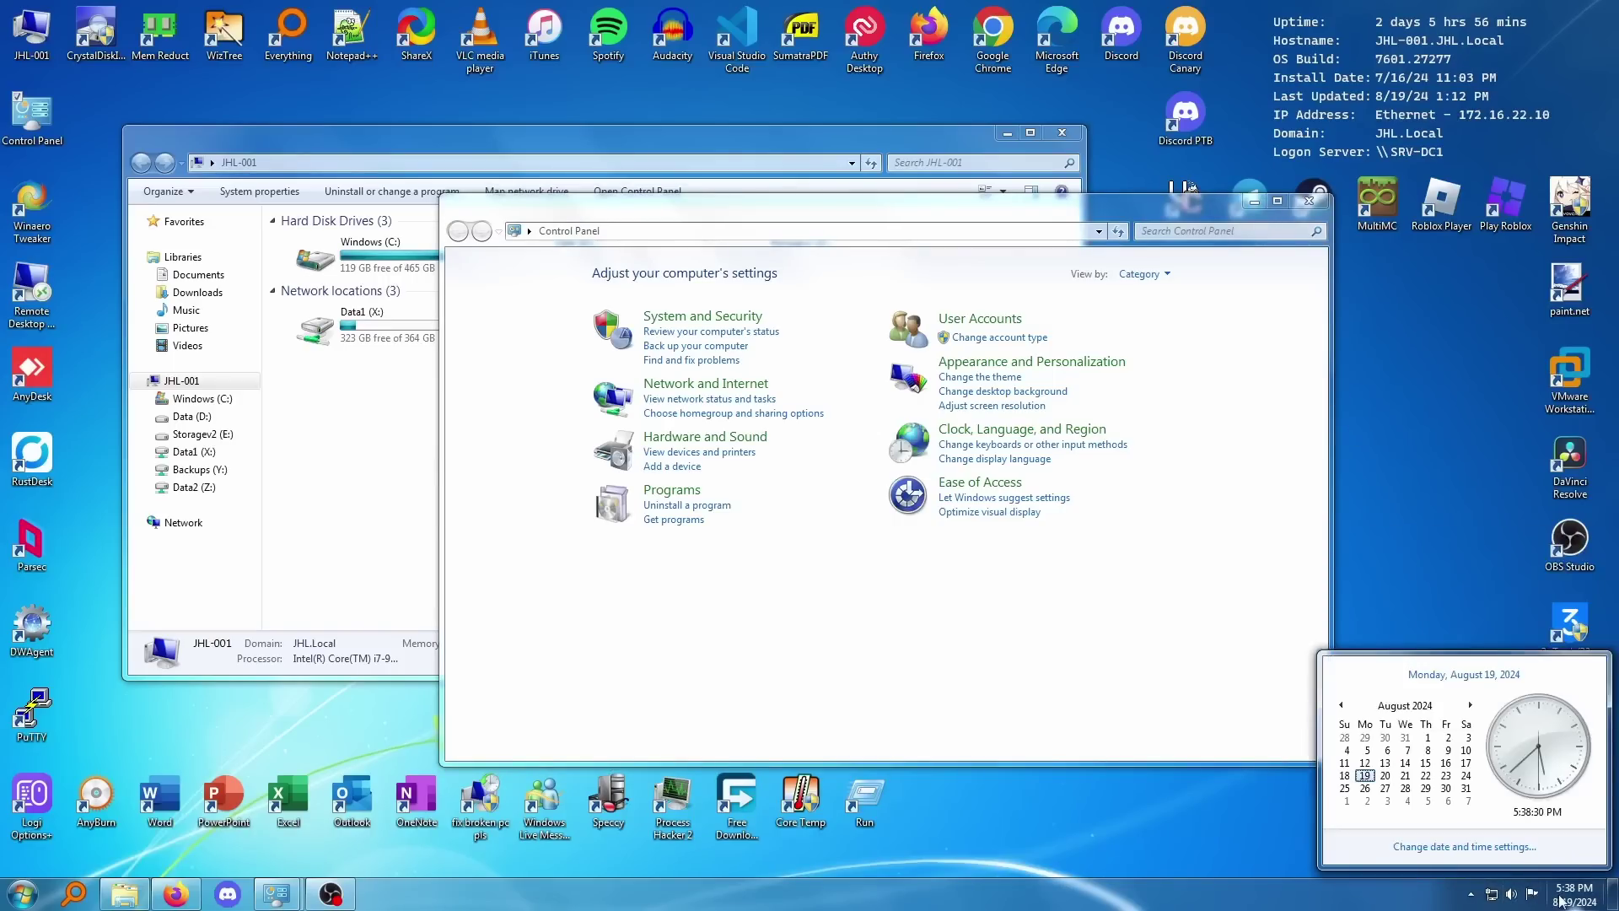
click(1375, 523)
drag(1248, 49, 1470, 75)
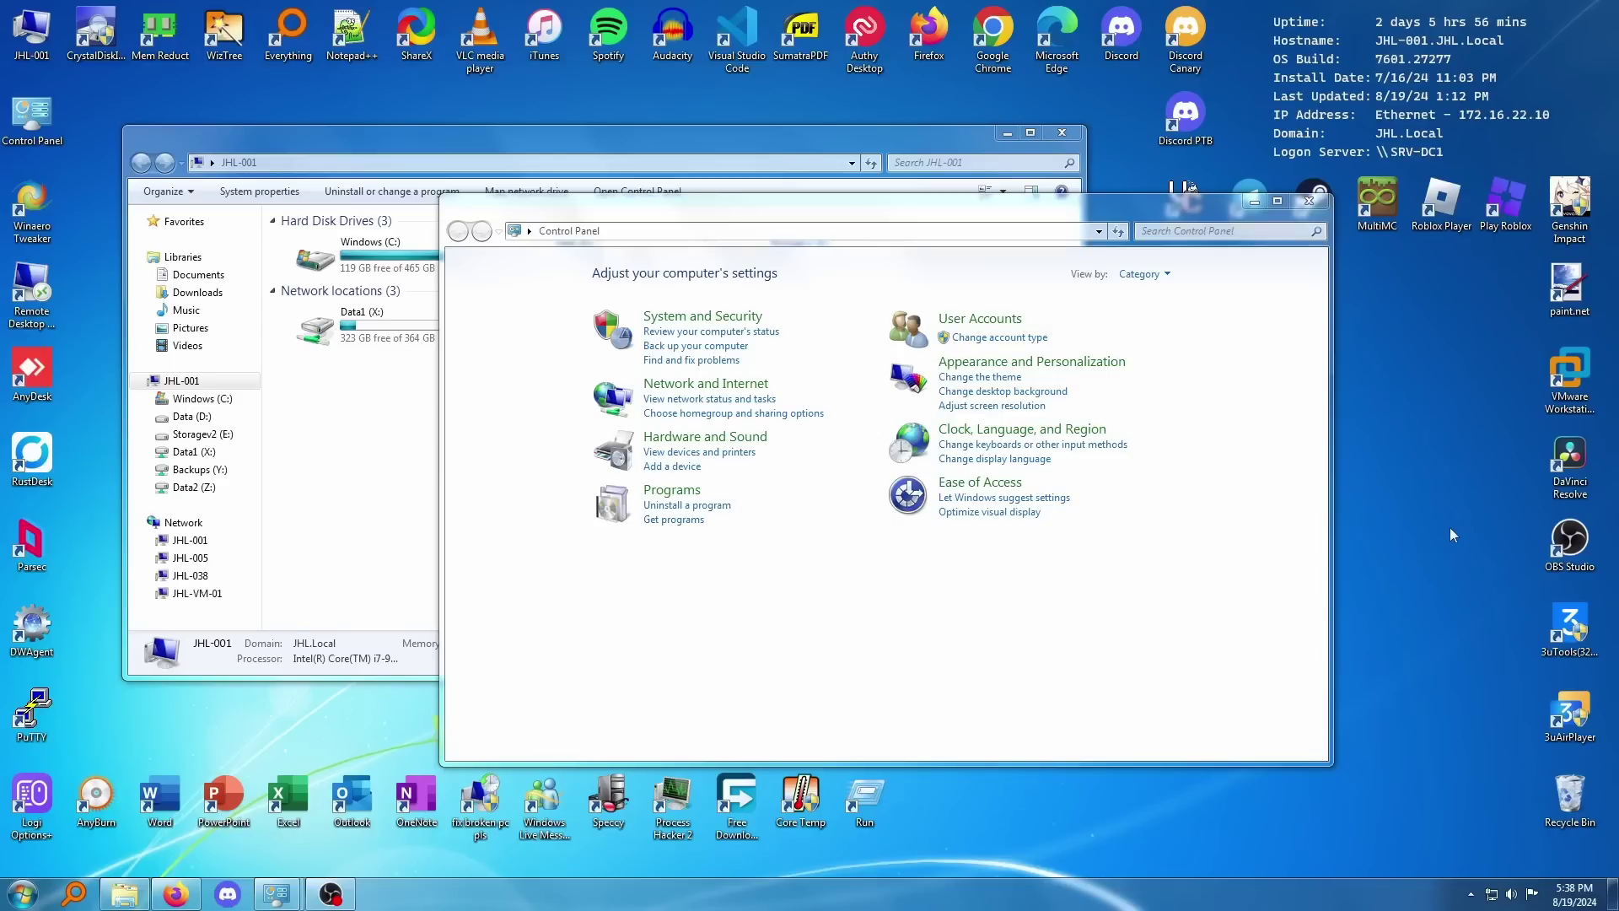
- Run winver to show About Windows, close Control Panel and Computer, then dismiss the dialog
key(super+r)
key(Return)
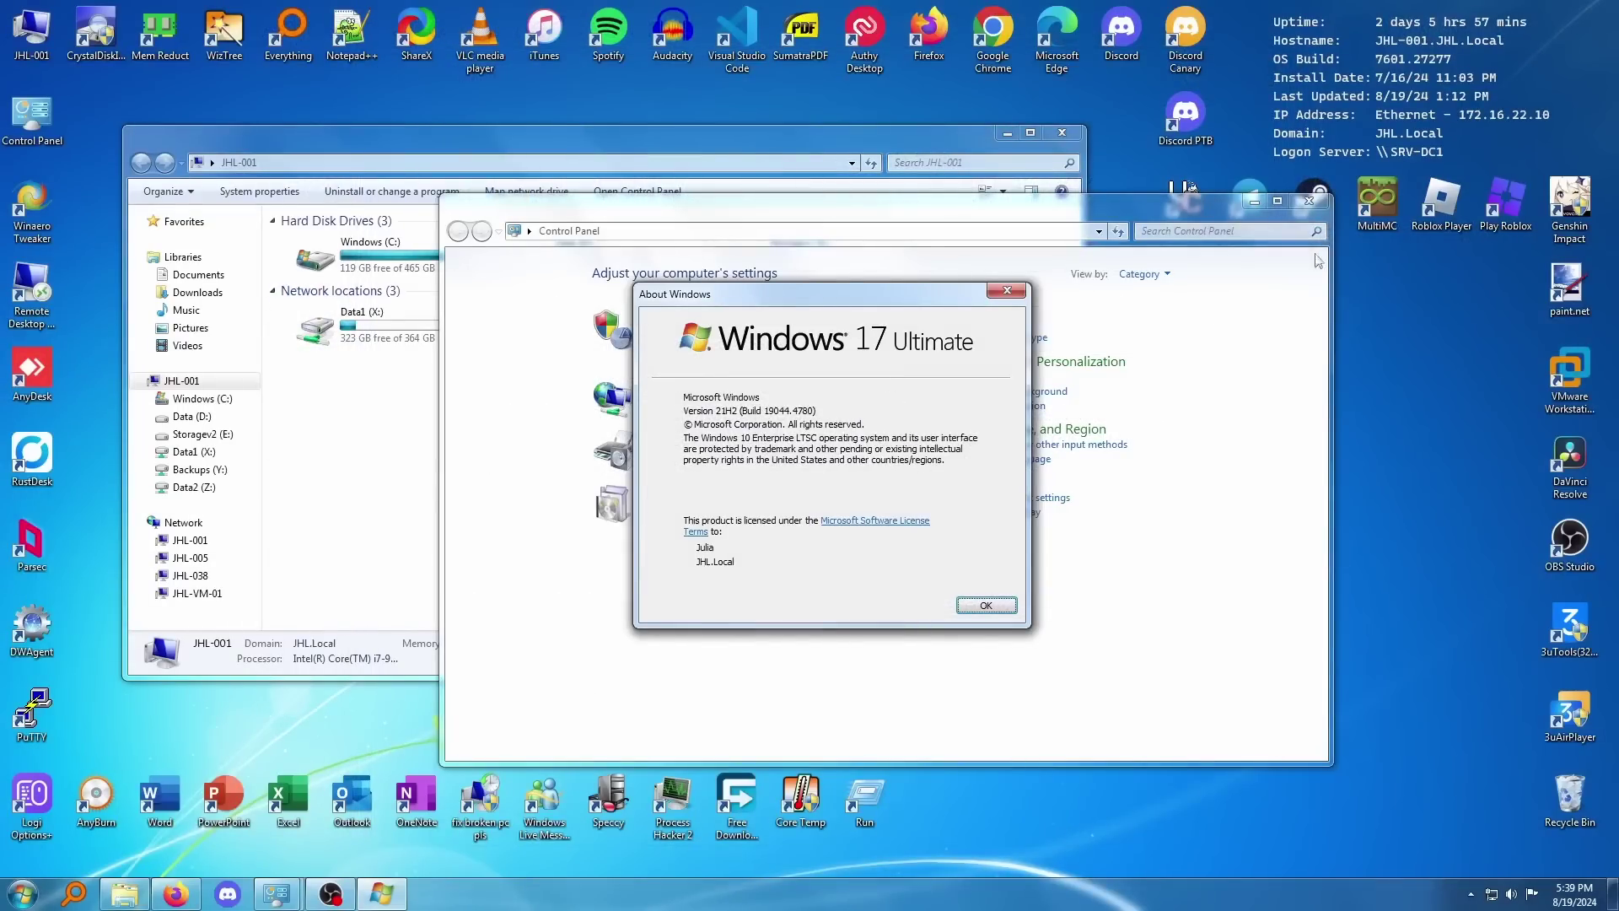
click(1308, 201)
click(1062, 132)
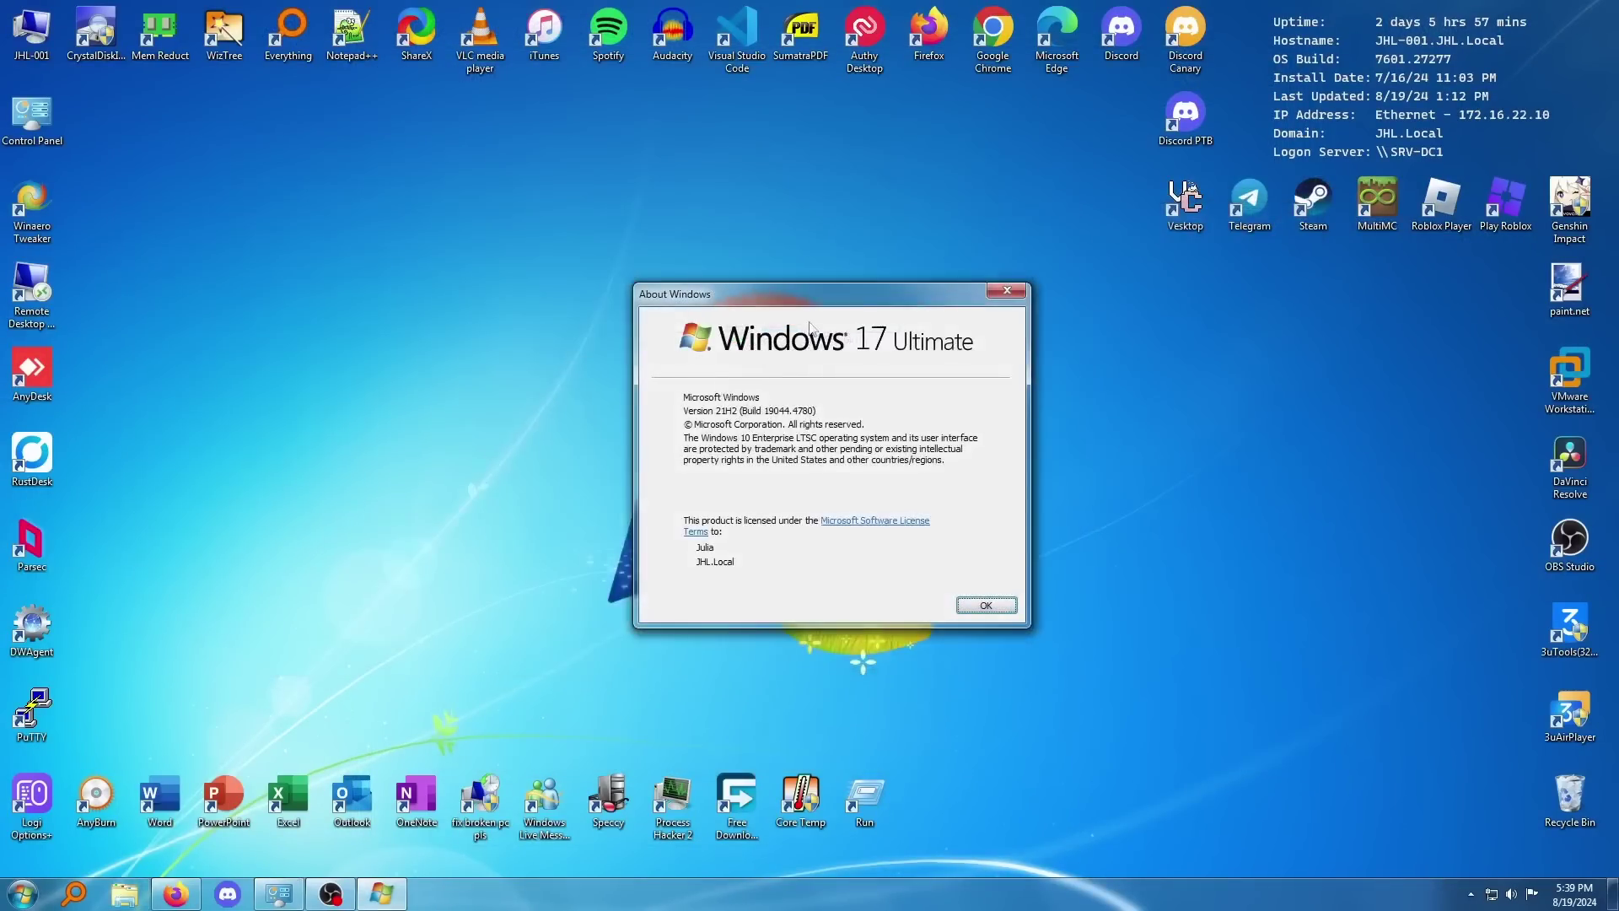
drag(818, 306, 768, 280)
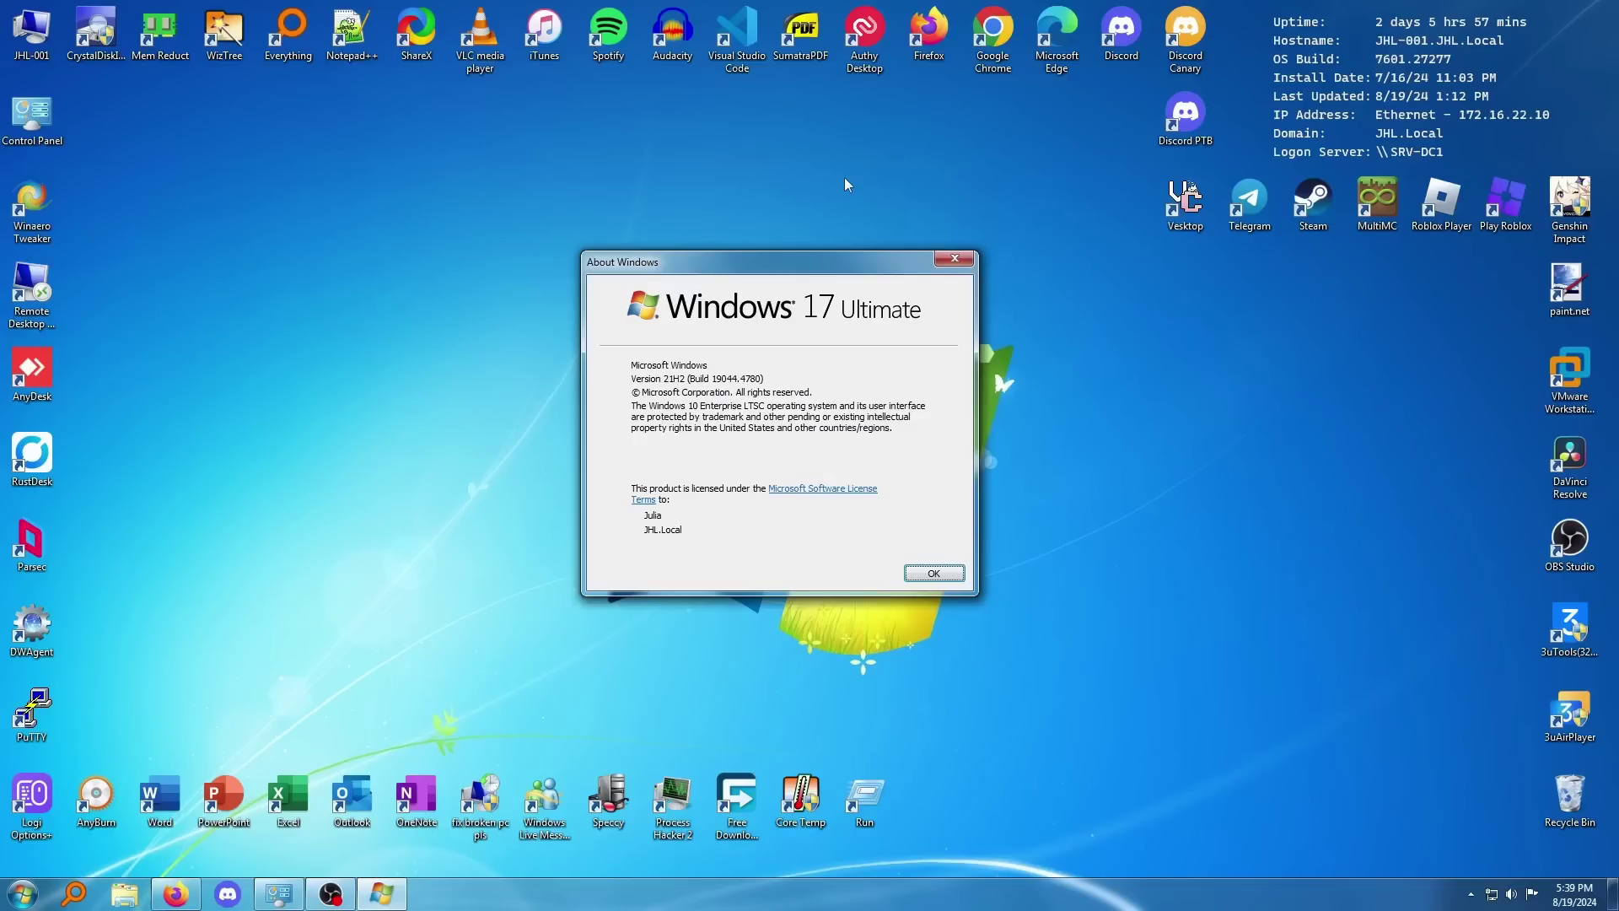
click(959, 575)
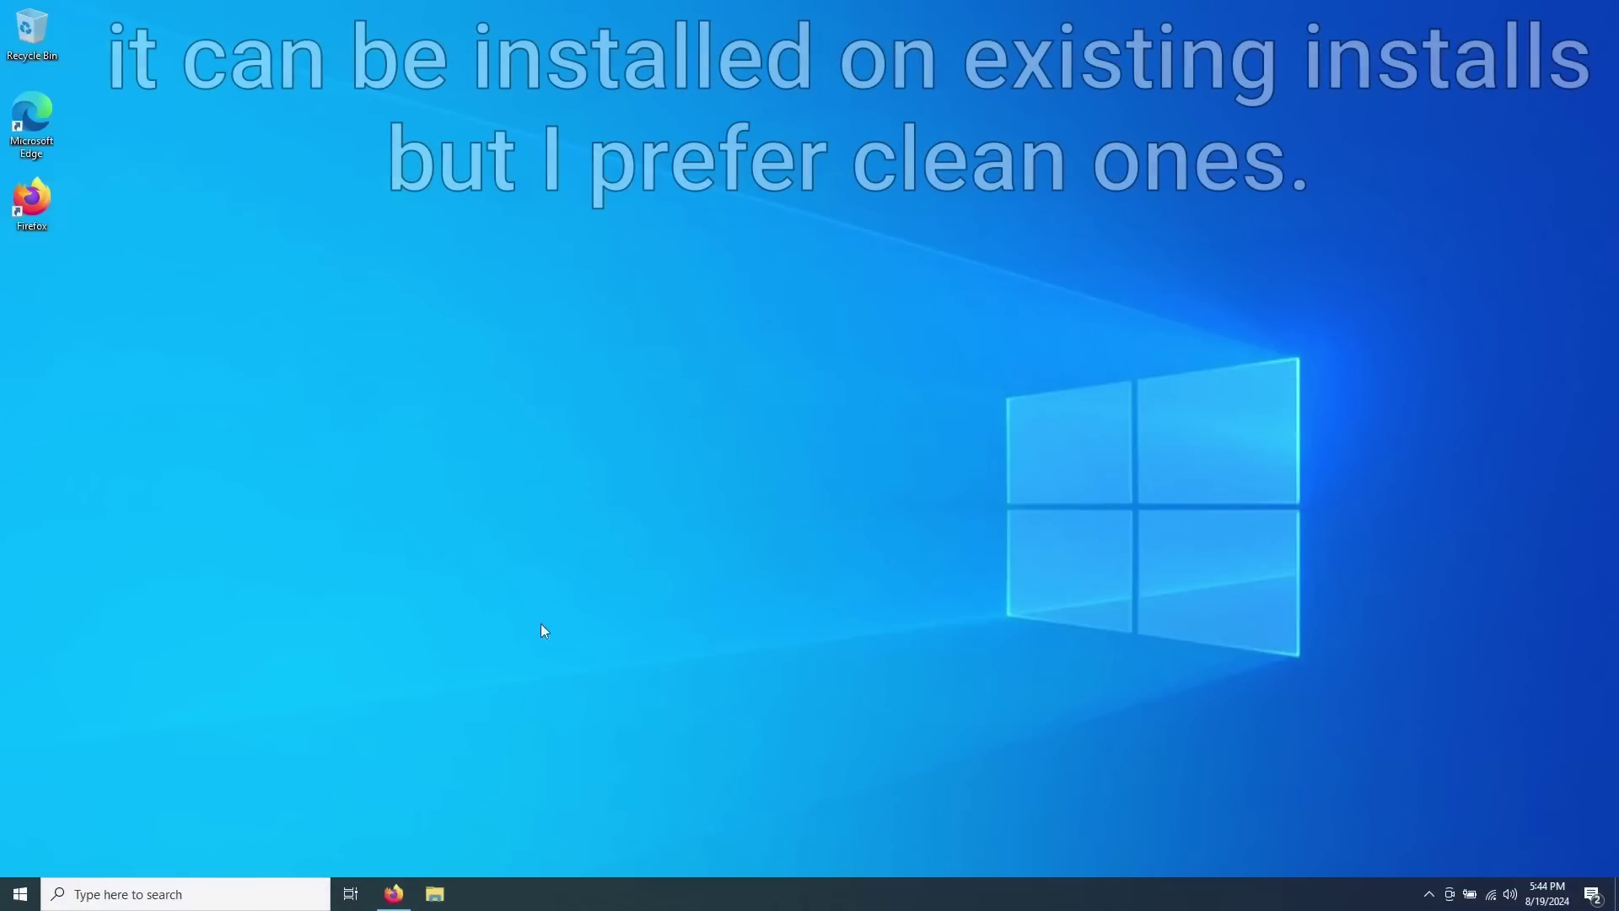
- Open the System About page and highlight the Windows 10 IoT Enterprise LTSC edition
right_click(8, 899)
click(98, 514)
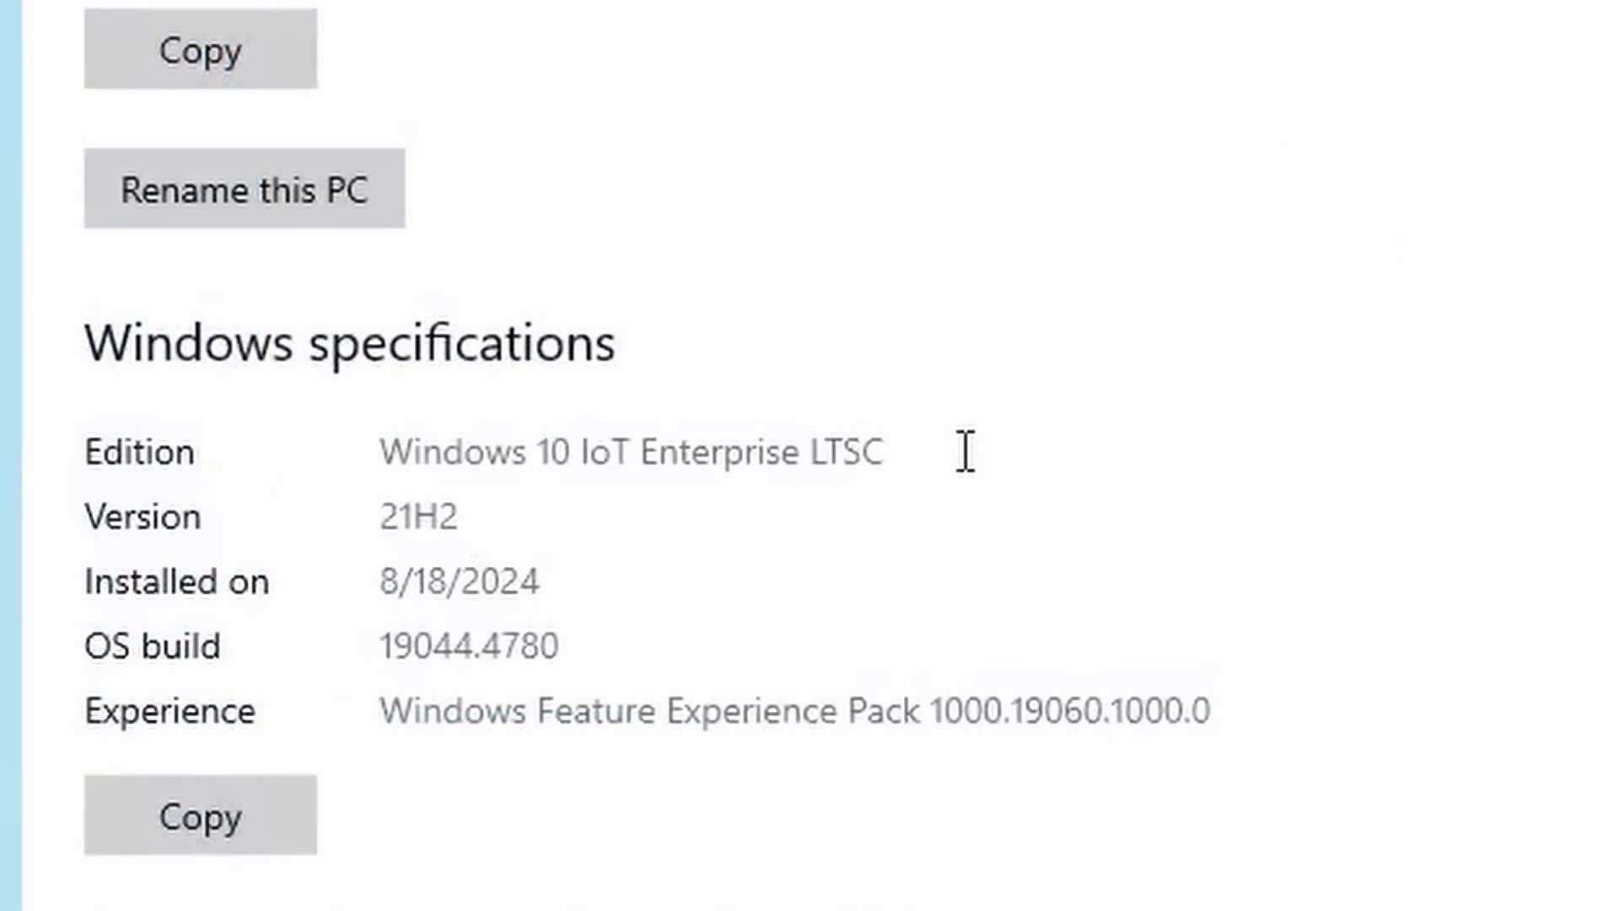
drag(965, 453, 54, 469)
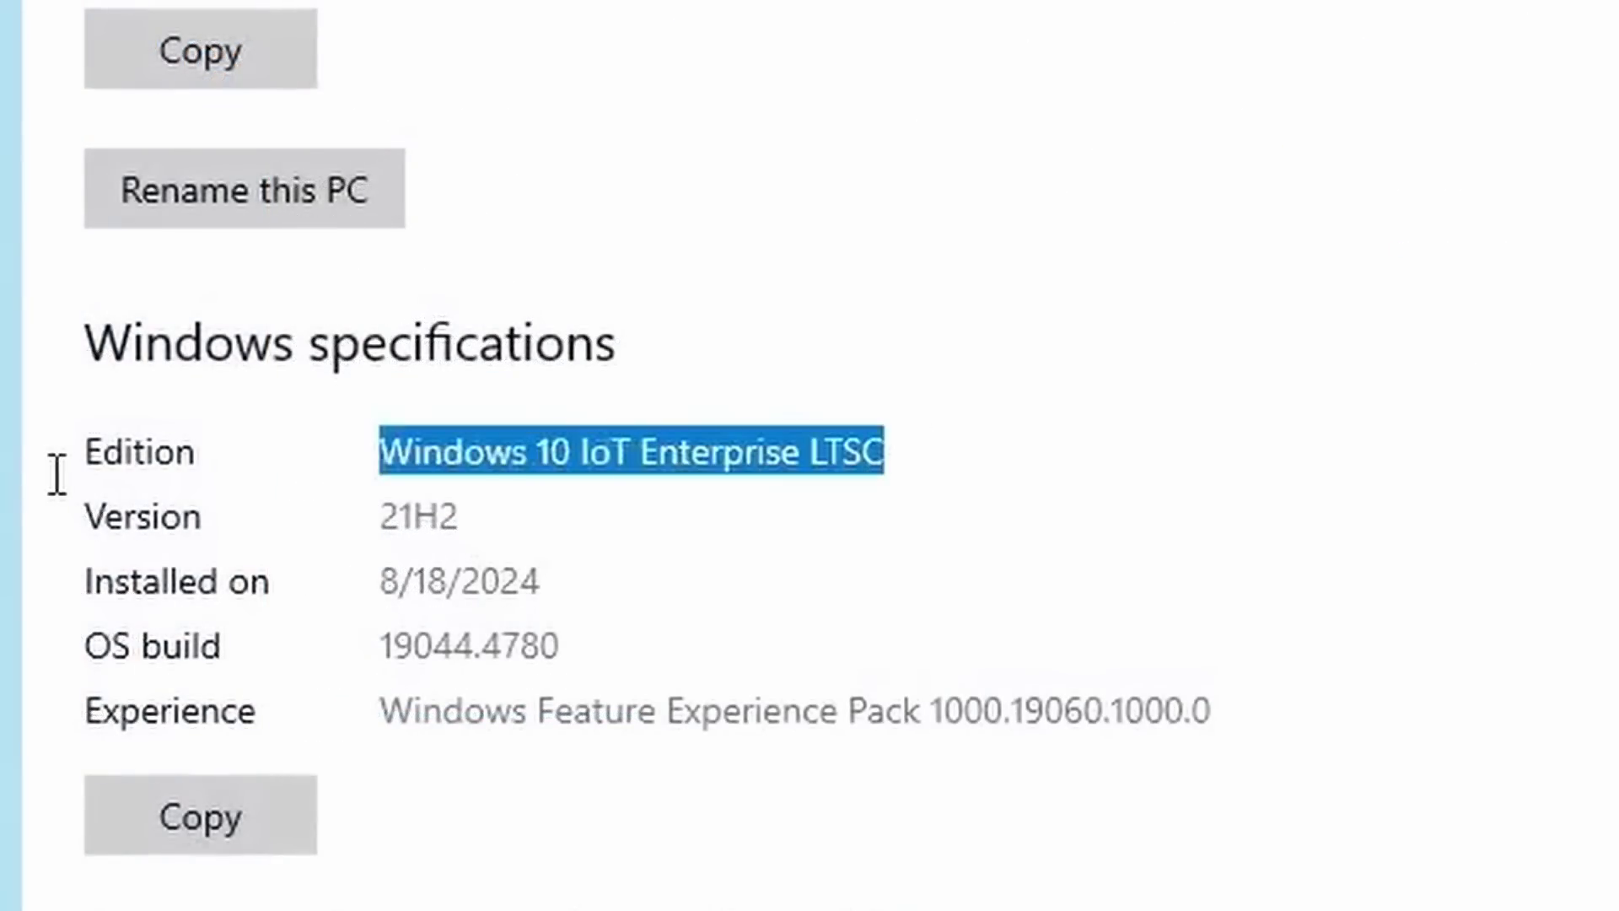
click(957, 473)
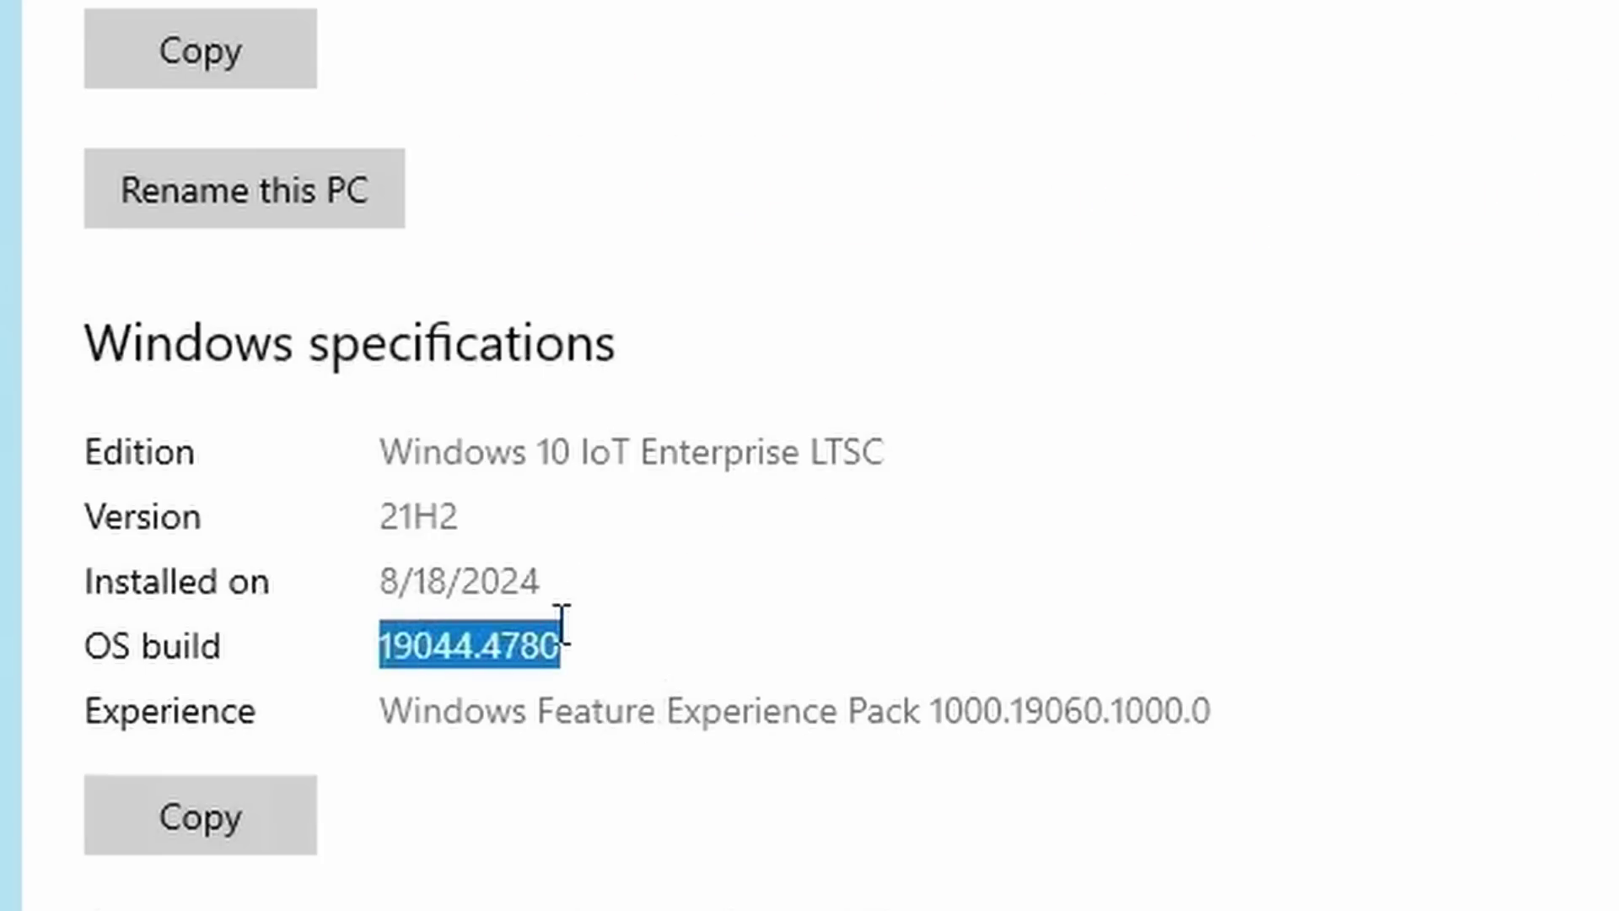
- Highlight OS build 19044.4780, including its .4780 suffix
click(150, 805)
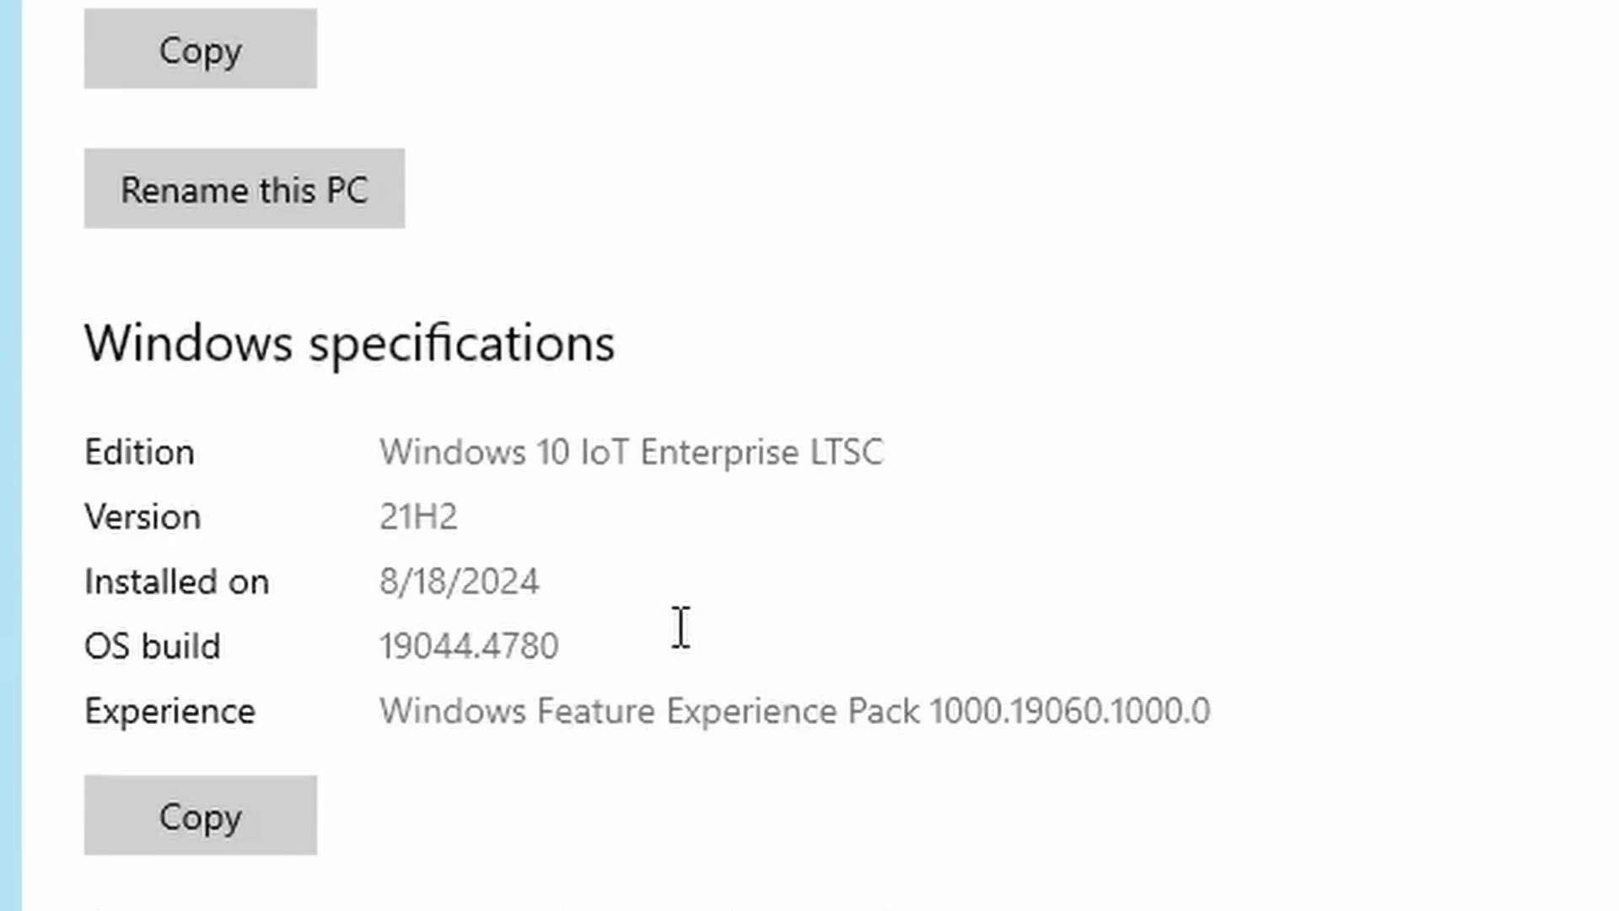
drag(565, 645, 471, 605)
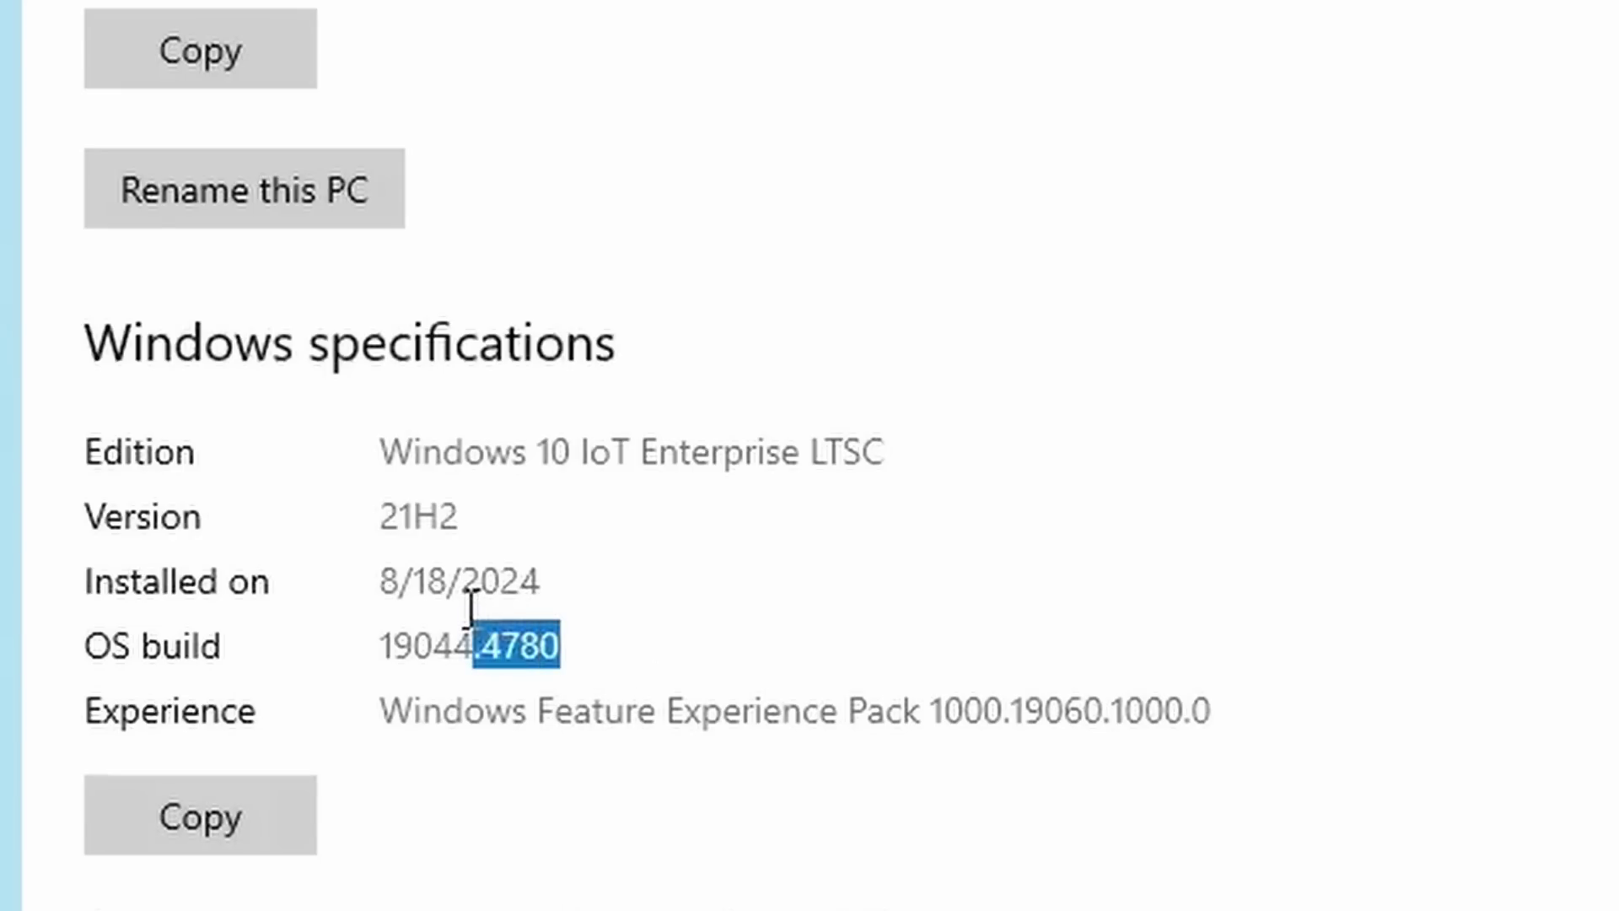
click(811, 548)
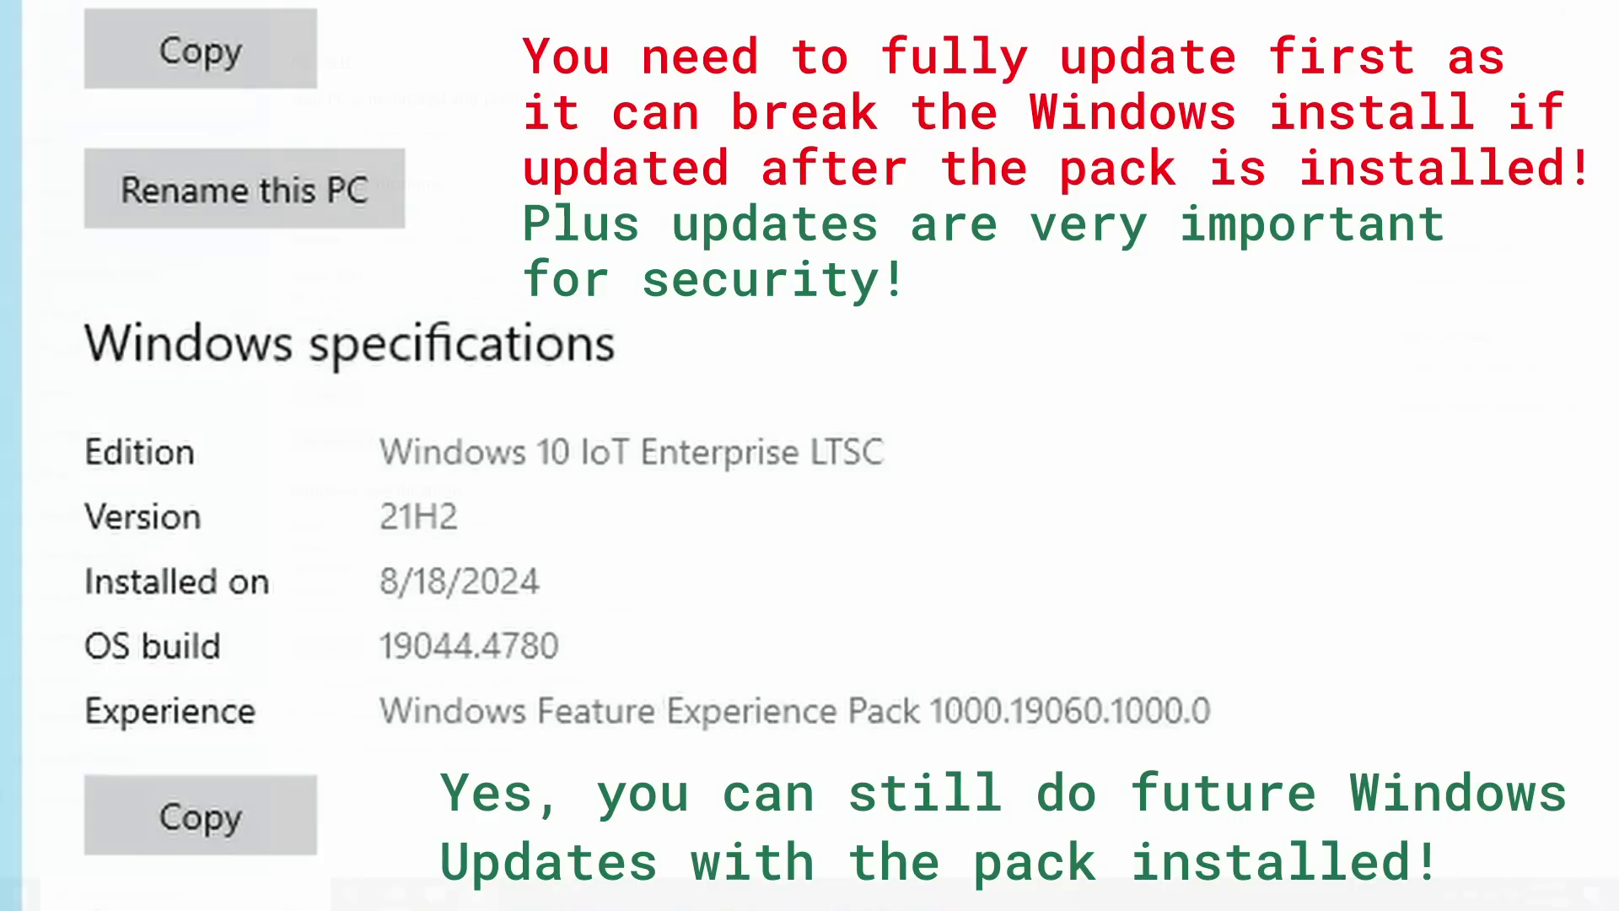
- Check for updates under Update & Security, starting Defender update KB2267602, then close Settings
click(113, 47)
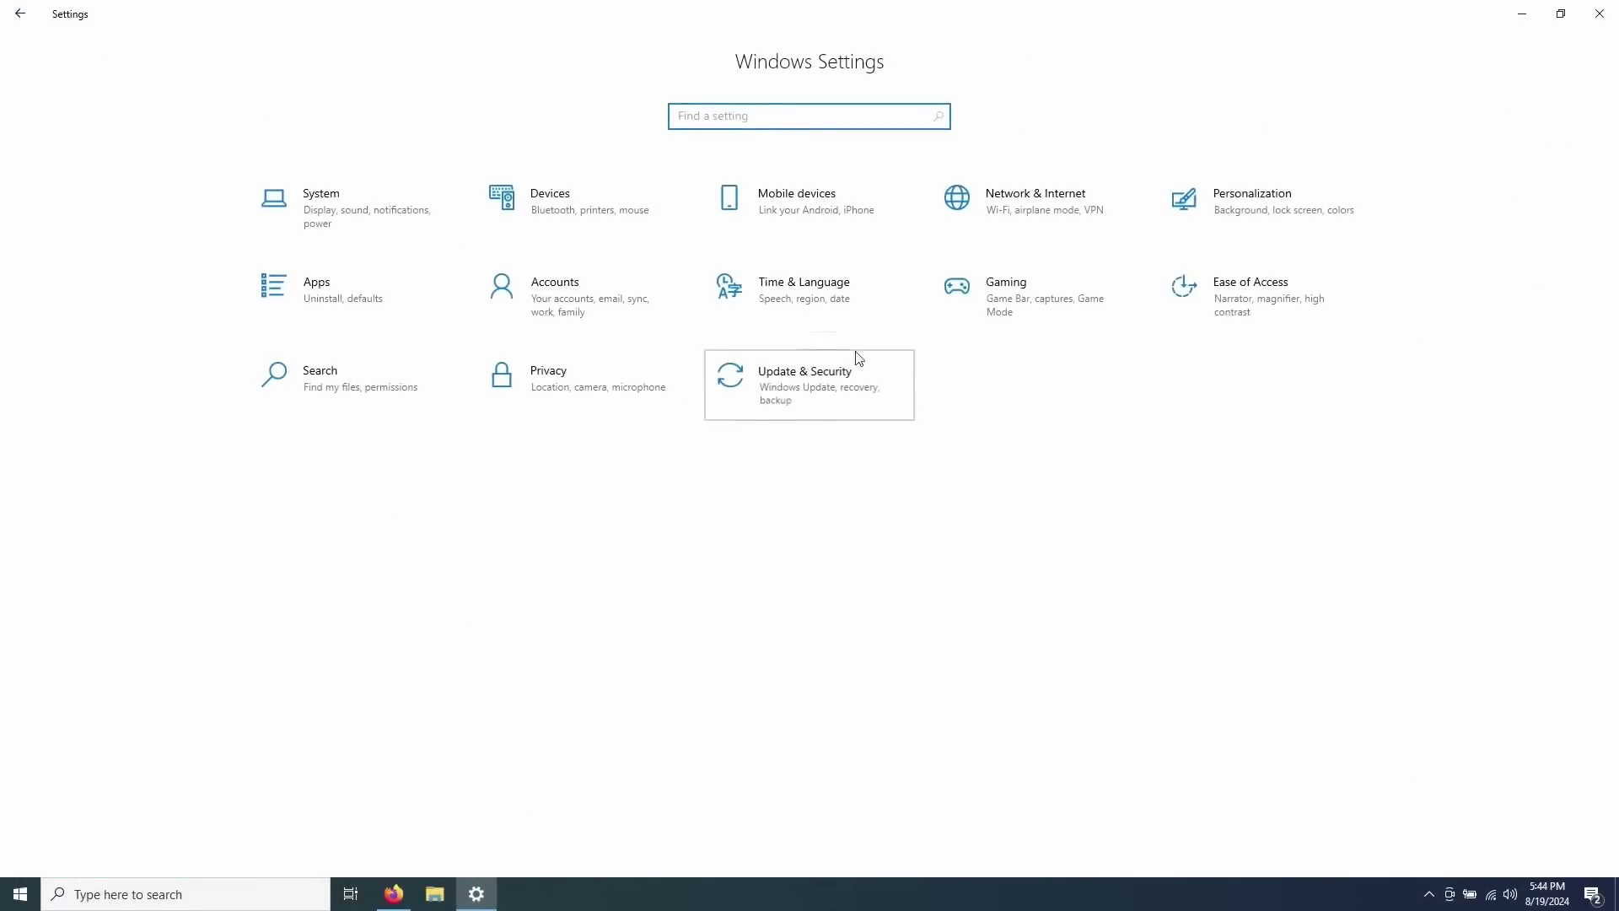
click(805, 384)
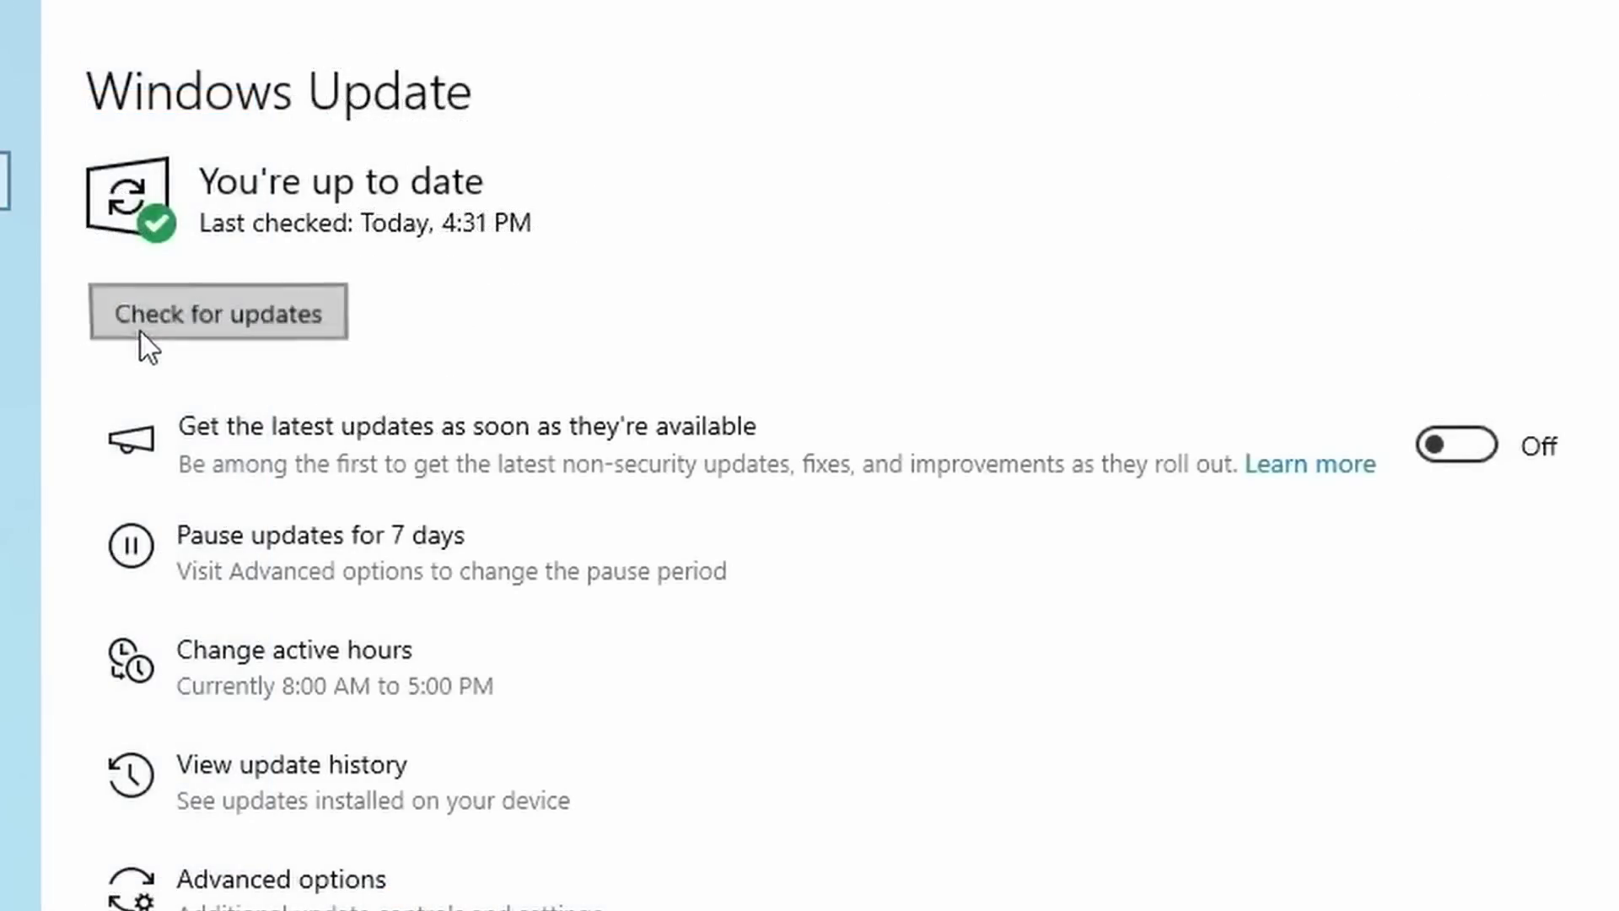
click(135, 324)
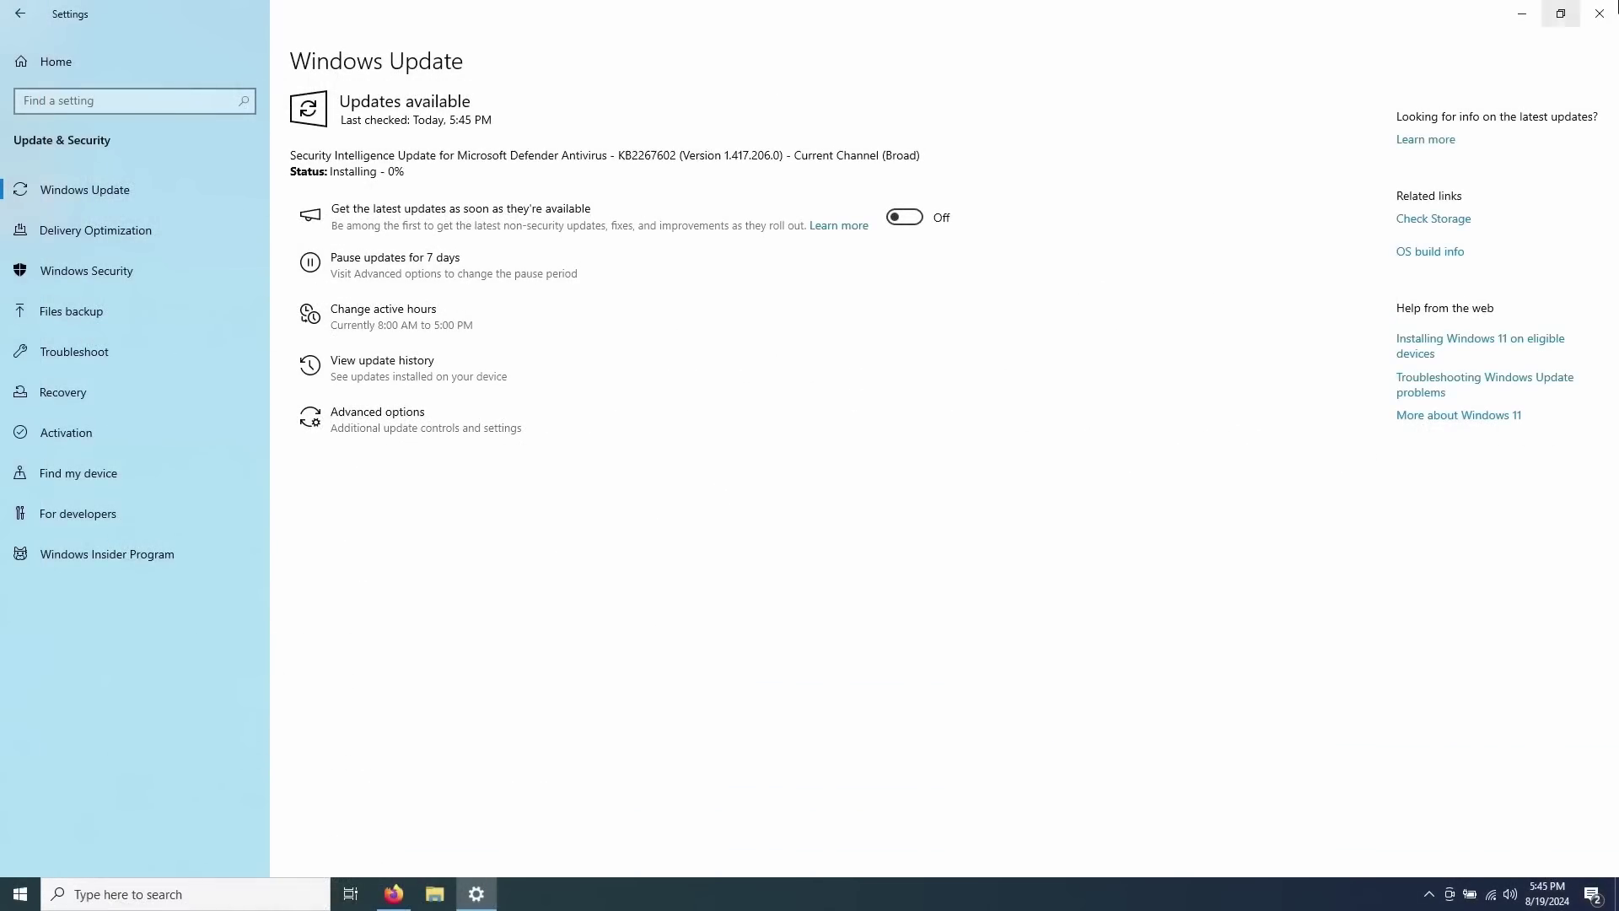
click(1599, 13)
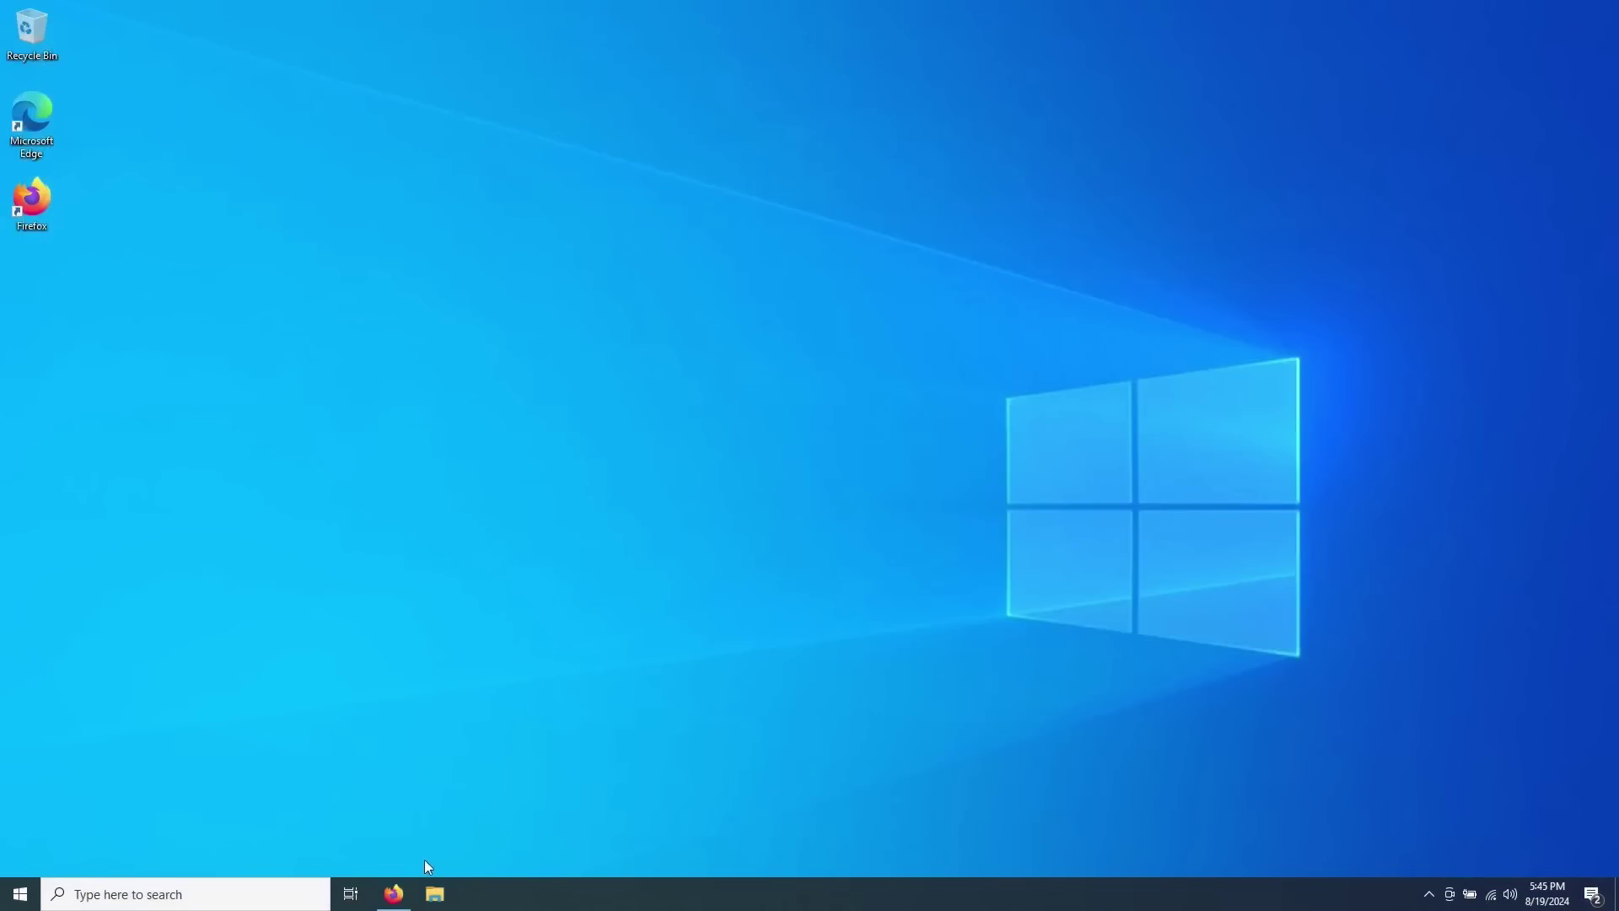
- Scroll the pack's DeviantArt page in Firefox to Download Link and follow the mega.nz URL
click(394, 892)
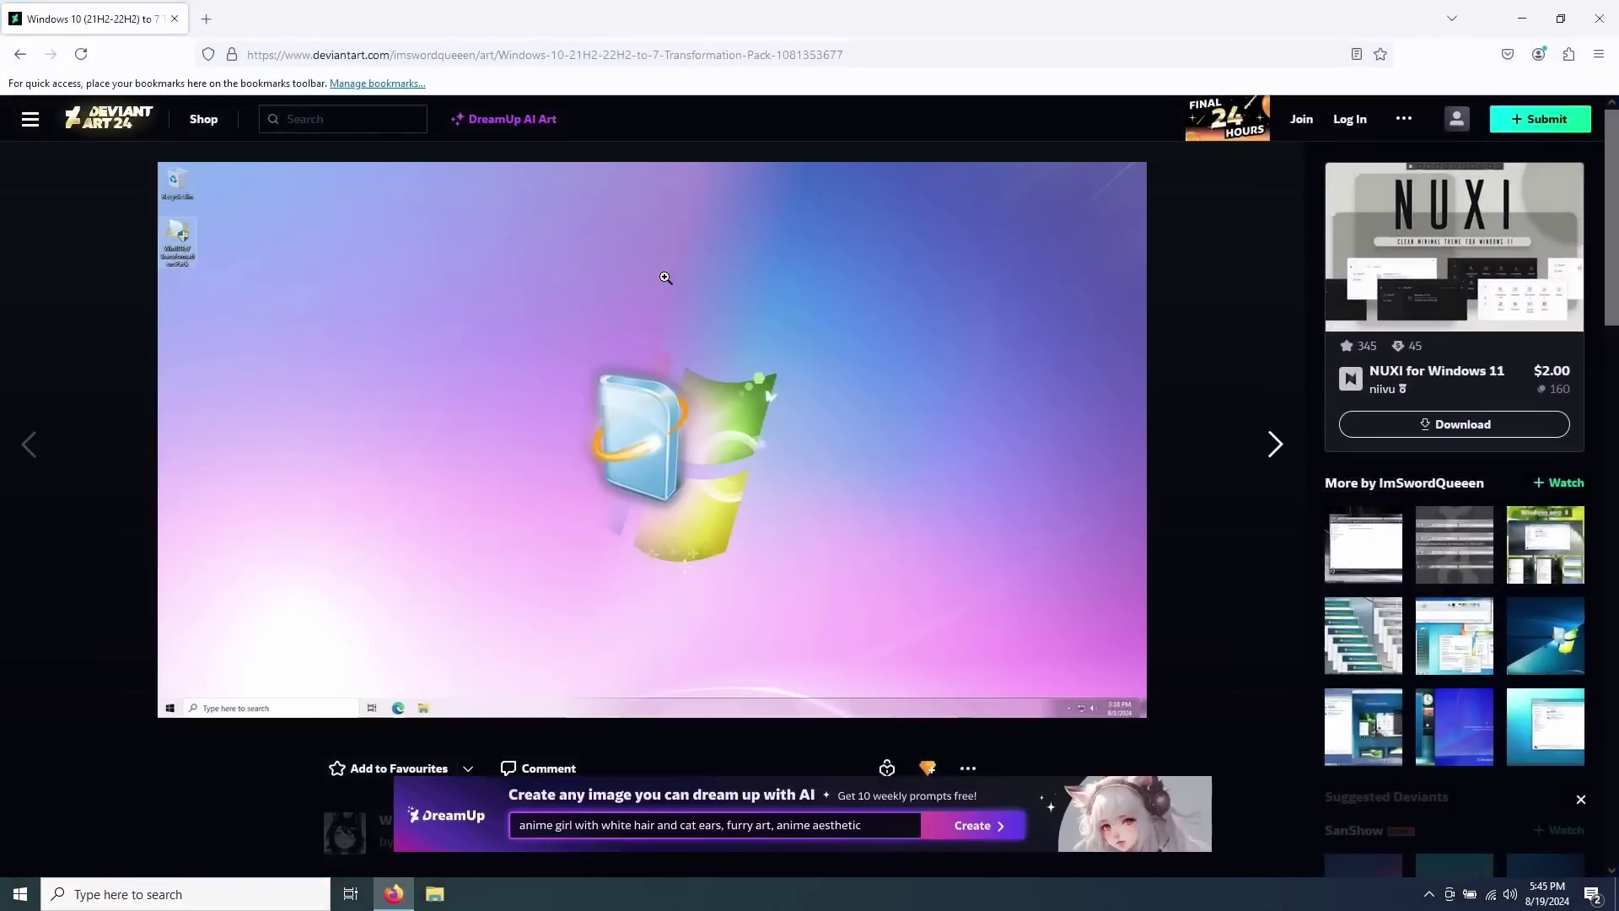
scroll(665, 278, down, 2)
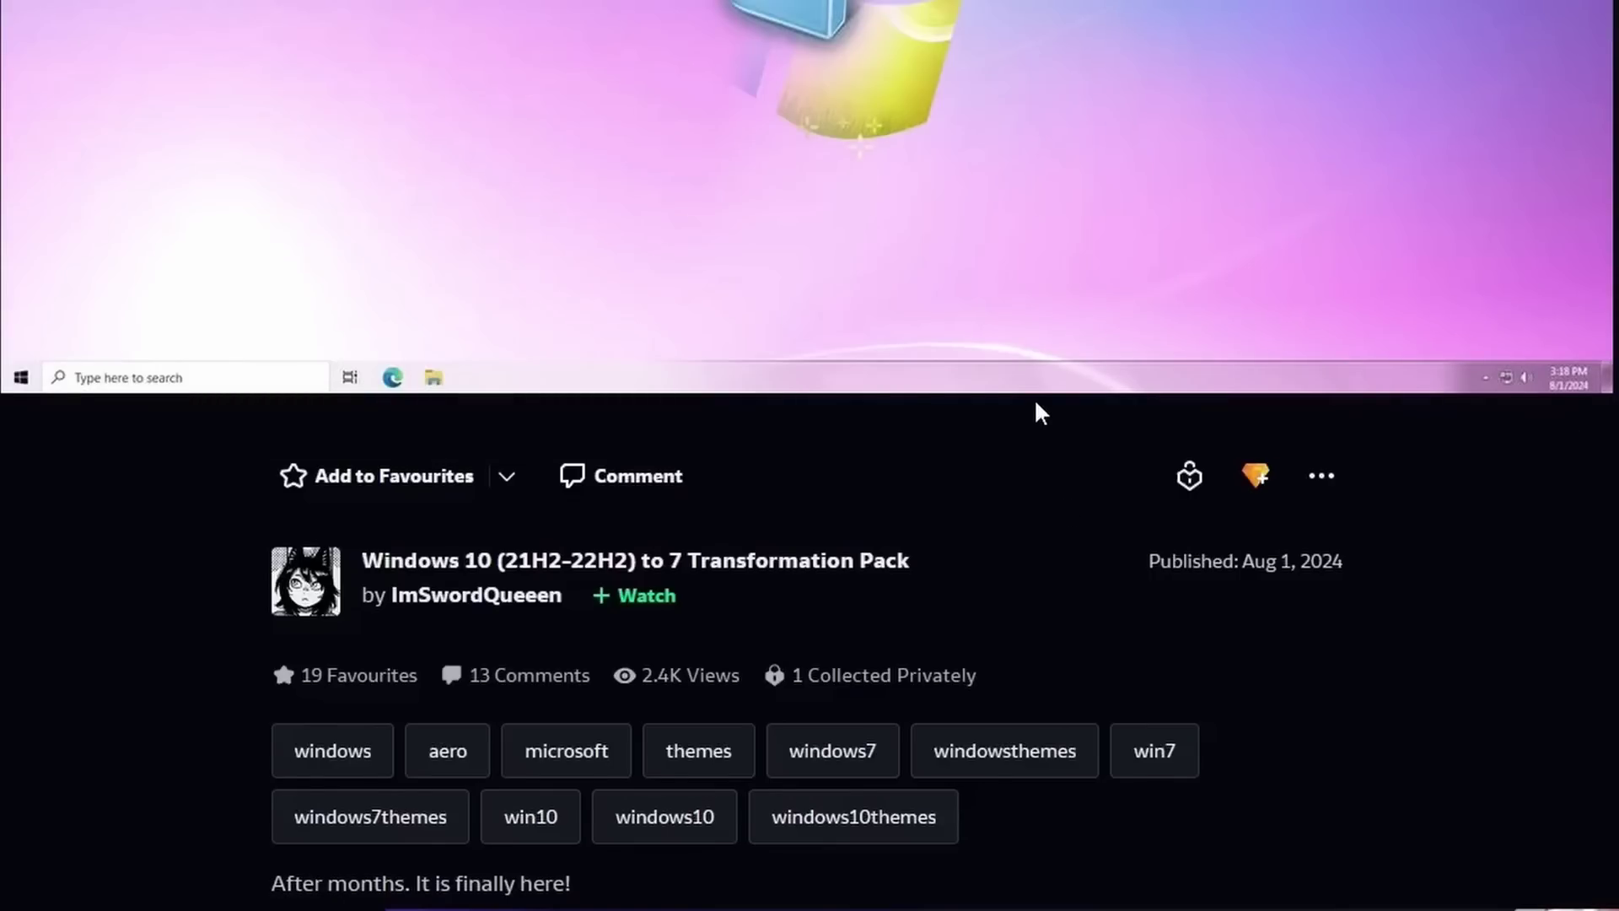
scroll(1040, 413, down, 3)
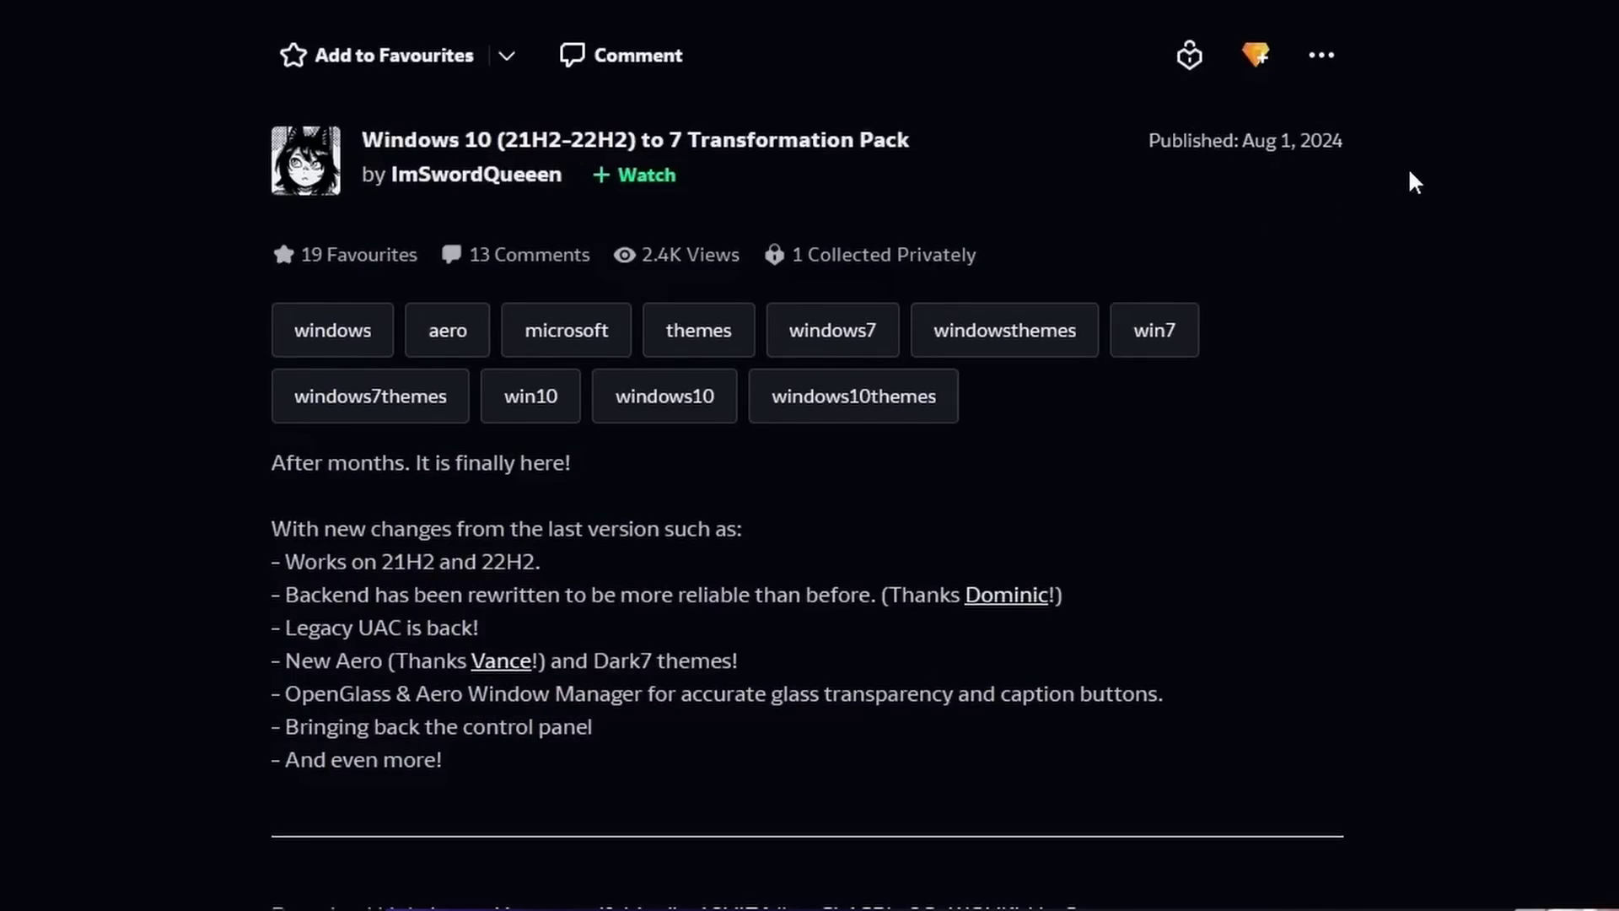
scroll(1399, 264, down, 2)
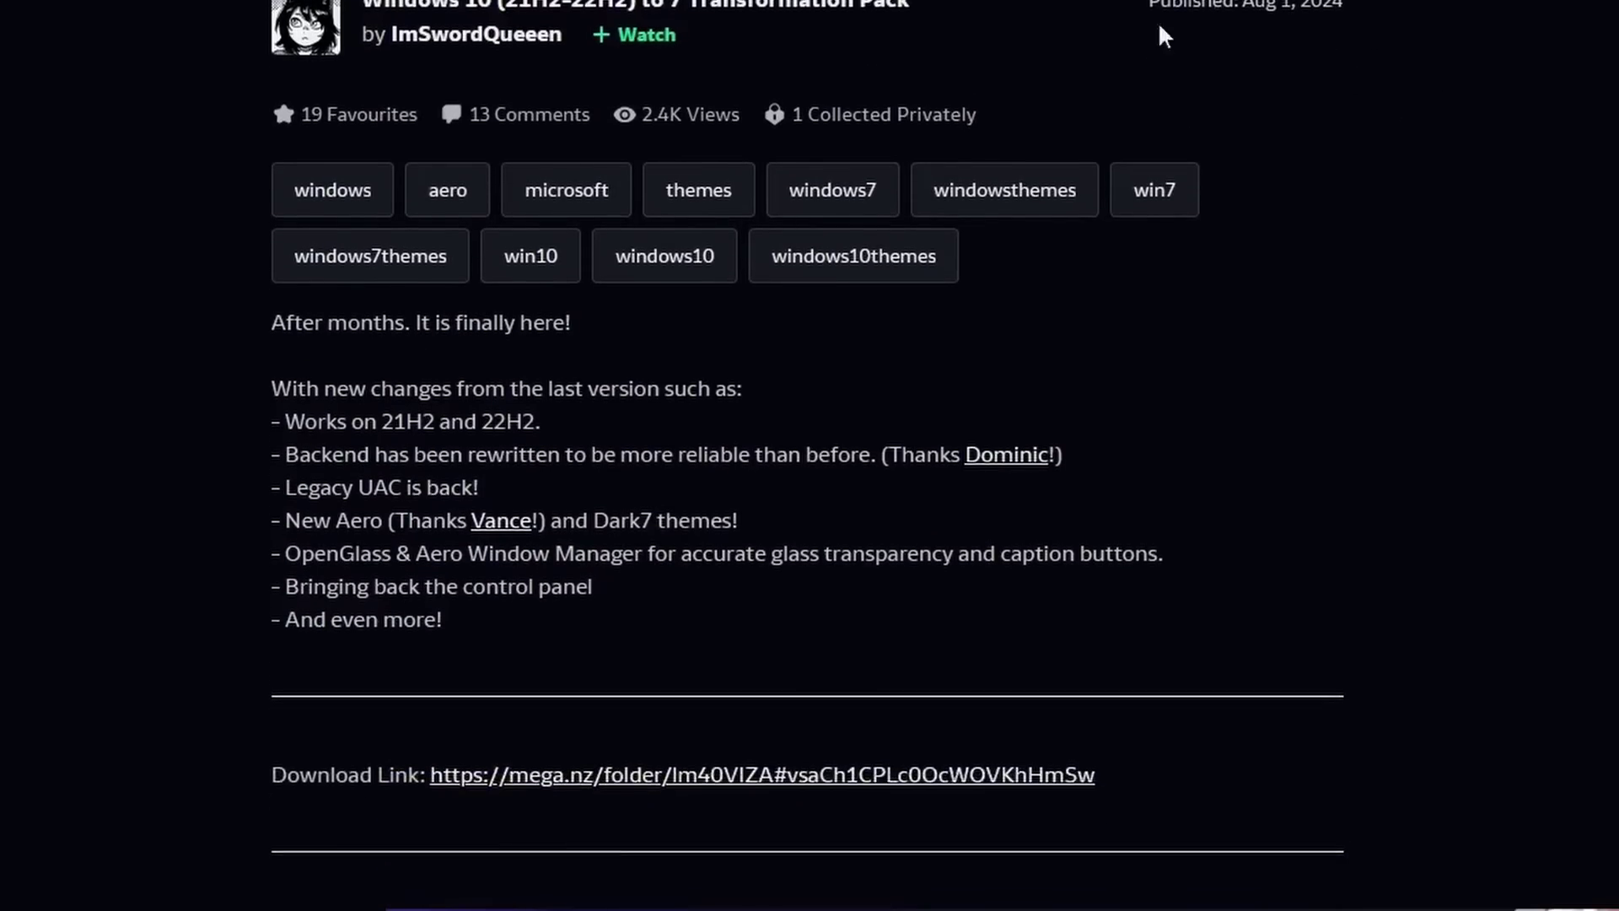
scroll(694, 265, down, 2)
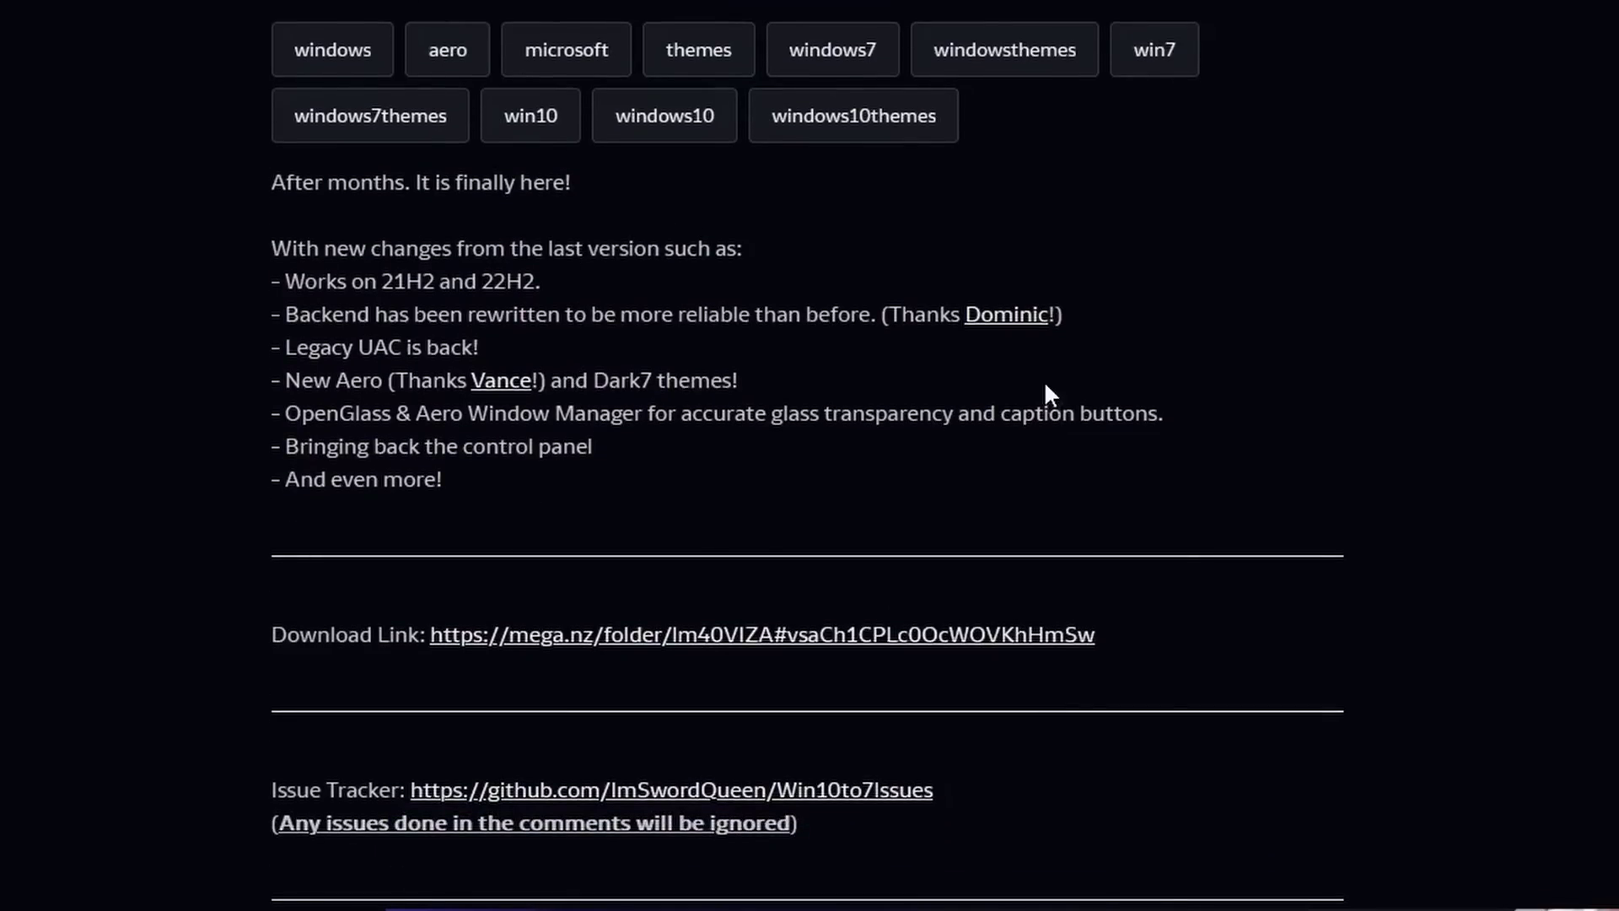
scroll(936, 362, down, 2)
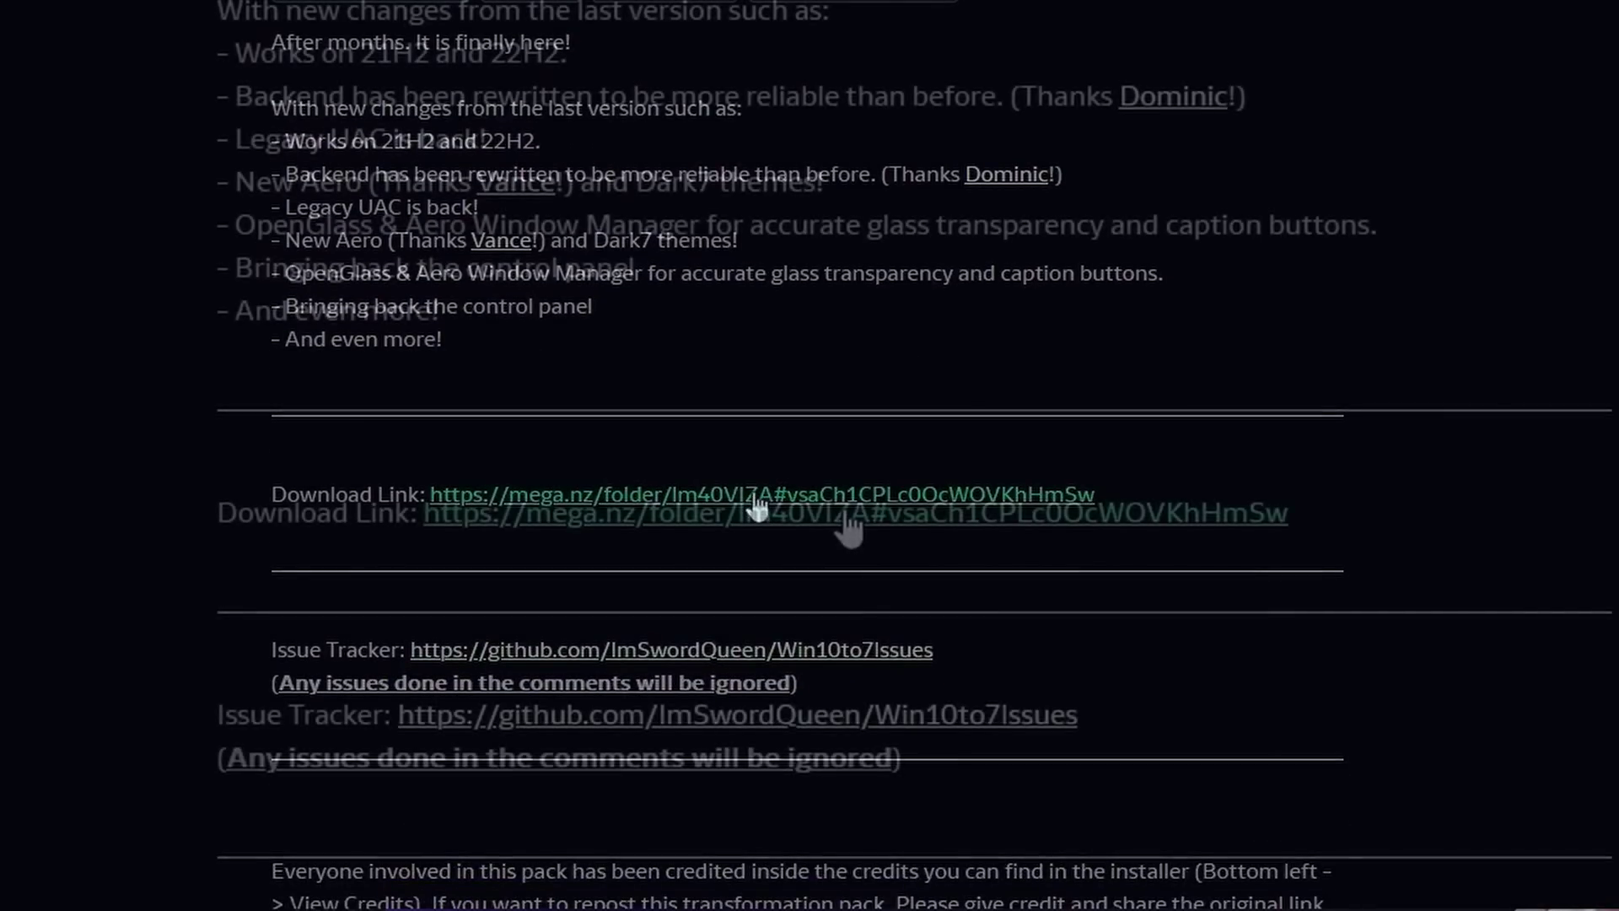
click(843, 513)
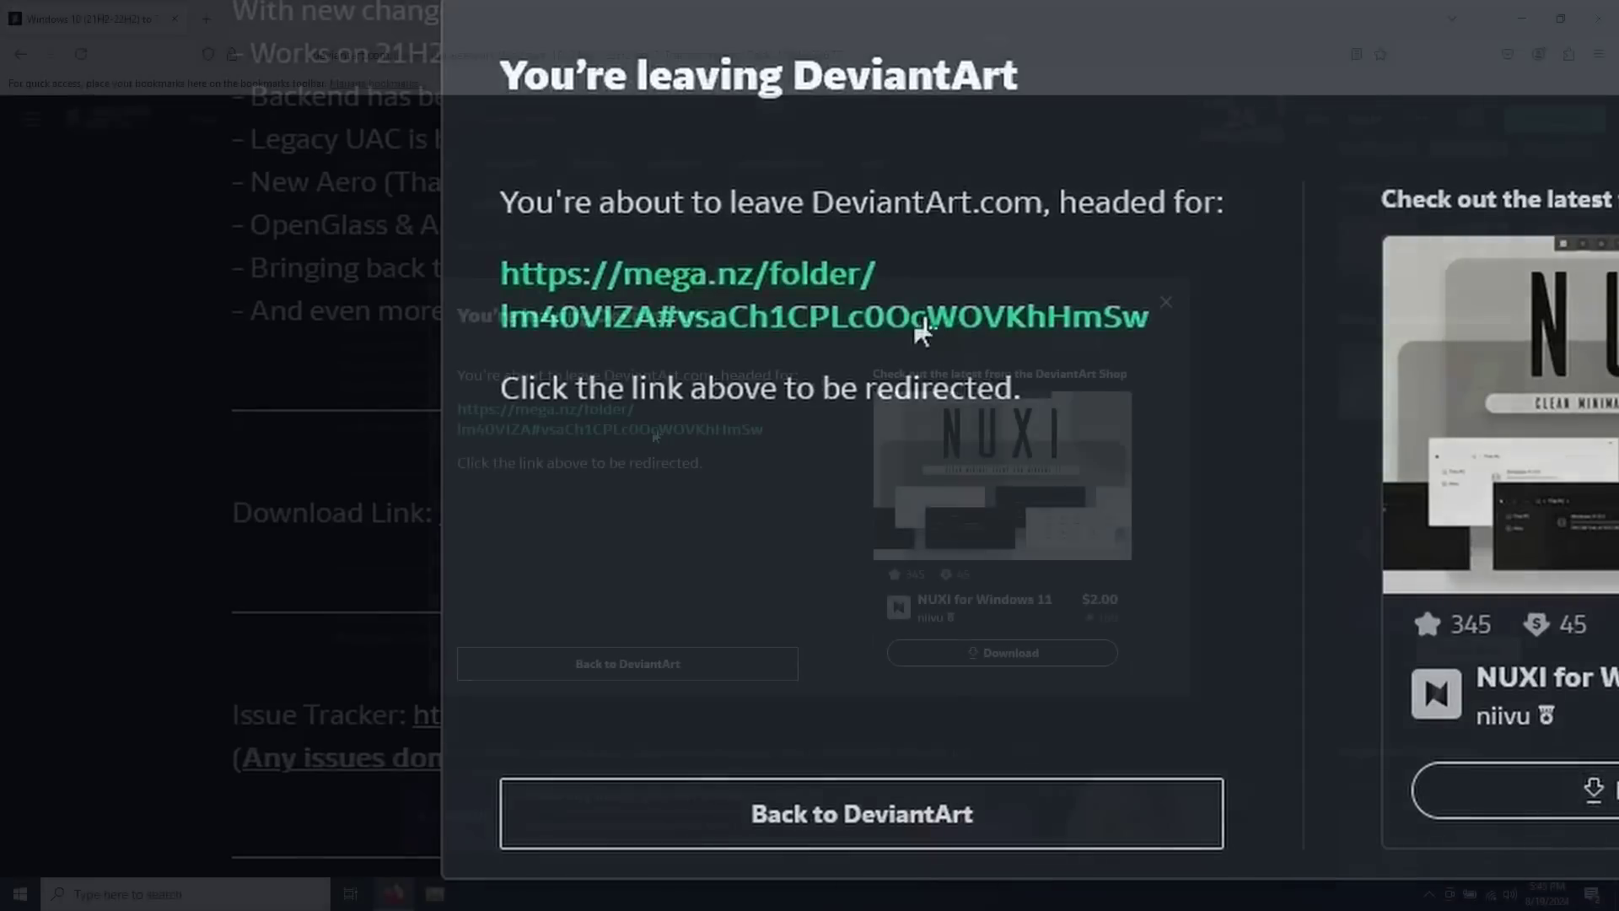
- Continue to the MEGA folder and download the 604 MB Install Transformation Pack file
click(656, 431)
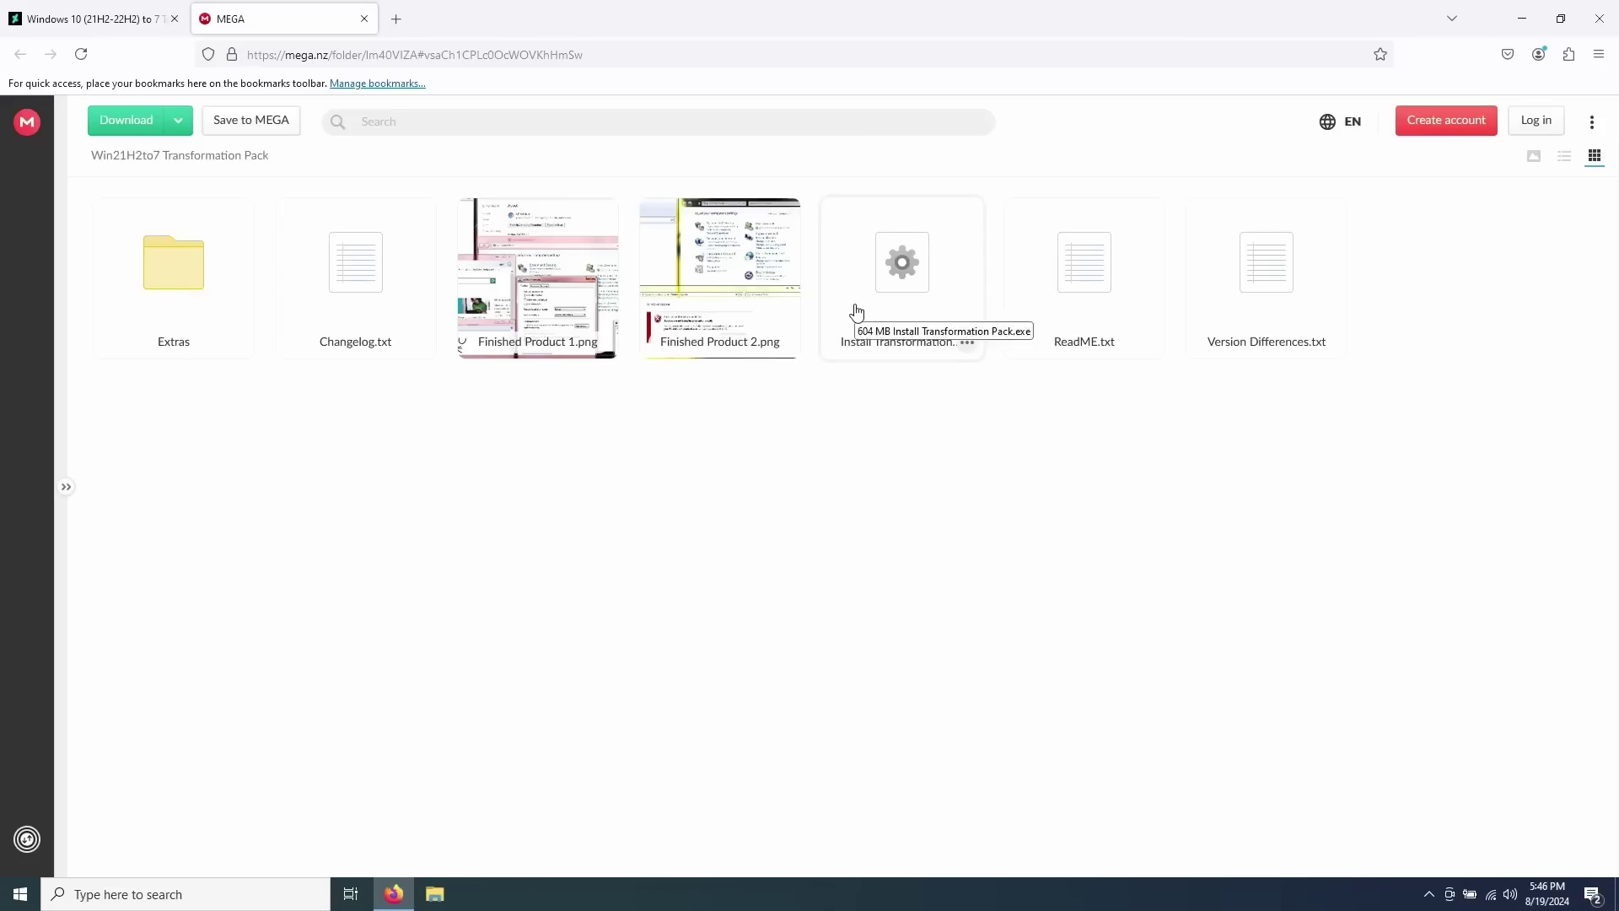
click(941, 295)
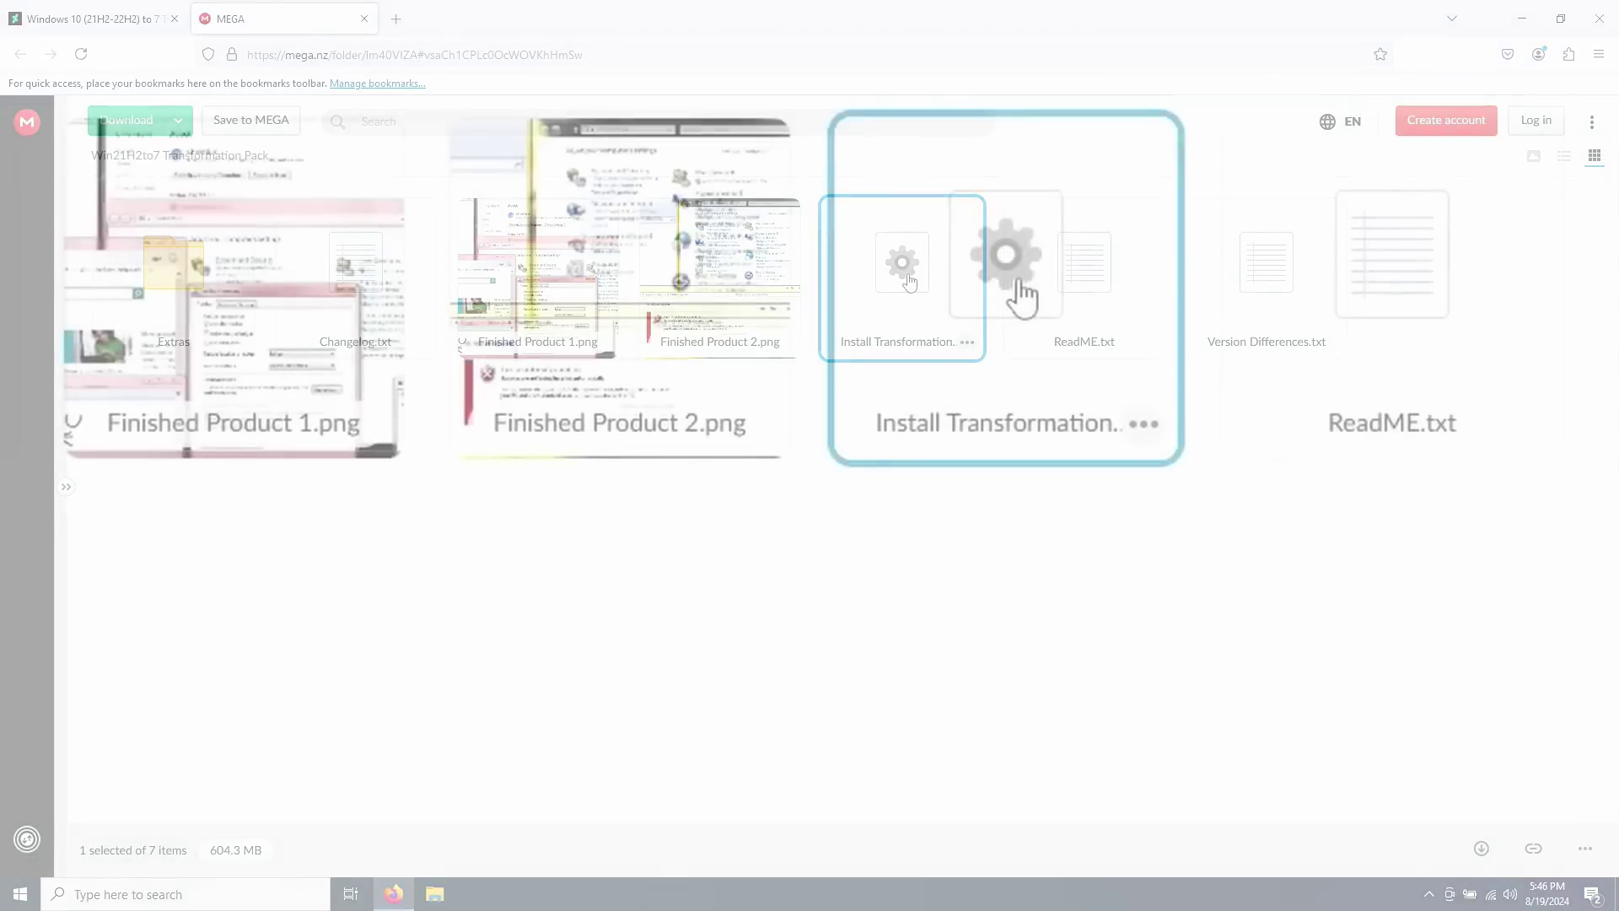
right_click(930, 326)
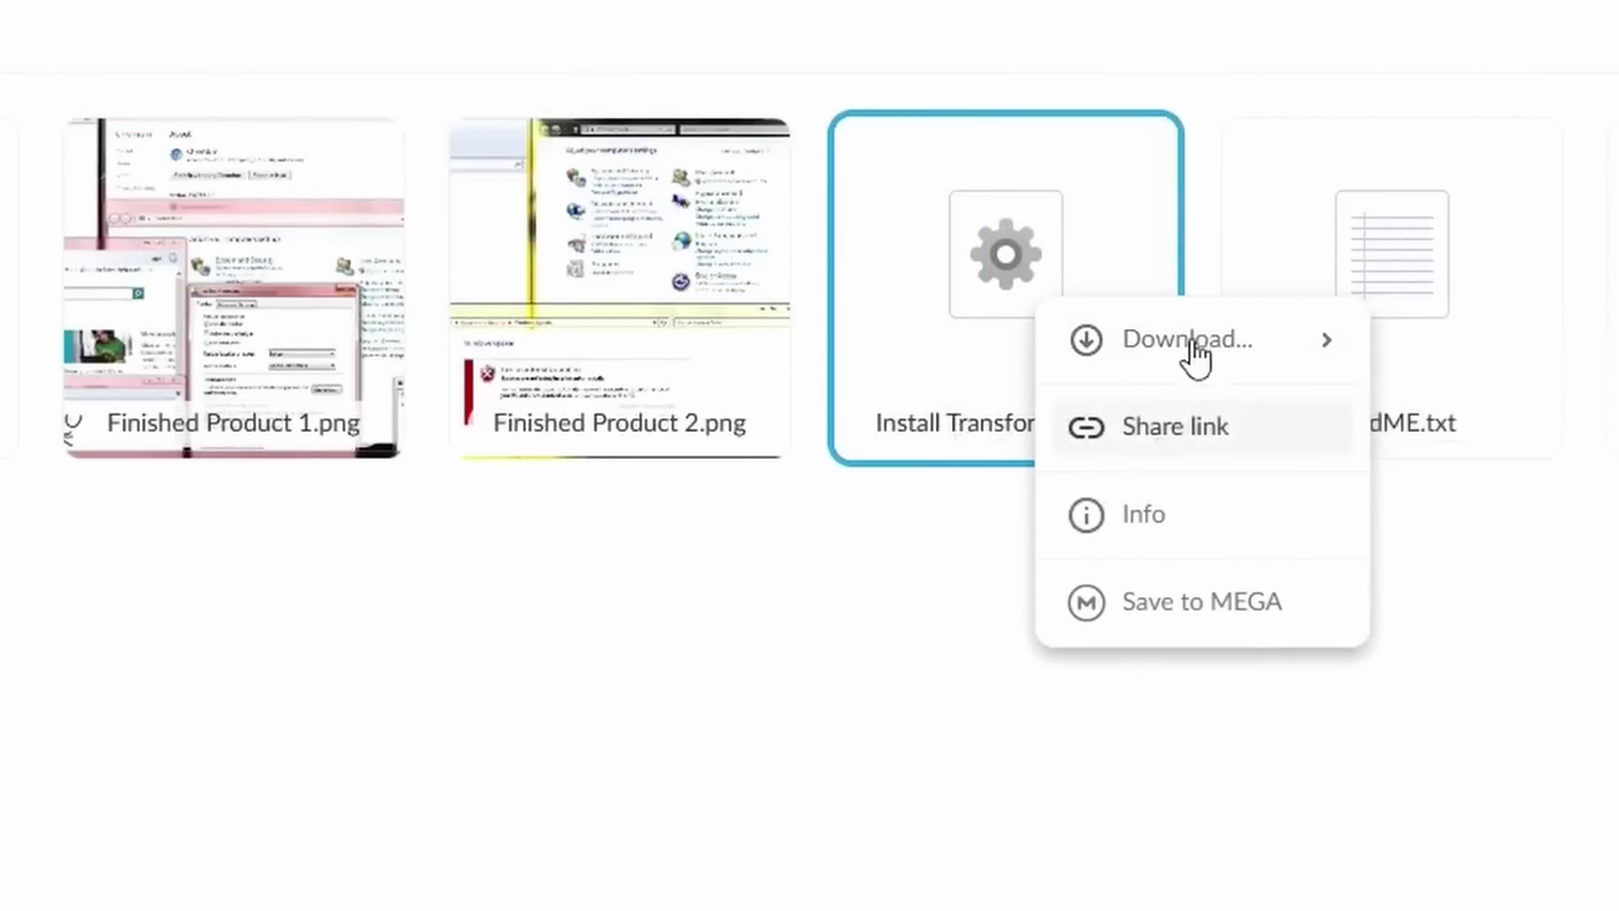
click(1227, 365)
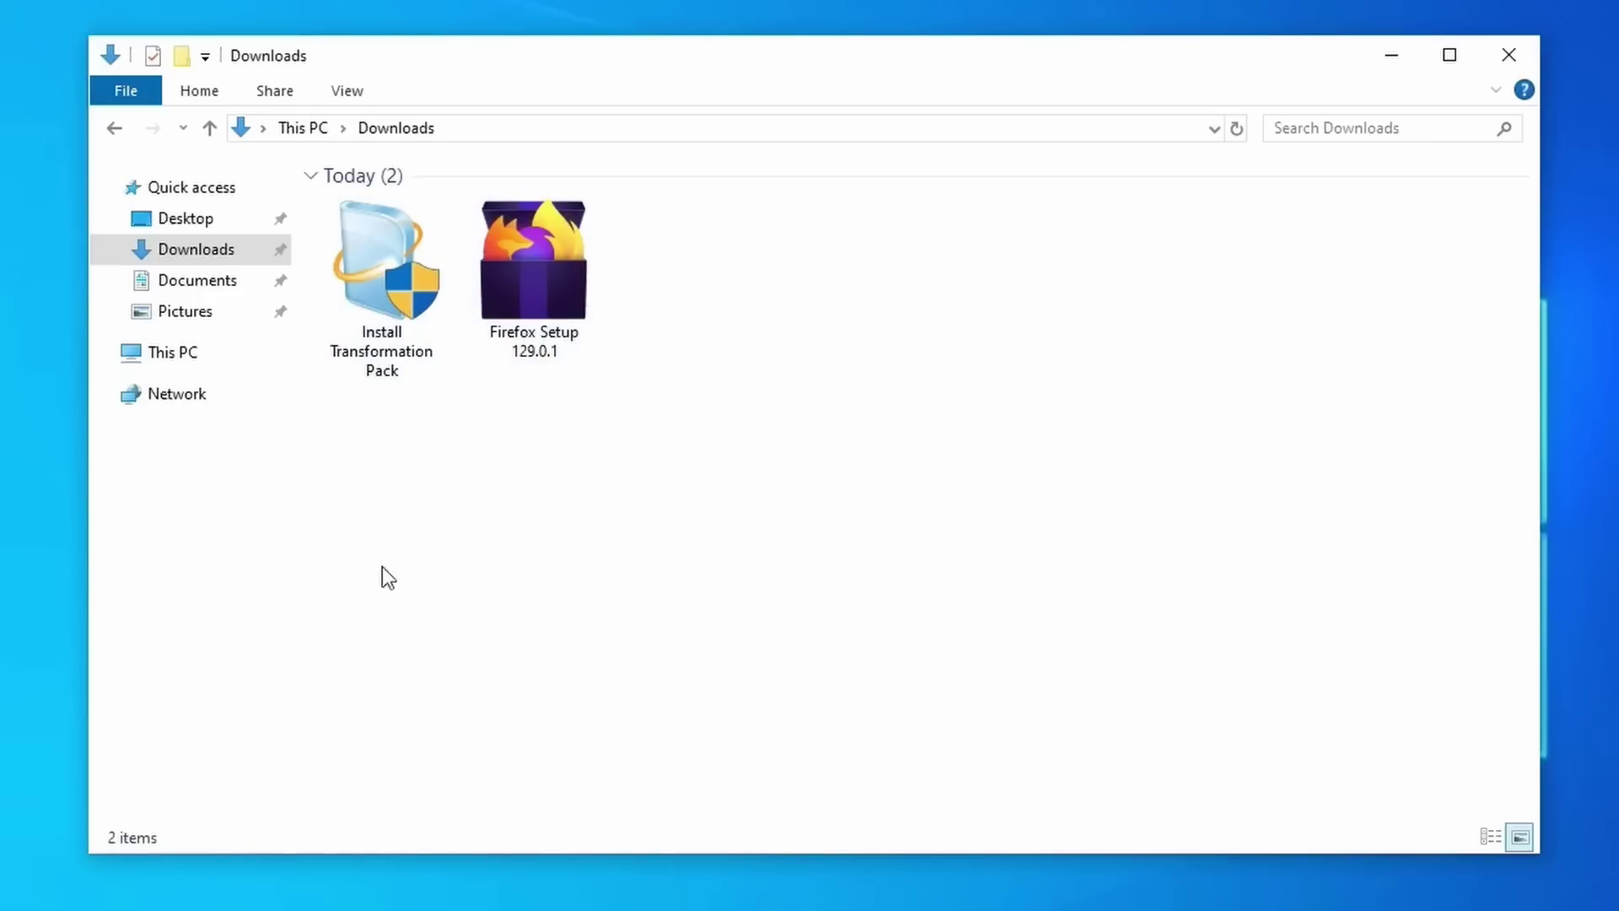
- Run Install Transformation Pack past the SmartScreen warning with Run anyway and approve UAC
double_click(399, 293)
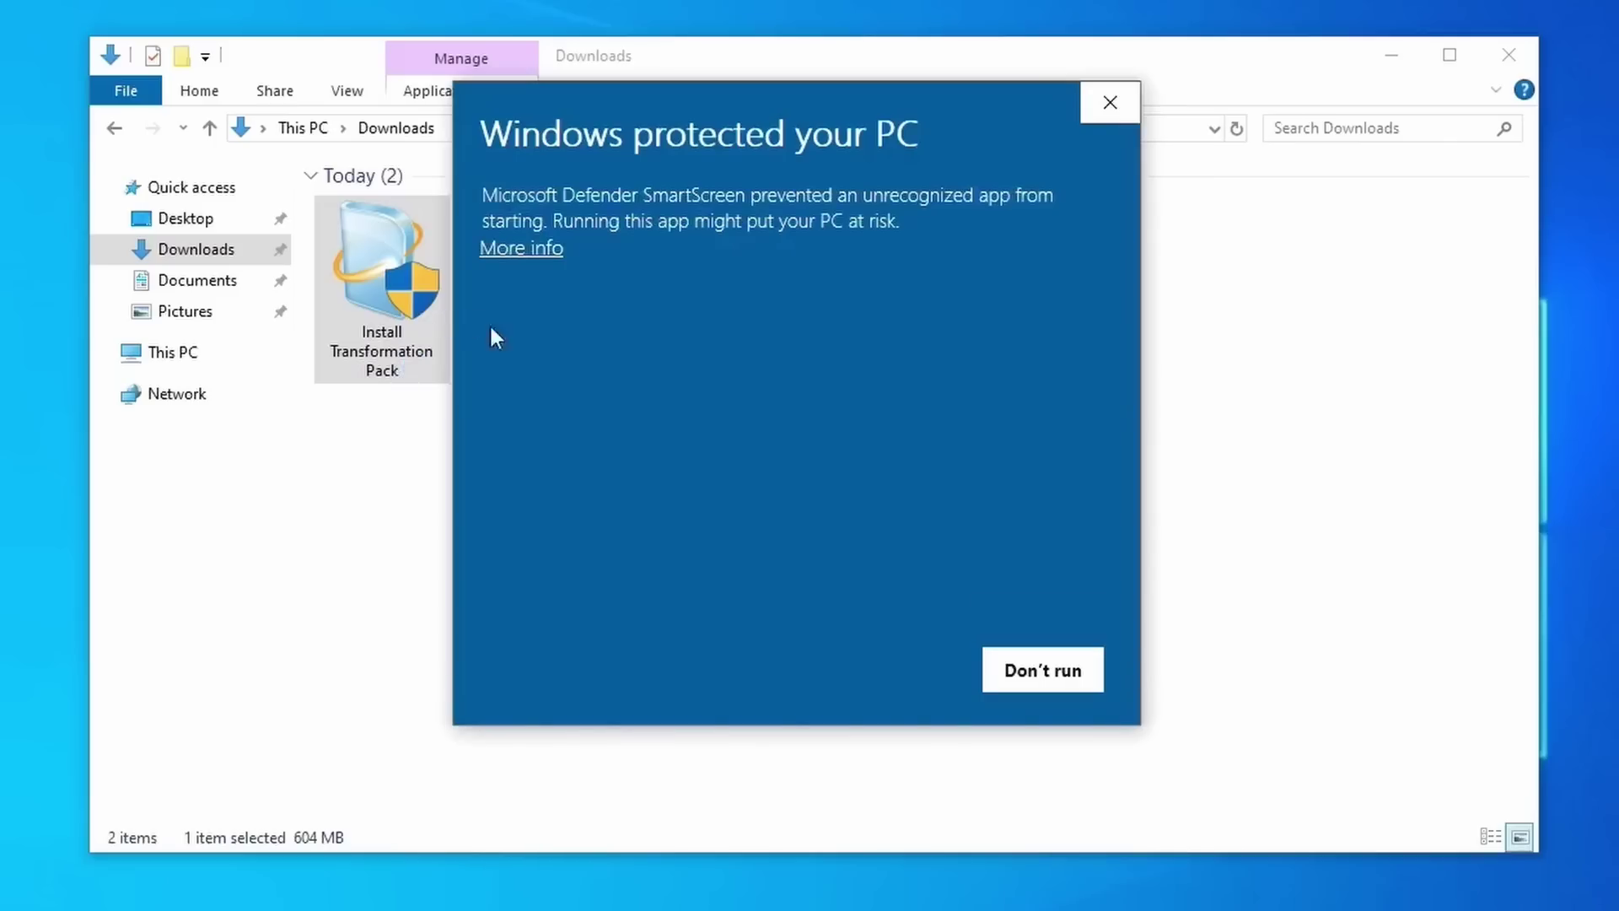
click(548, 249)
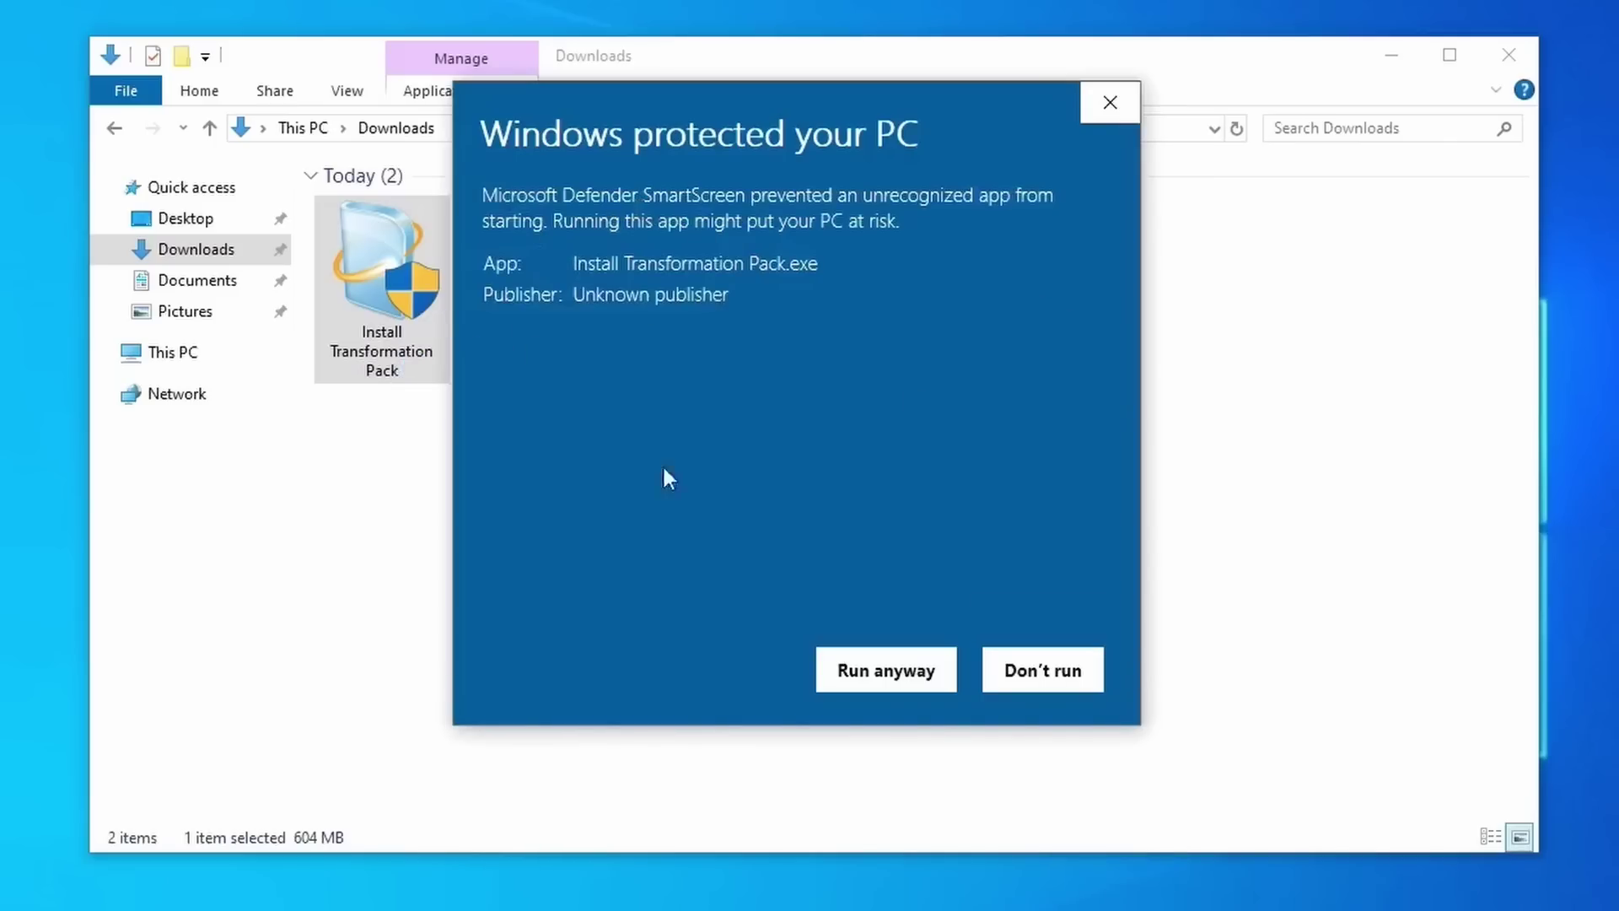
click(903, 666)
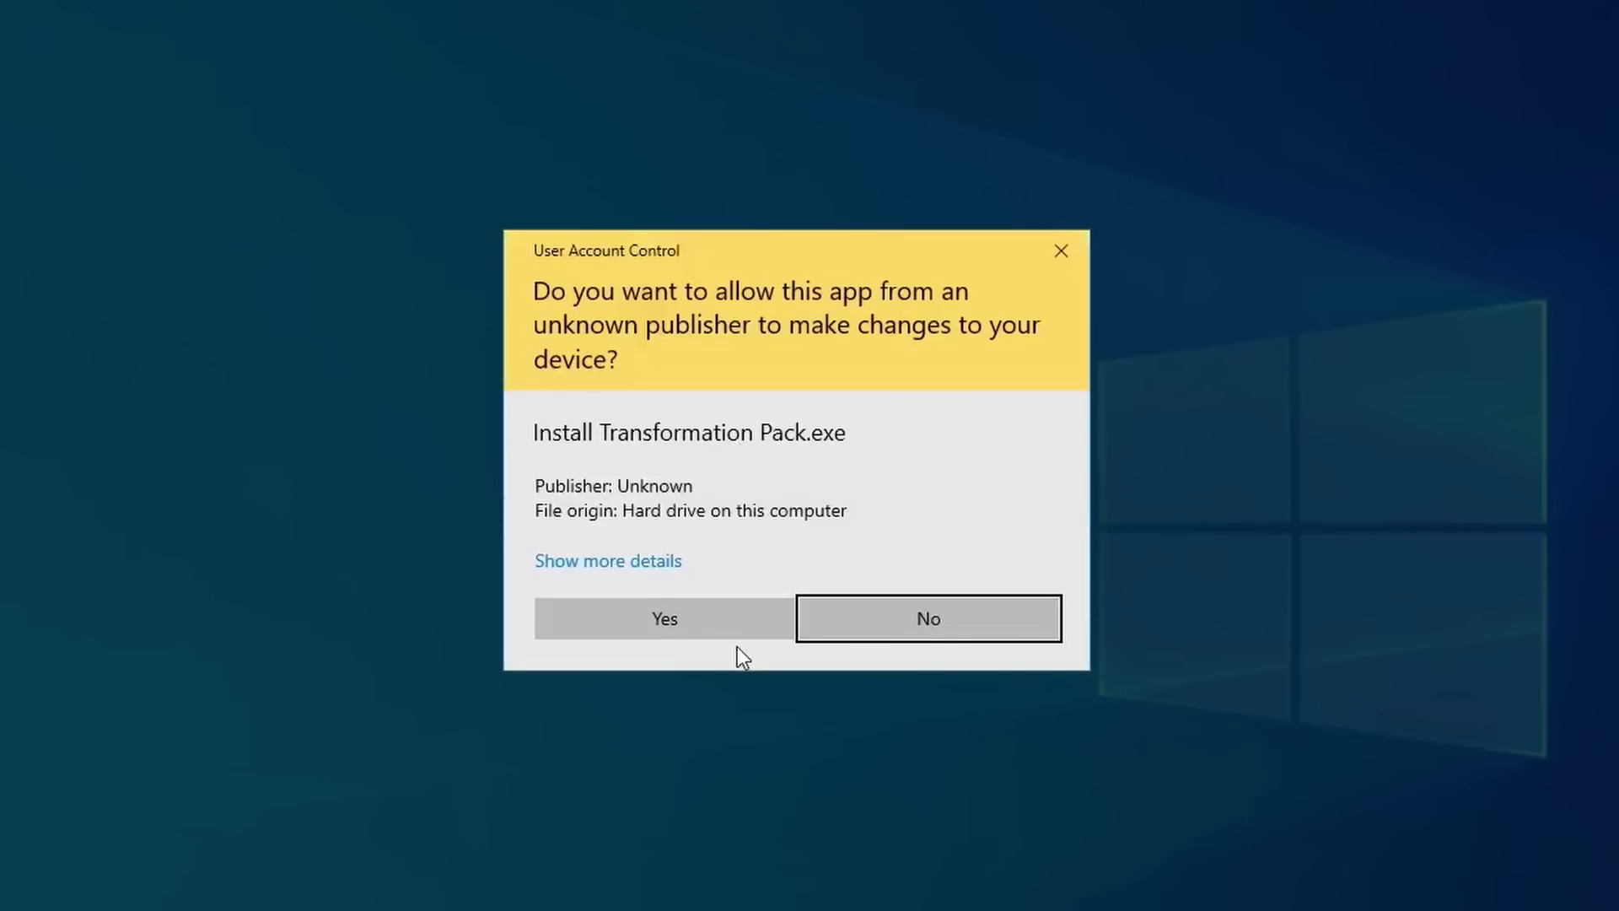
click(705, 617)
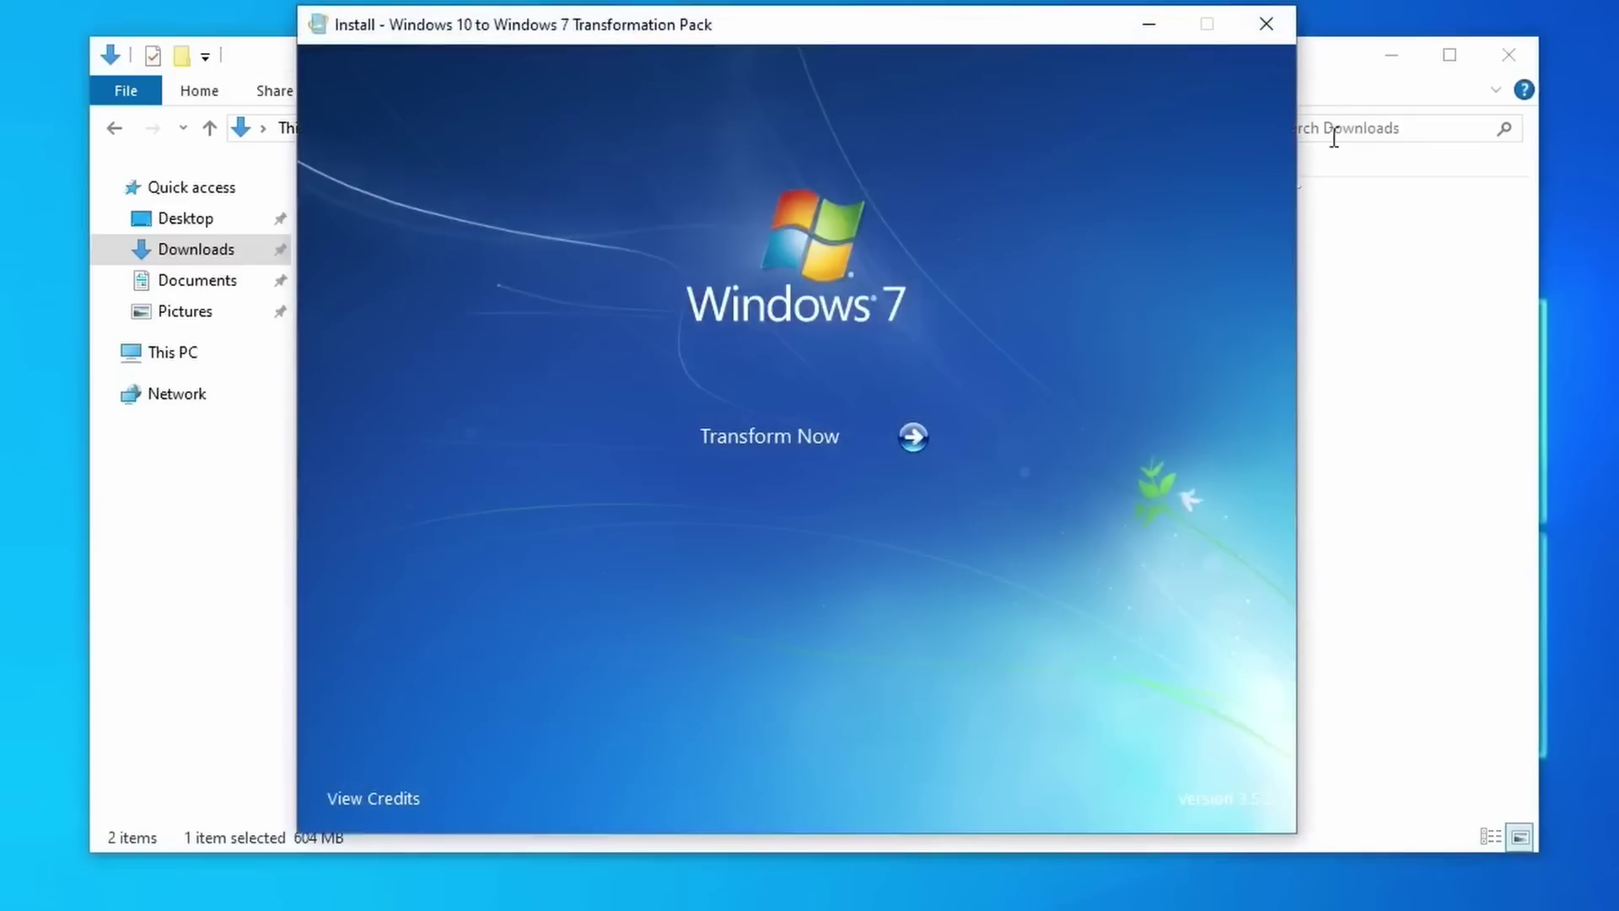
- Close the Downloads window, choose Transform Now, and agree to the terms and conditions
click(1485, 109)
click(1508, 54)
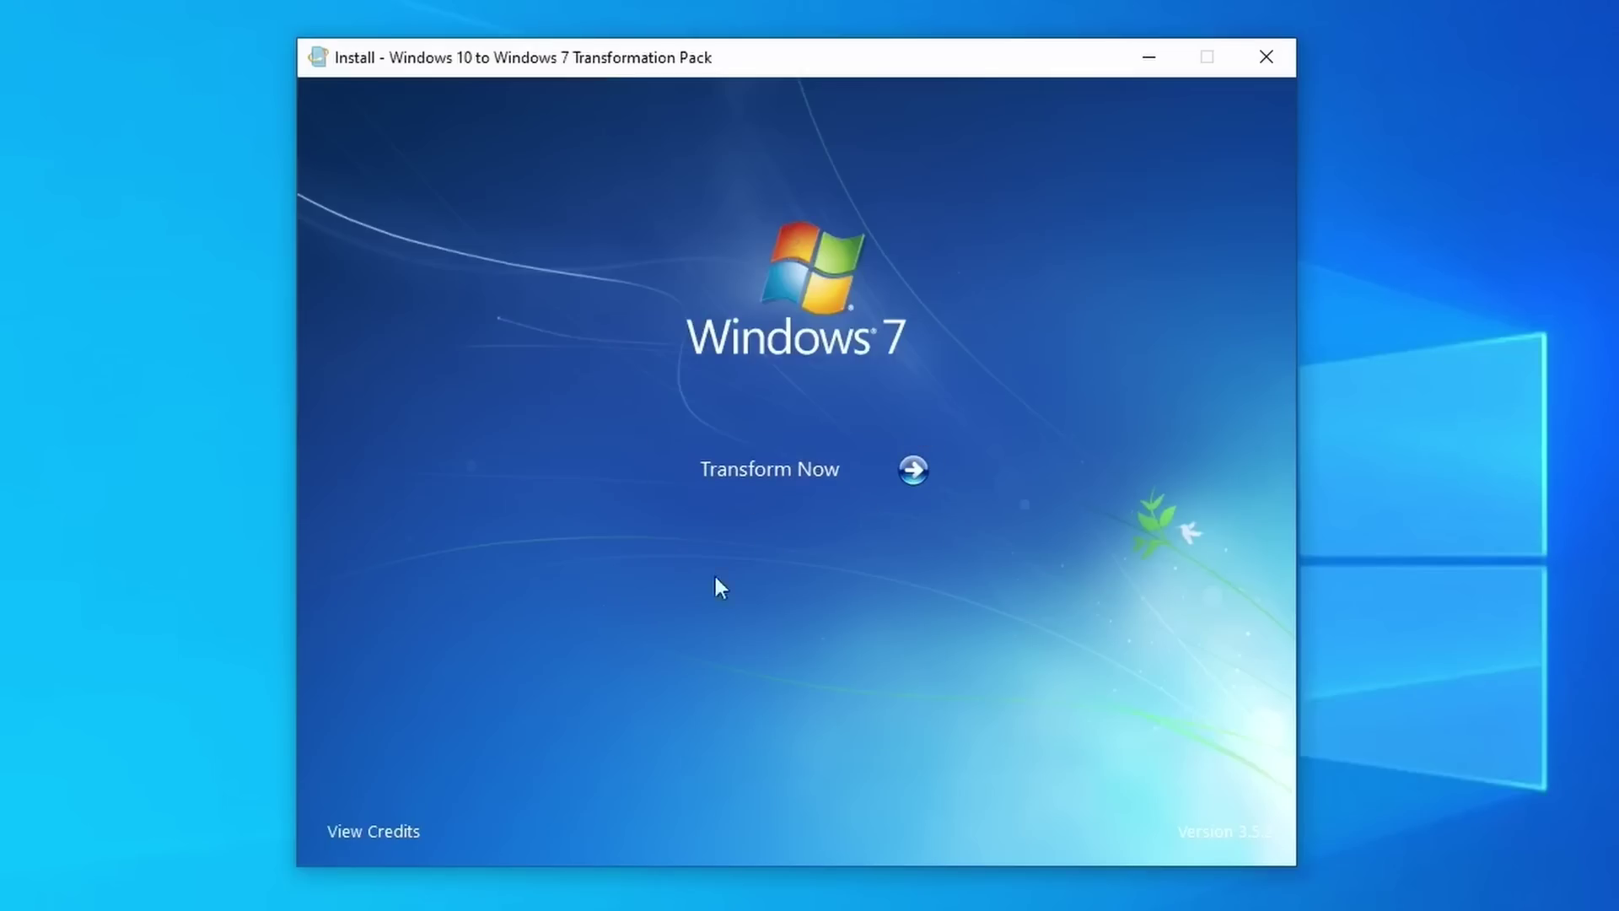
click(779, 472)
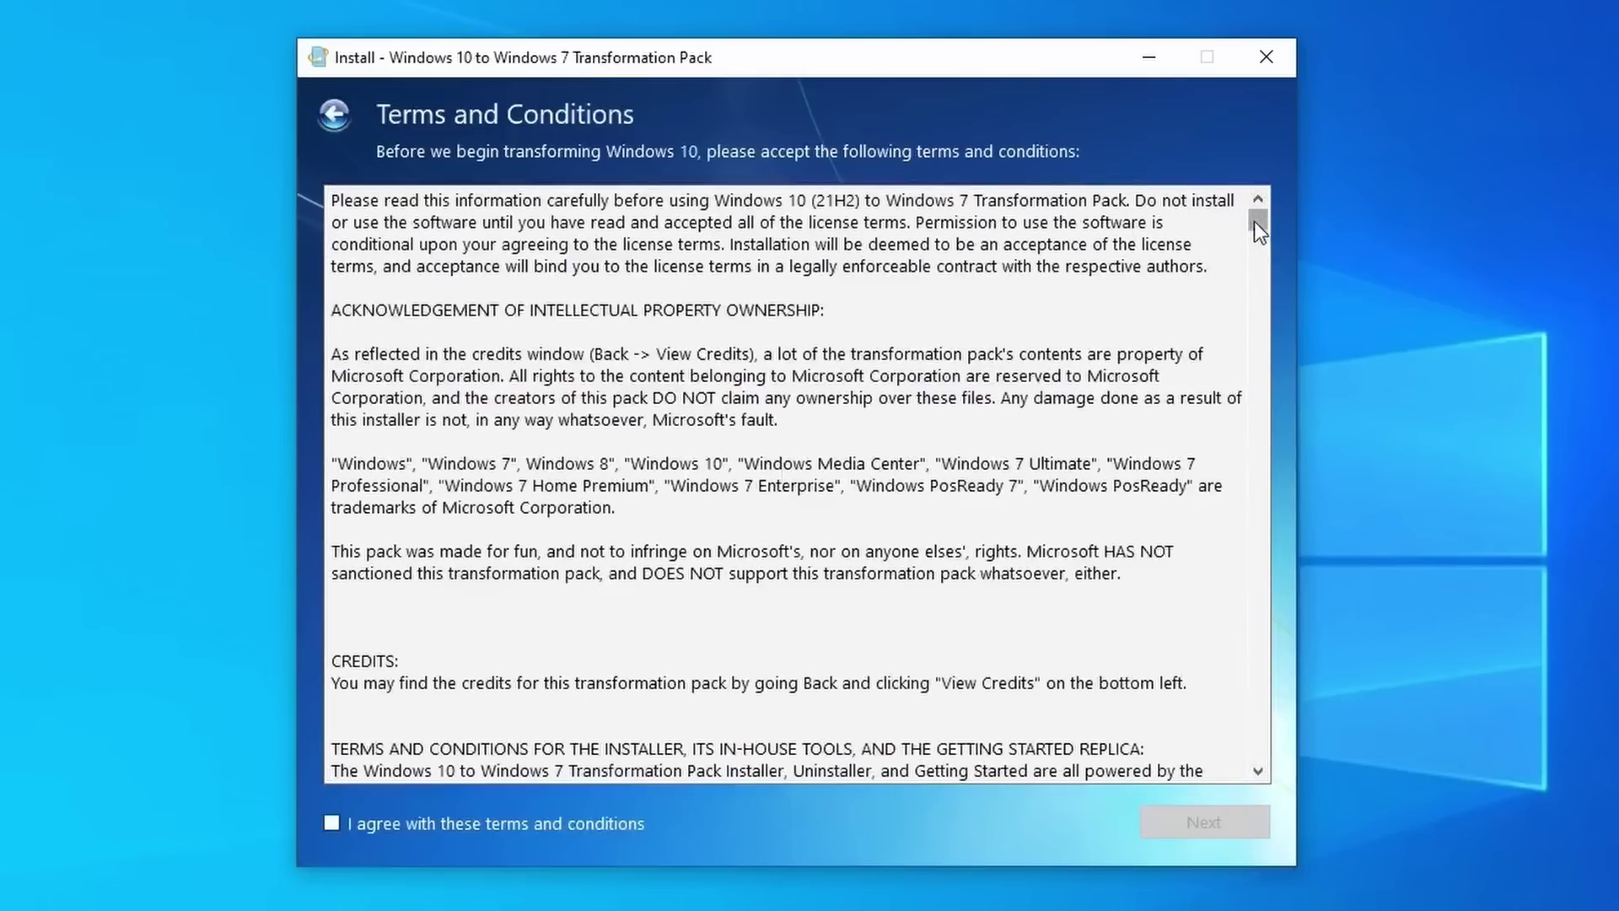
drag(1253, 220, 1303, 209)
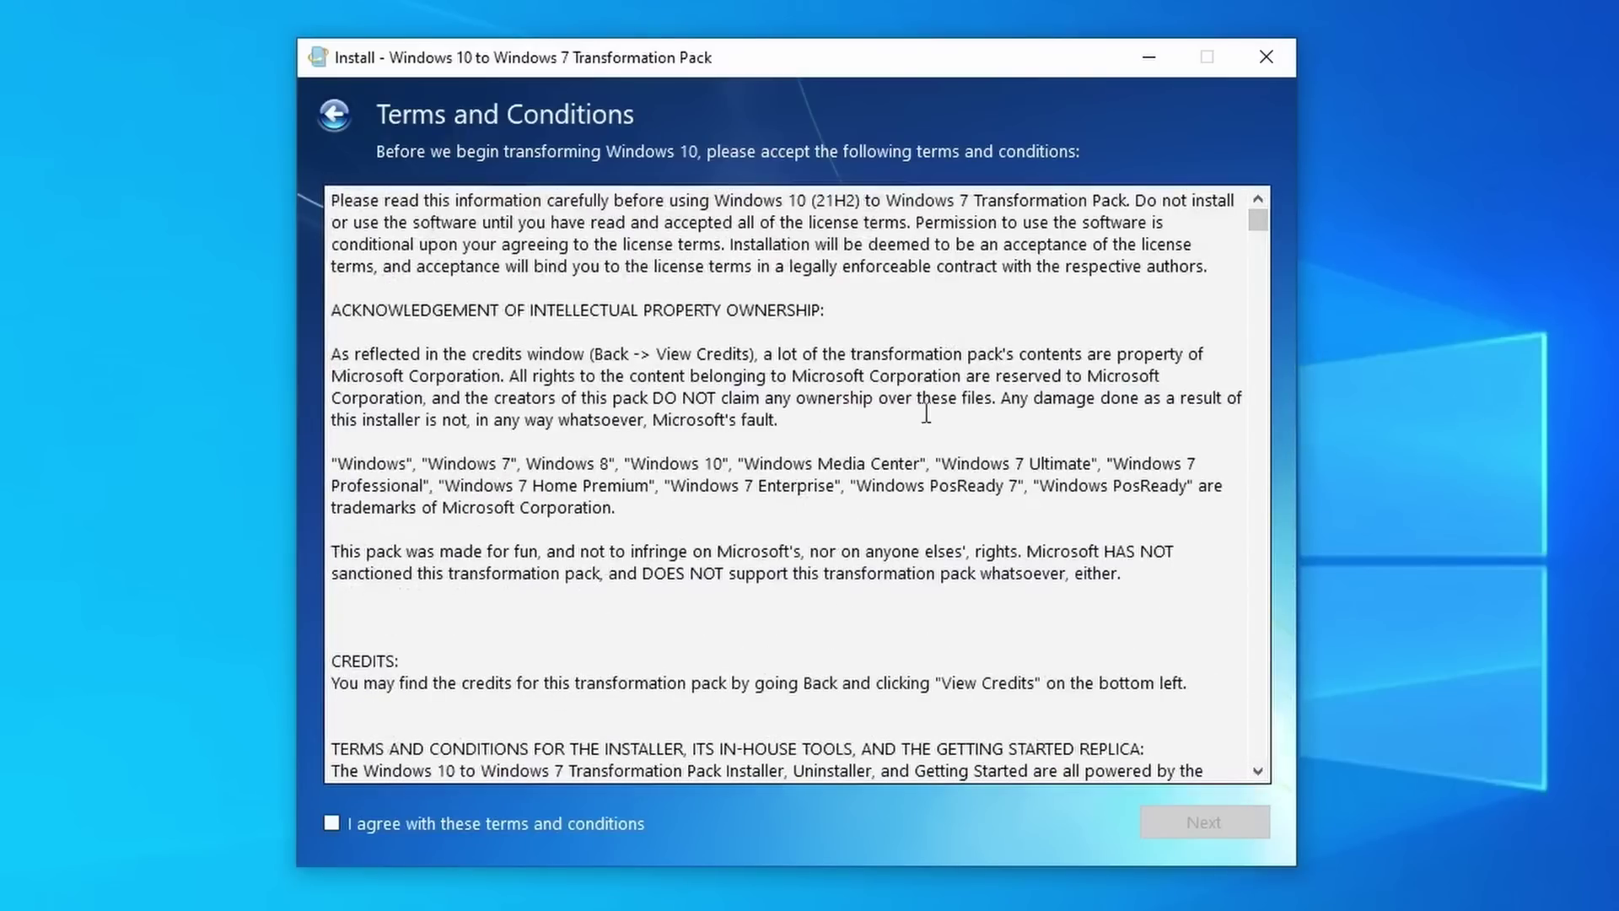
click(573, 811)
- Pick Windows 7 Ultimate branding, keeping Windows 7's Ribbon, and advance to the Start Menu page
click(1233, 826)
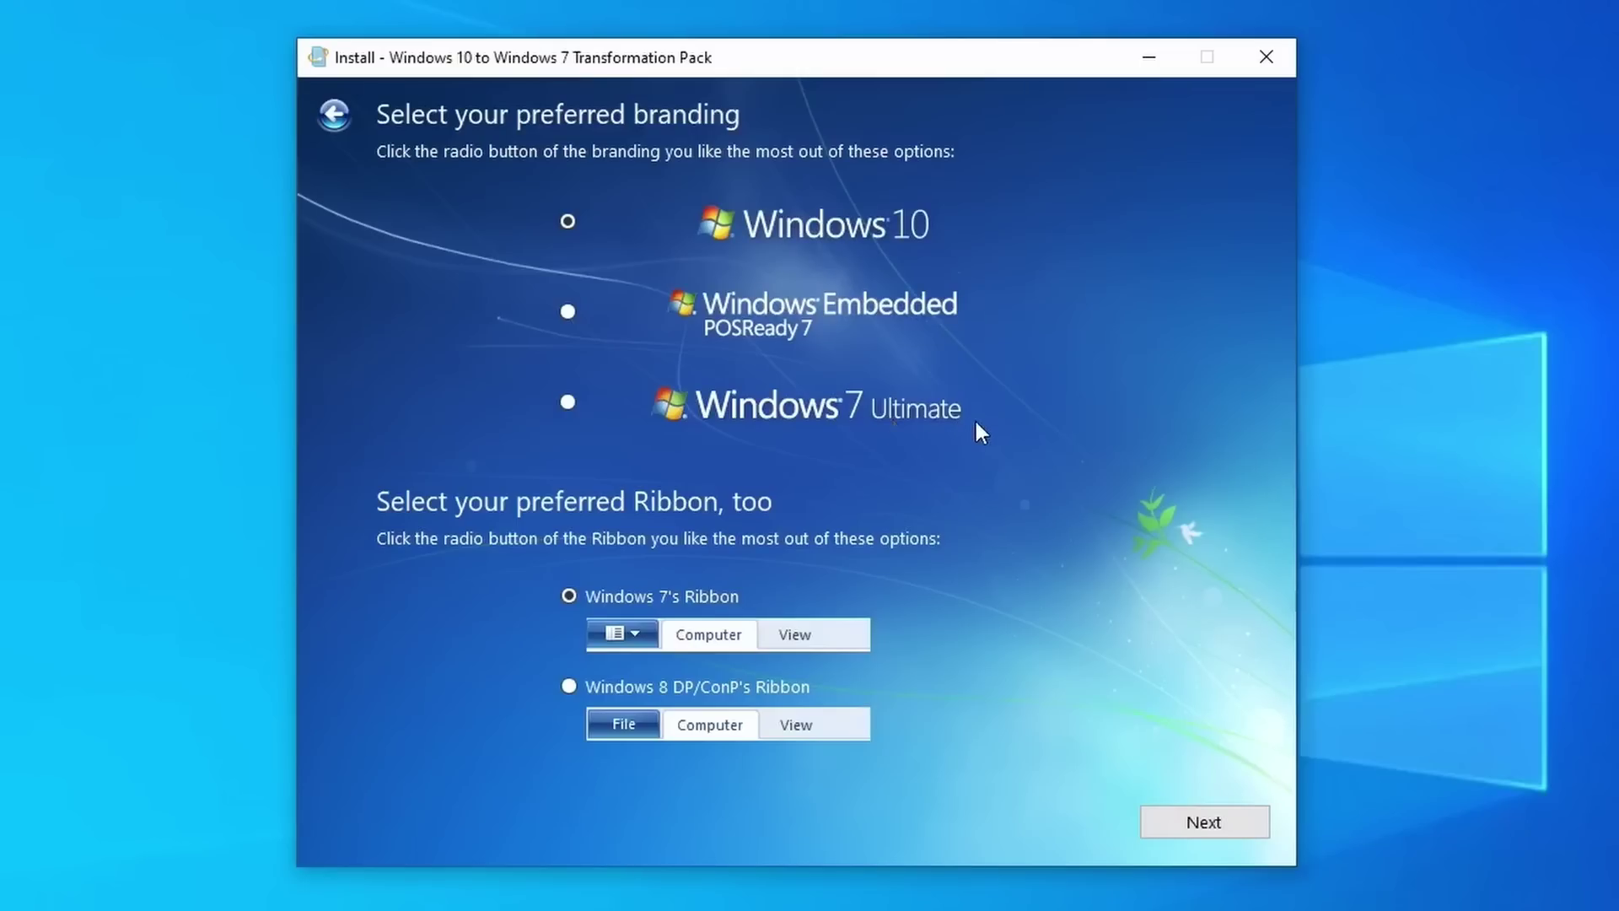
click(797, 411)
click(1172, 830)
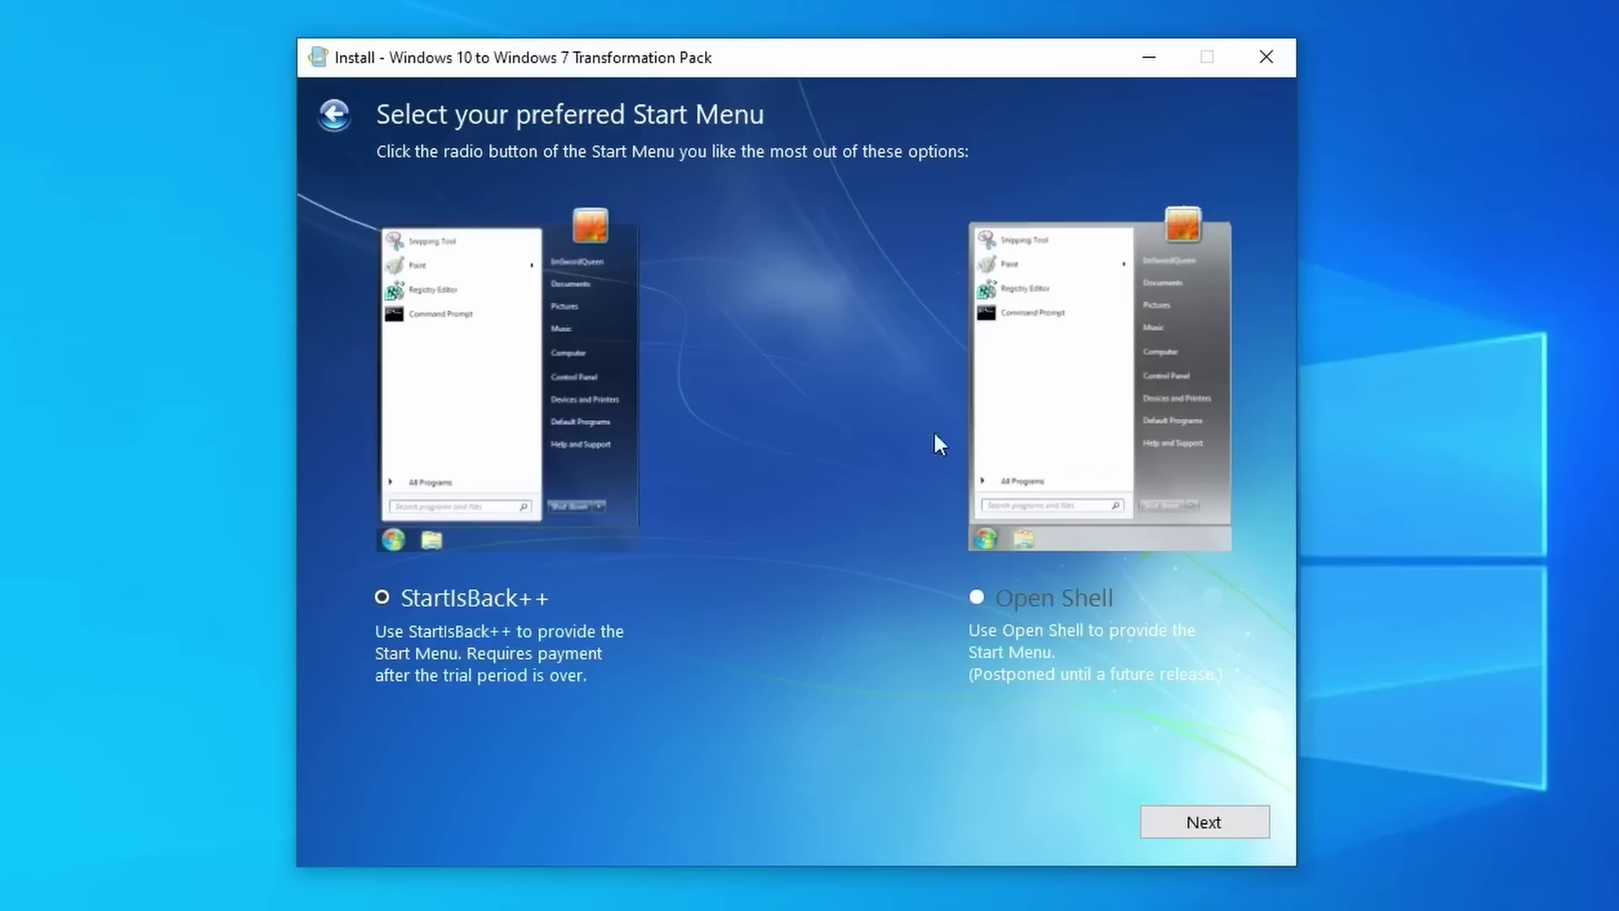
- Leave StartIsBack++ selected as the Start Menu and go to the next page
click(1191, 821)
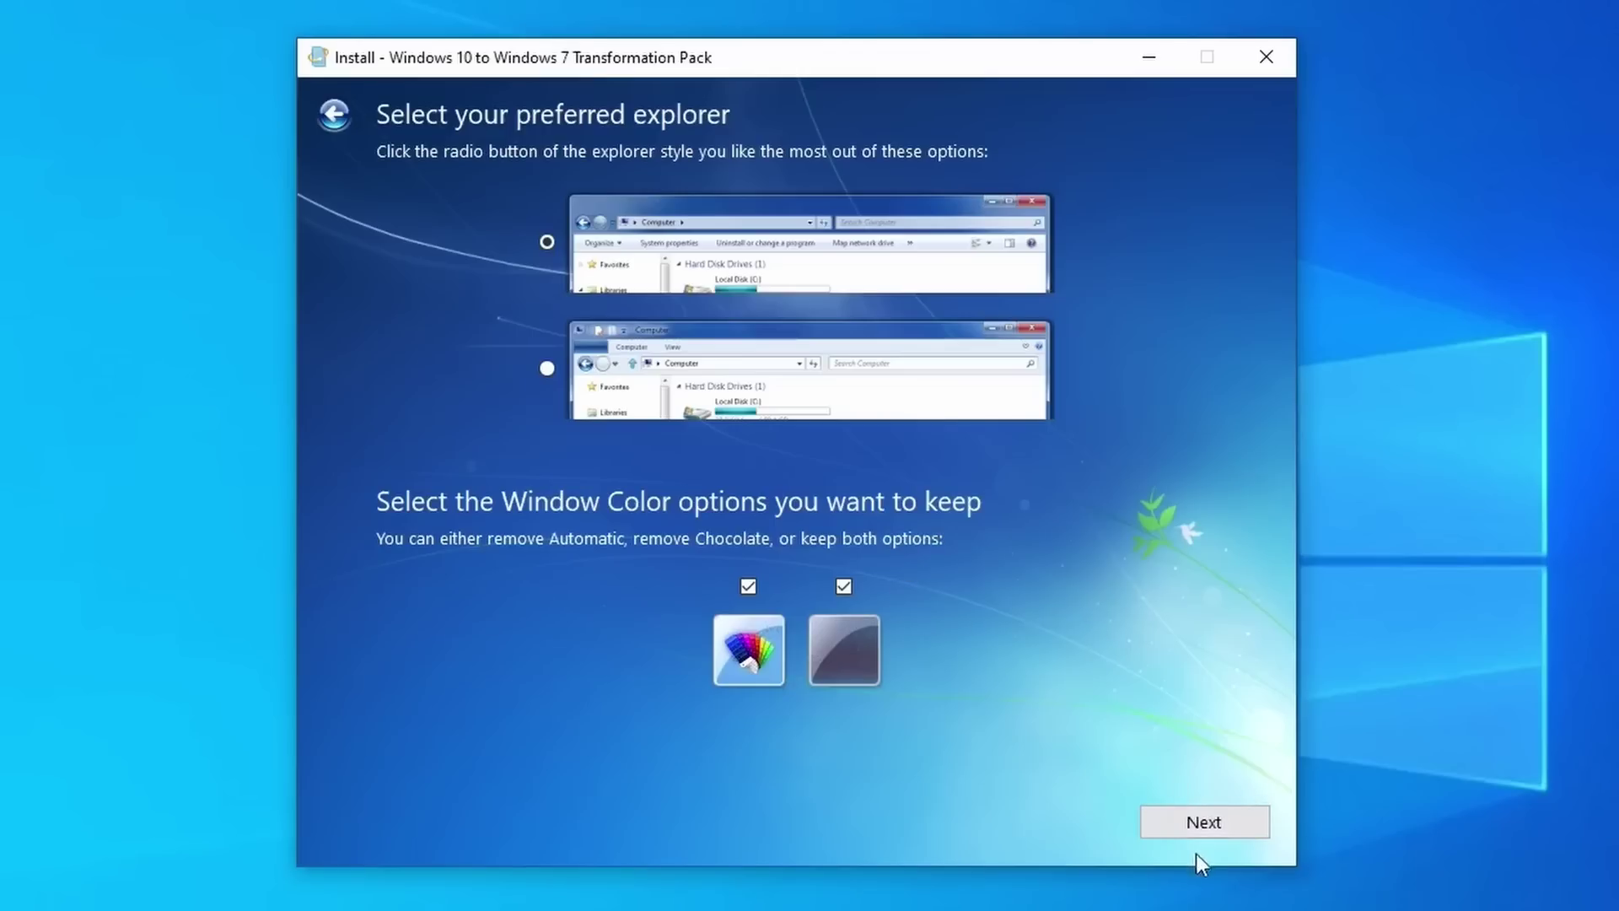
- Keep Windows 7 Style explorer with both Automatic and Chocolate colours and continue to the summary
click(1197, 822)
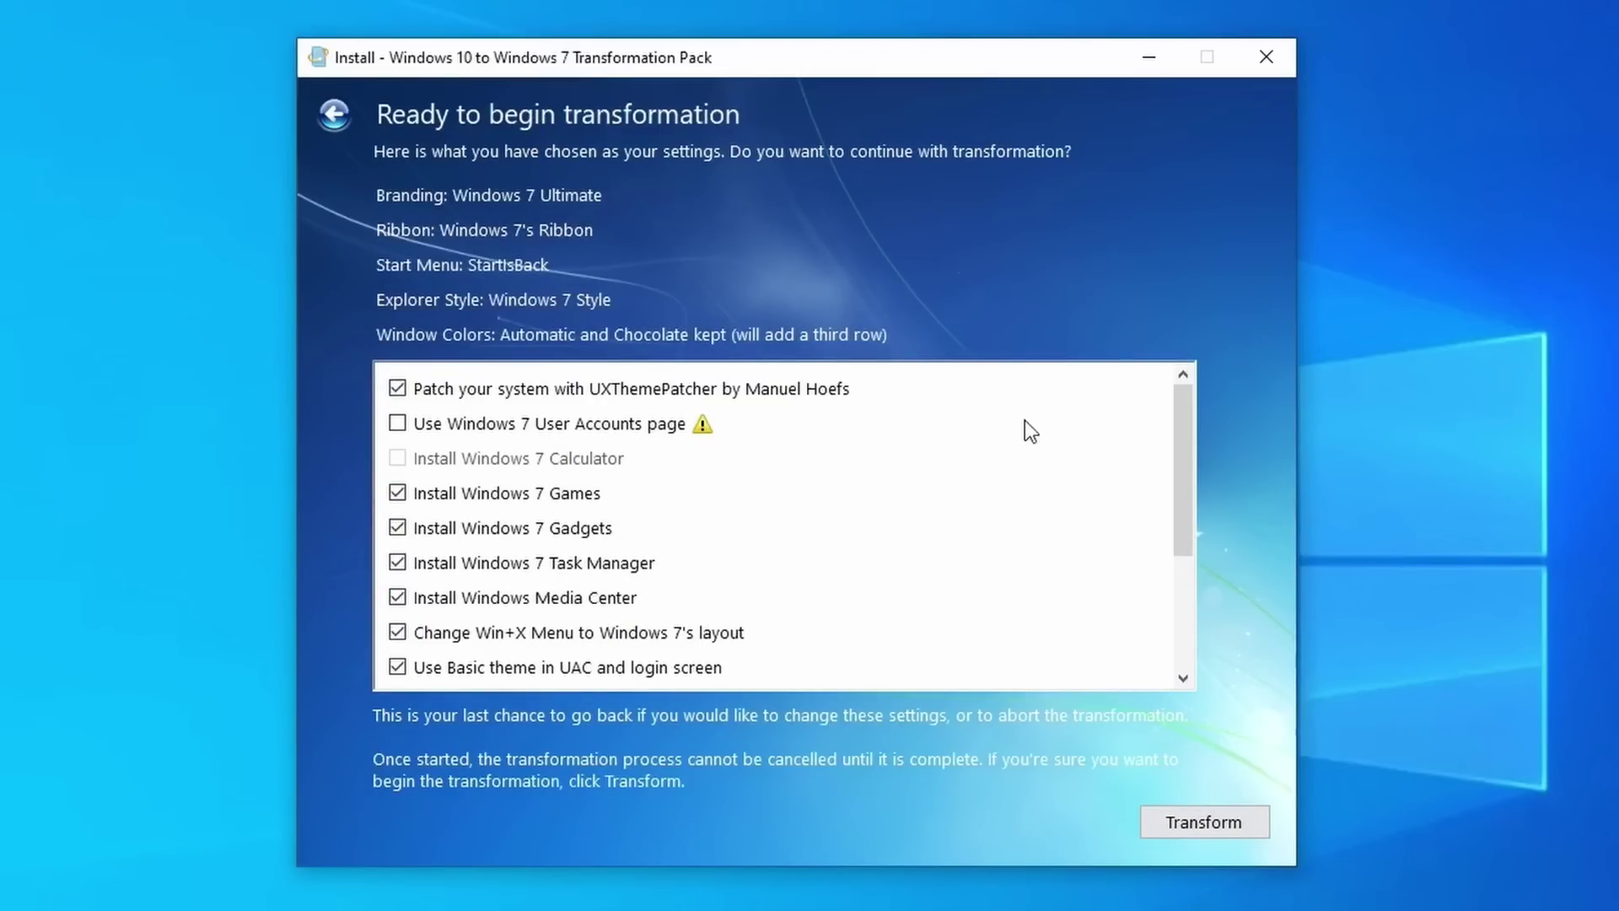
- Enable the Windows 7 User Accounts page and disable the Windows 7 Task Manager and Win+X menu layout
click(398, 422)
mouse_move(705, 429)
scroll(624, 472, down, 2)
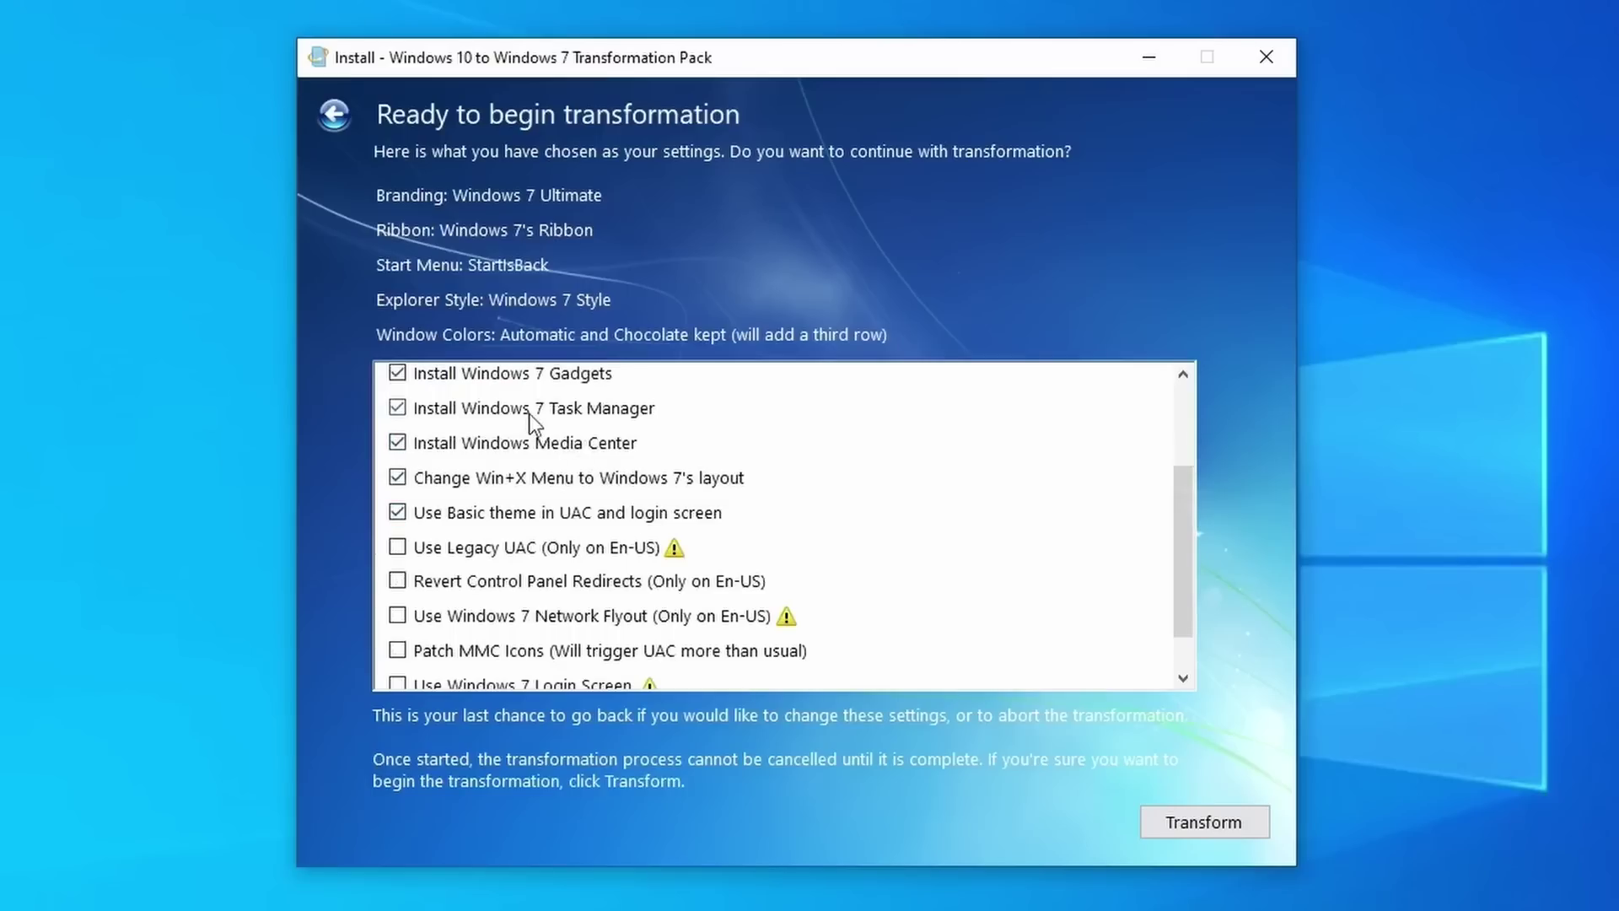
click(398, 408)
click(397, 478)
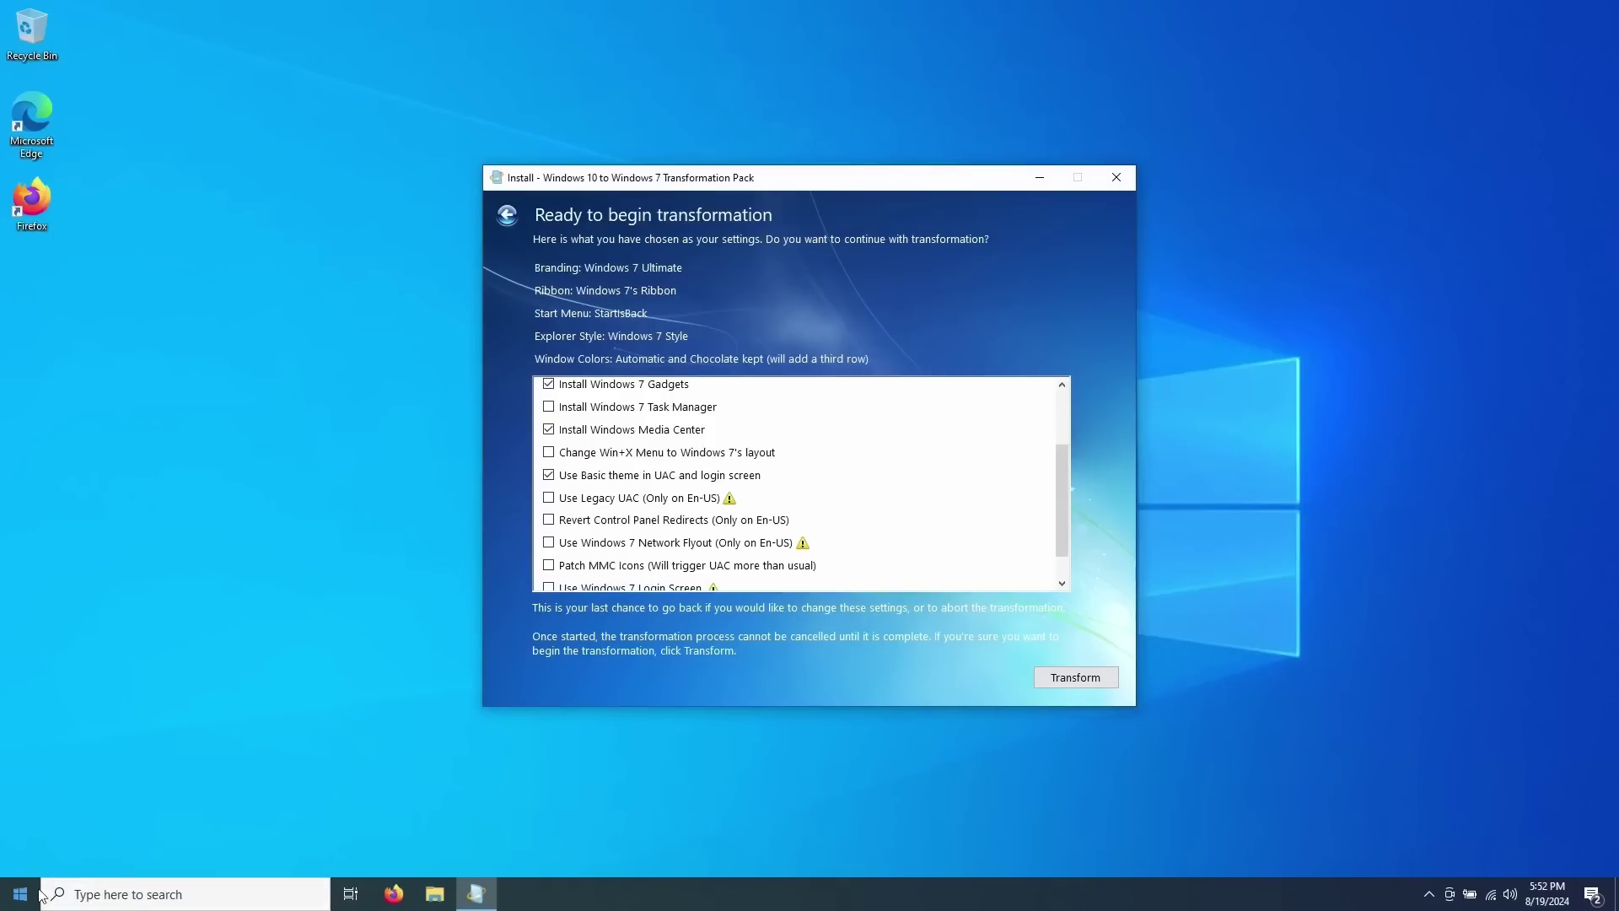
right_click(33, 885)
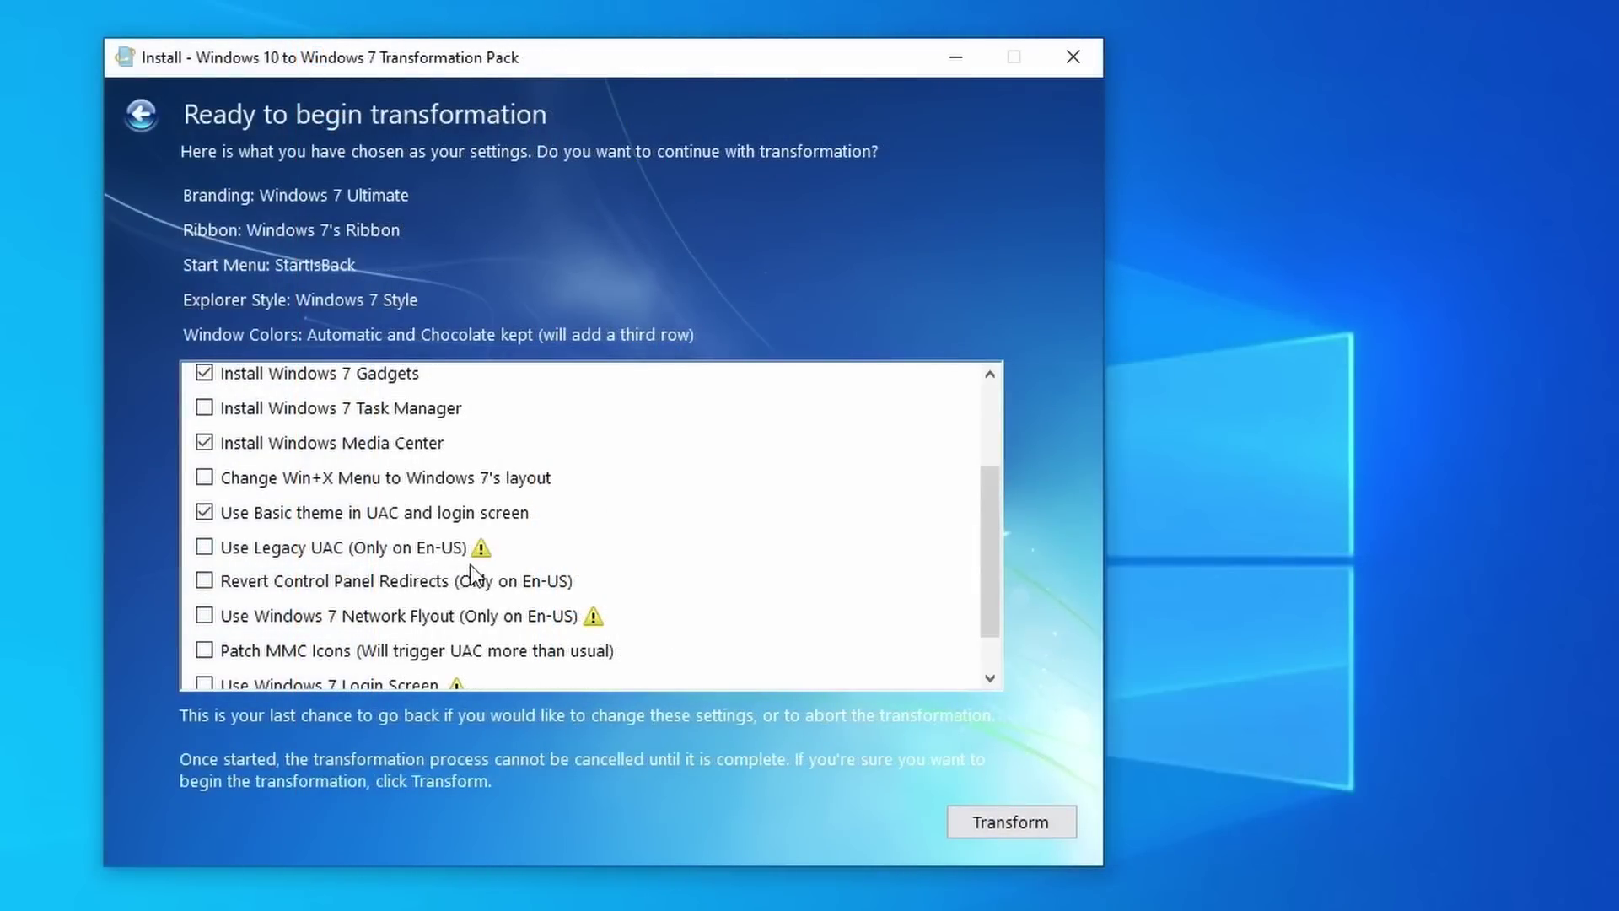
mouse_move(483, 551)
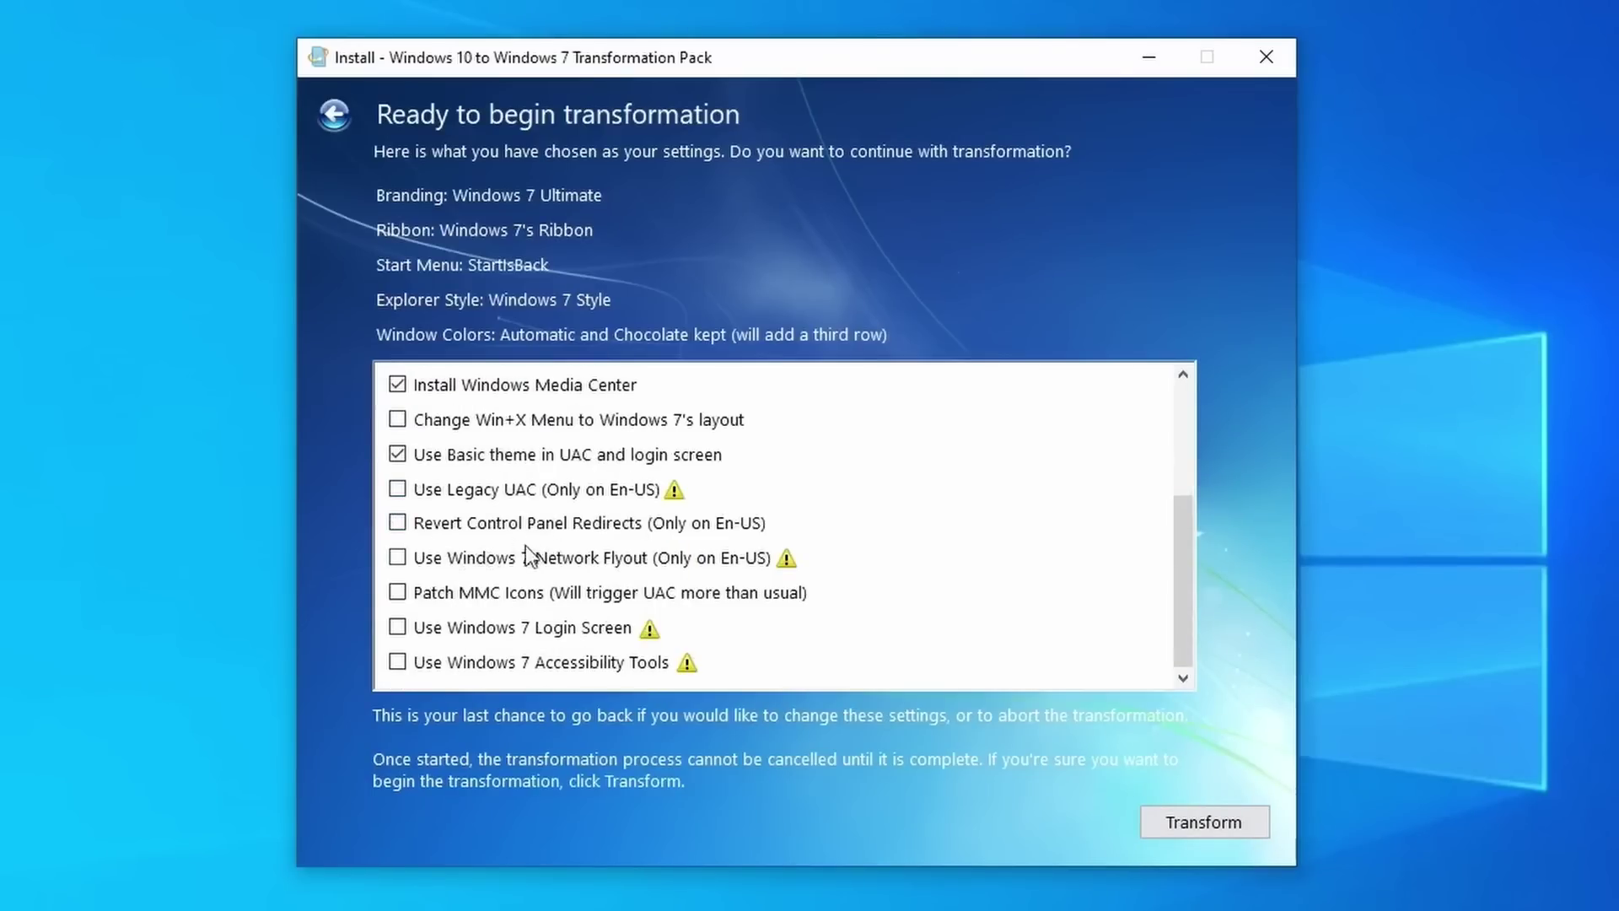
- Tick Revert Control Panel Redirects, Use Windows 7 Network Flyout and Patch MMC Icons
click(400, 524)
mouse_move(780, 567)
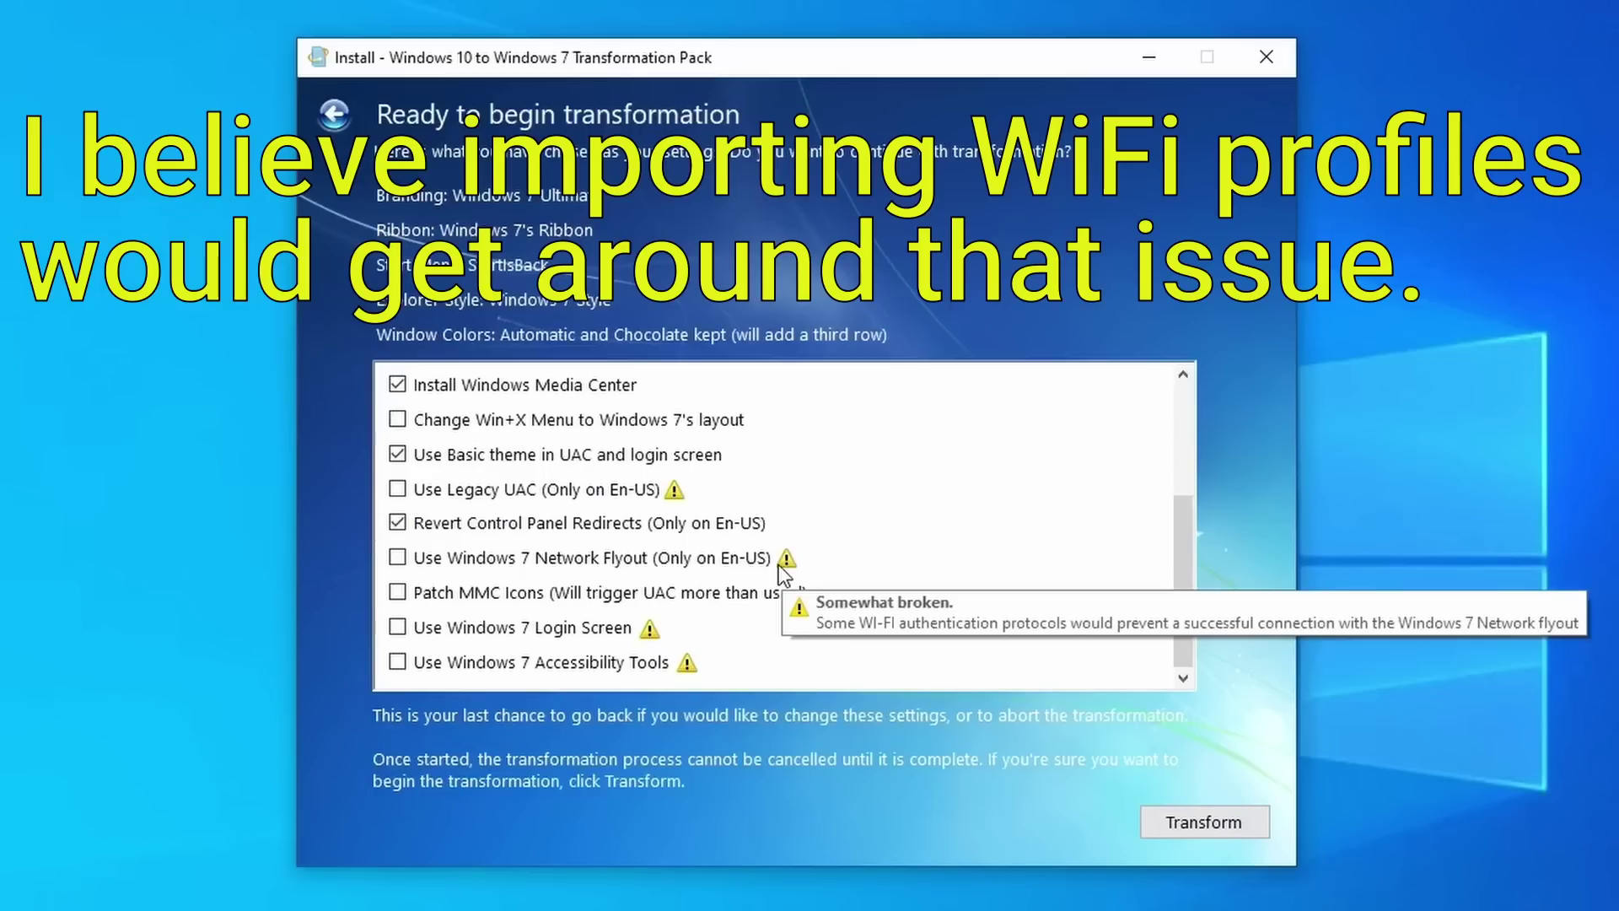
click(407, 559)
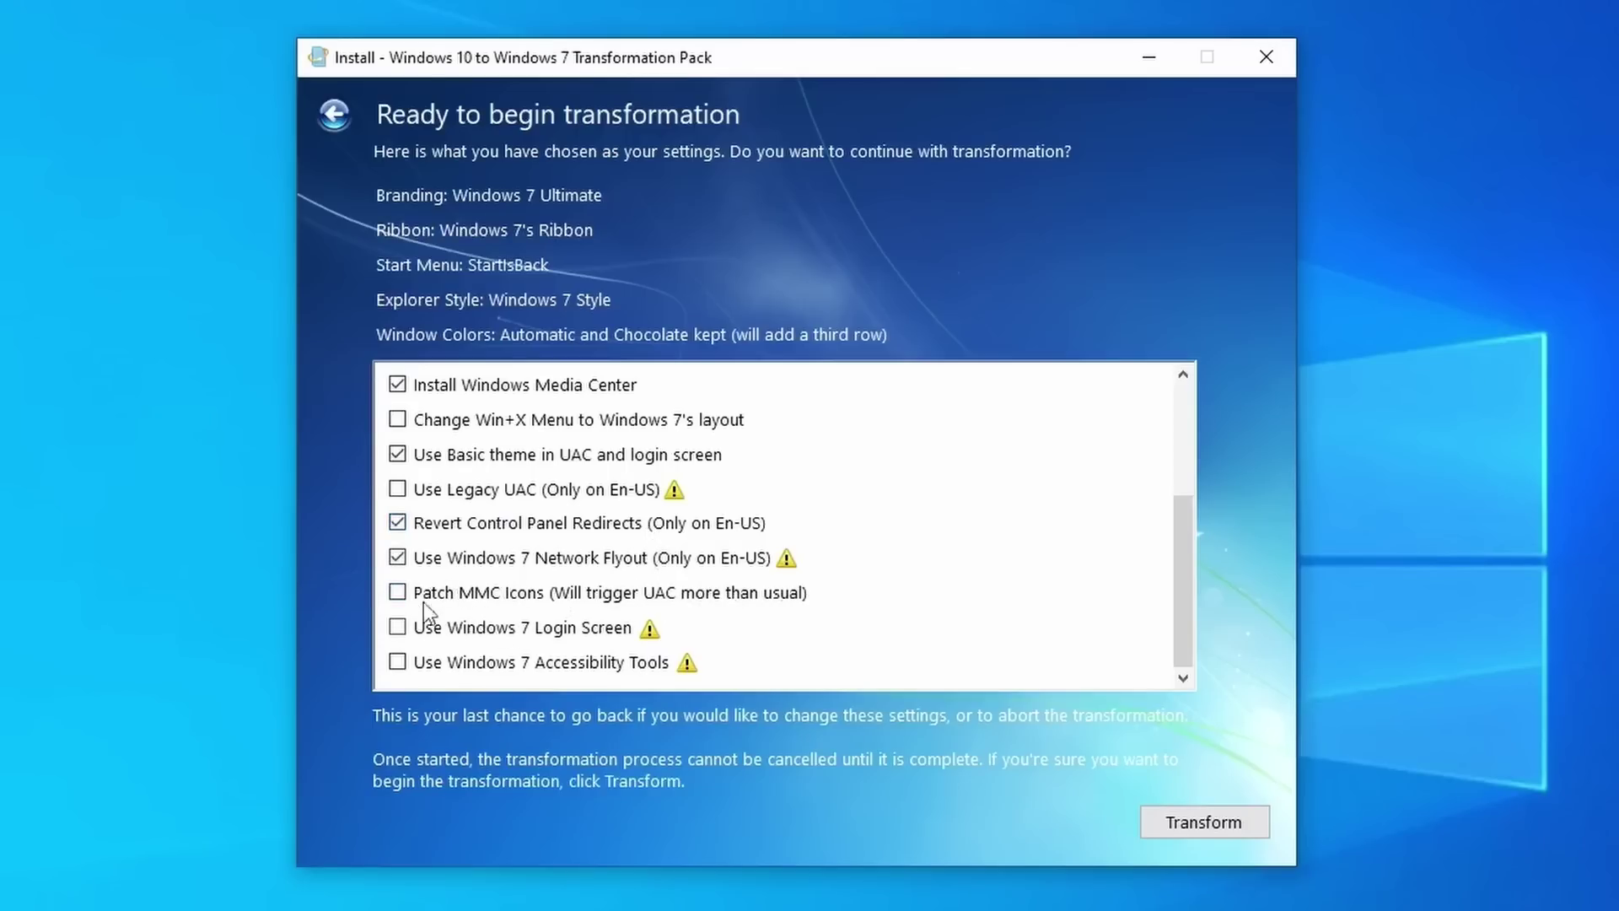
click(397, 592)
mouse_move(647, 644)
mouse_move(693, 664)
scroll(928, 472, up, 2)
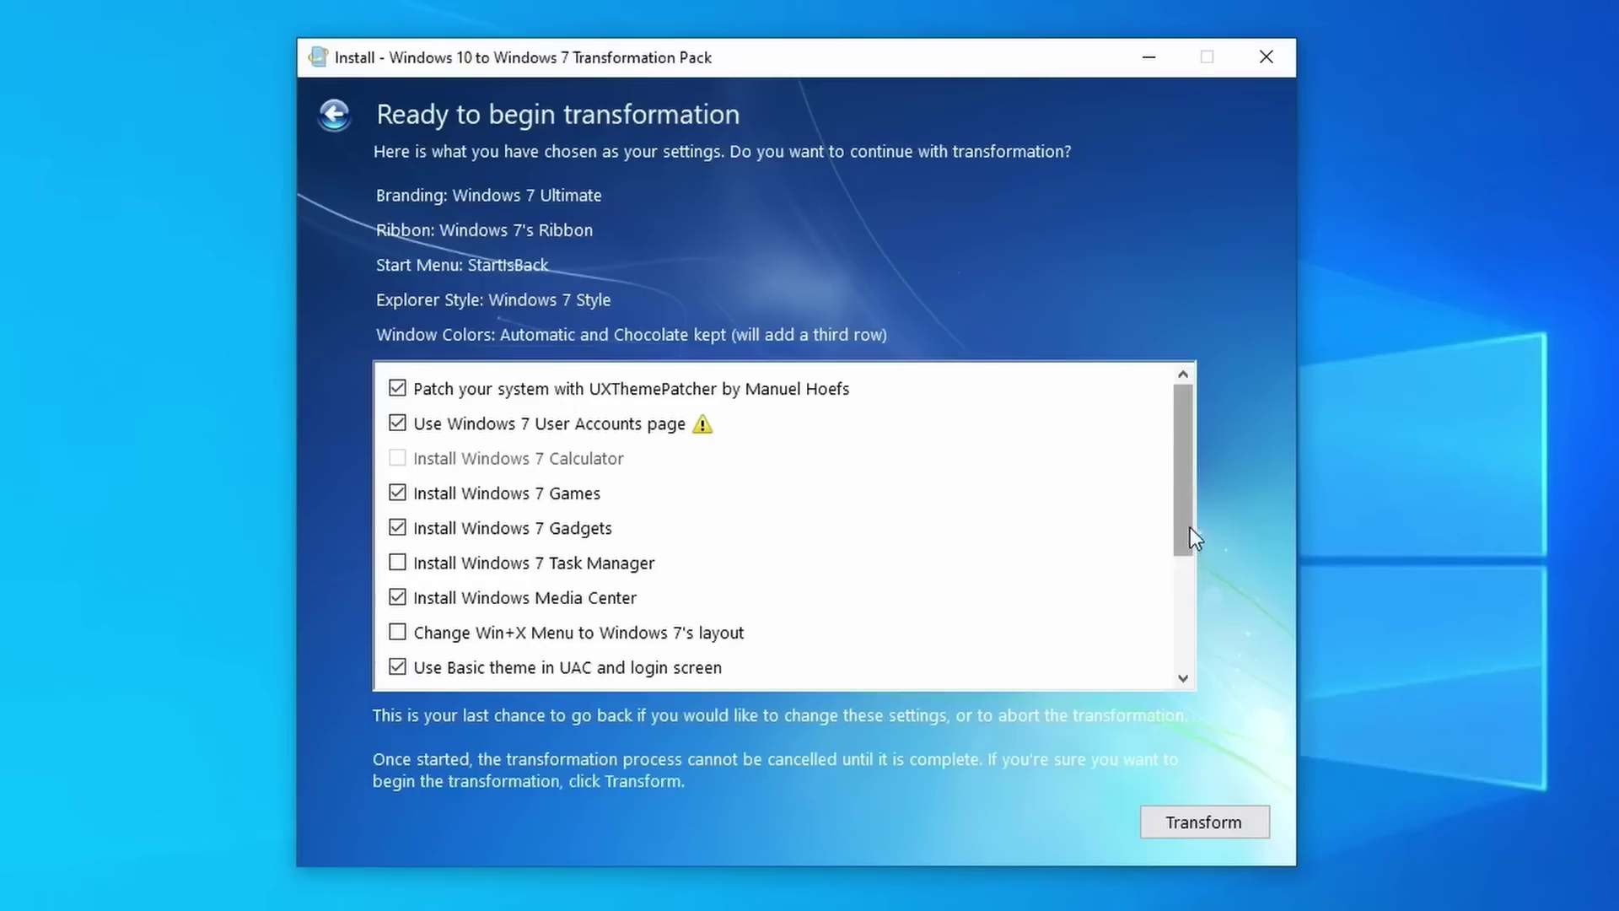
drag(1184, 527, 1153, 636)
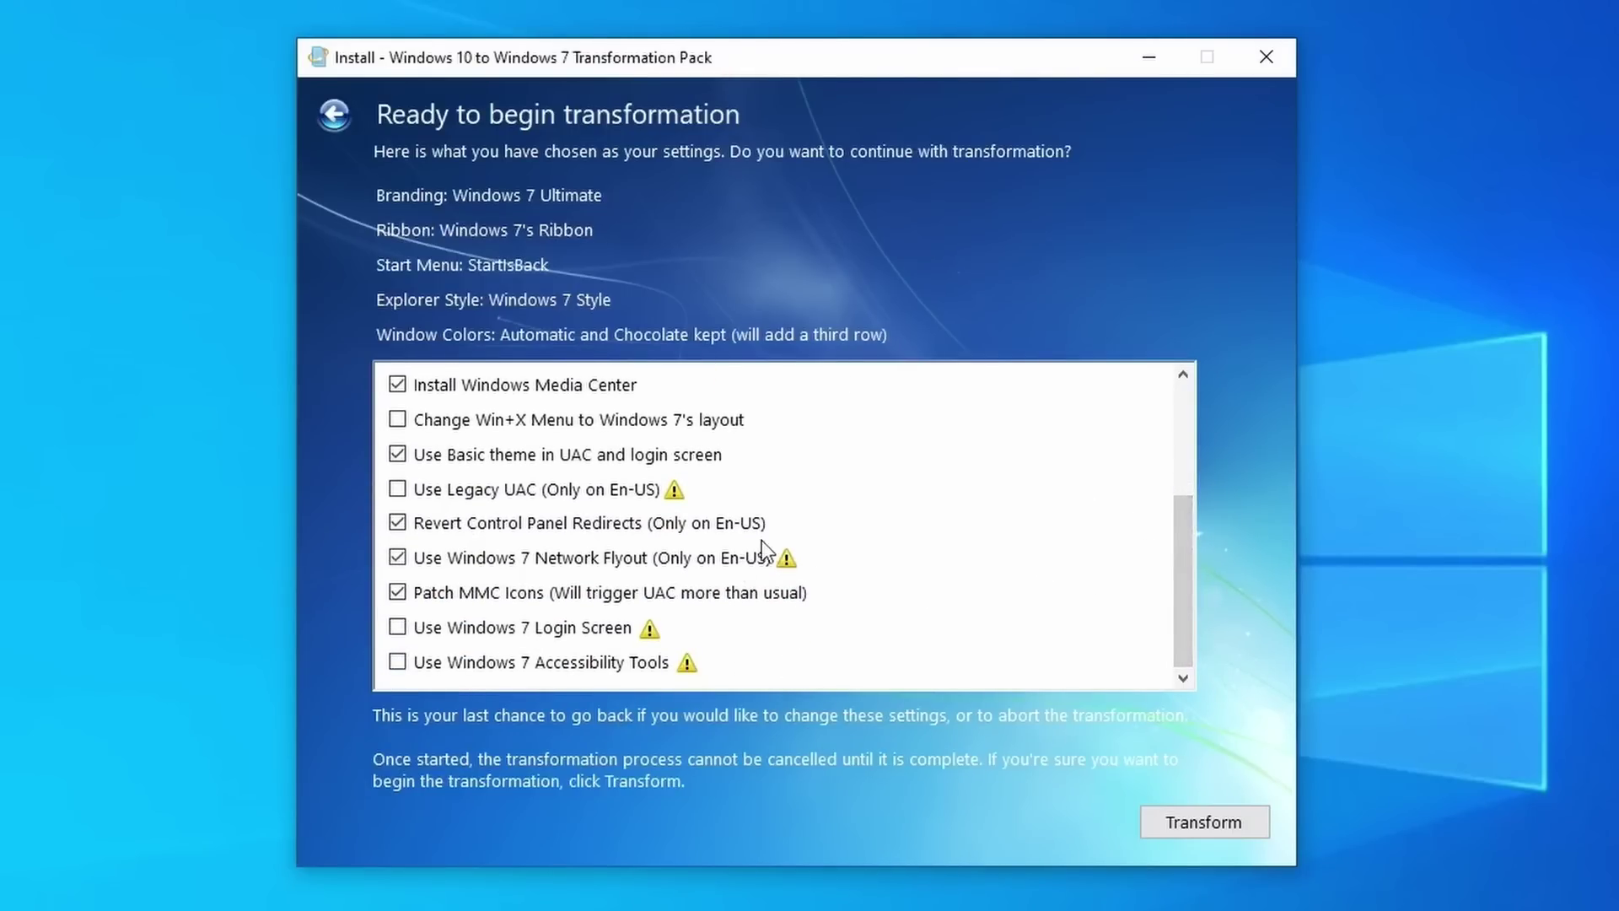
mouse_move(786, 569)
mouse_move(674, 497)
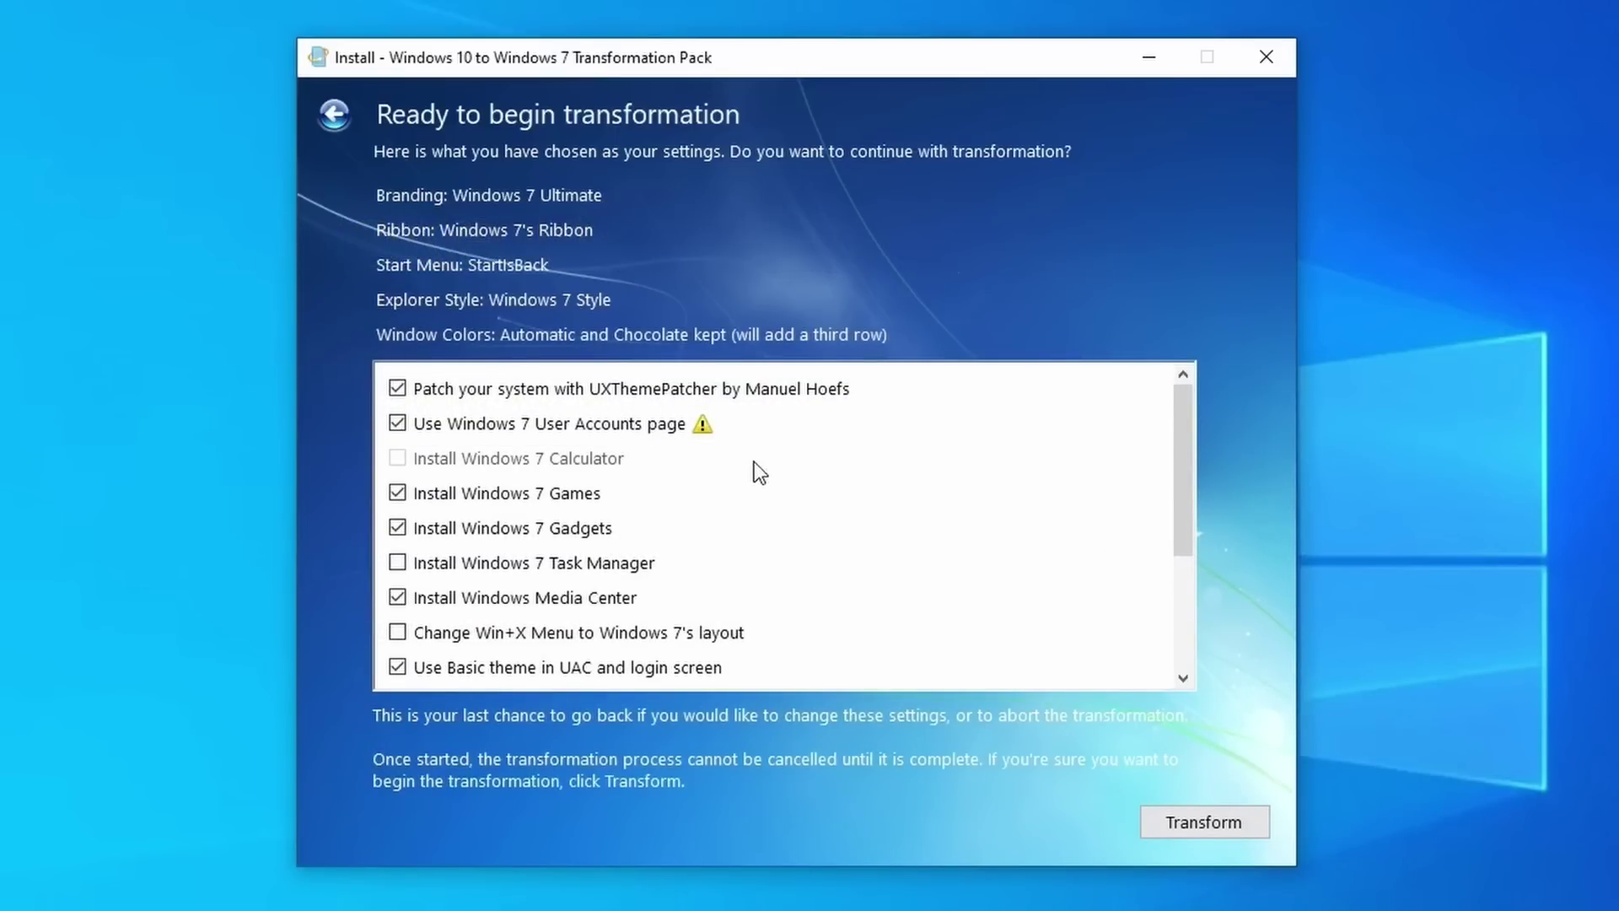
- Enable the Windows 7 Task Manager, Legacy UAC and the Windows 7 Win+X menu layout
click(427, 563)
scroll(436, 544, down, 2)
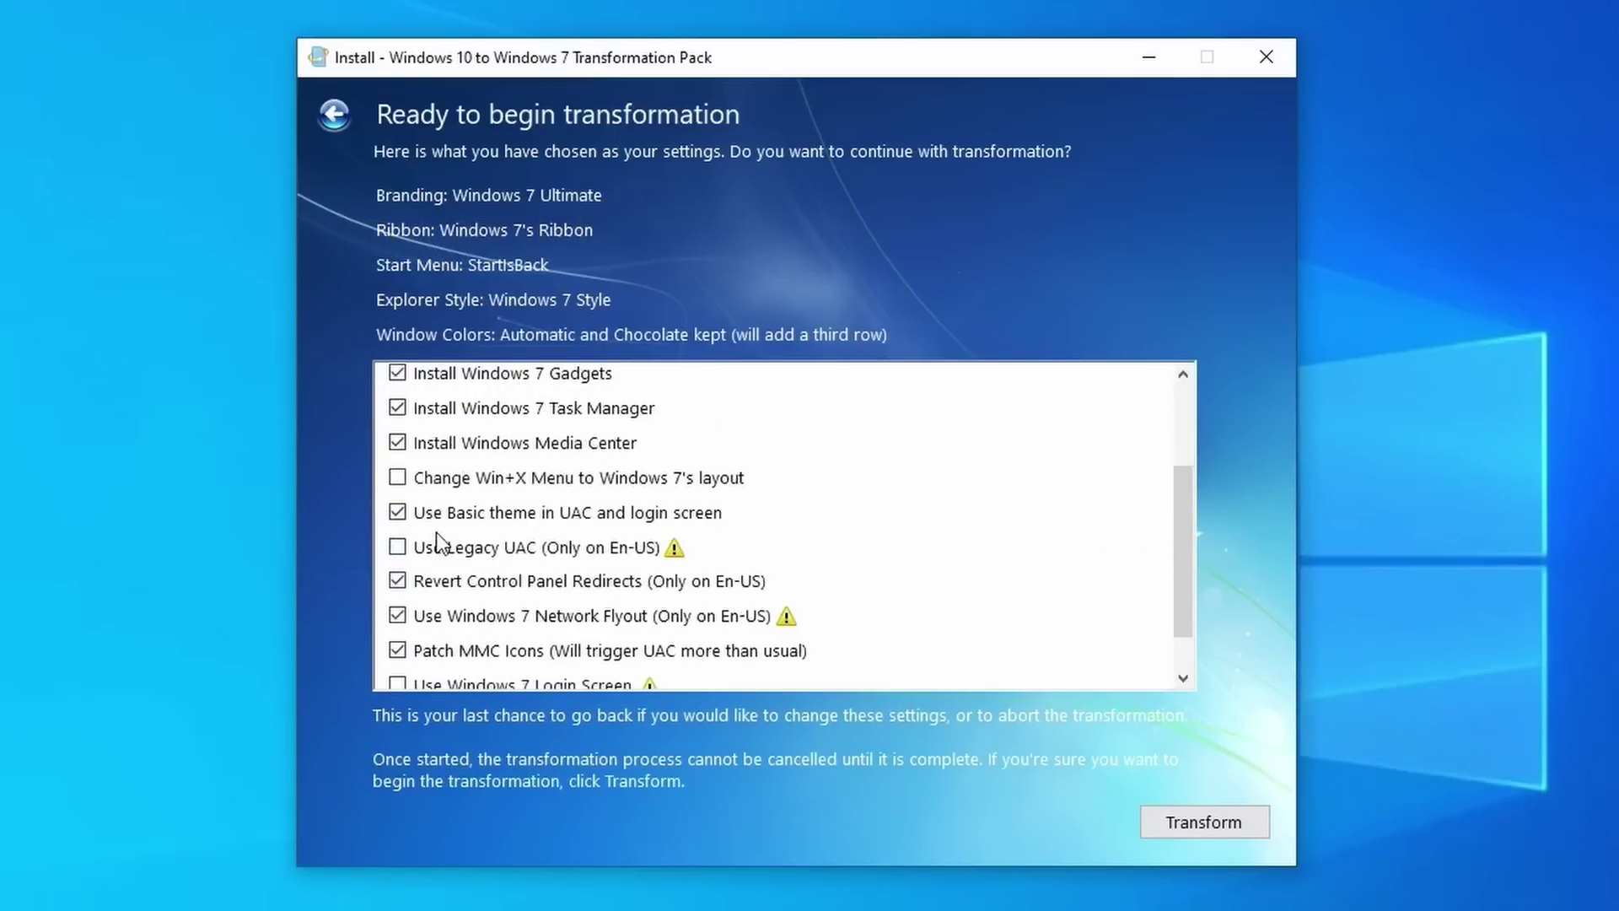
click(447, 550)
click(449, 481)
- Enable the Windows 7 Accessibility Tools and review the full options list
scroll(449, 481, down, 1)
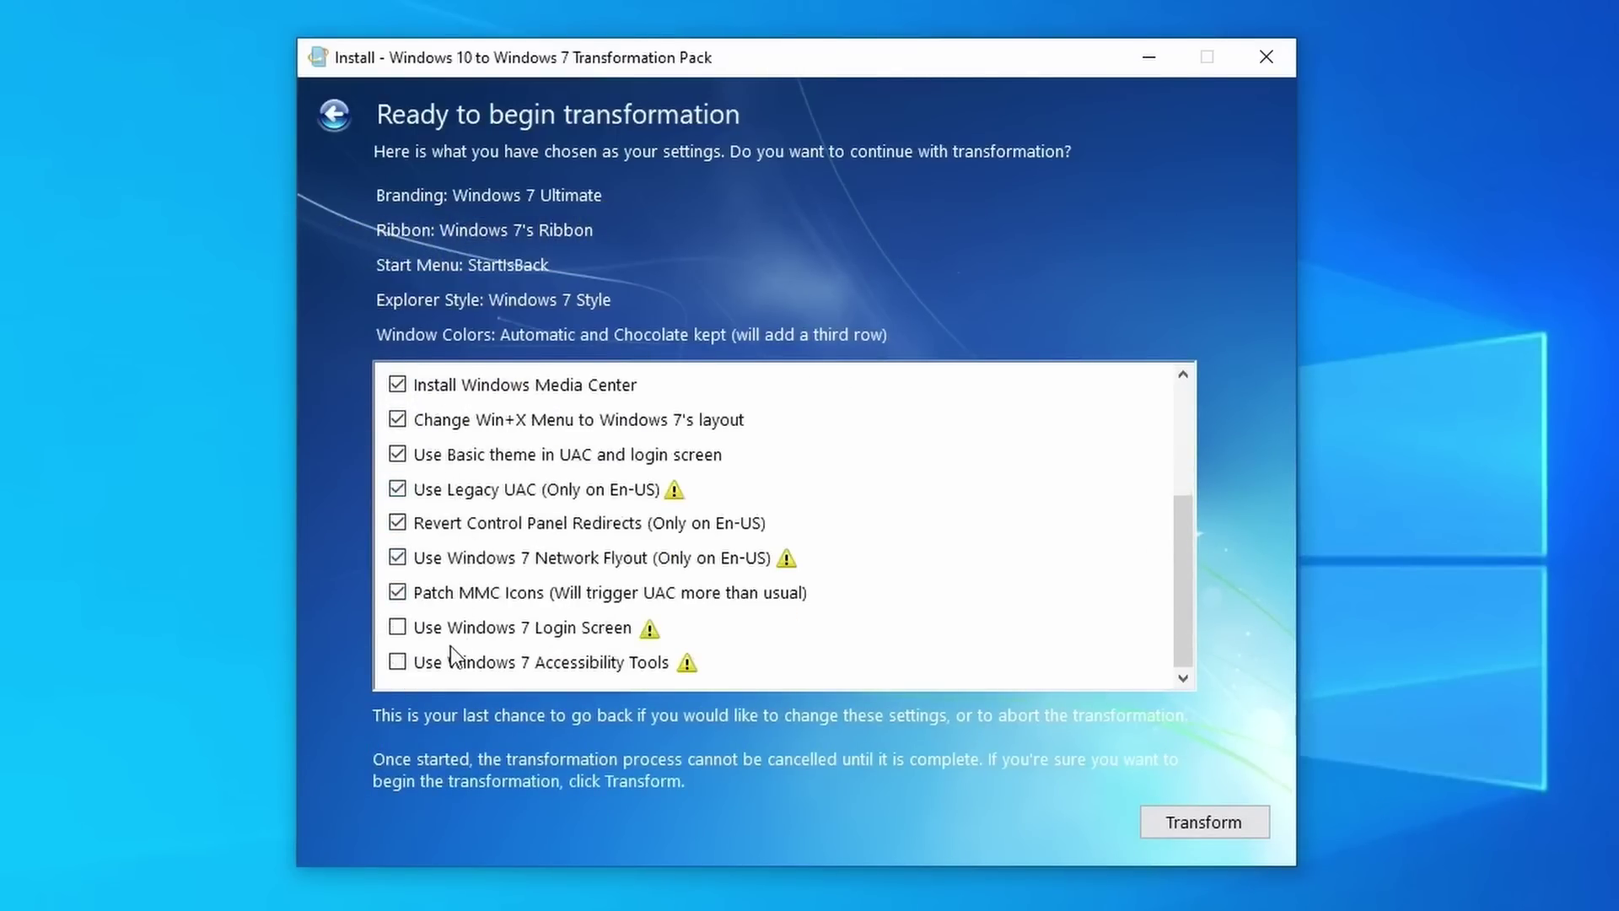
click(453, 666)
scroll(919, 641, up, 3)
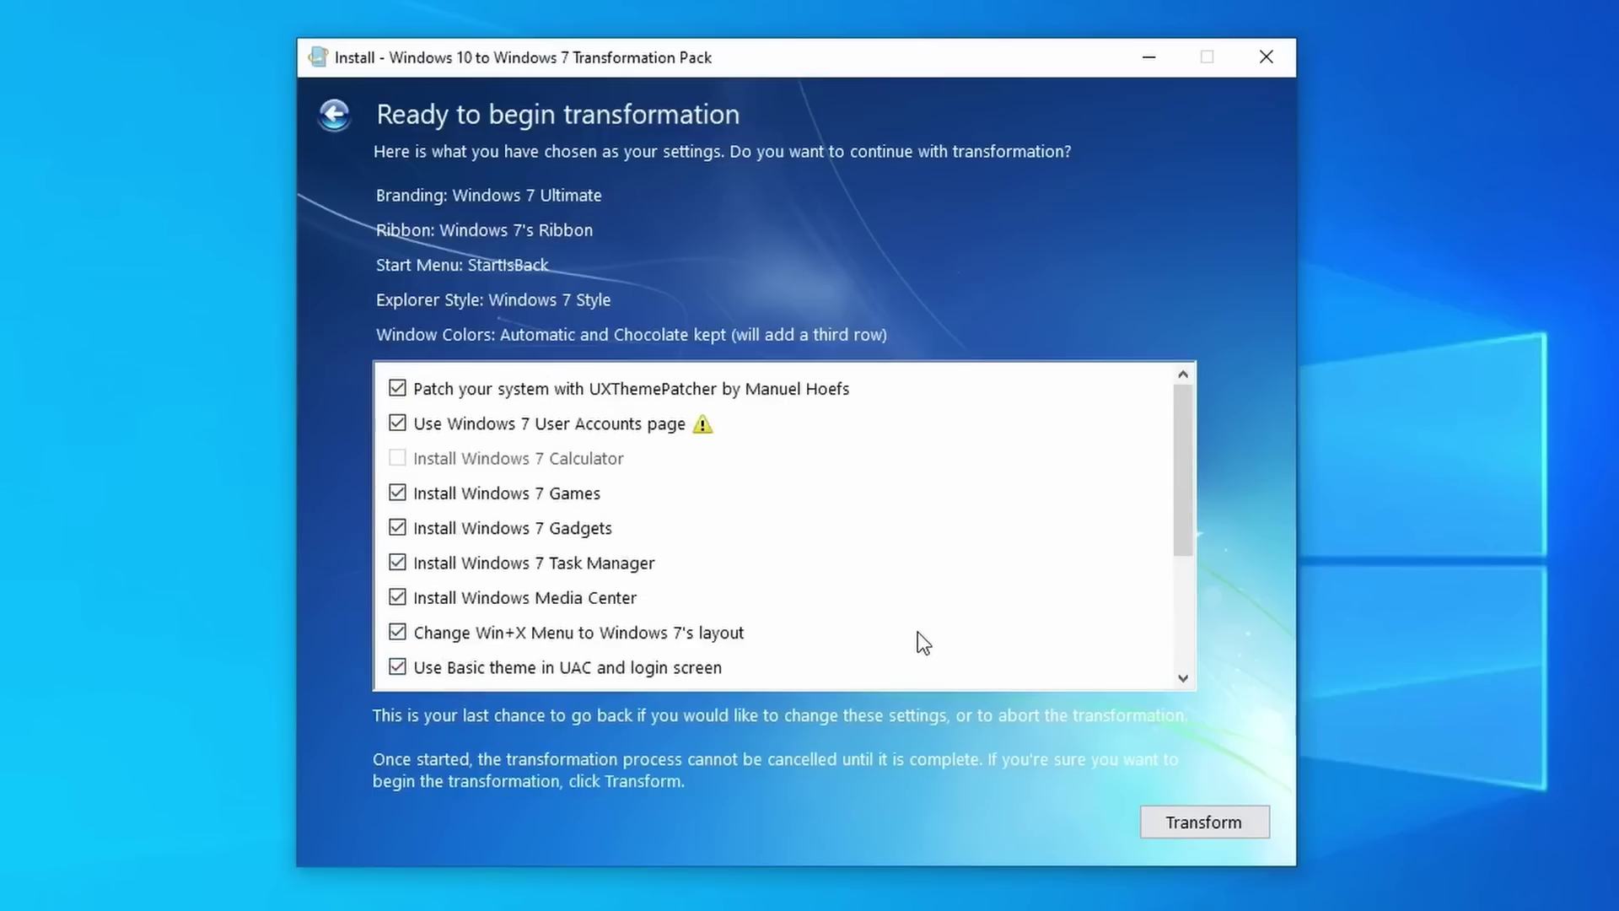
scroll(917, 632, down, 3)
scroll(914, 642, up, 3)
scroll(908, 607, down, 3)
scroll(909, 555, up, 3)
scroll(899, 500, down, 3)
scroll(899, 500, up, 3)
scroll(898, 506, down, 3)
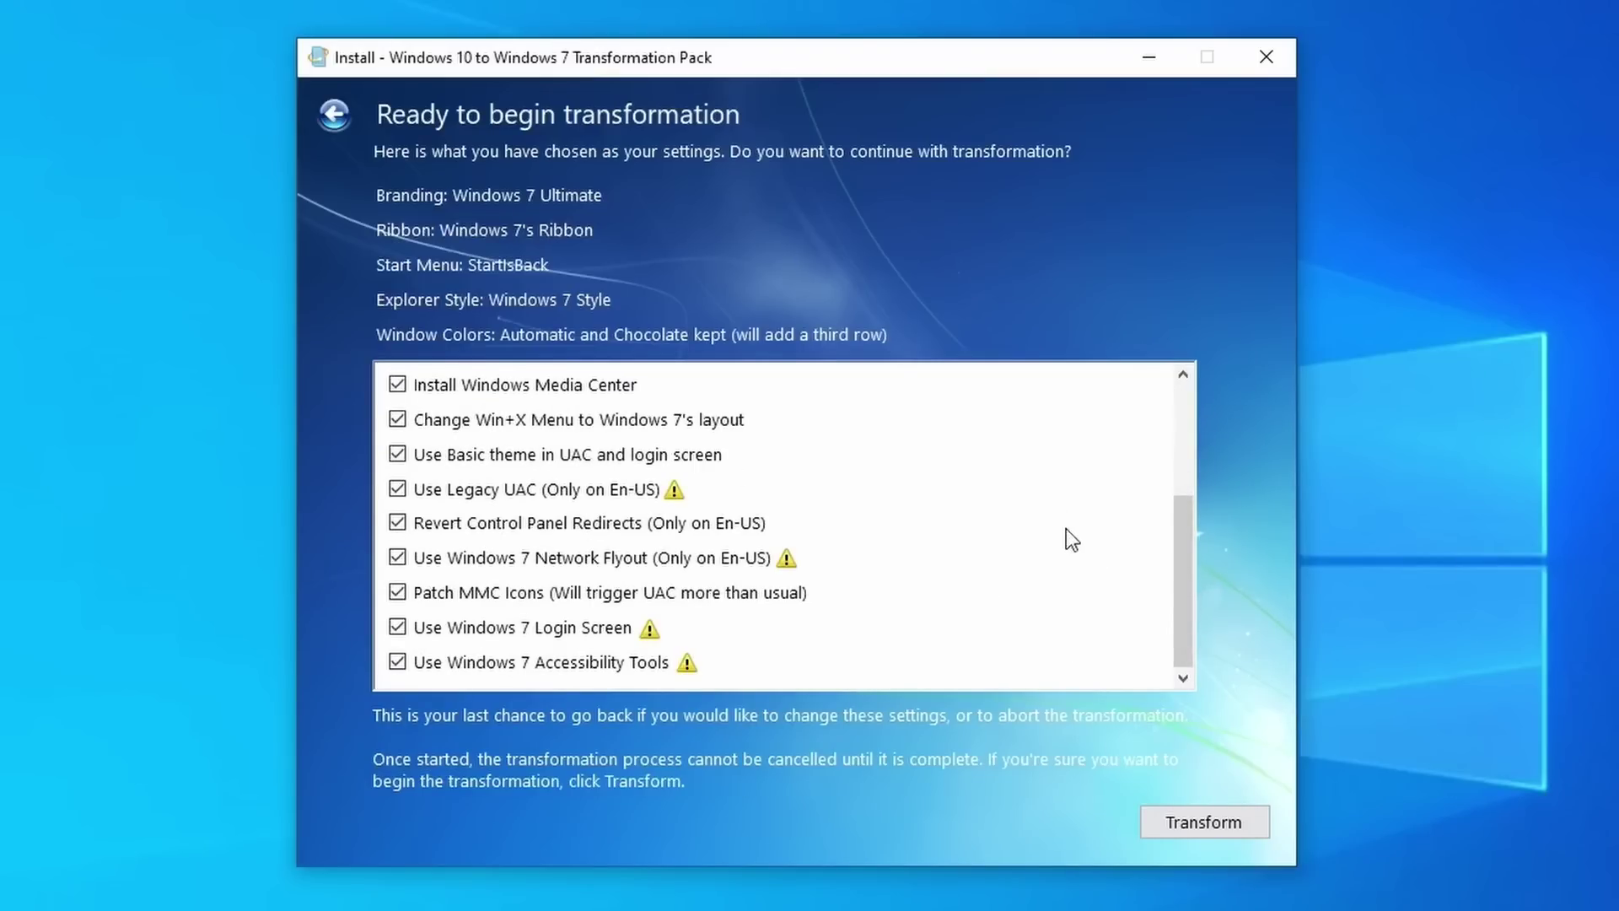
scroll(1065, 528, up, 3)
scroll(1065, 528, down, 3)
- Run the transformation and wait for the Windows 7 desktop with Getting Started to load
click(1186, 822)
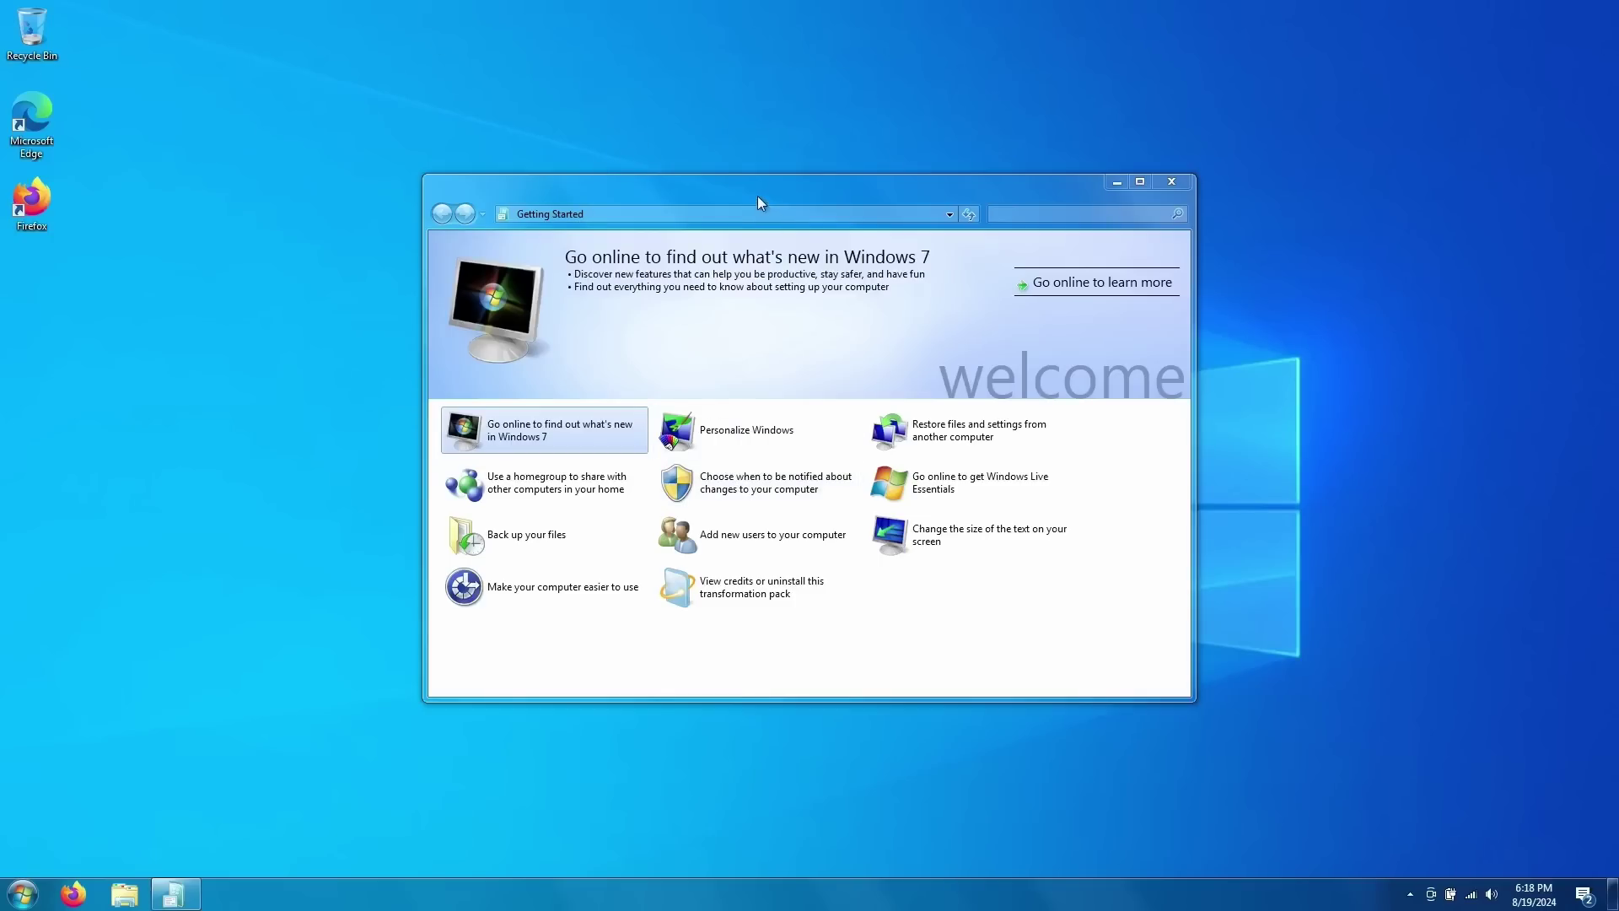
- Close the Getting Started window and acknowledge the 7+ Taskbar Tweaker library error with OK
mouse_move(708, 190)
mouse_down()
mouse_move(723, 225)
mouse_move(696, 203)
mouse_up()
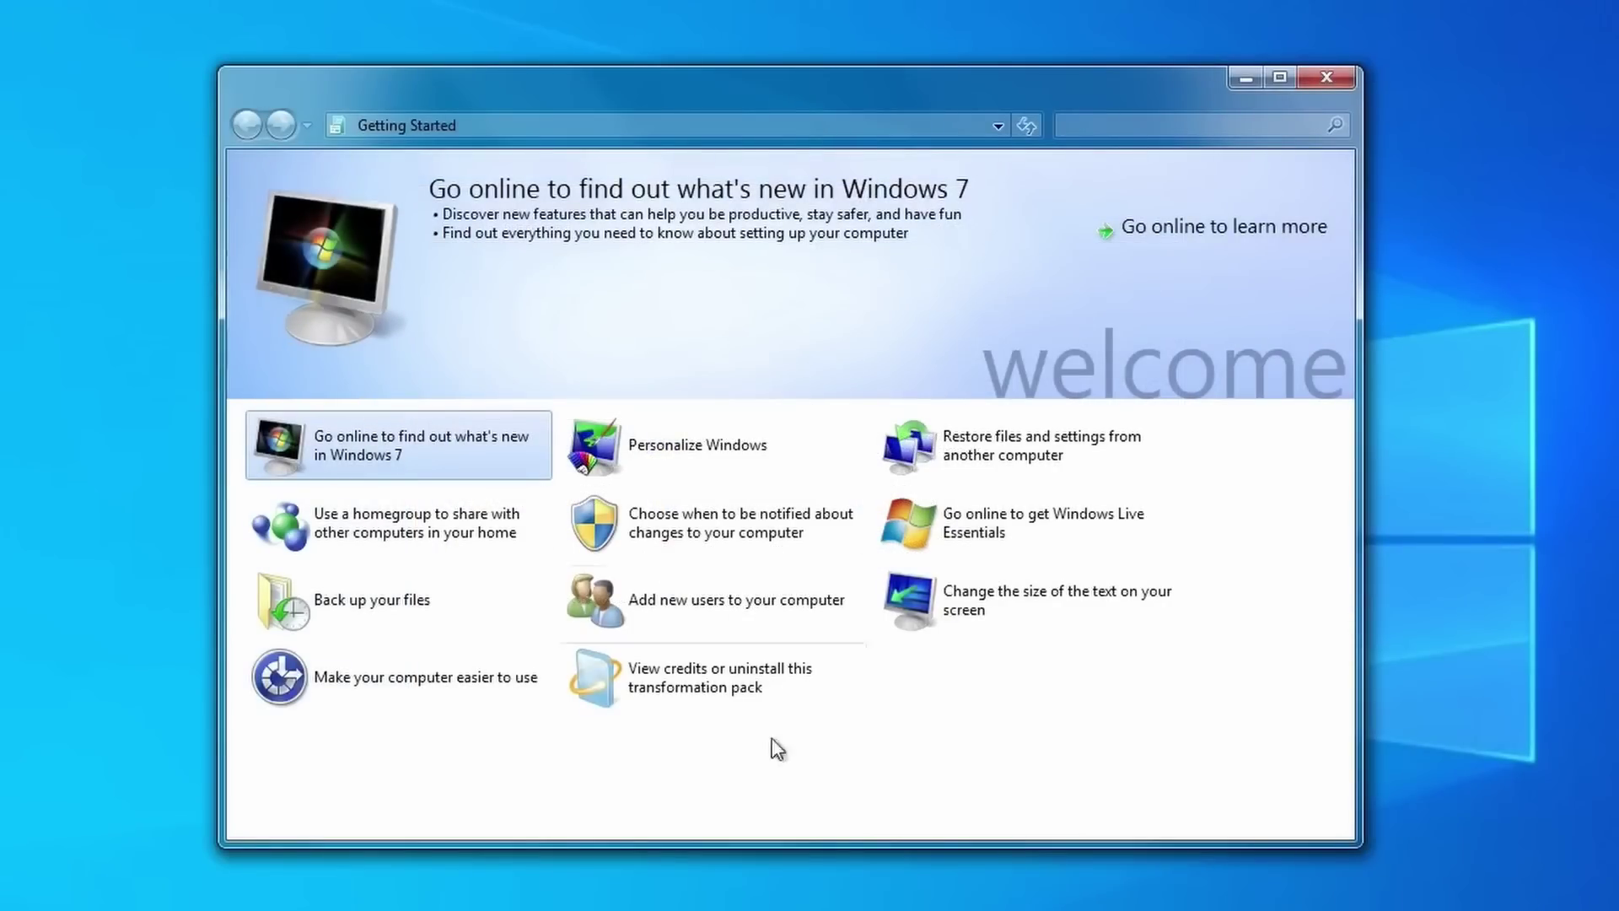
click(1317, 82)
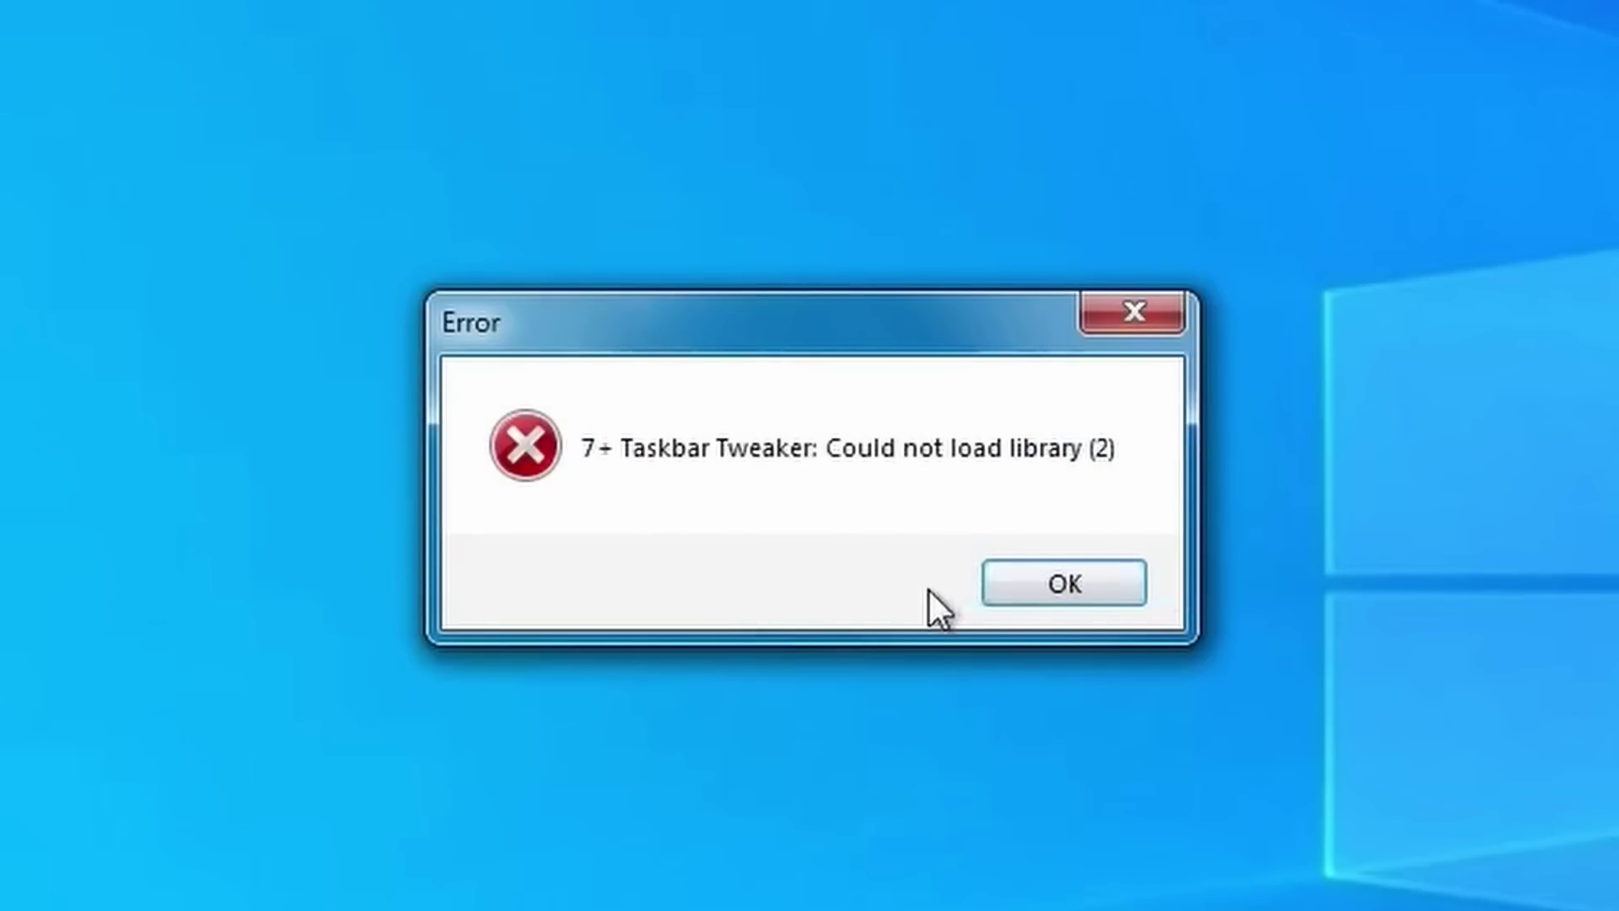
click(1059, 582)
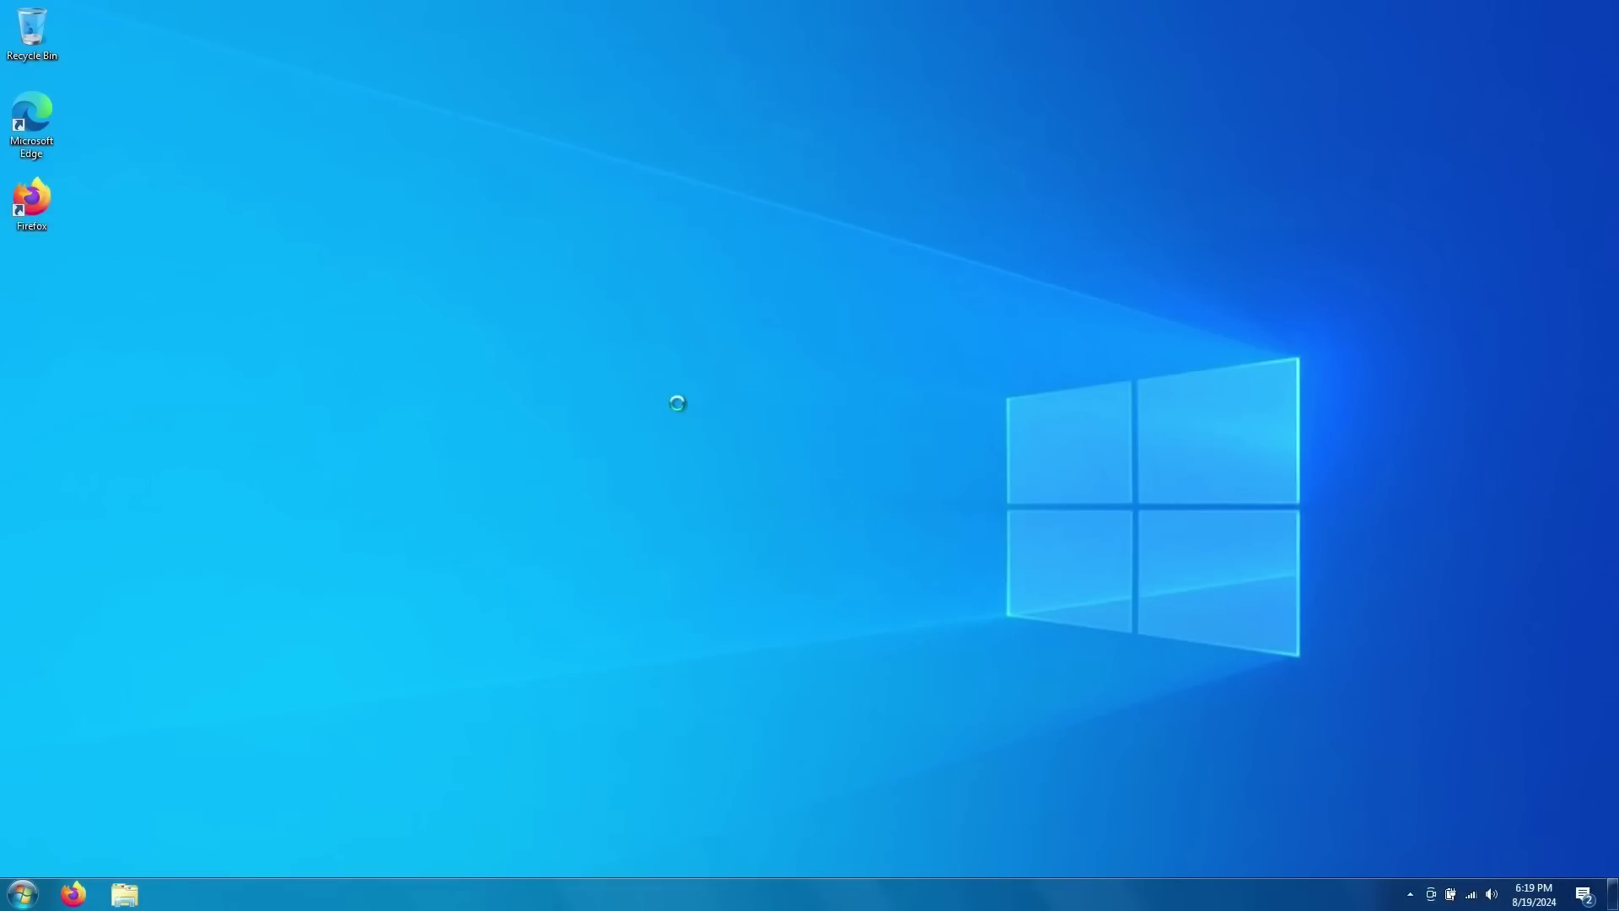
right_click(797, 508)
click(914, 739)
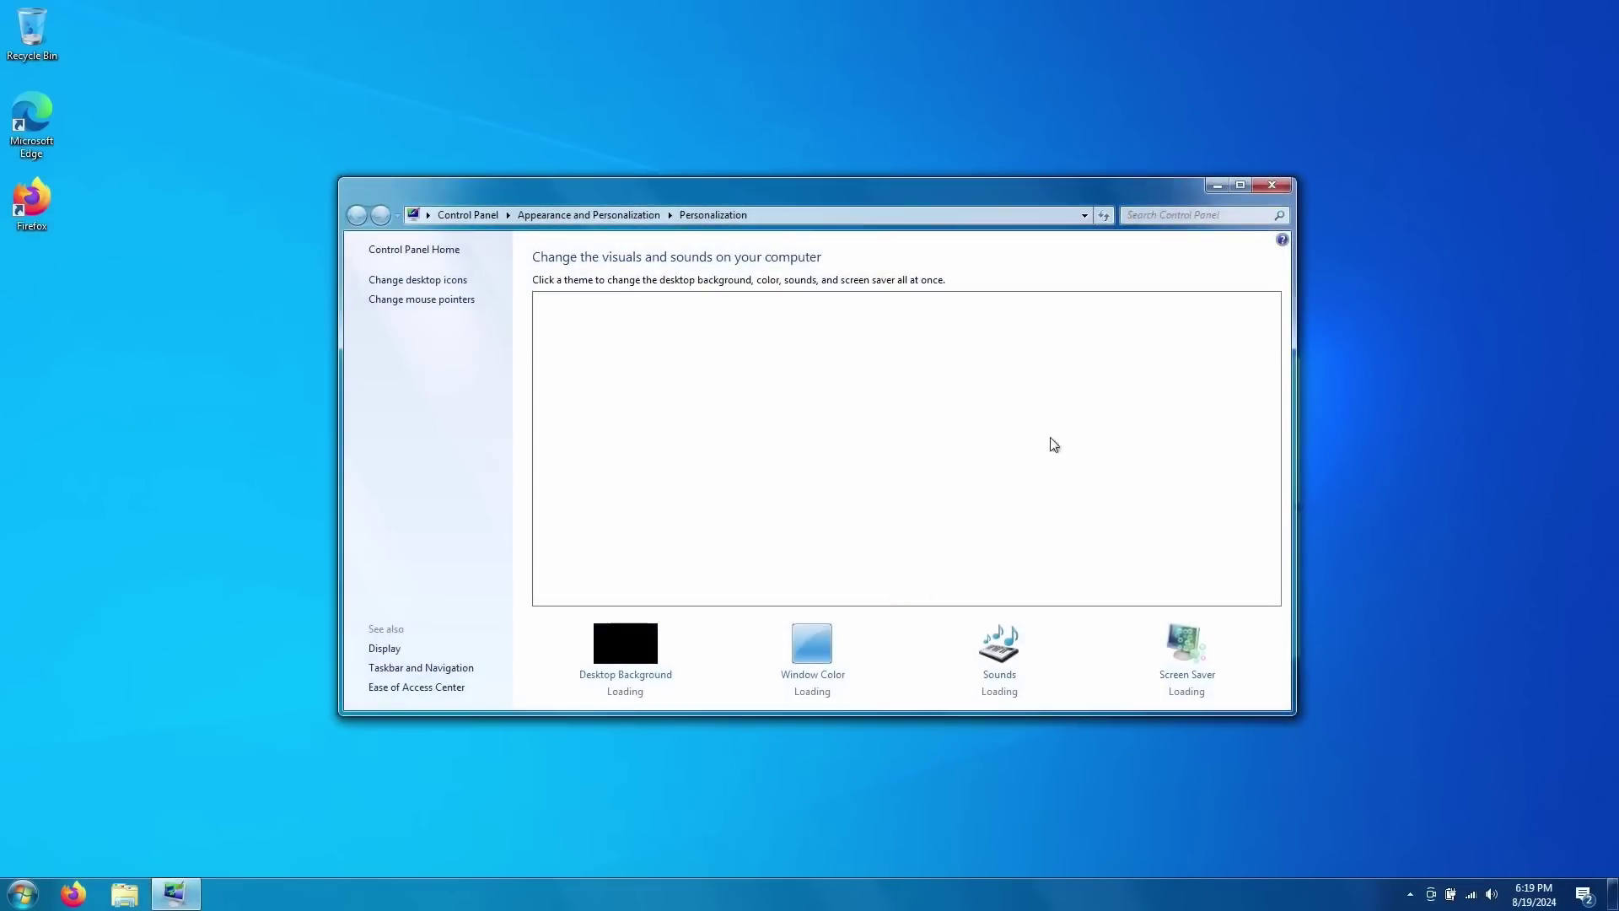
drag(872, 211, 905, 211)
scroll(897, 296, down, 1)
scroll(897, 296, down, 1)
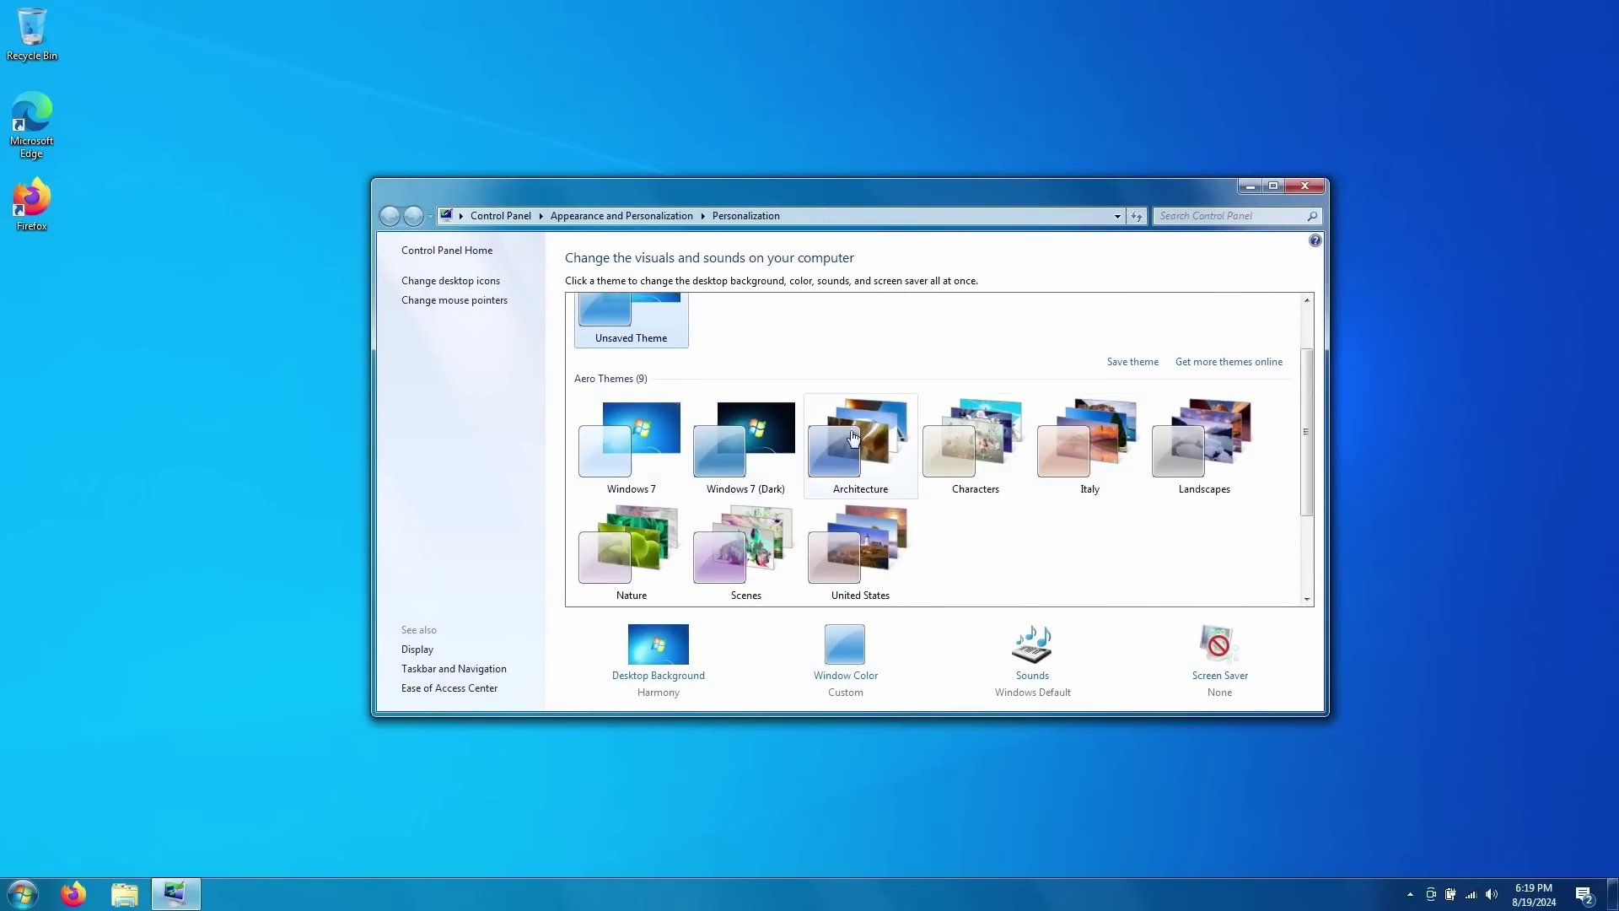
click(618, 419)
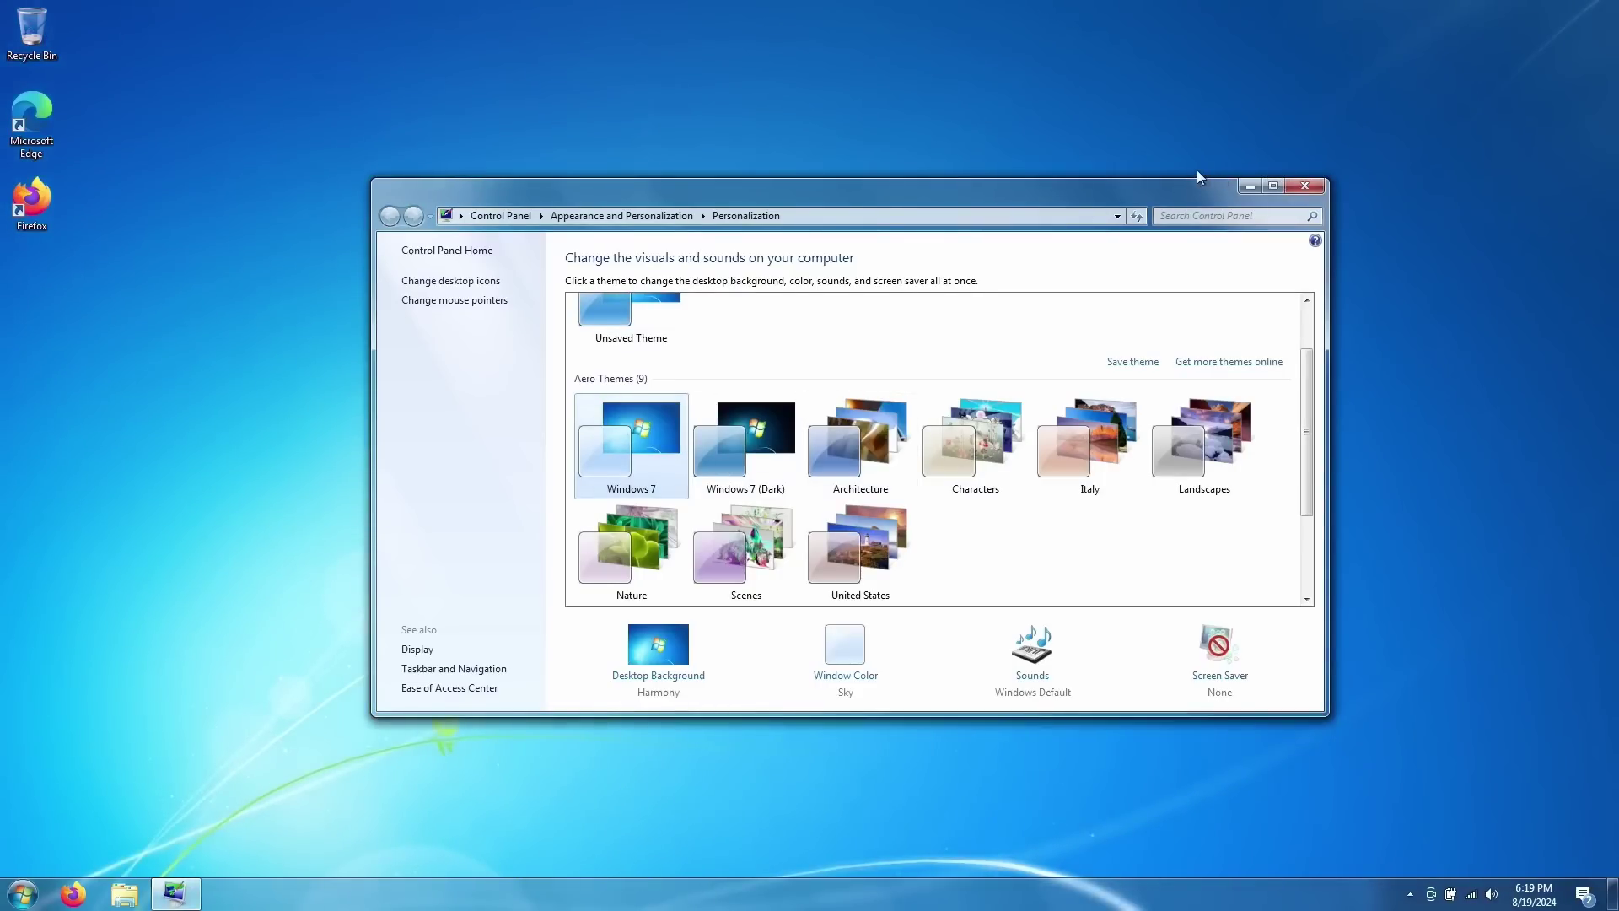
click(1250, 186)
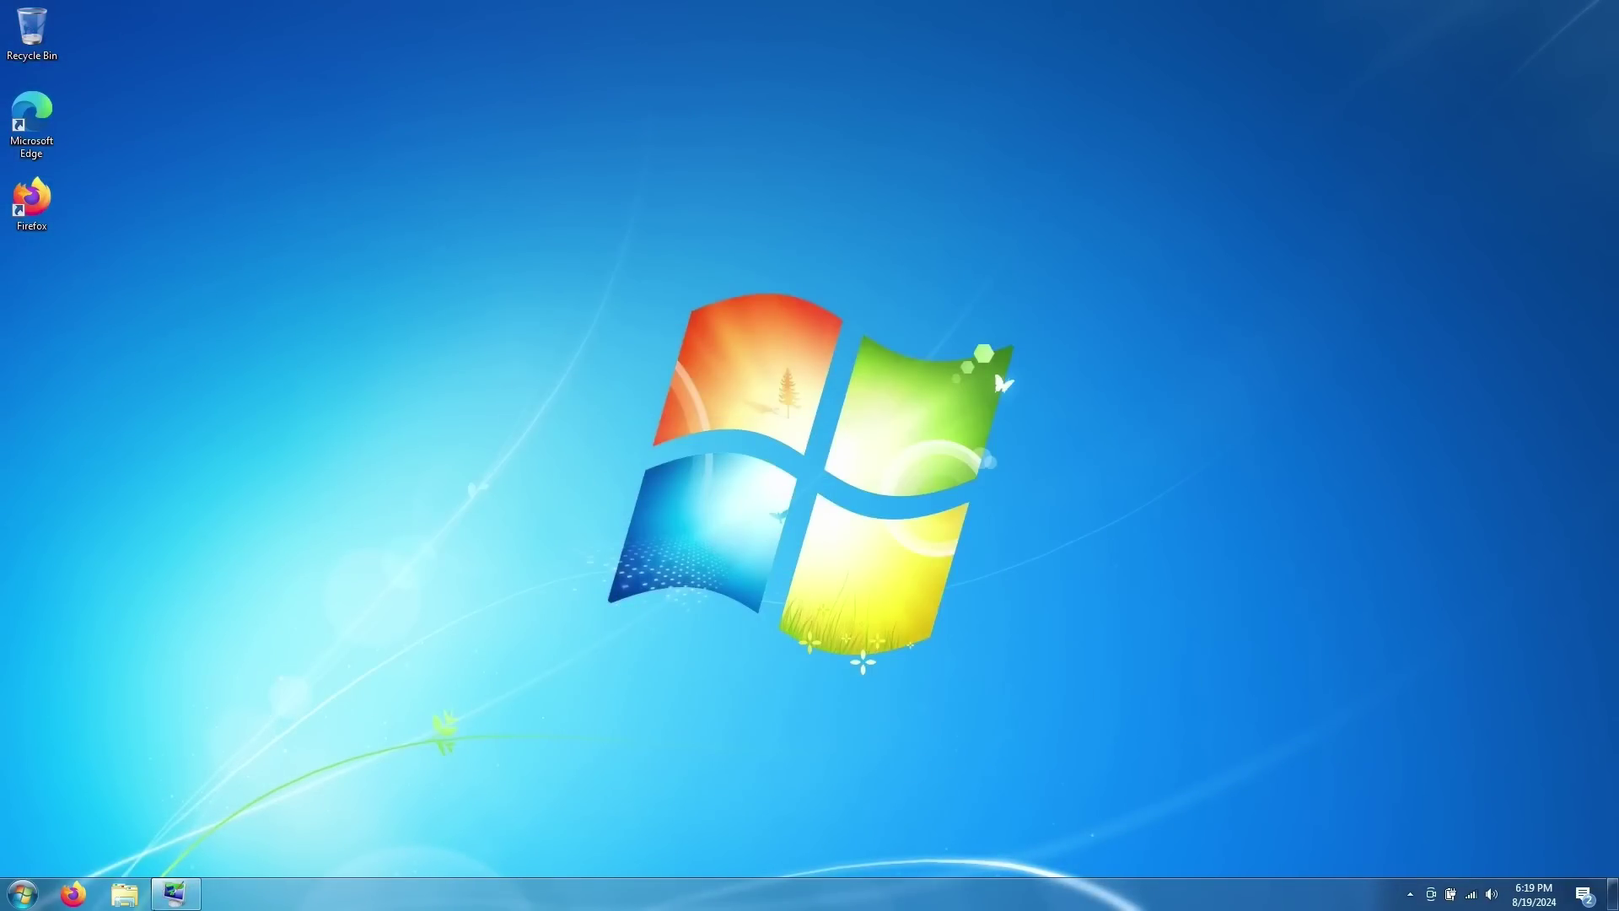
click(177, 894)
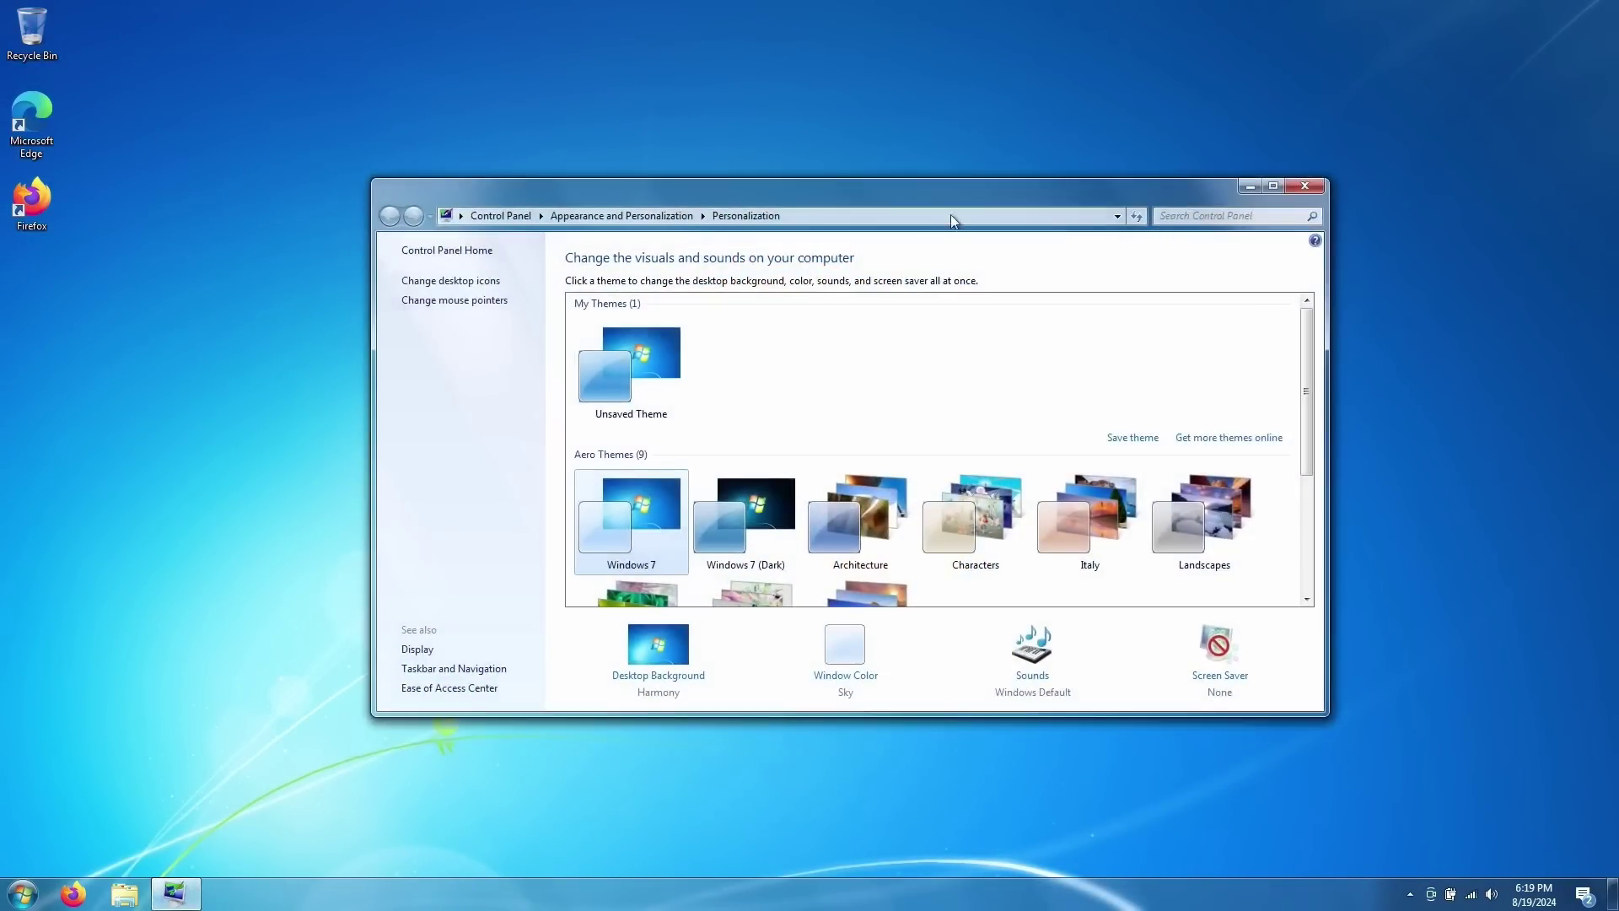
drag(939, 189, 884, 231)
scroll(825, 411, down, 3)
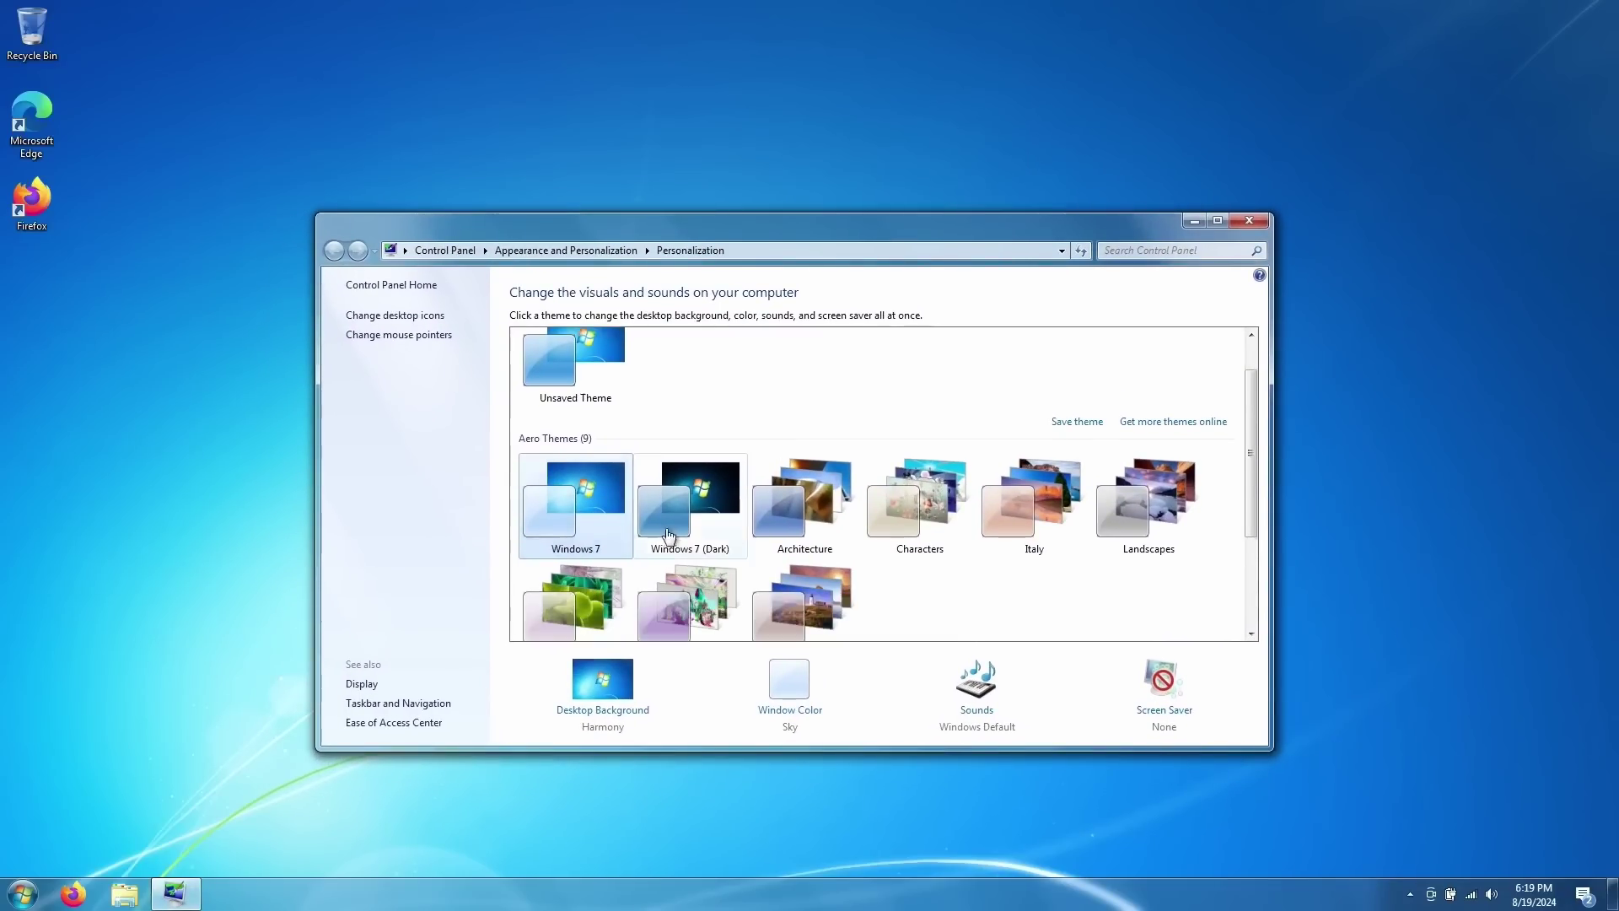
scroll(825, 410, down, 1)
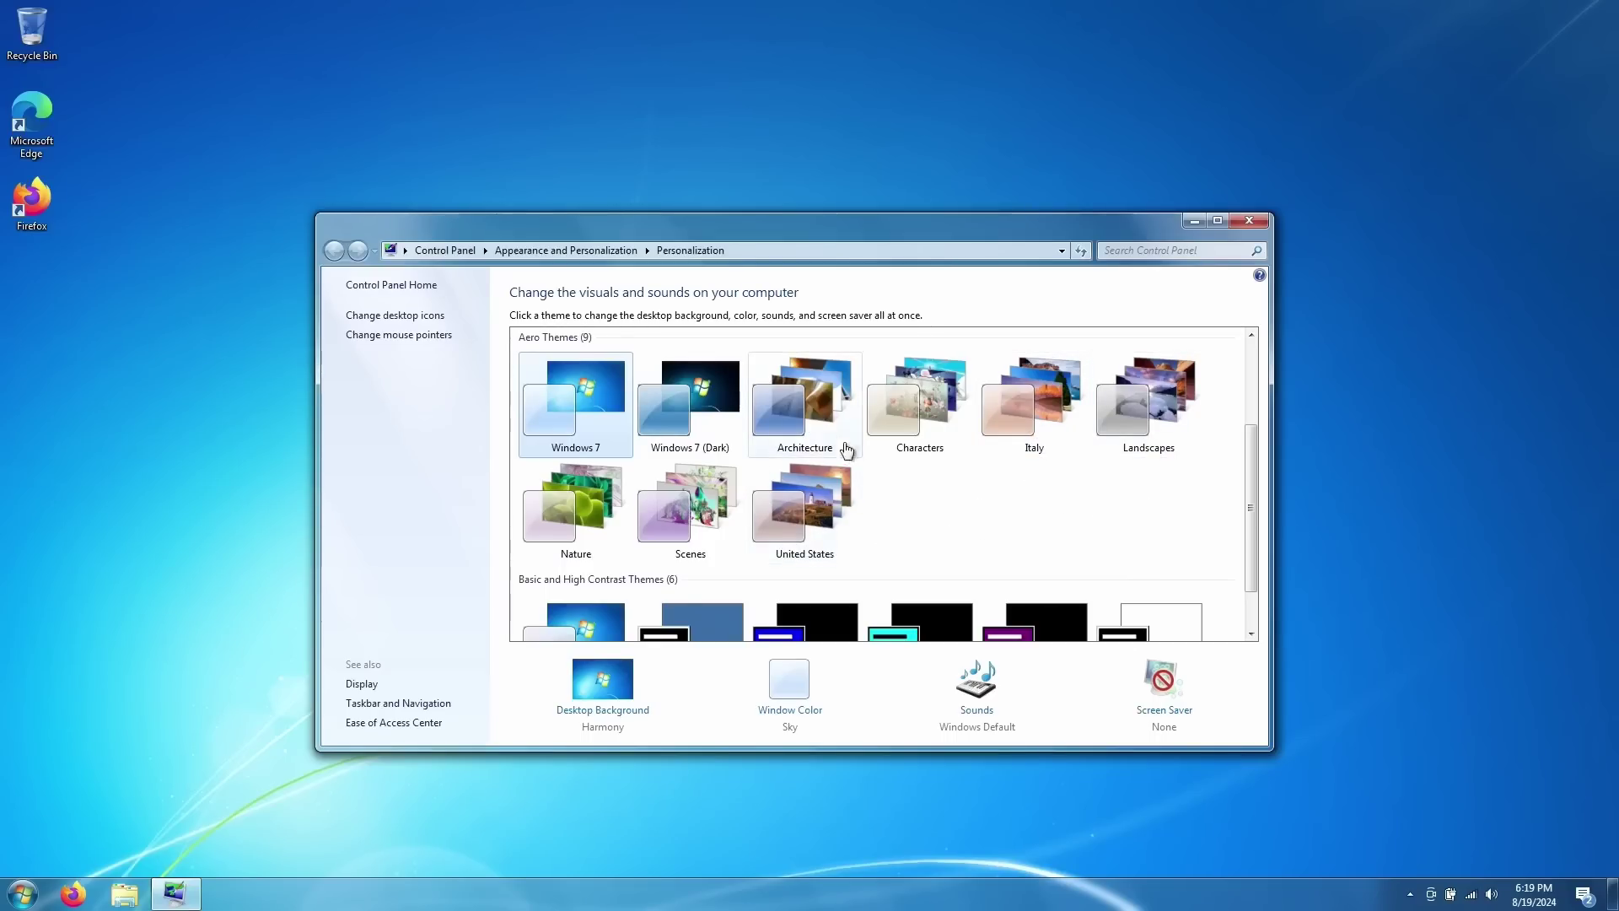
- Apply the Architecture theme and cycle to the next desktop background twice
click(822, 428)
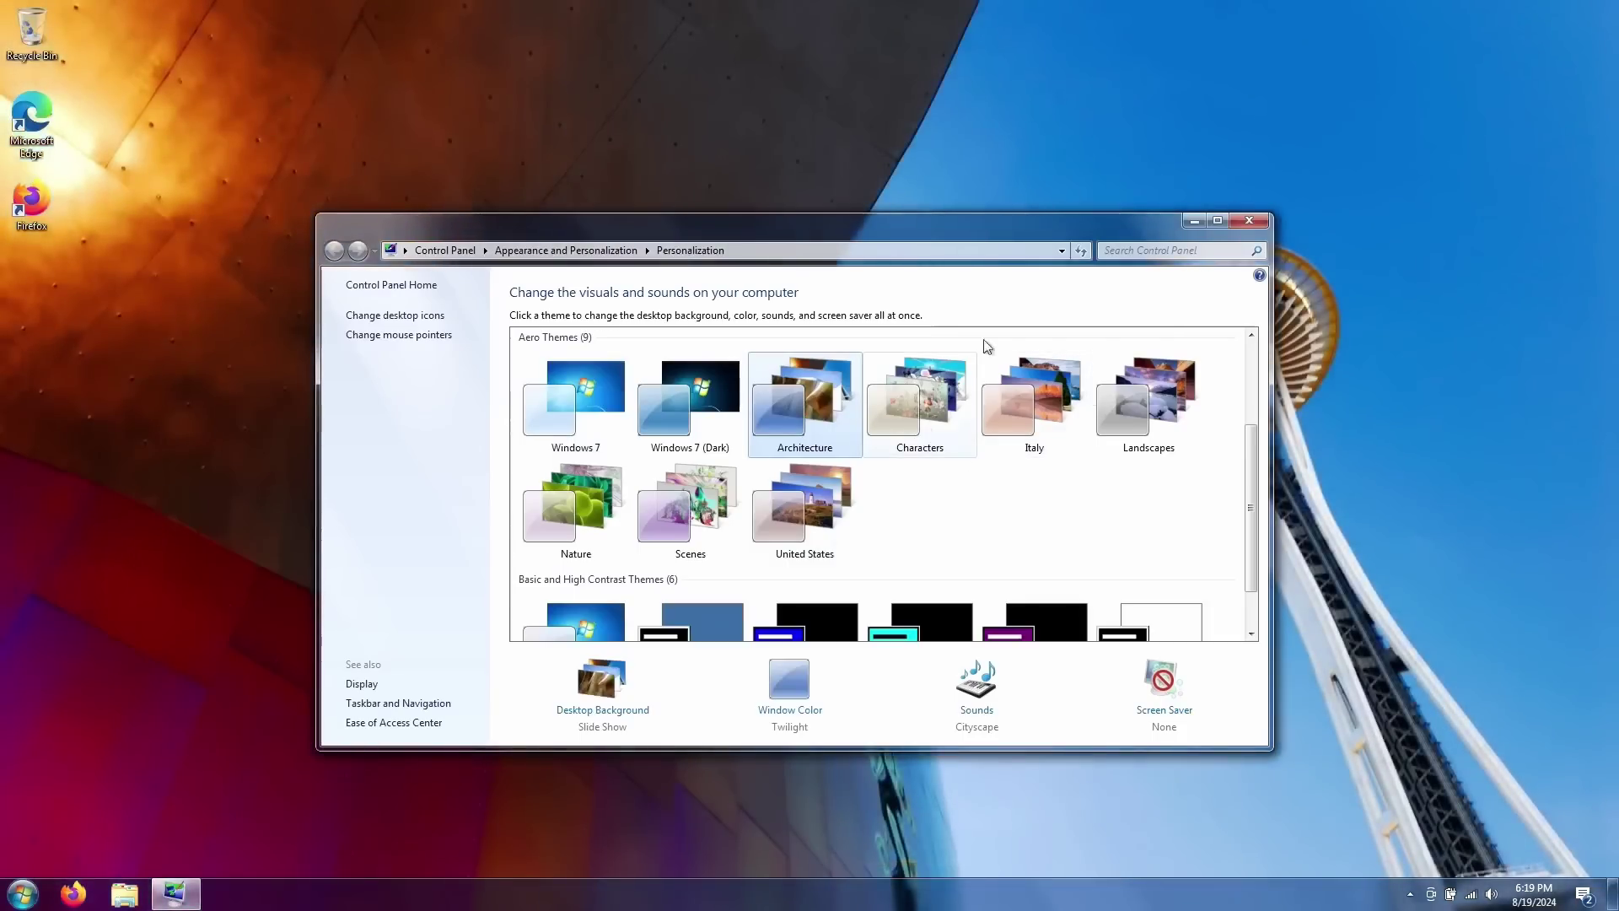
click(1194, 220)
right_click(942, 235)
click(1042, 346)
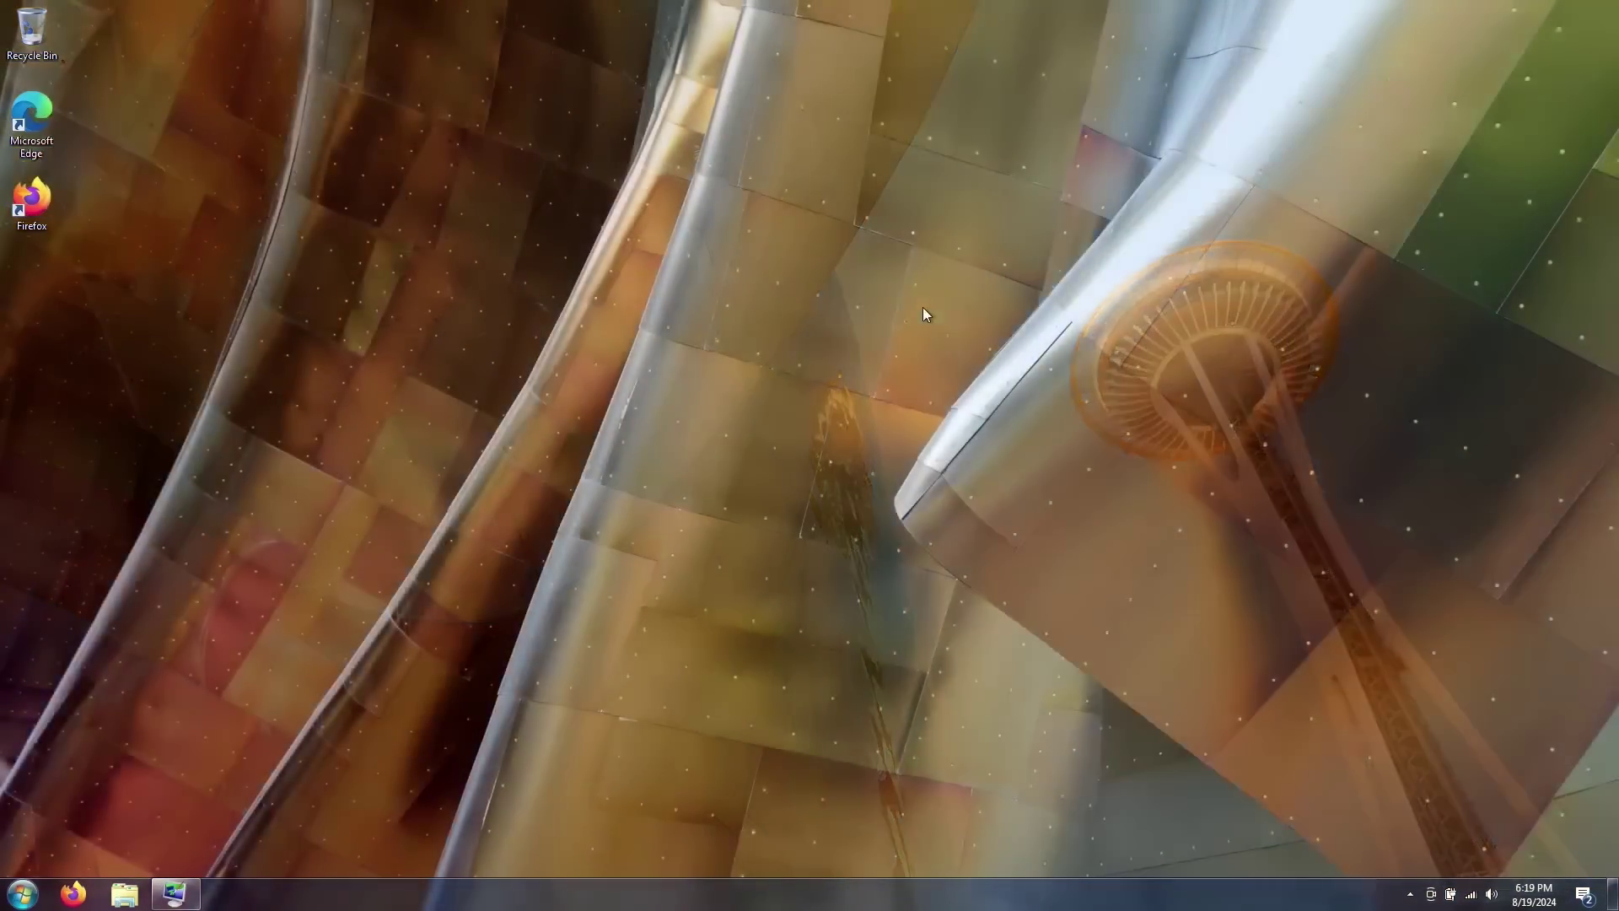
right_click(928, 309)
click(1021, 420)
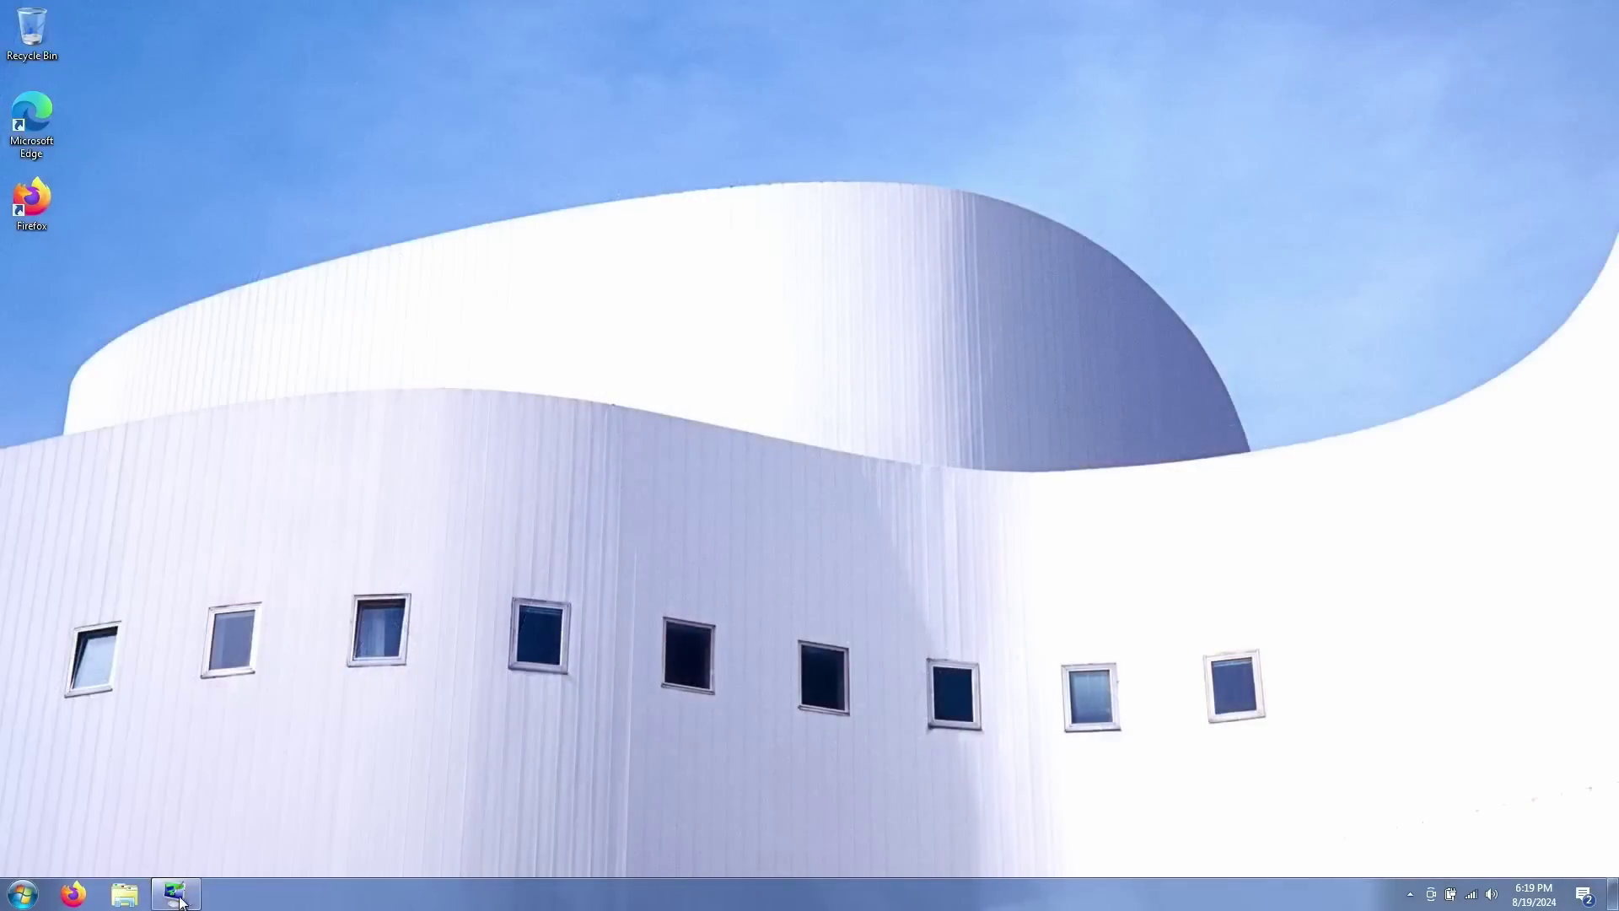
- Try the Nature and Scenes themes, then settle on the United States theme
click(177, 896)
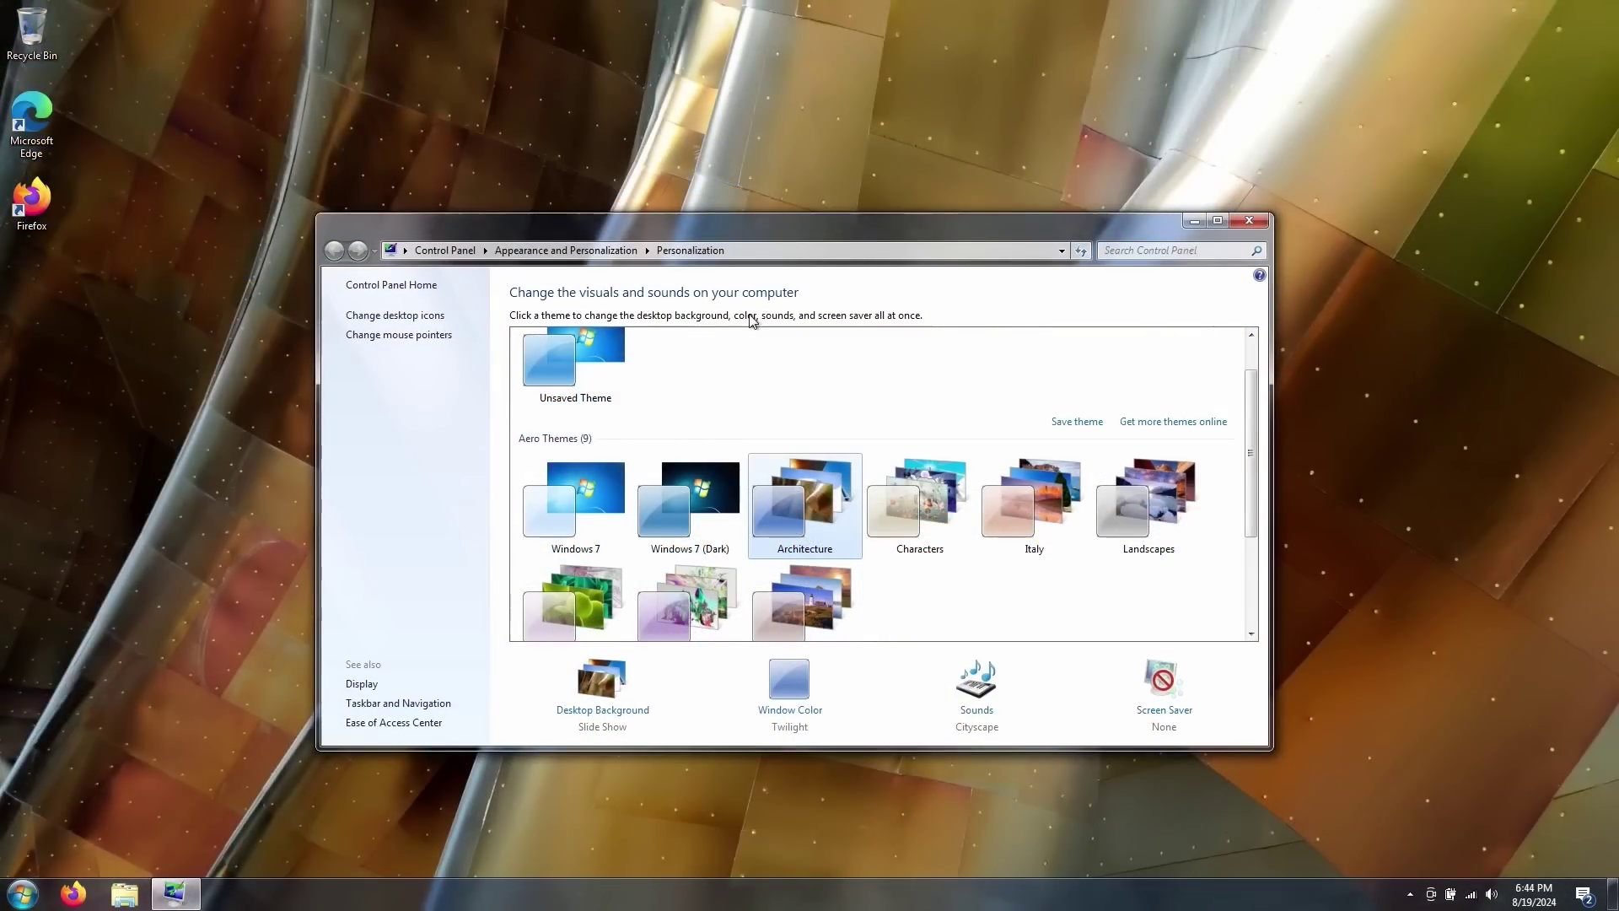
click(592, 578)
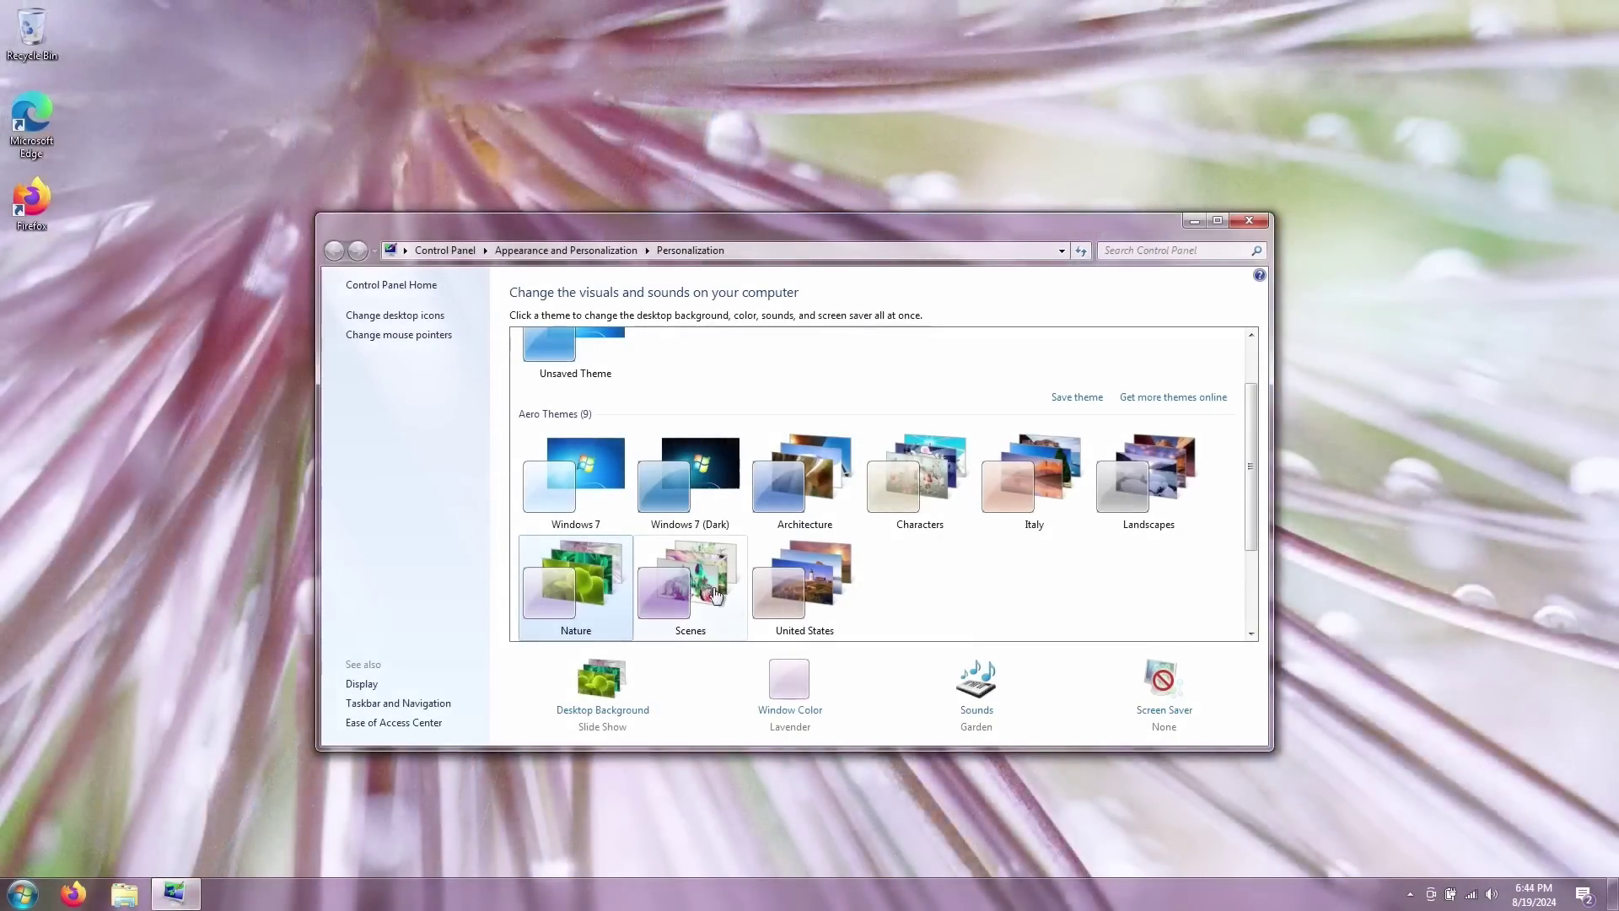
click(700, 582)
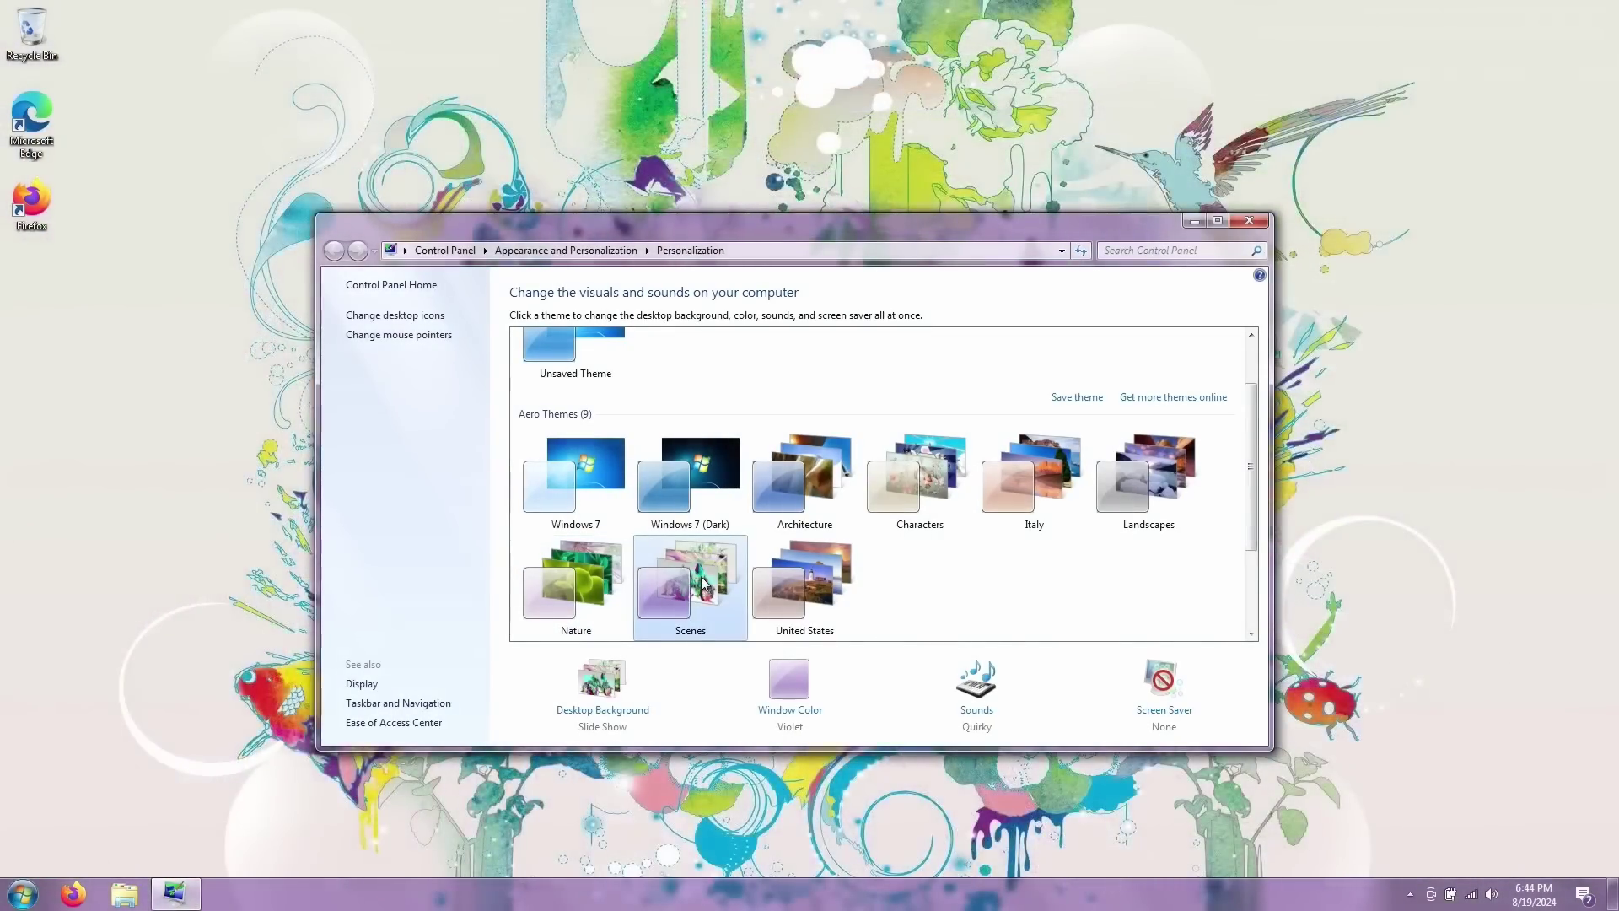
click(776, 585)
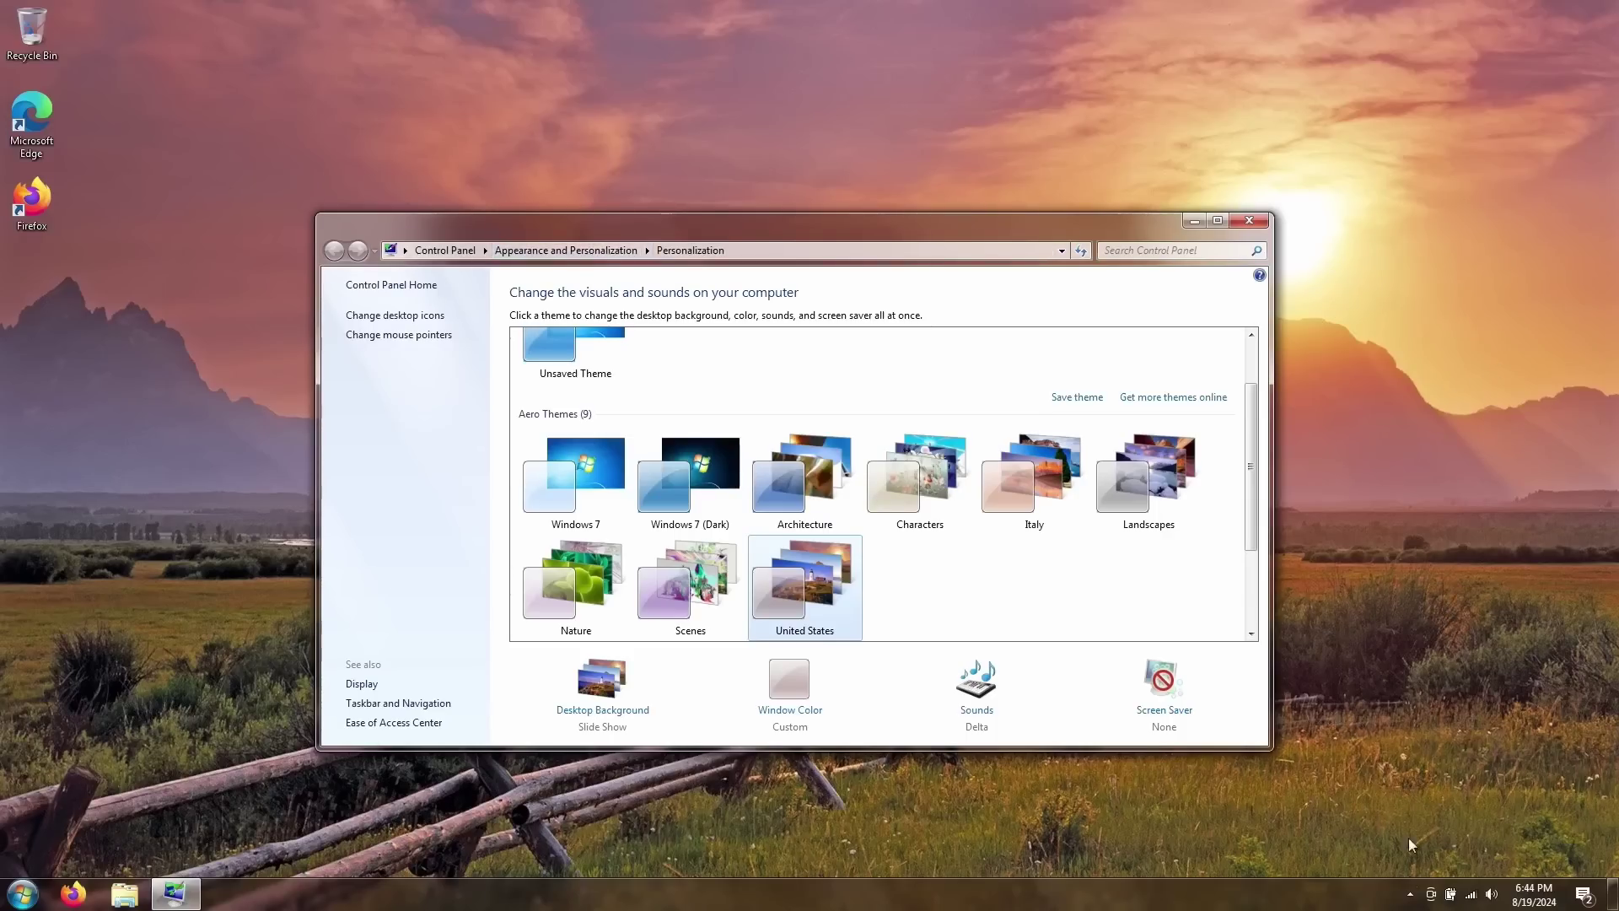
click(1410, 894)
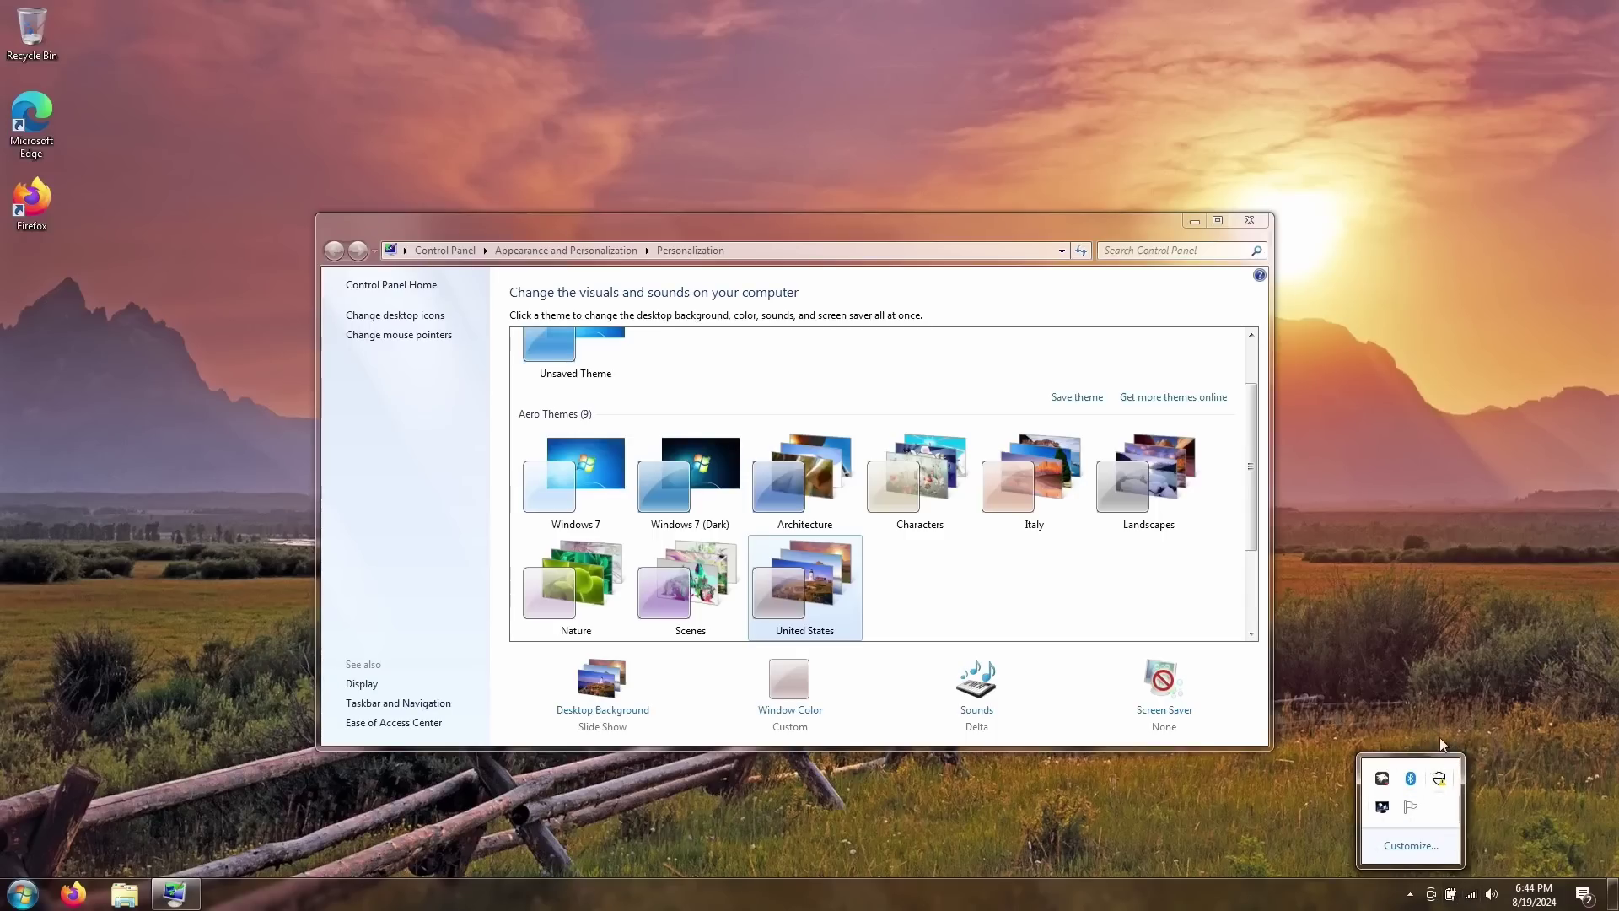
- Go to Settings' Personalization > Taskbar > Turn system icons on or off page
click(1439, 675)
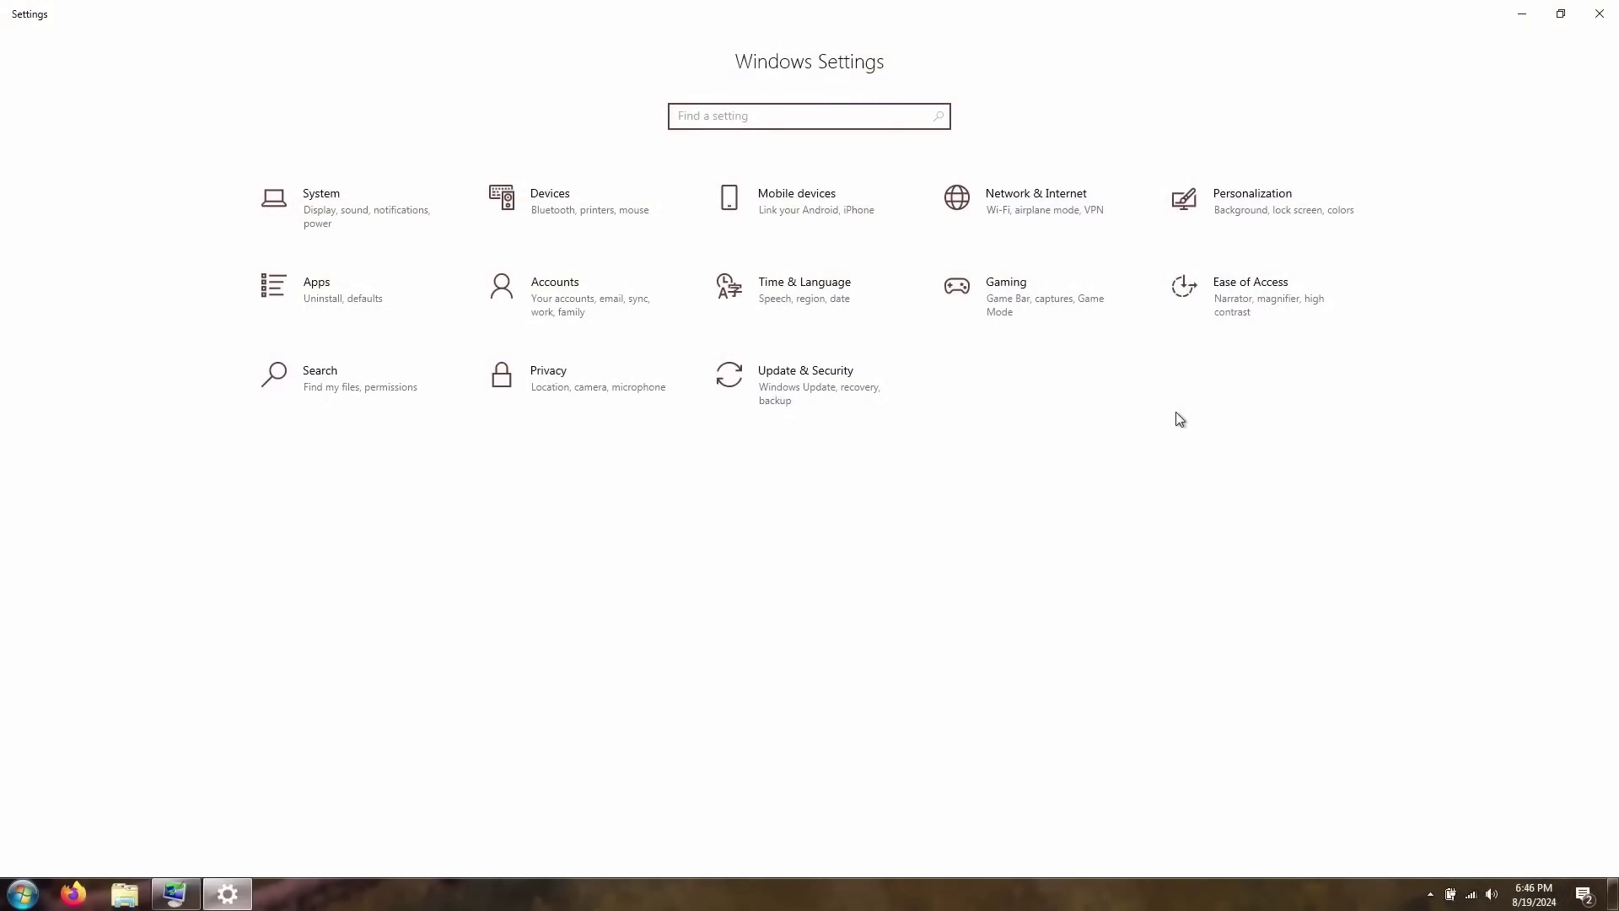
click(1323, 225)
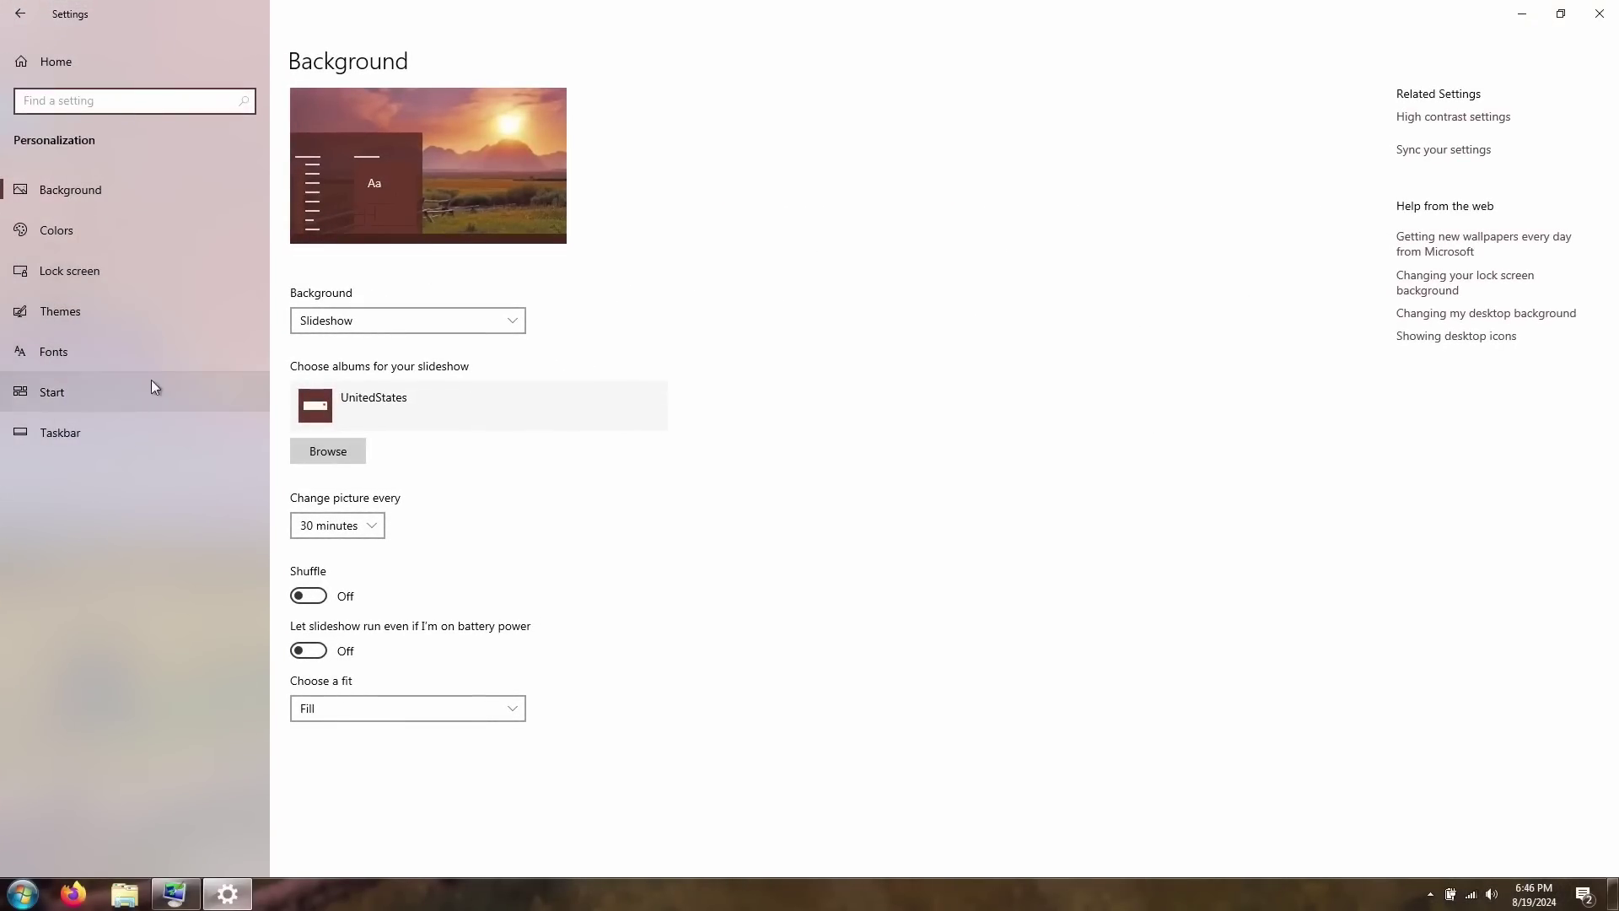
click(140, 433)
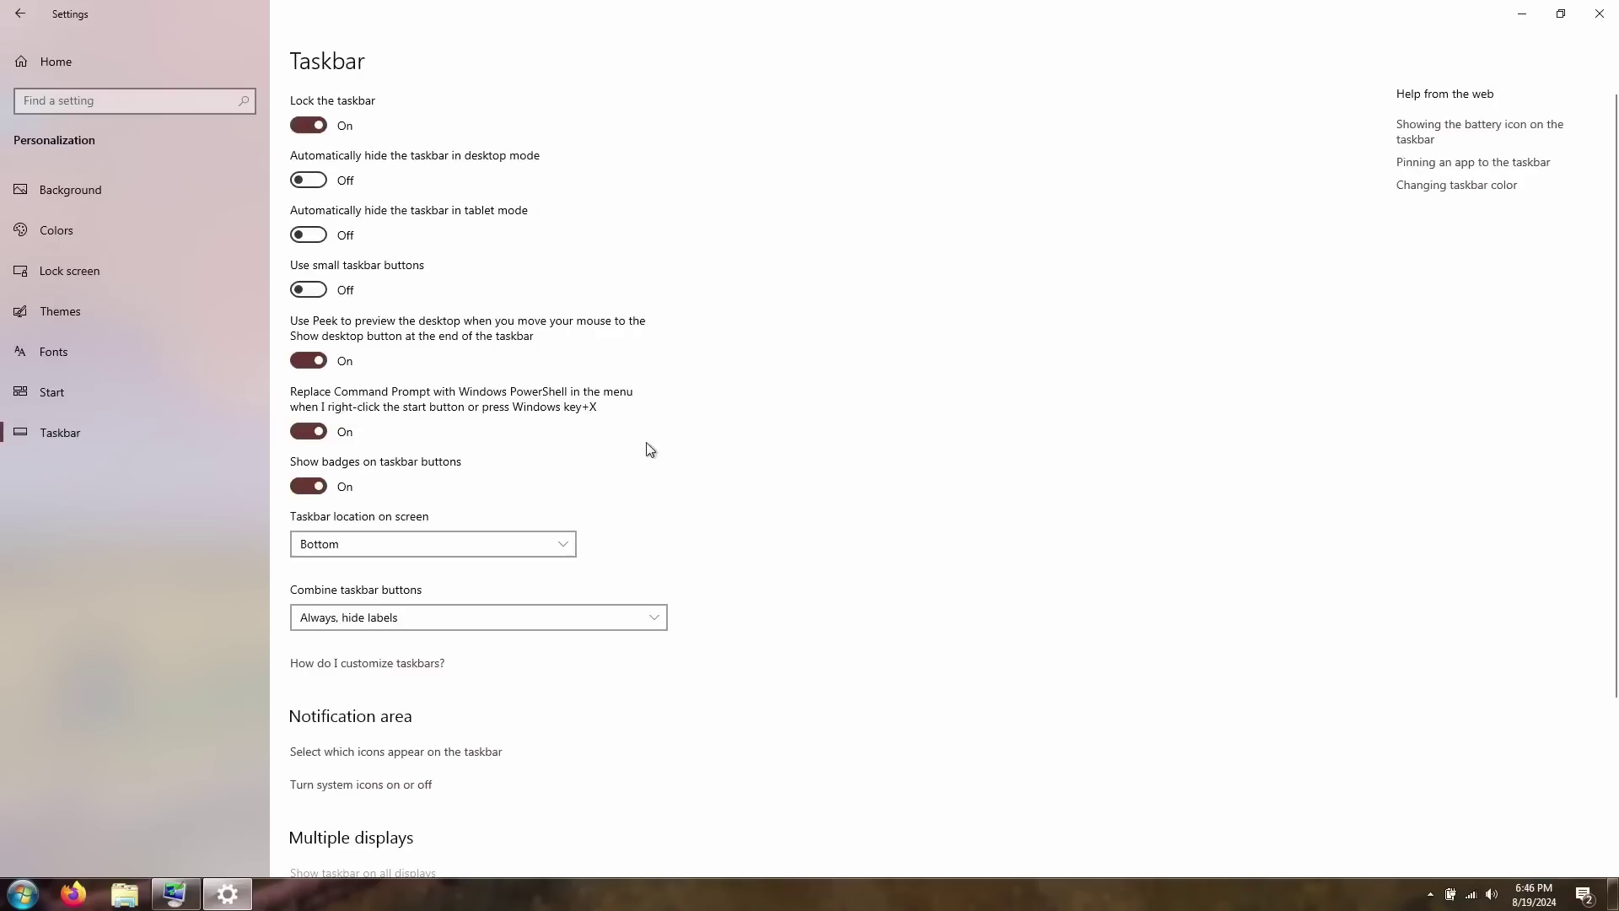
scroll(544, 367, down, 3)
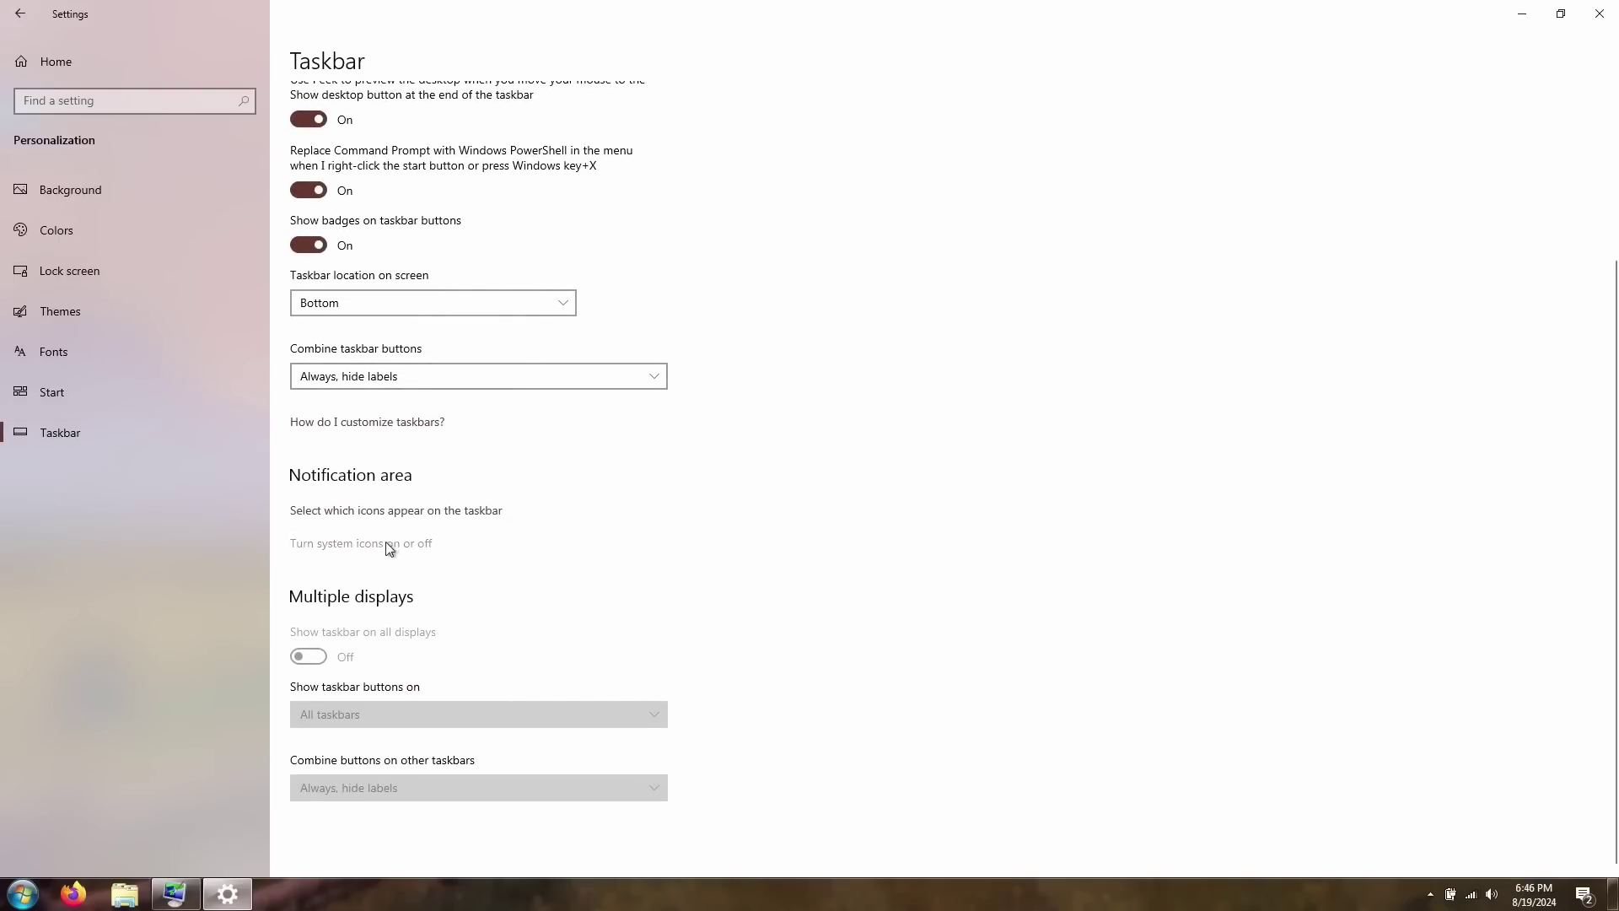
click(332, 549)
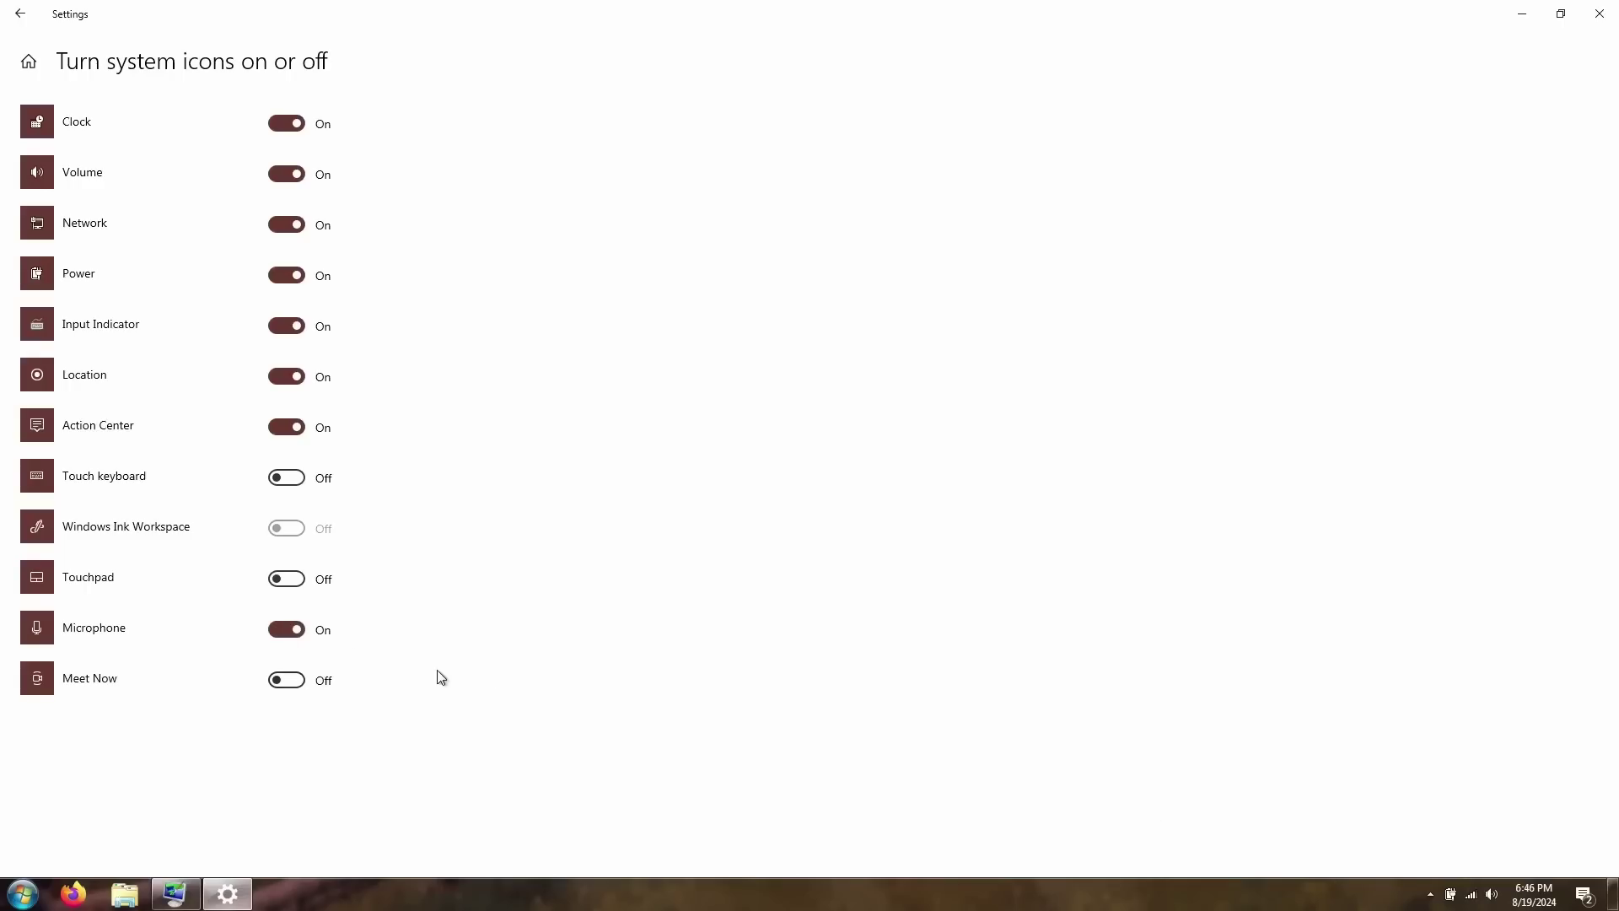
- Turn the Location system icon off, then close the notifications panel and Settings
click(1431, 894)
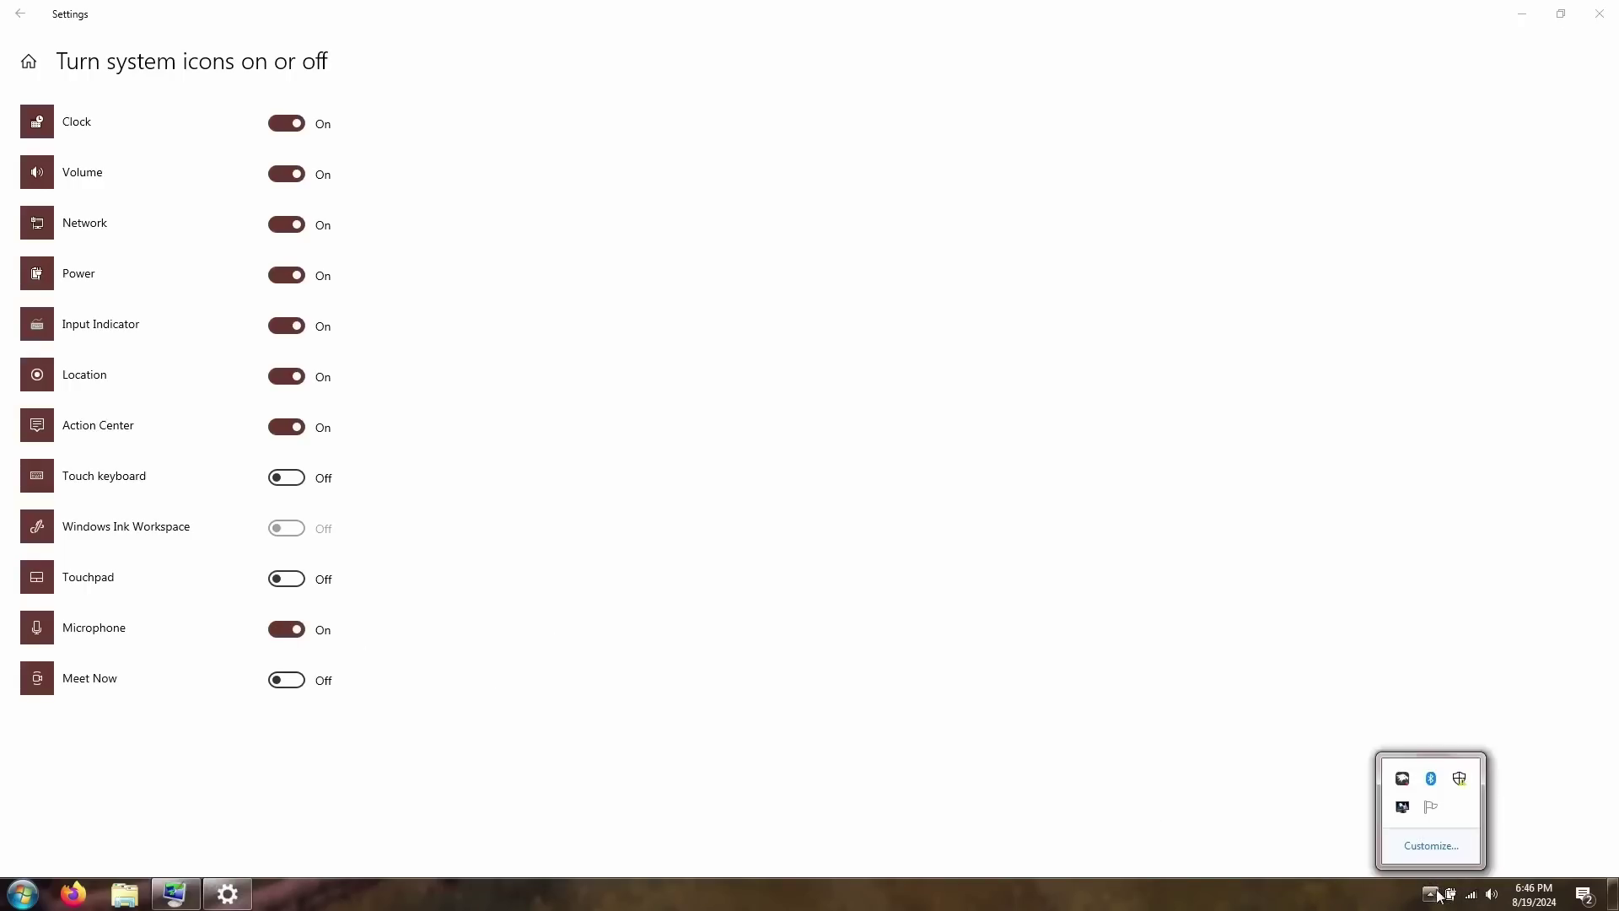
click(451, 602)
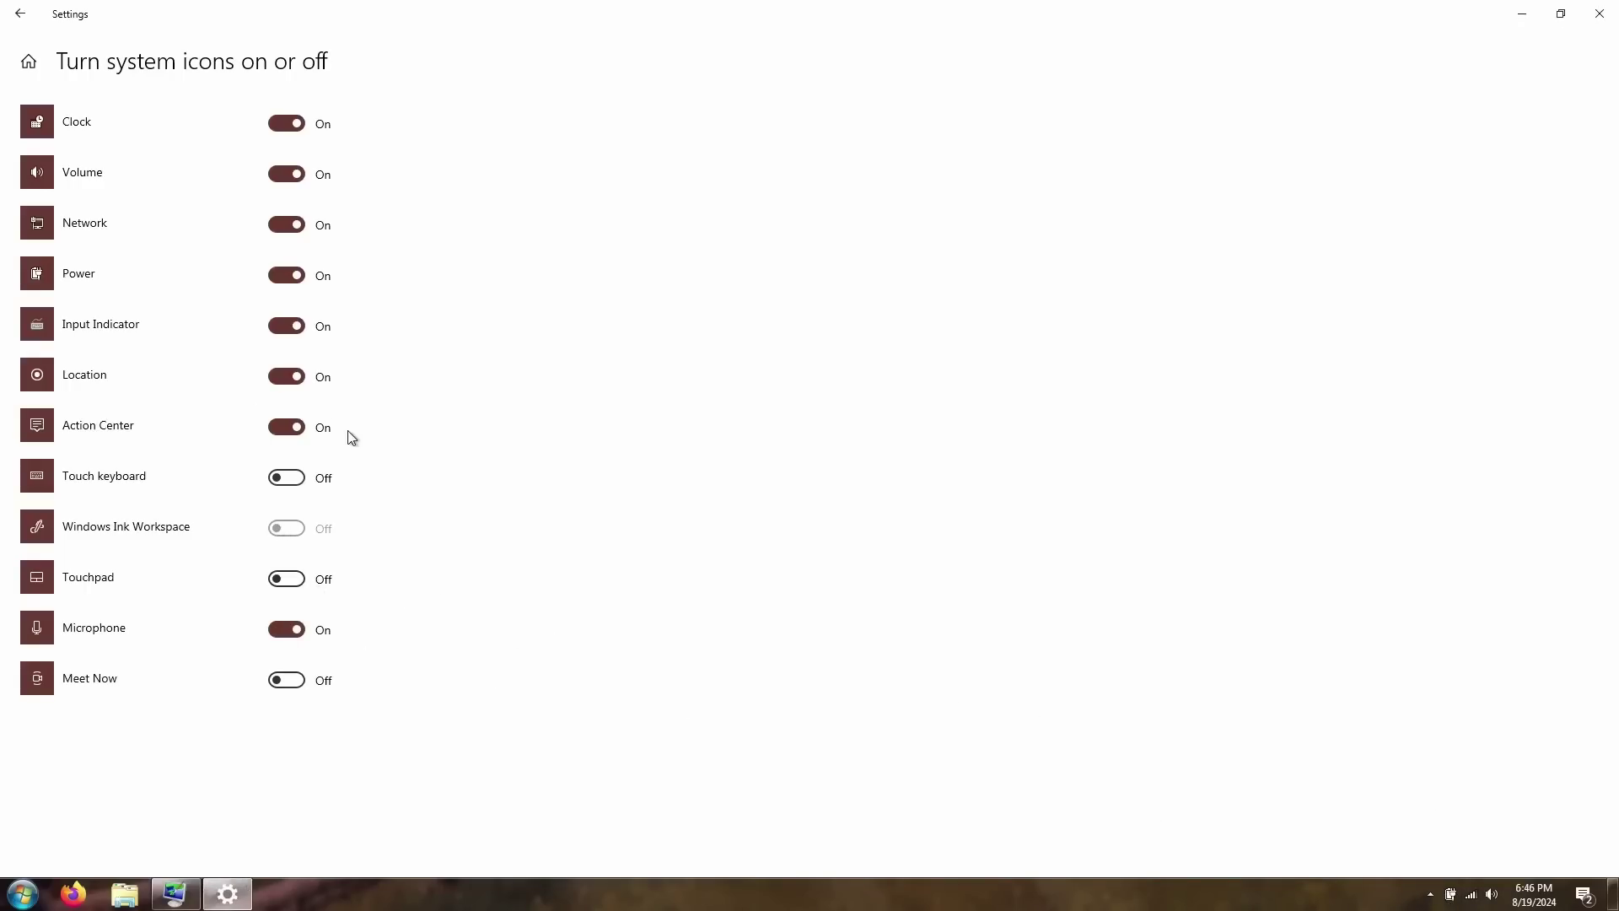
click(287, 381)
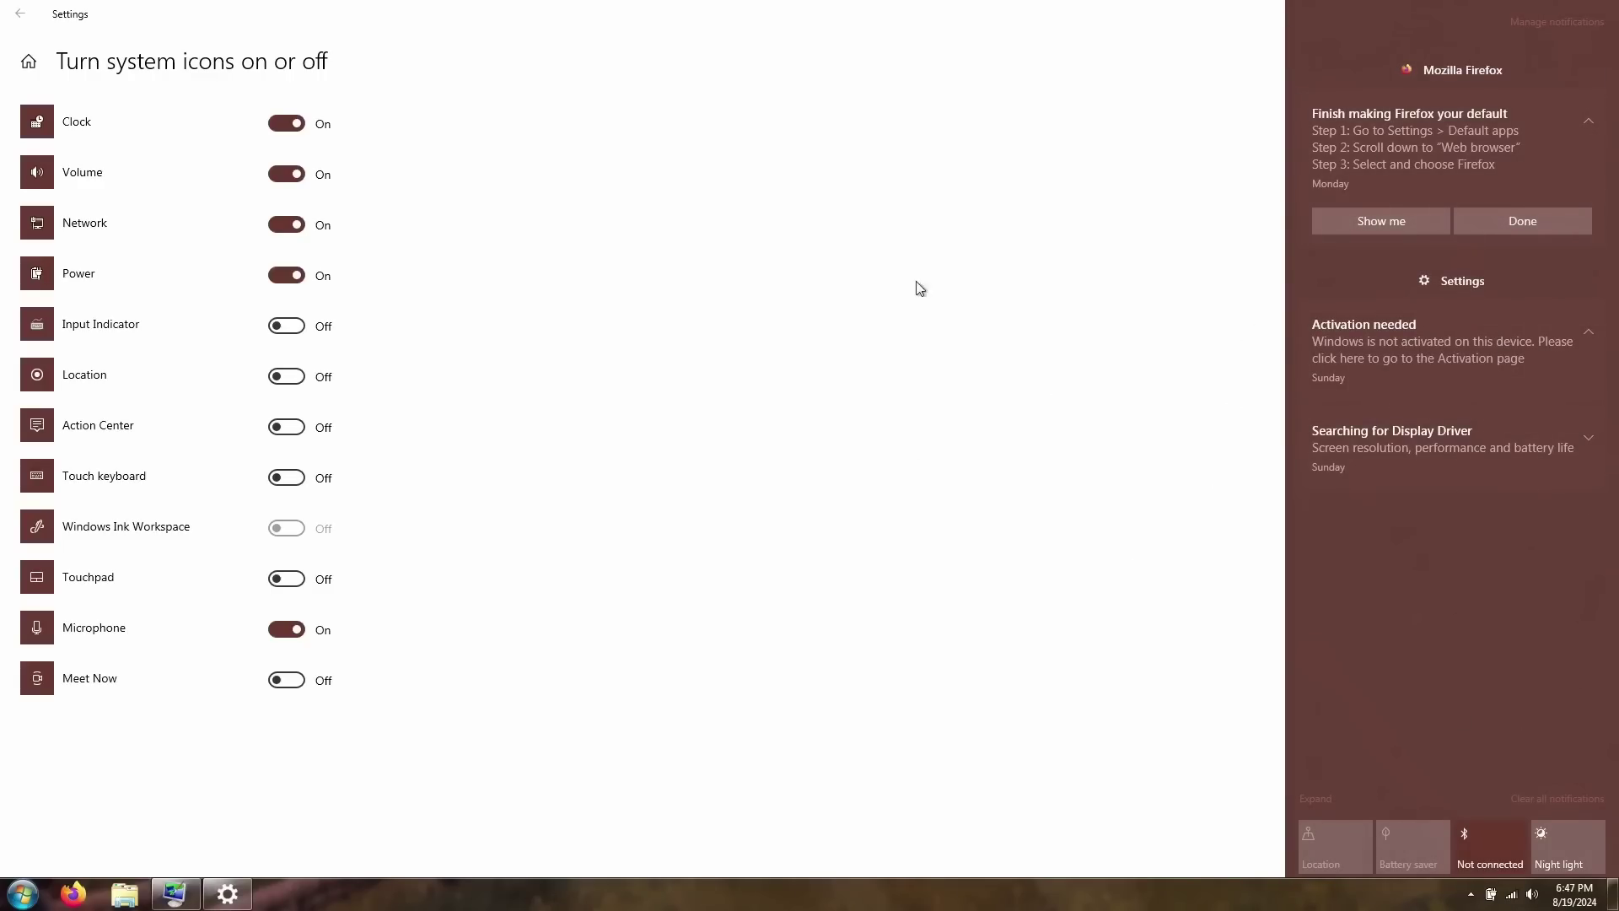
click(869, 705)
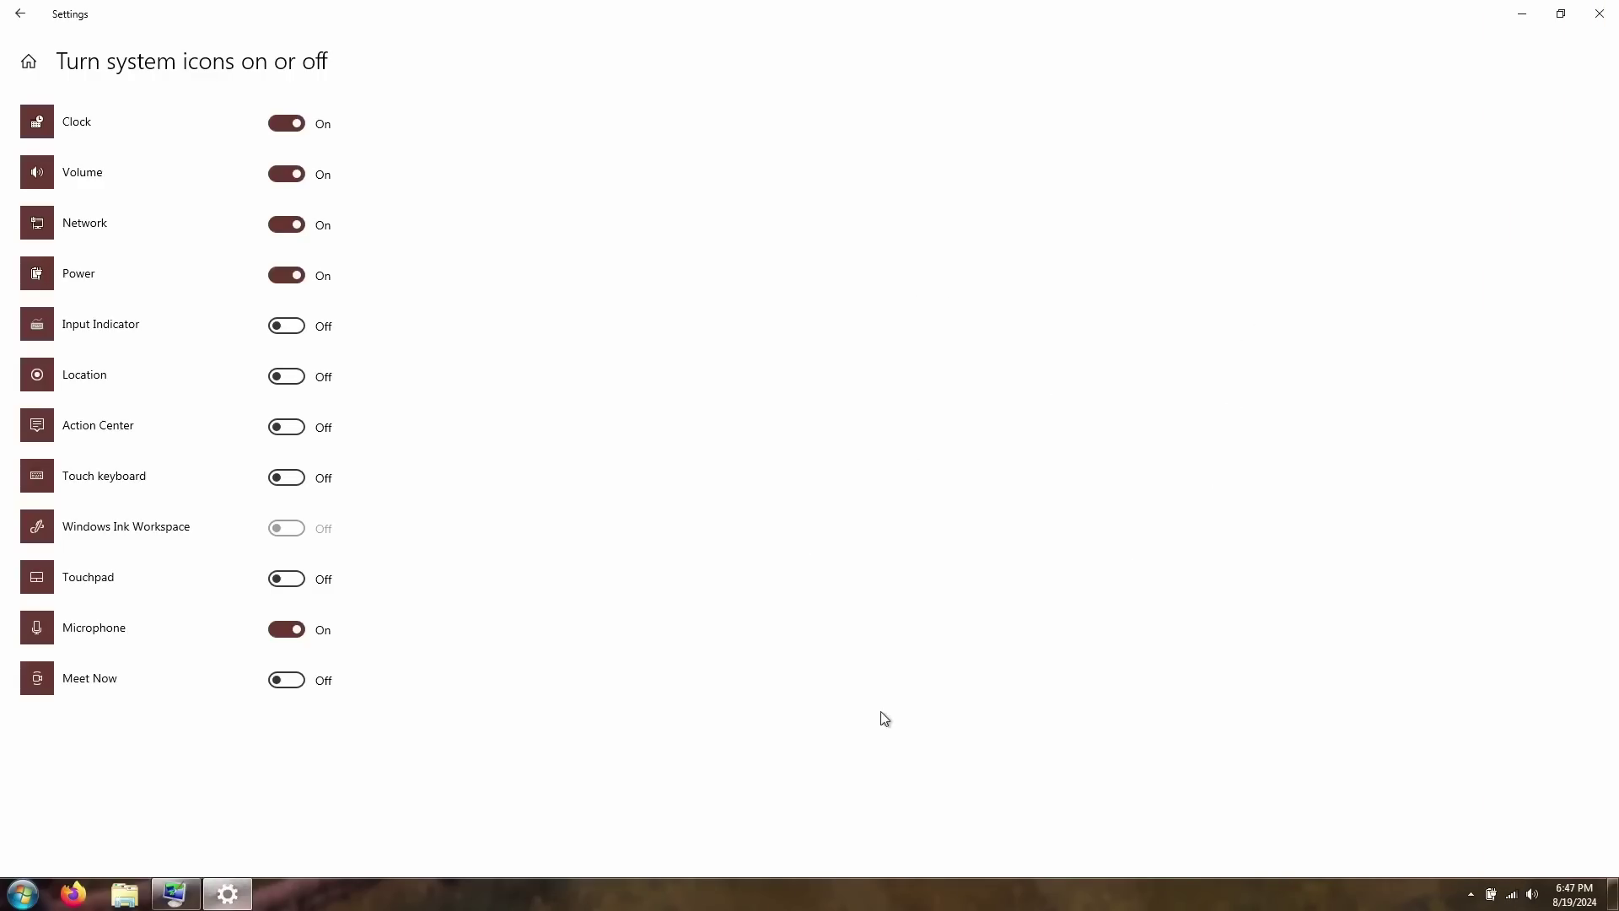
click(1599, 13)
- Apply the Windows 7 (Dark) Aero theme from the desktop's Personalize window
right_click(596, 407)
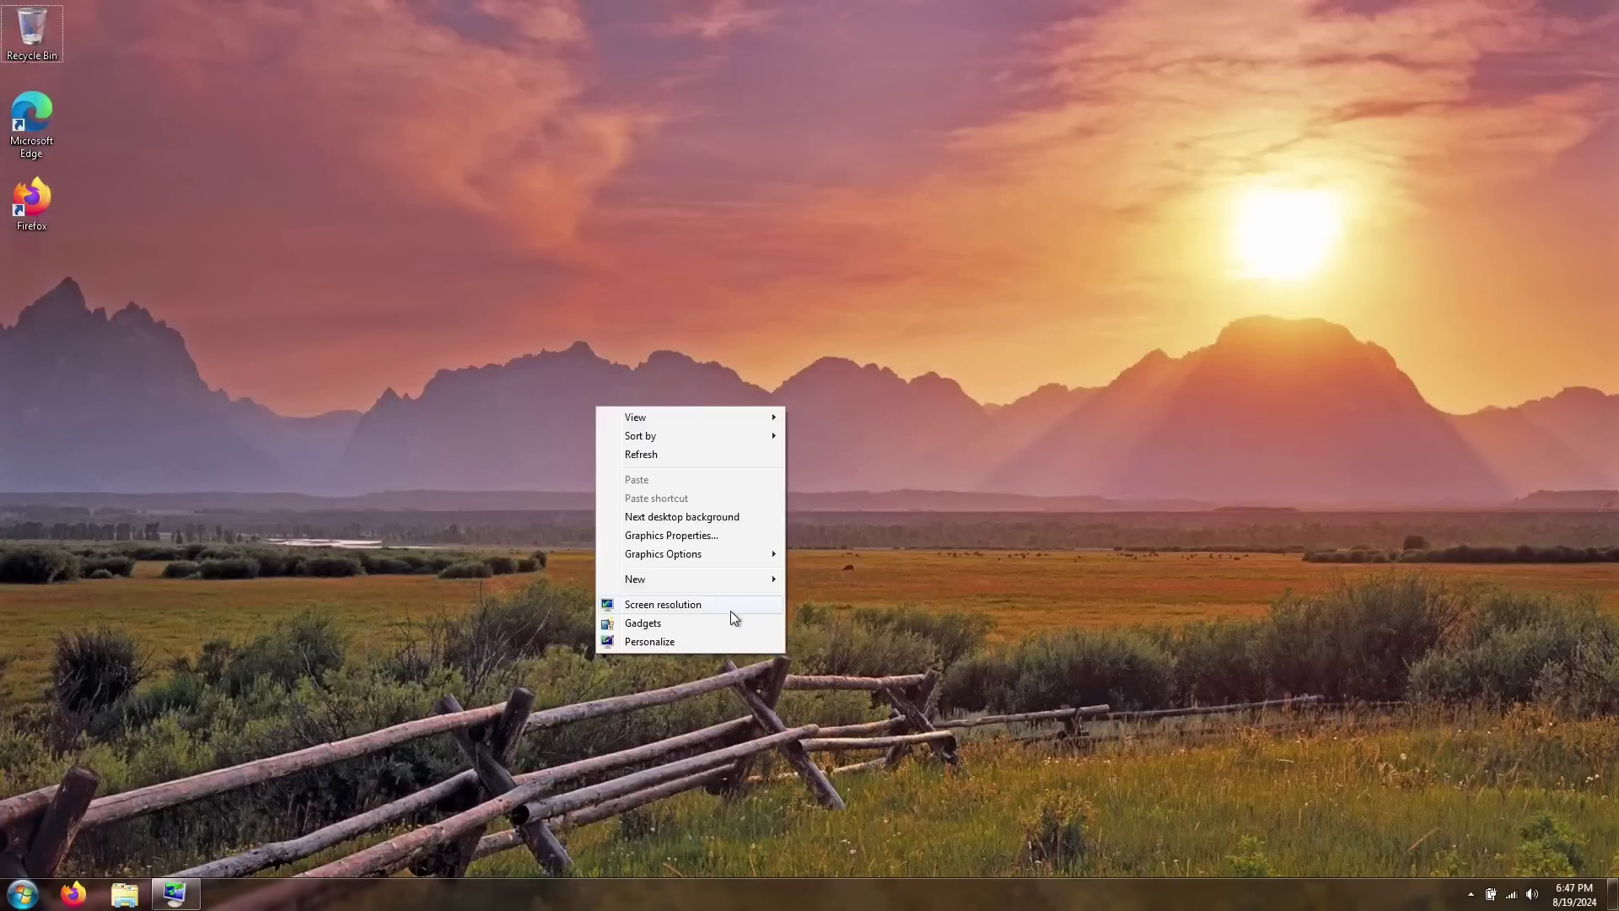
click(609, 644)
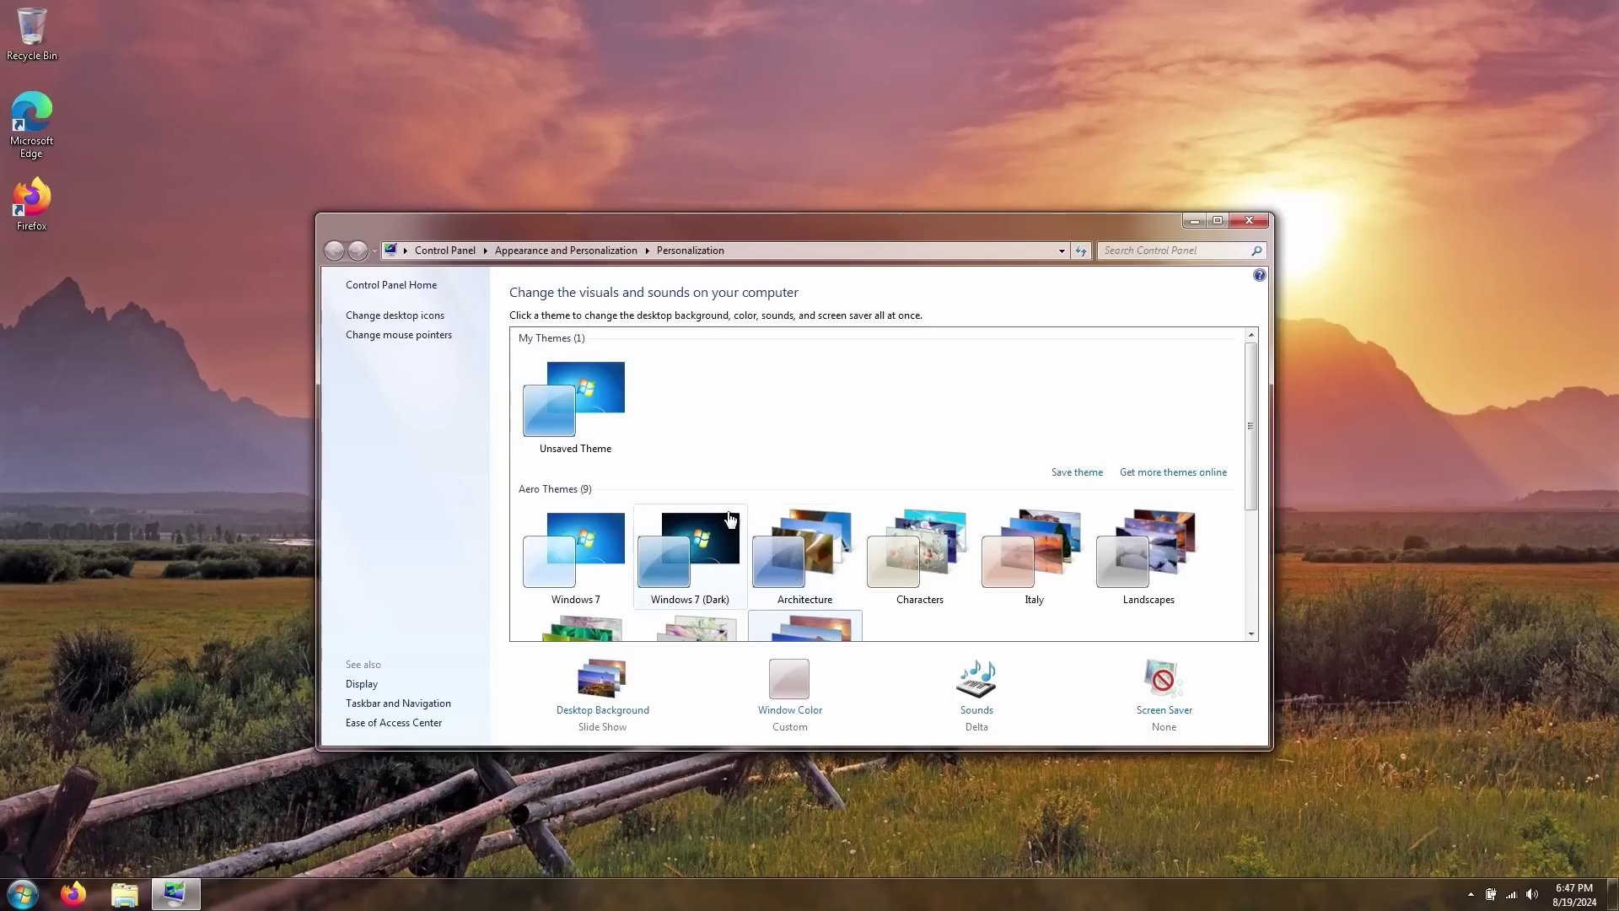
click(683, 542)
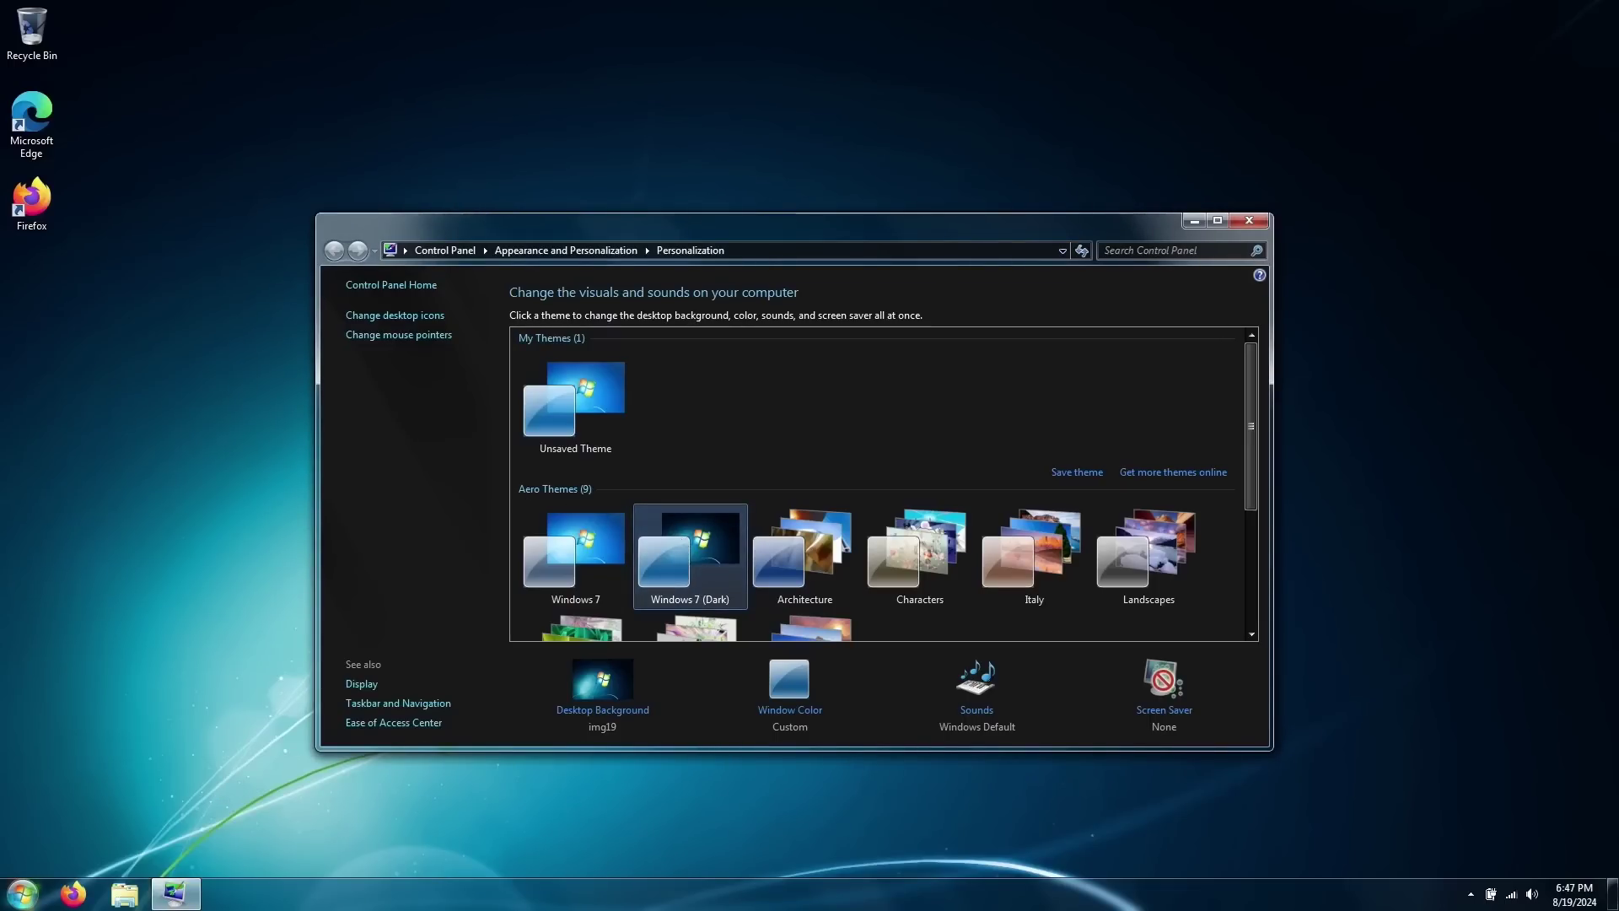
- Open Computer from the Start menu, minimize Personalization and move the Computer window up-left
click(22, 892)
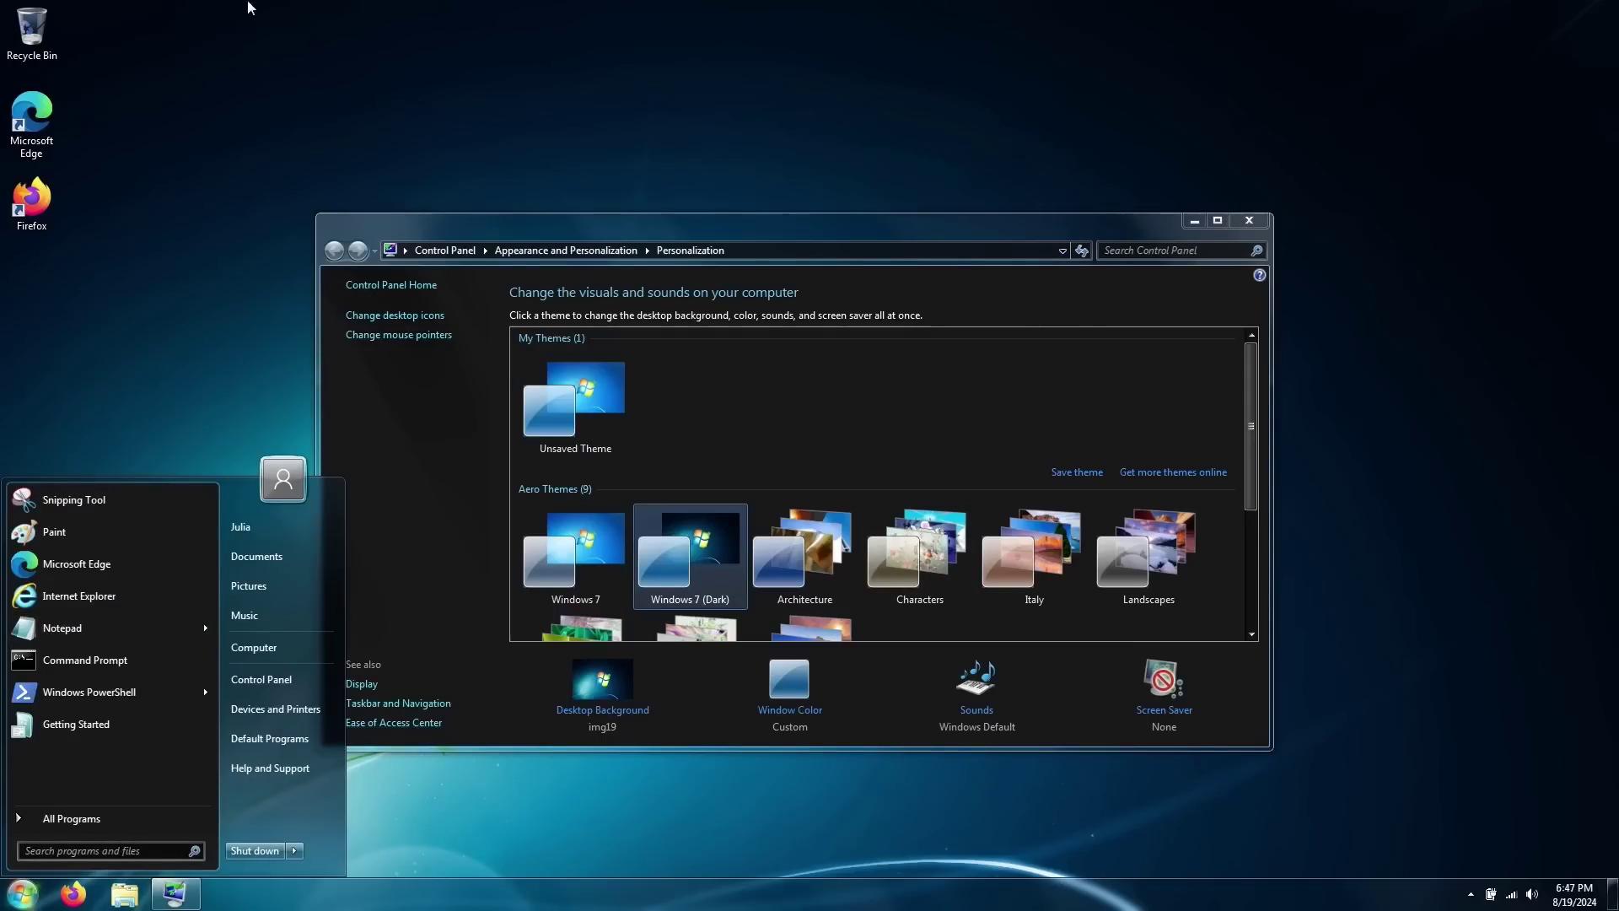
key(super)
key(super)
click(296, 678)
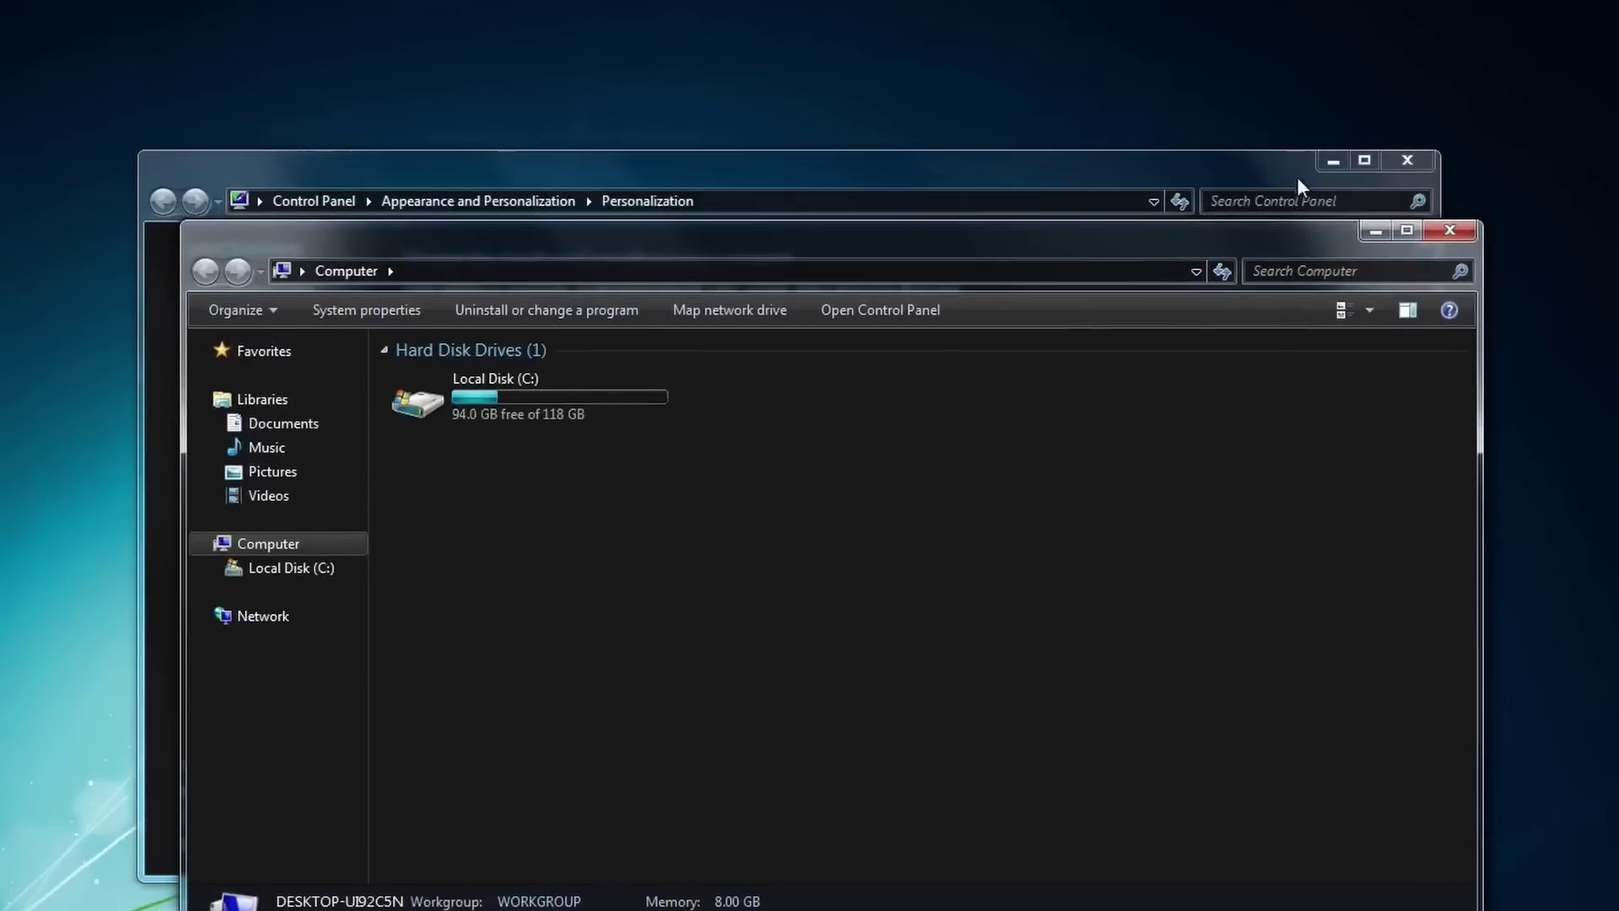
click(1332, 160)
drag(1219, 232, 1166, 63)
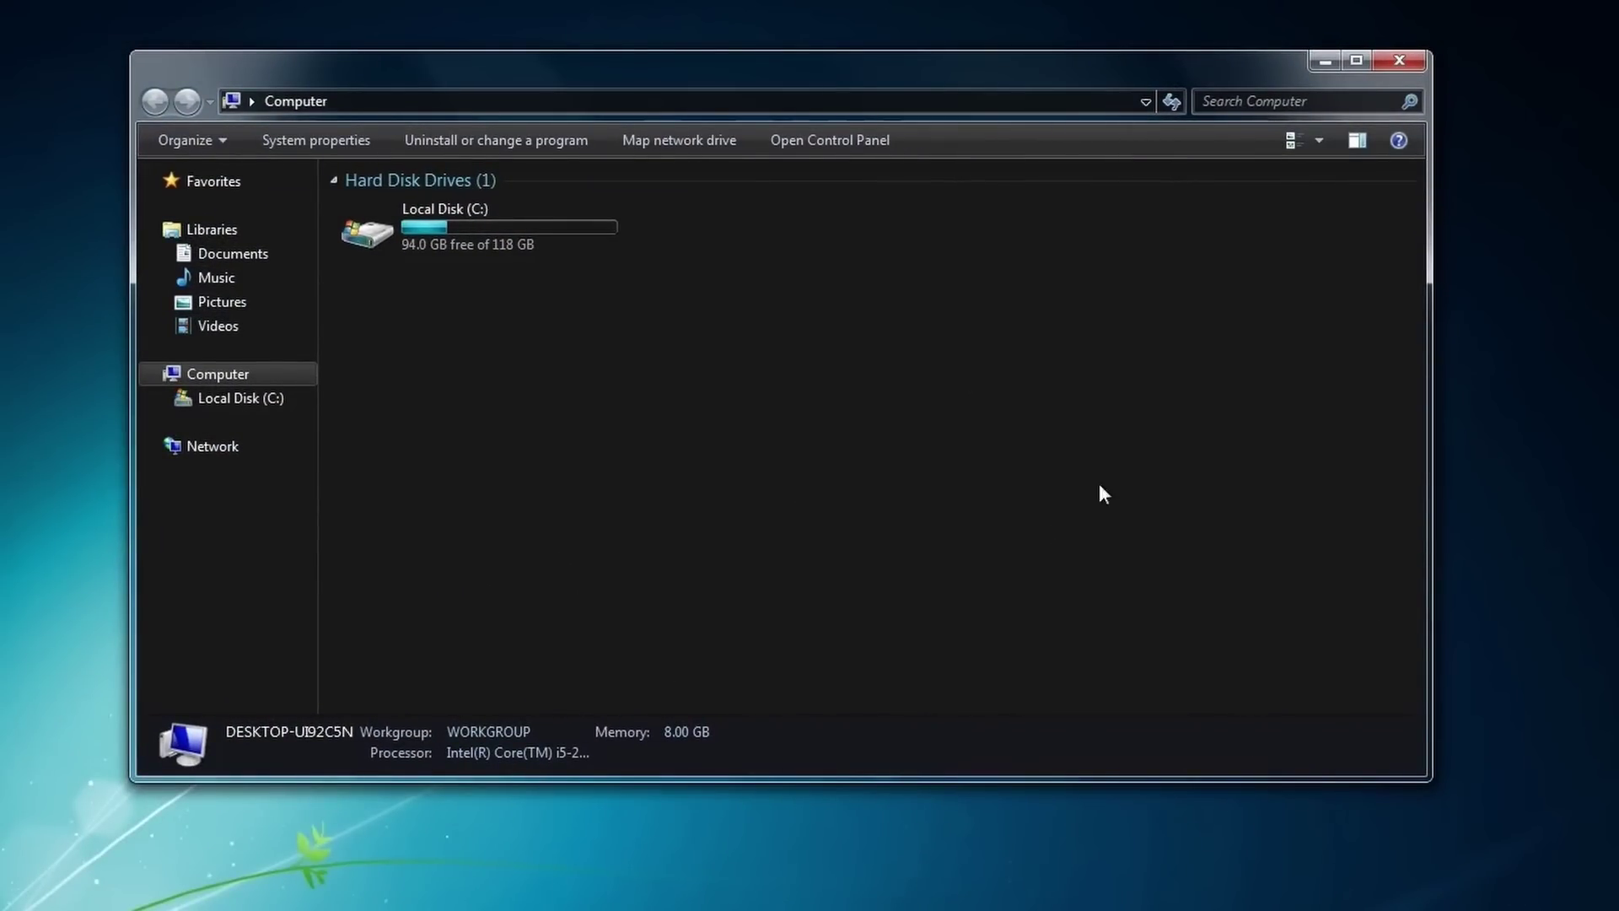
- Show and dismiss the hidden tray-icons popup three times
click(1470, 894)
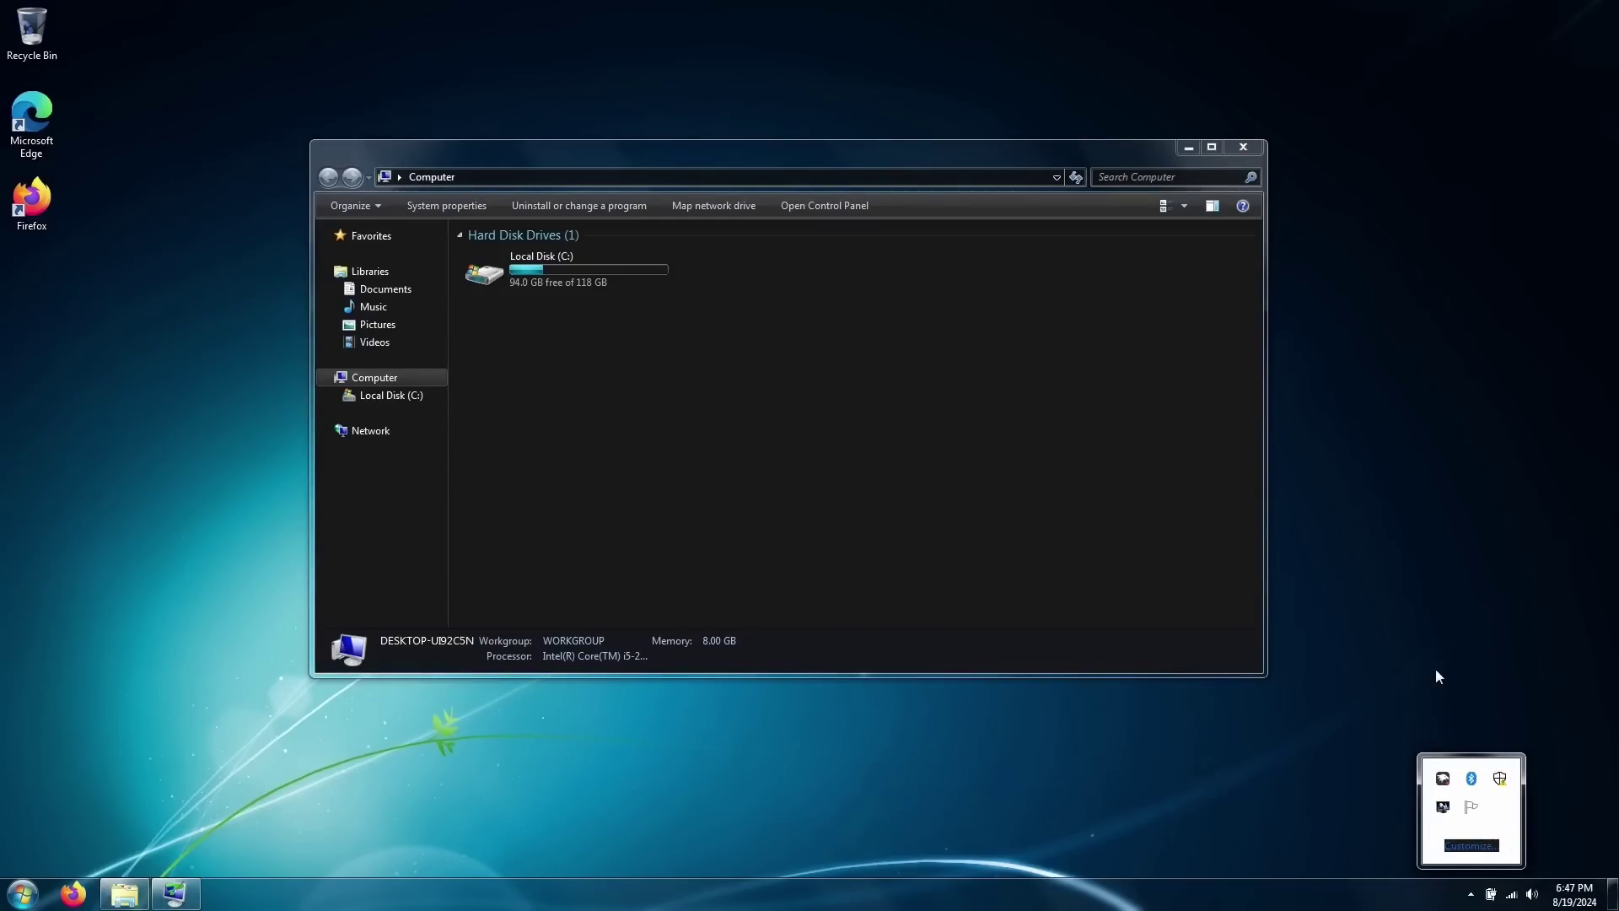
drag(1436, 667, 1568, 873)
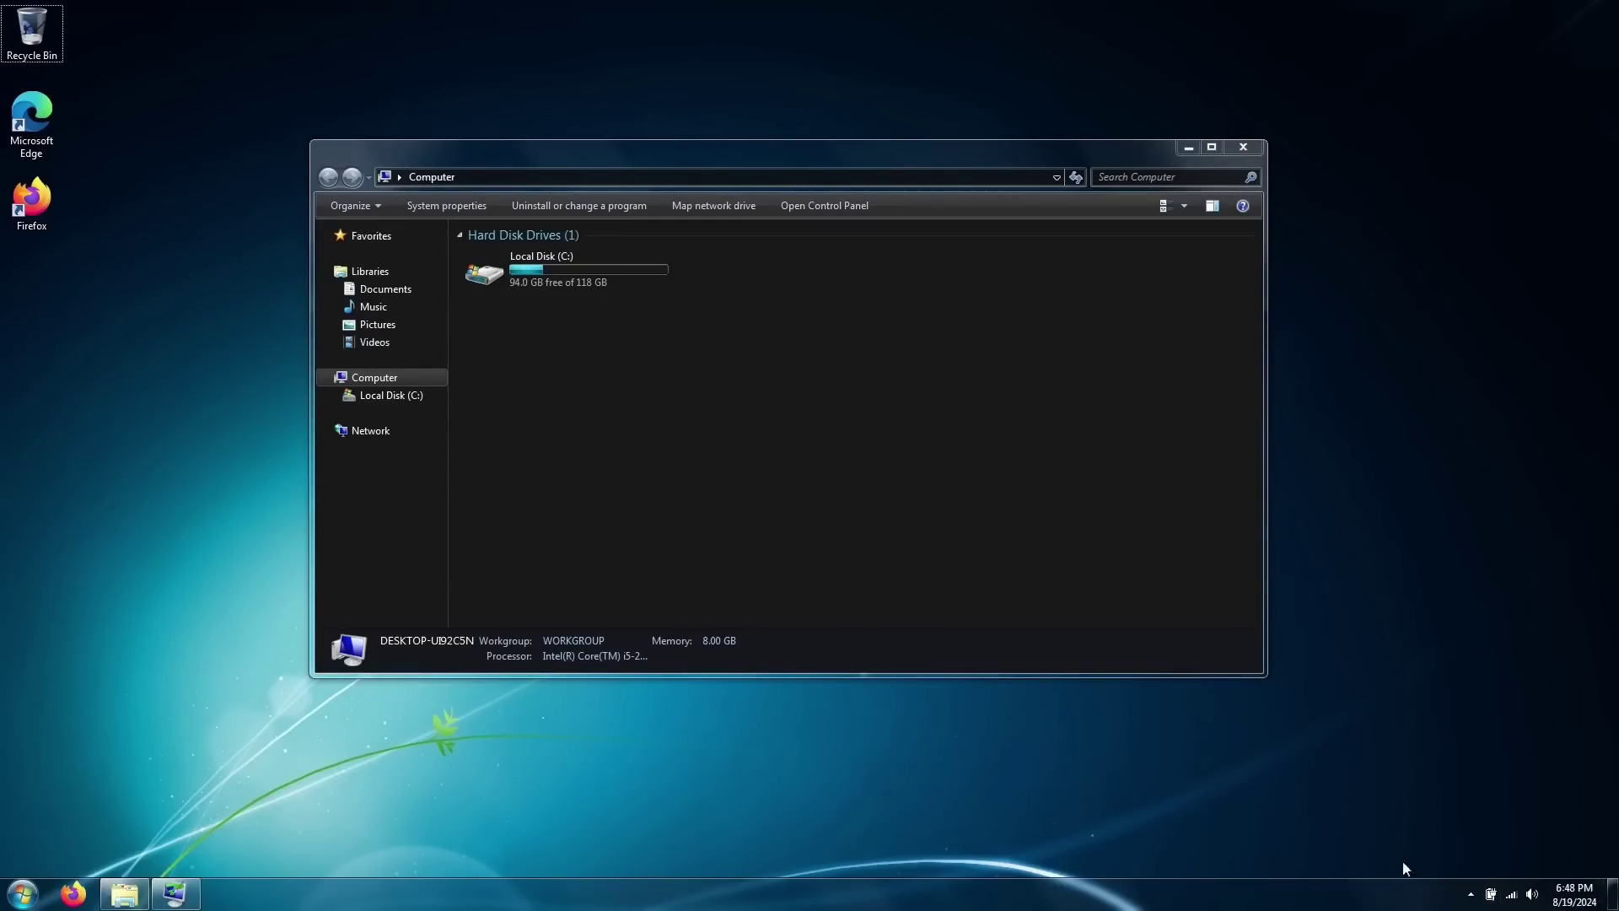
click(1470, 894)
drag(1360, 669, 1615, 877)
click(1470, 894)
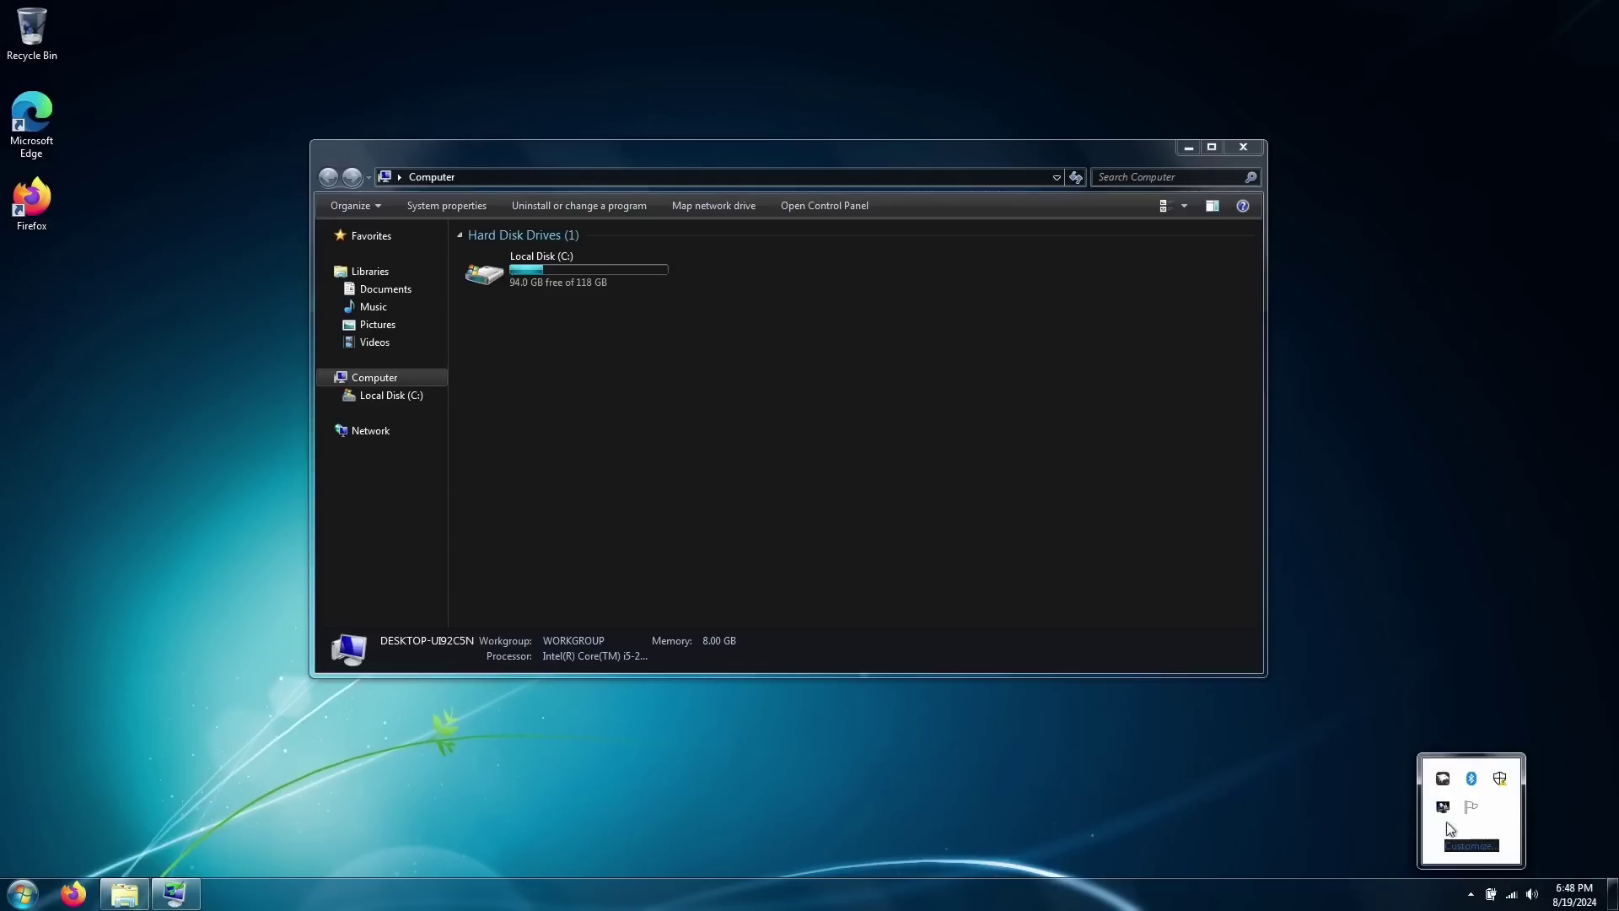
click(1432, 646)
click(22, 894)
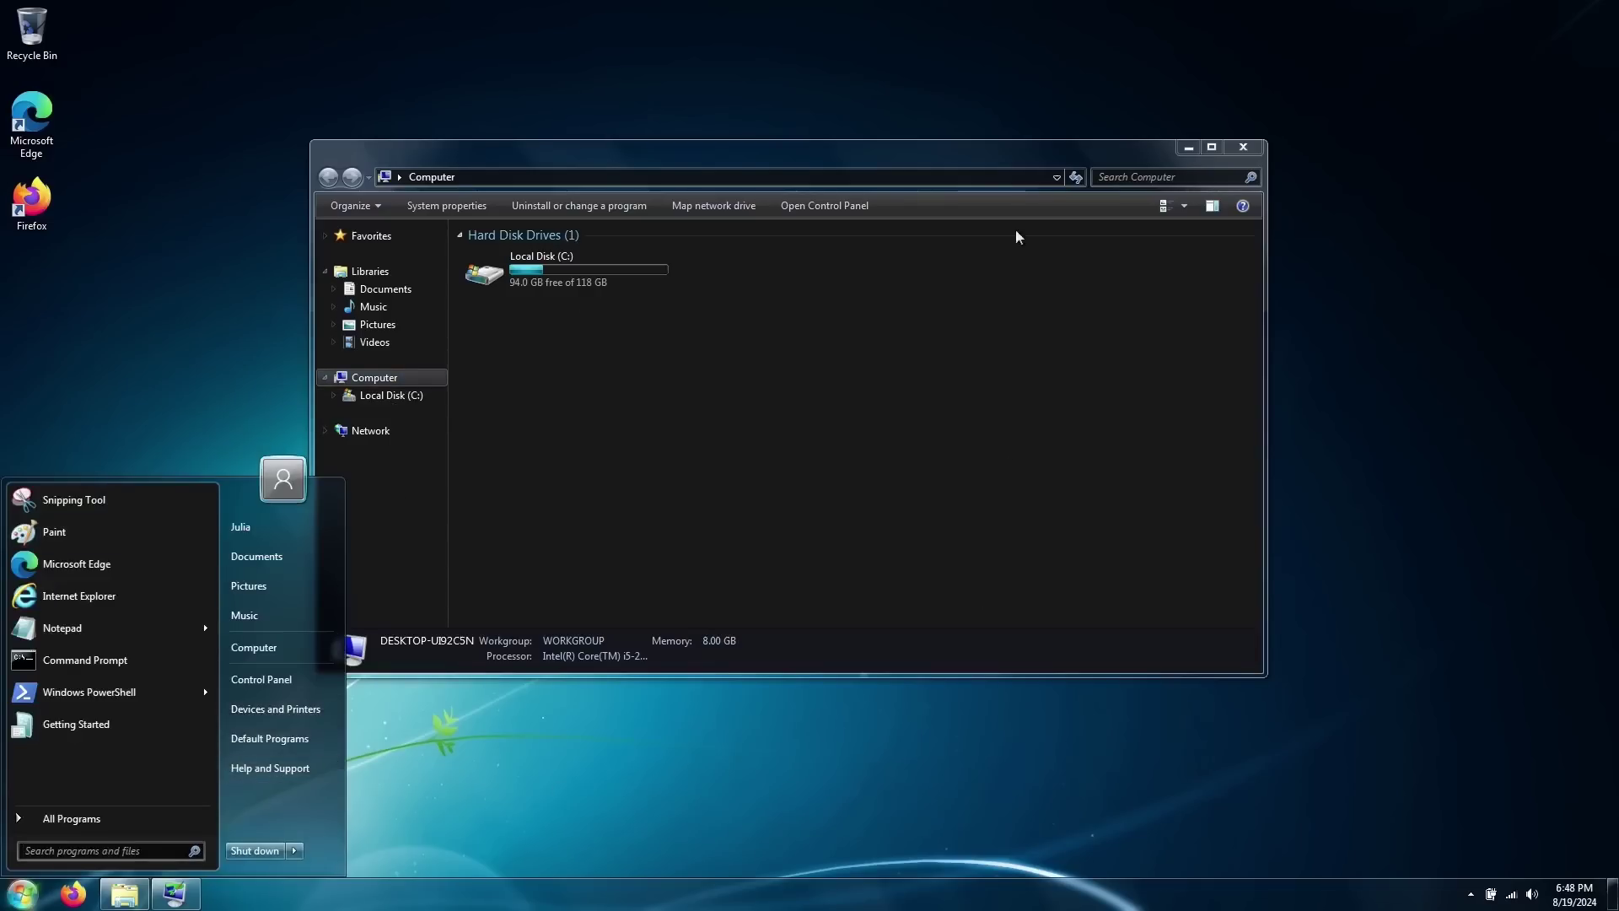
- Open the System page from the Computer entry's Properties in the Start menu
click(278, 681)
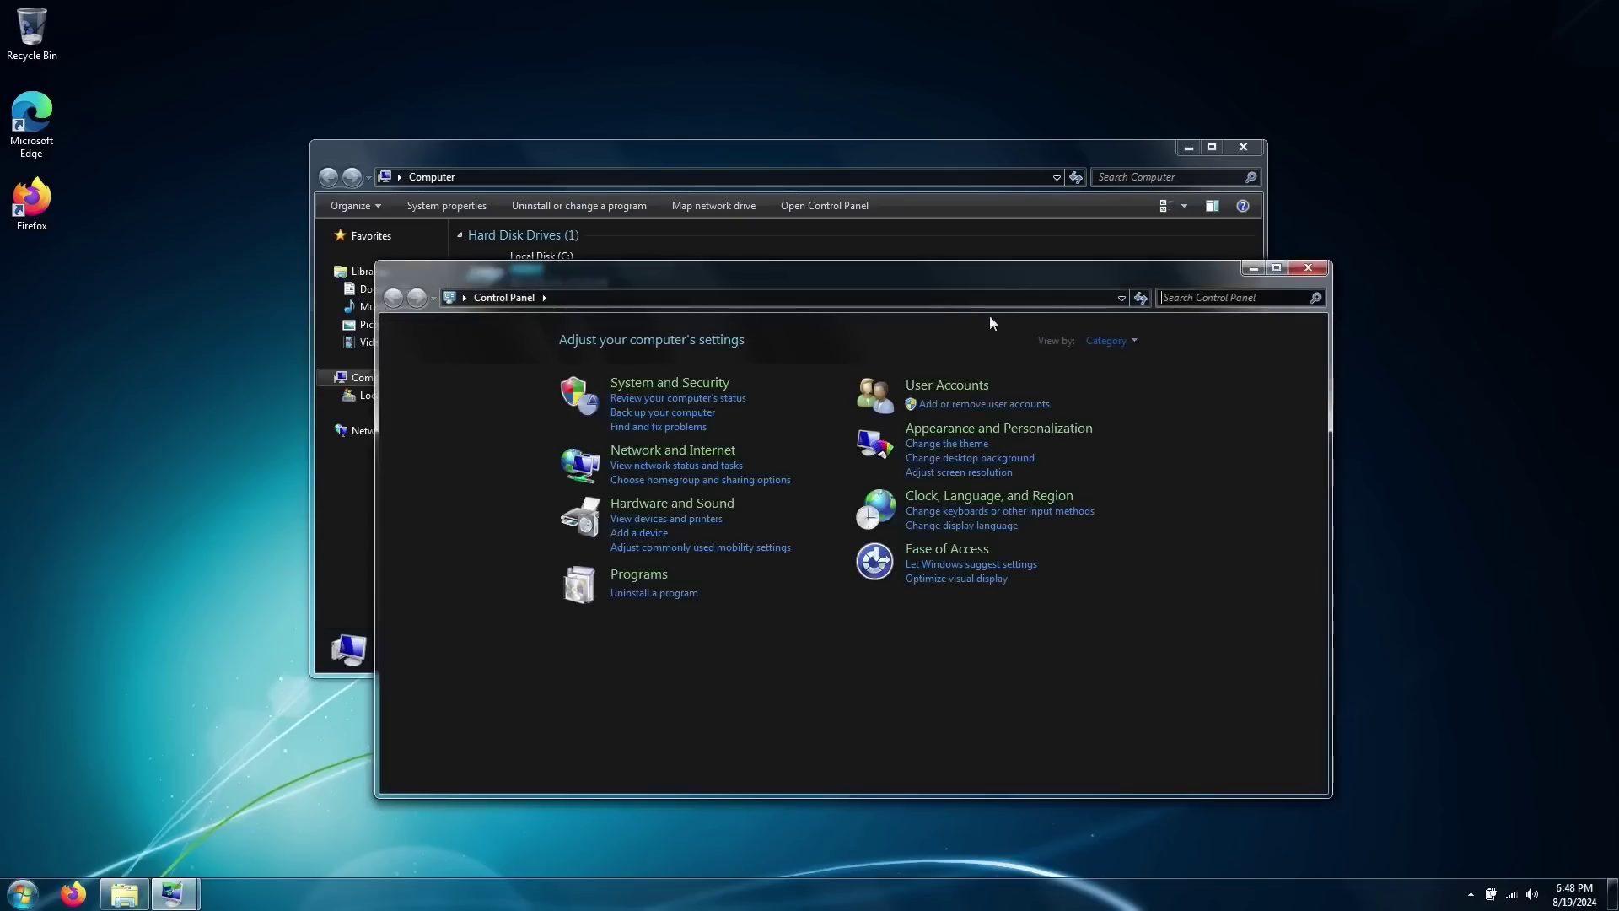
click(23, 892)
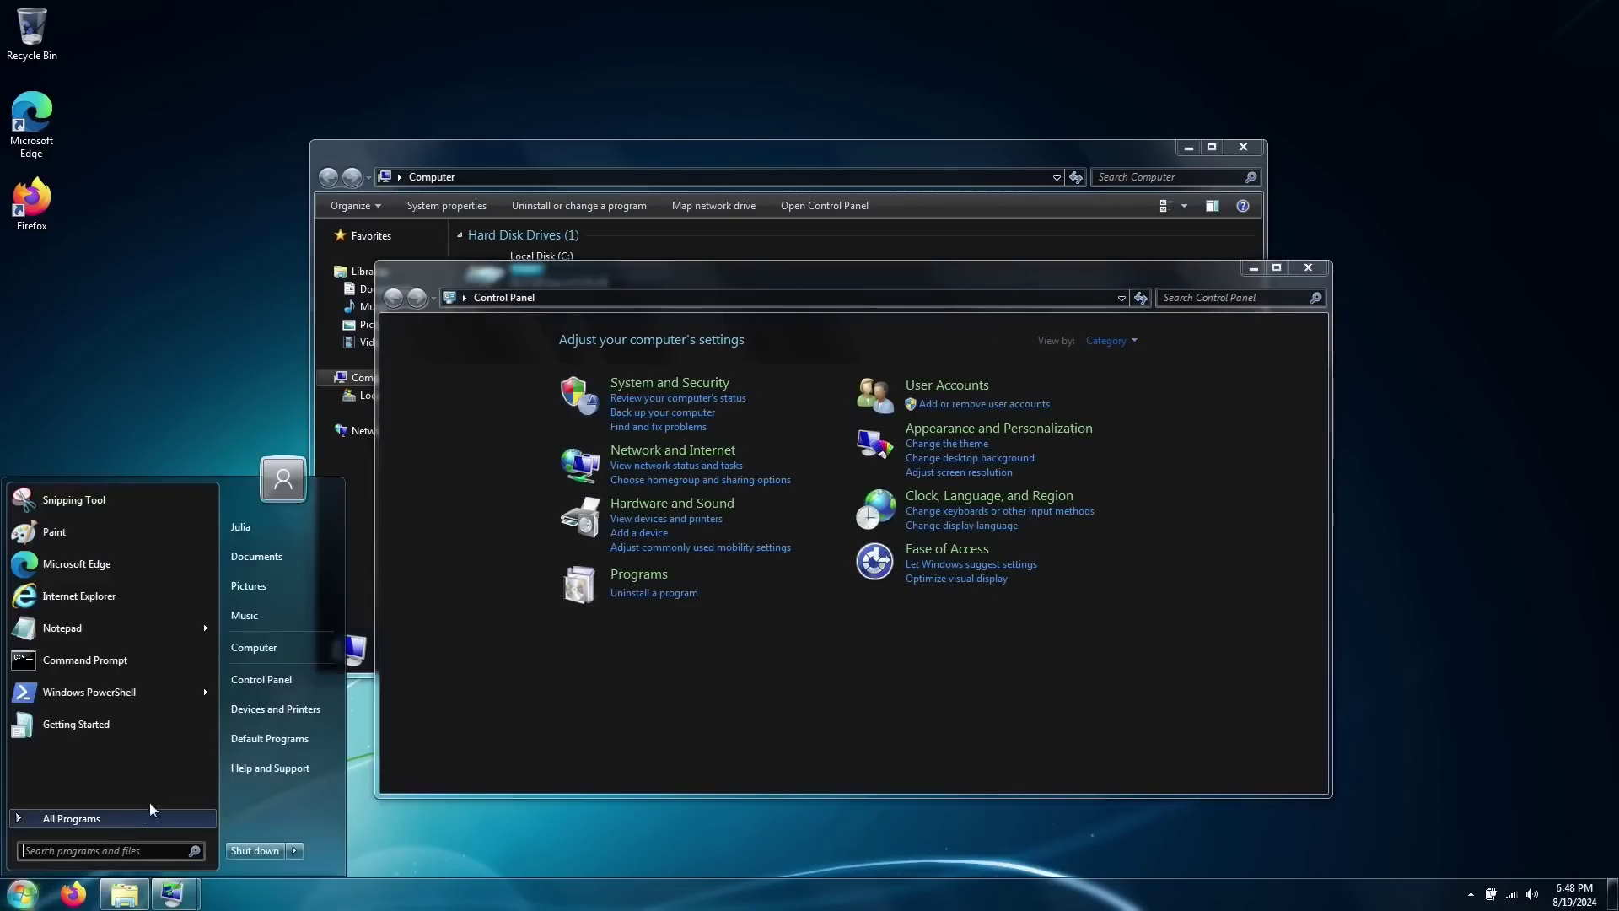
right_click(263, 653)
click(313, 835)
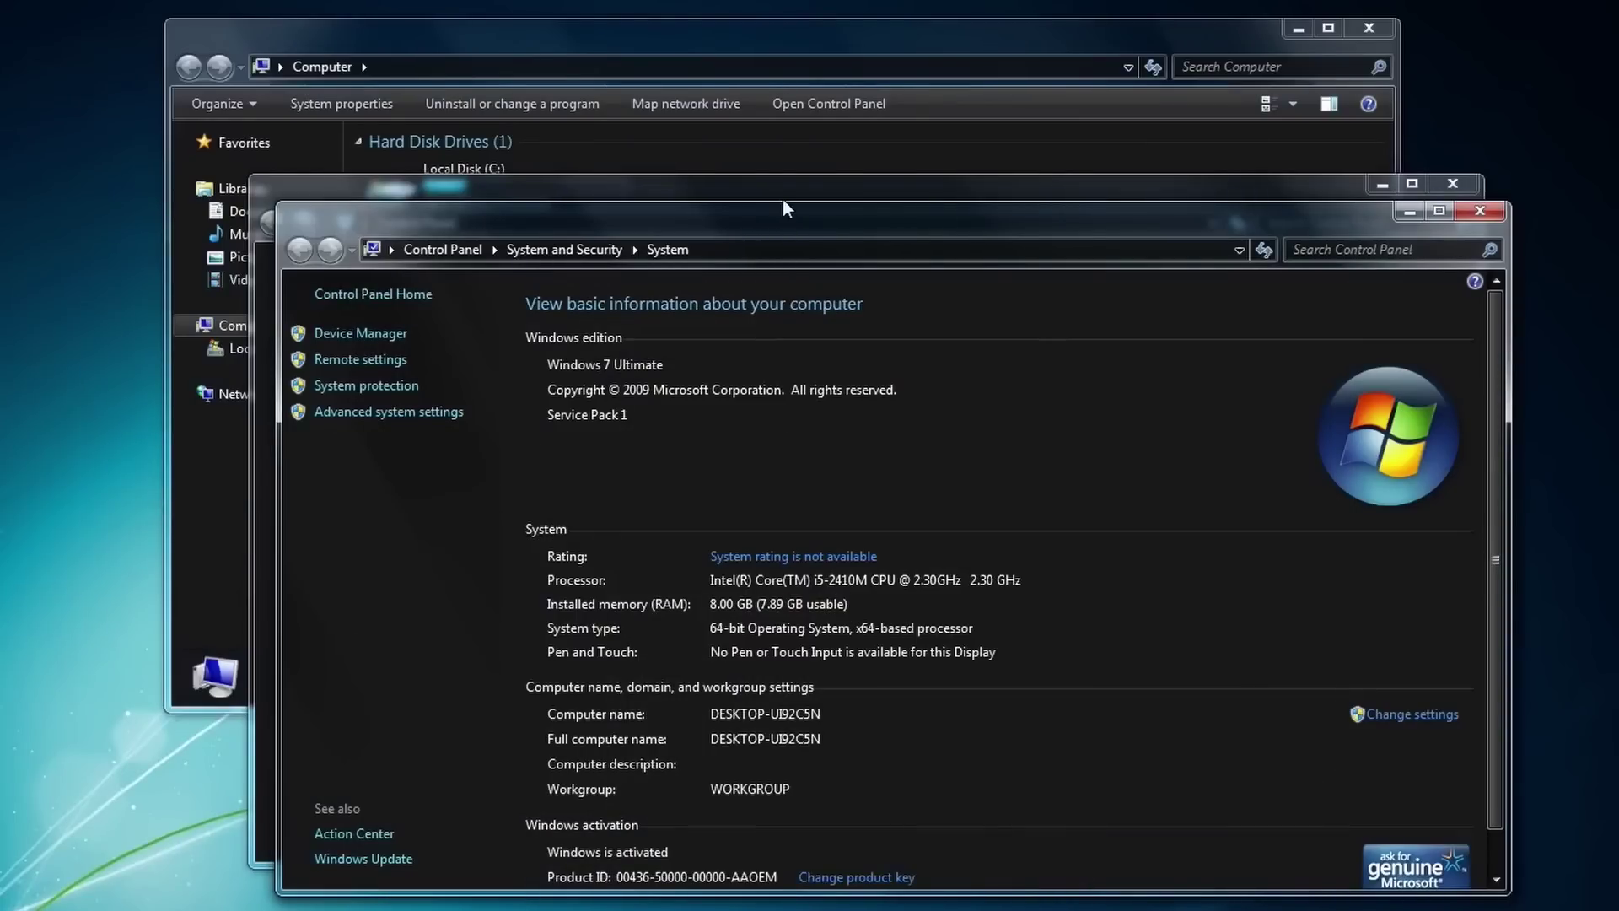
- Move the System window, then try turning on automatic updates on the Windows Update page
drag(816, 233, 798, 92)
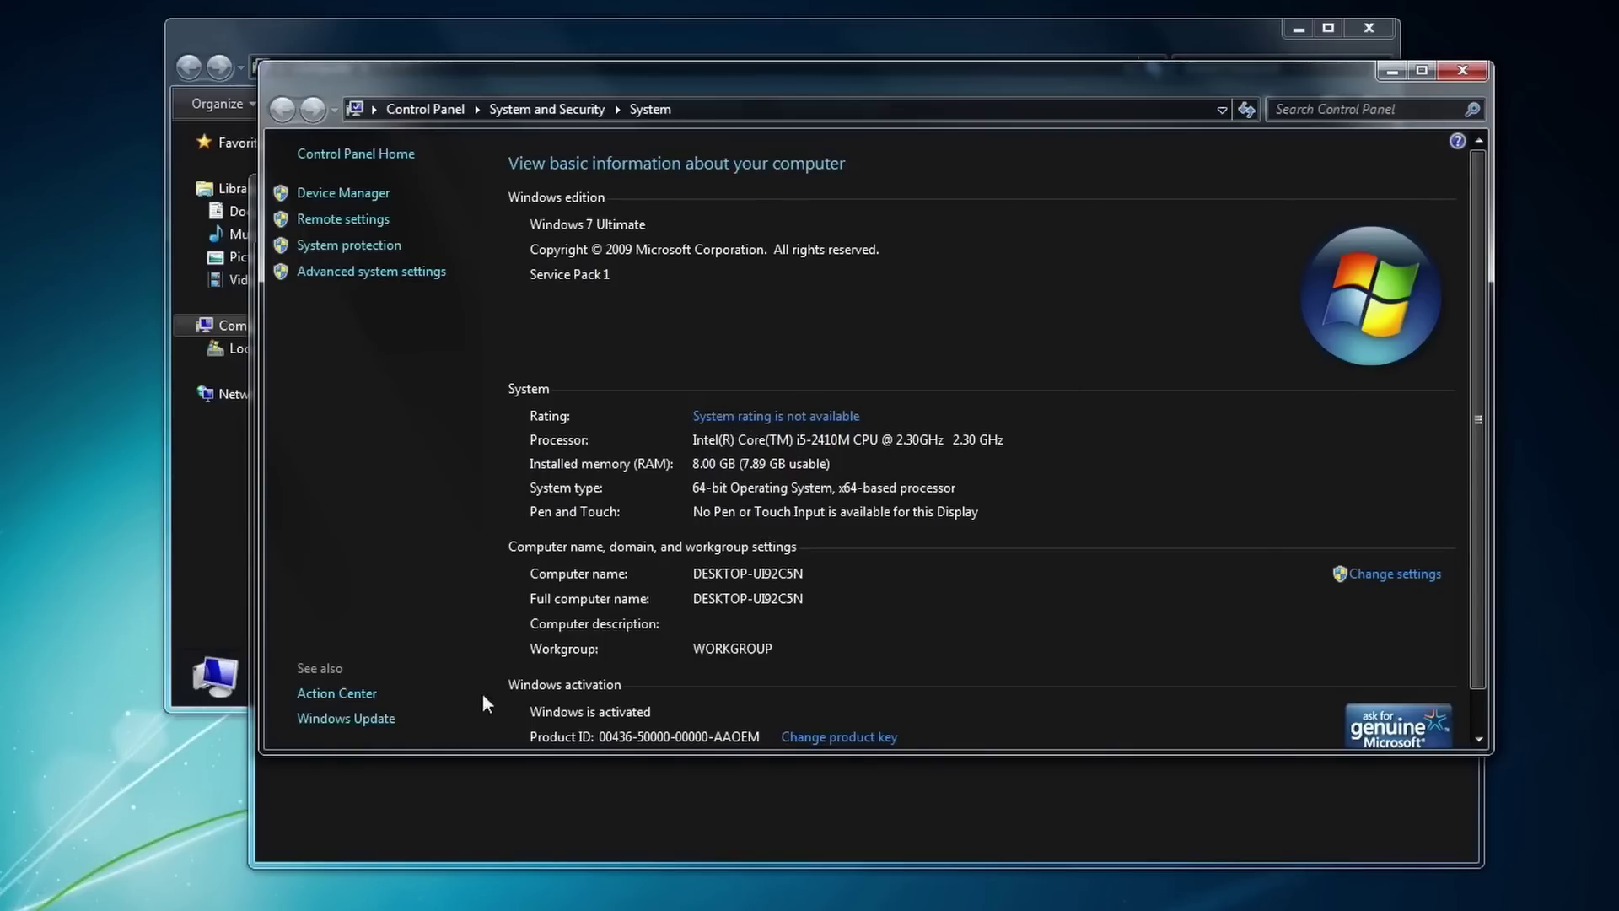
click(393, 722)
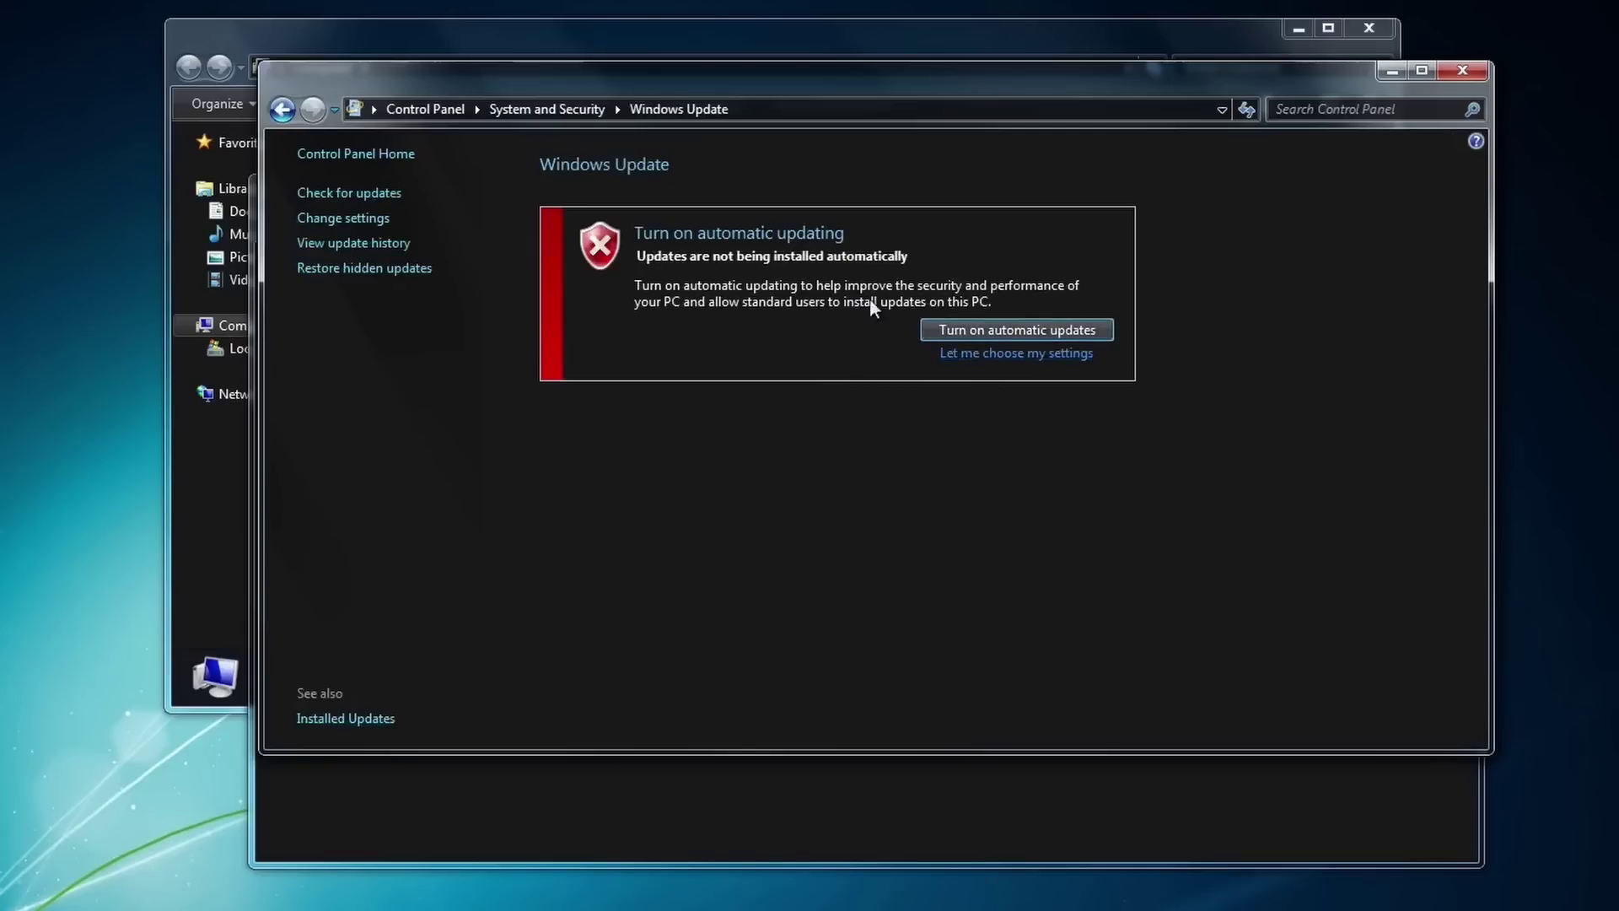
click(961, 329)
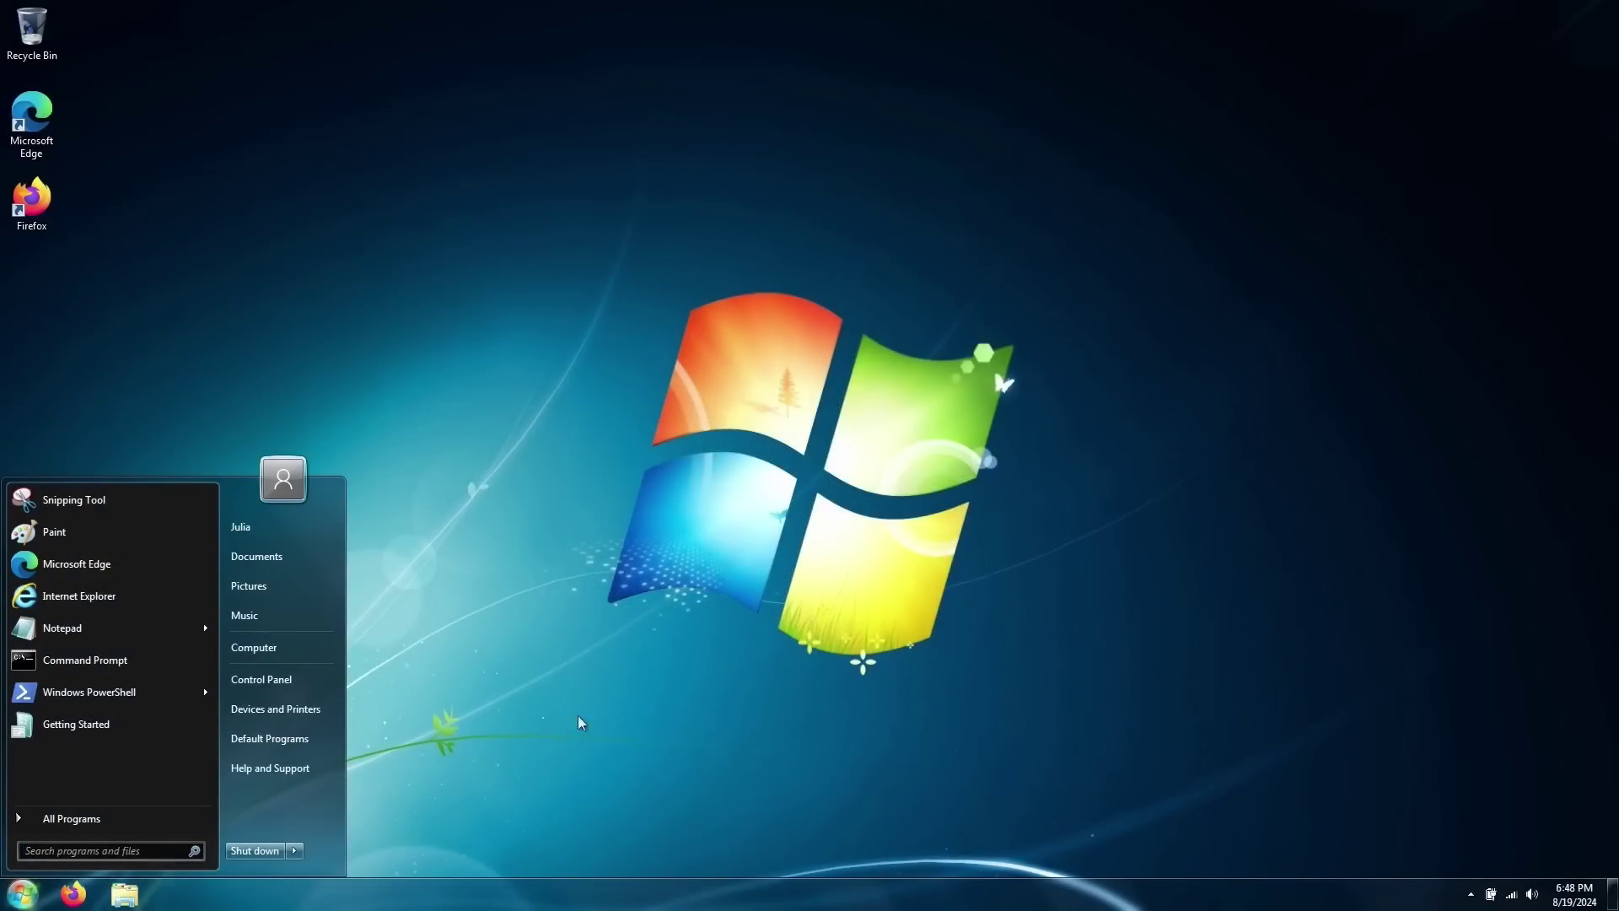
- Run Check for updates under Update & Security in Windows Settings
click(579, 723)
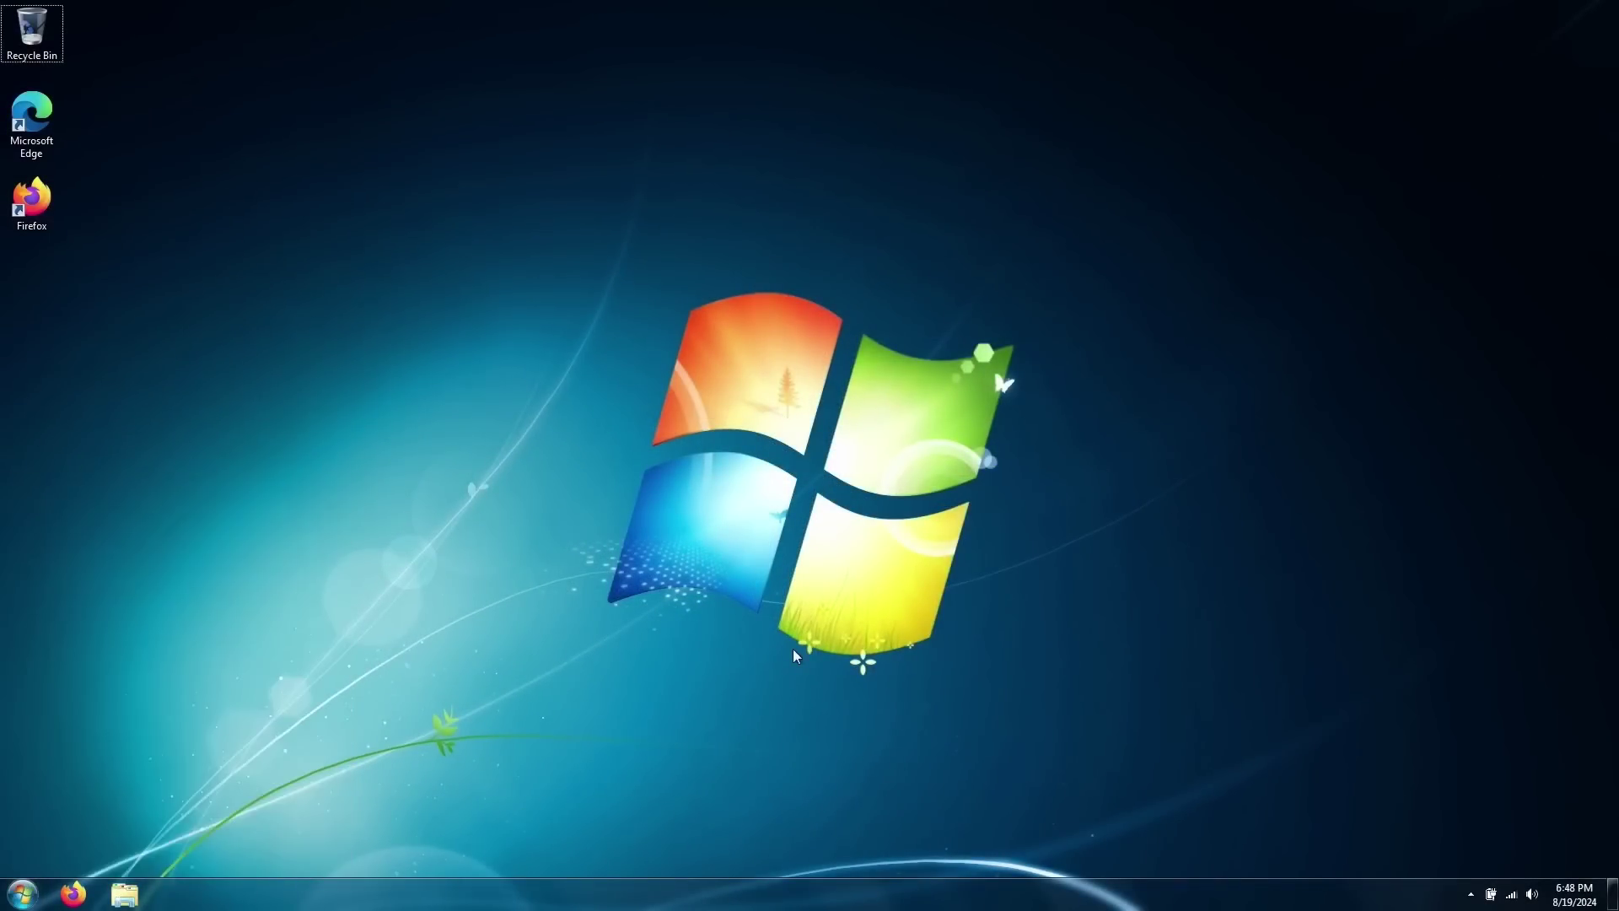
key(super+i)
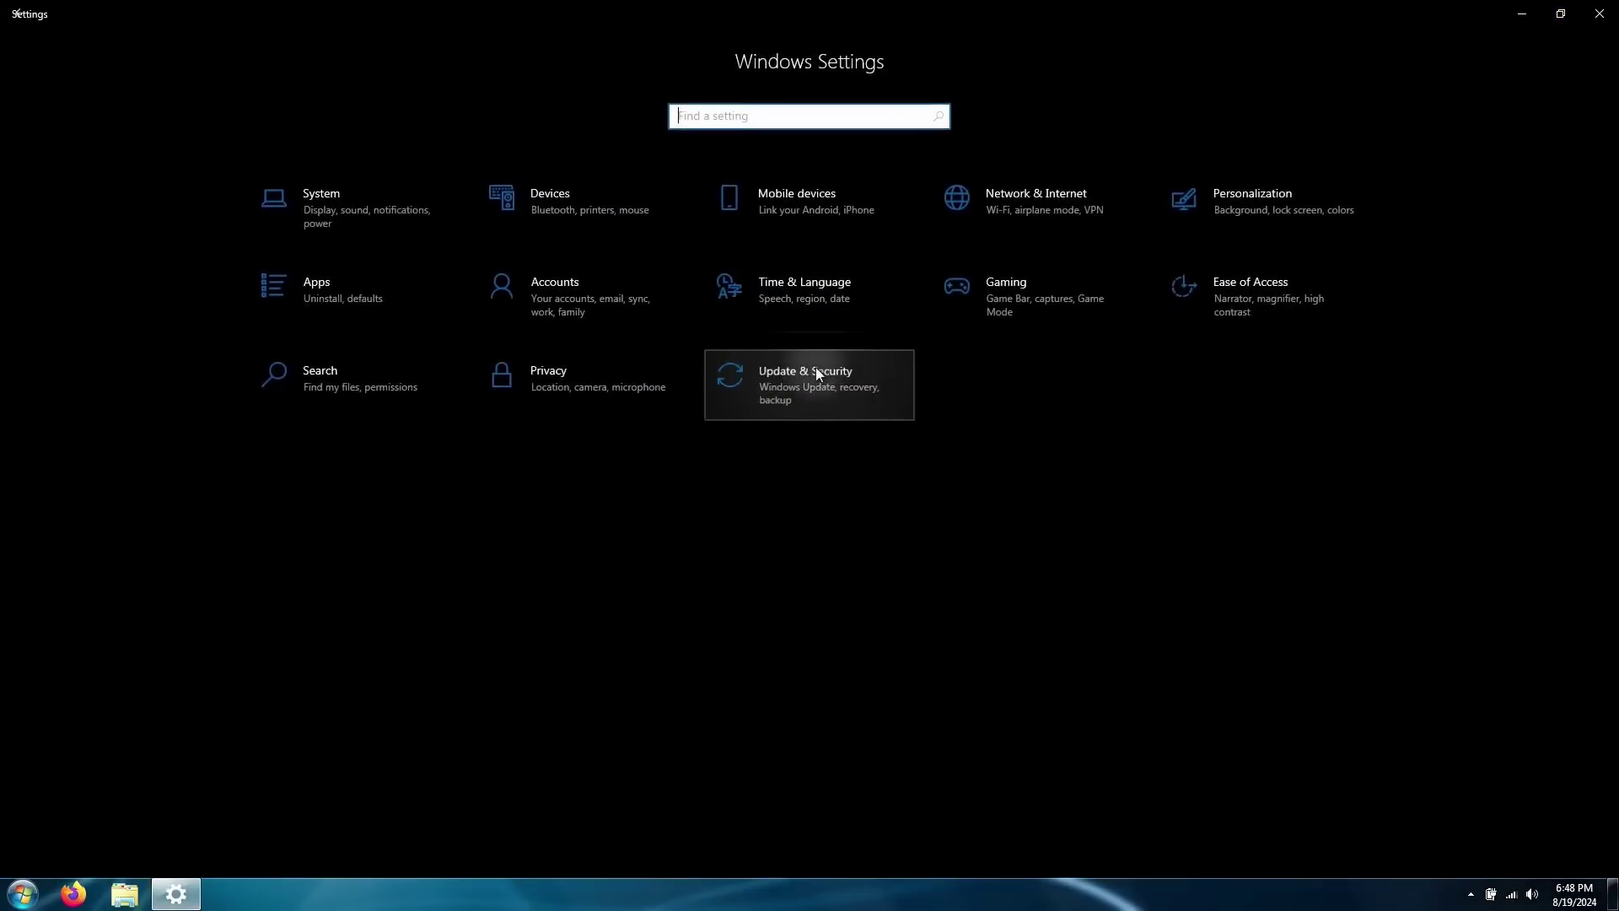
click(816, 371)
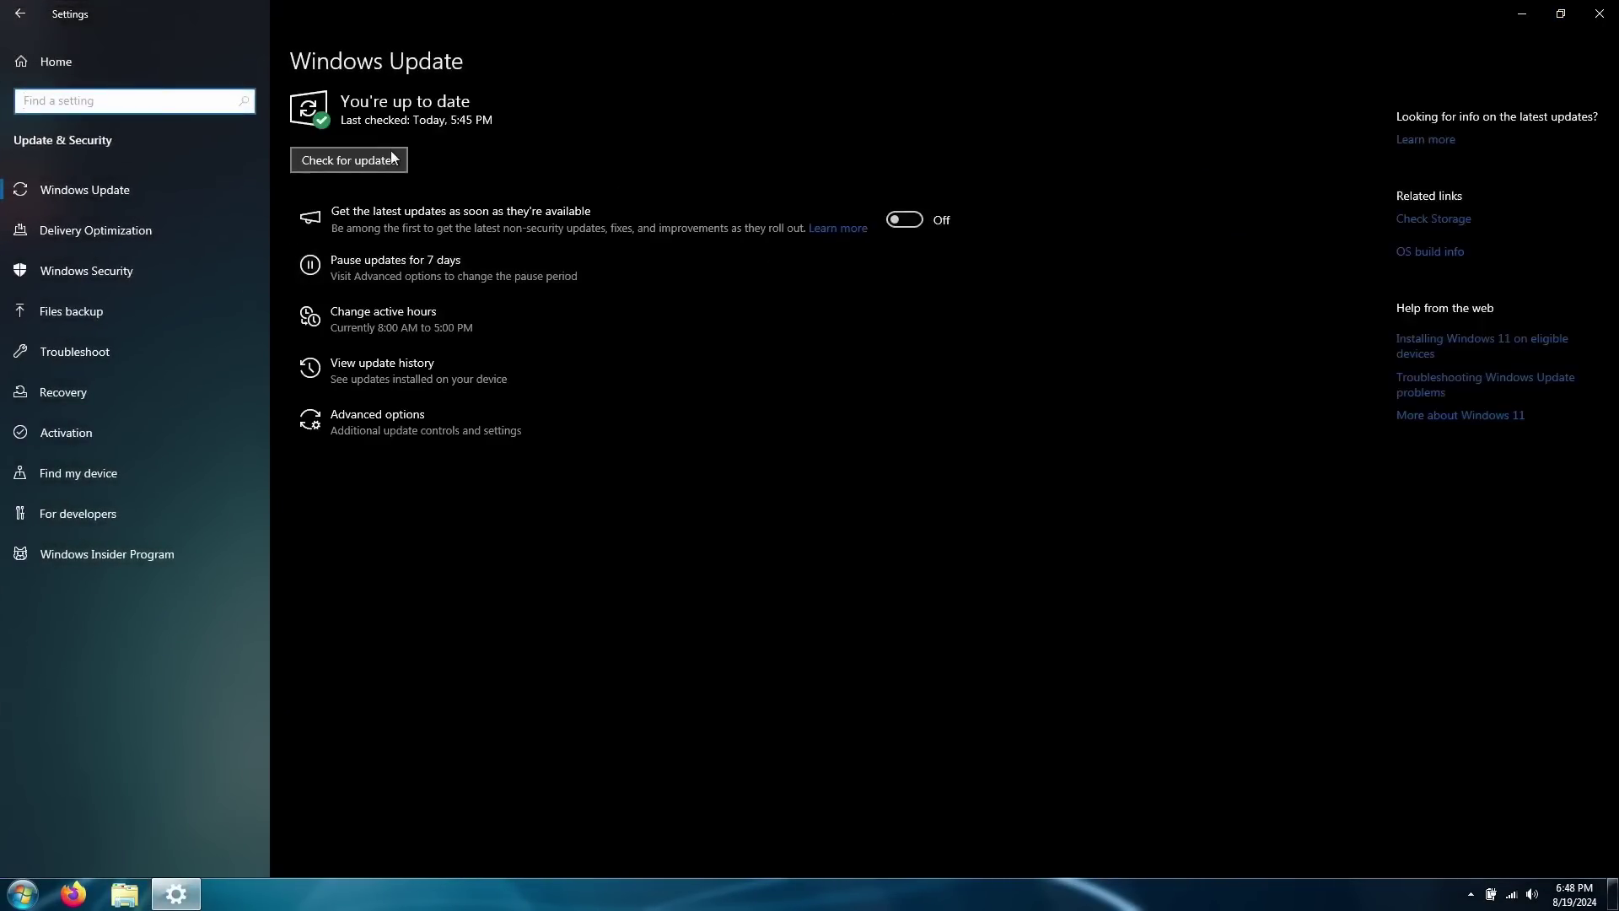
click(389, 162)
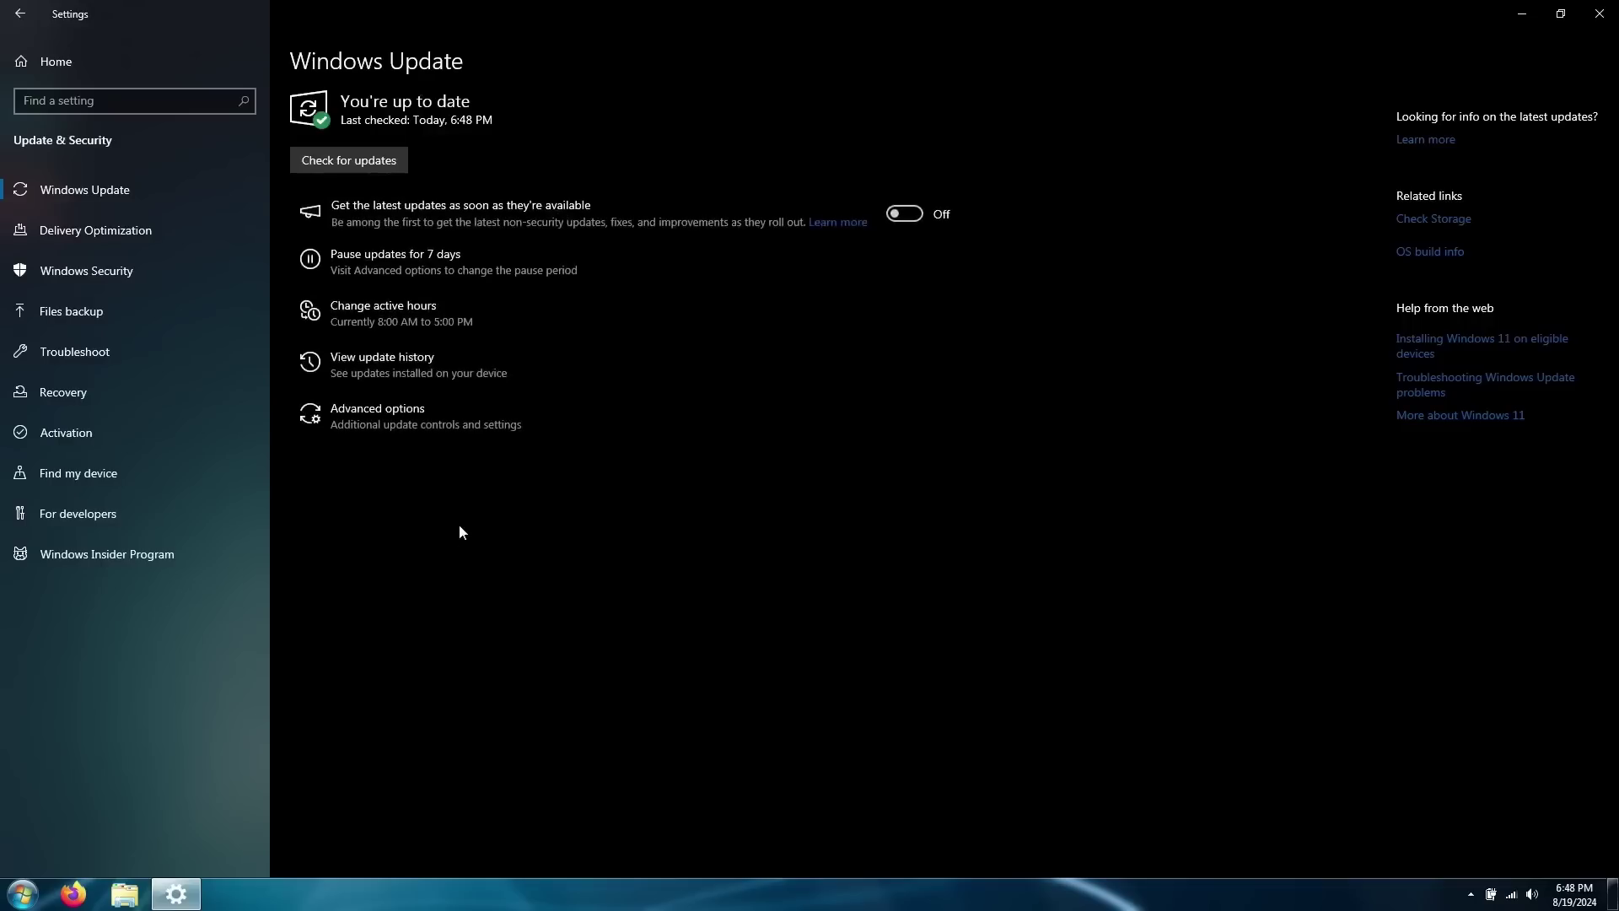
- Open the Computer window from the Start menu
key(super)
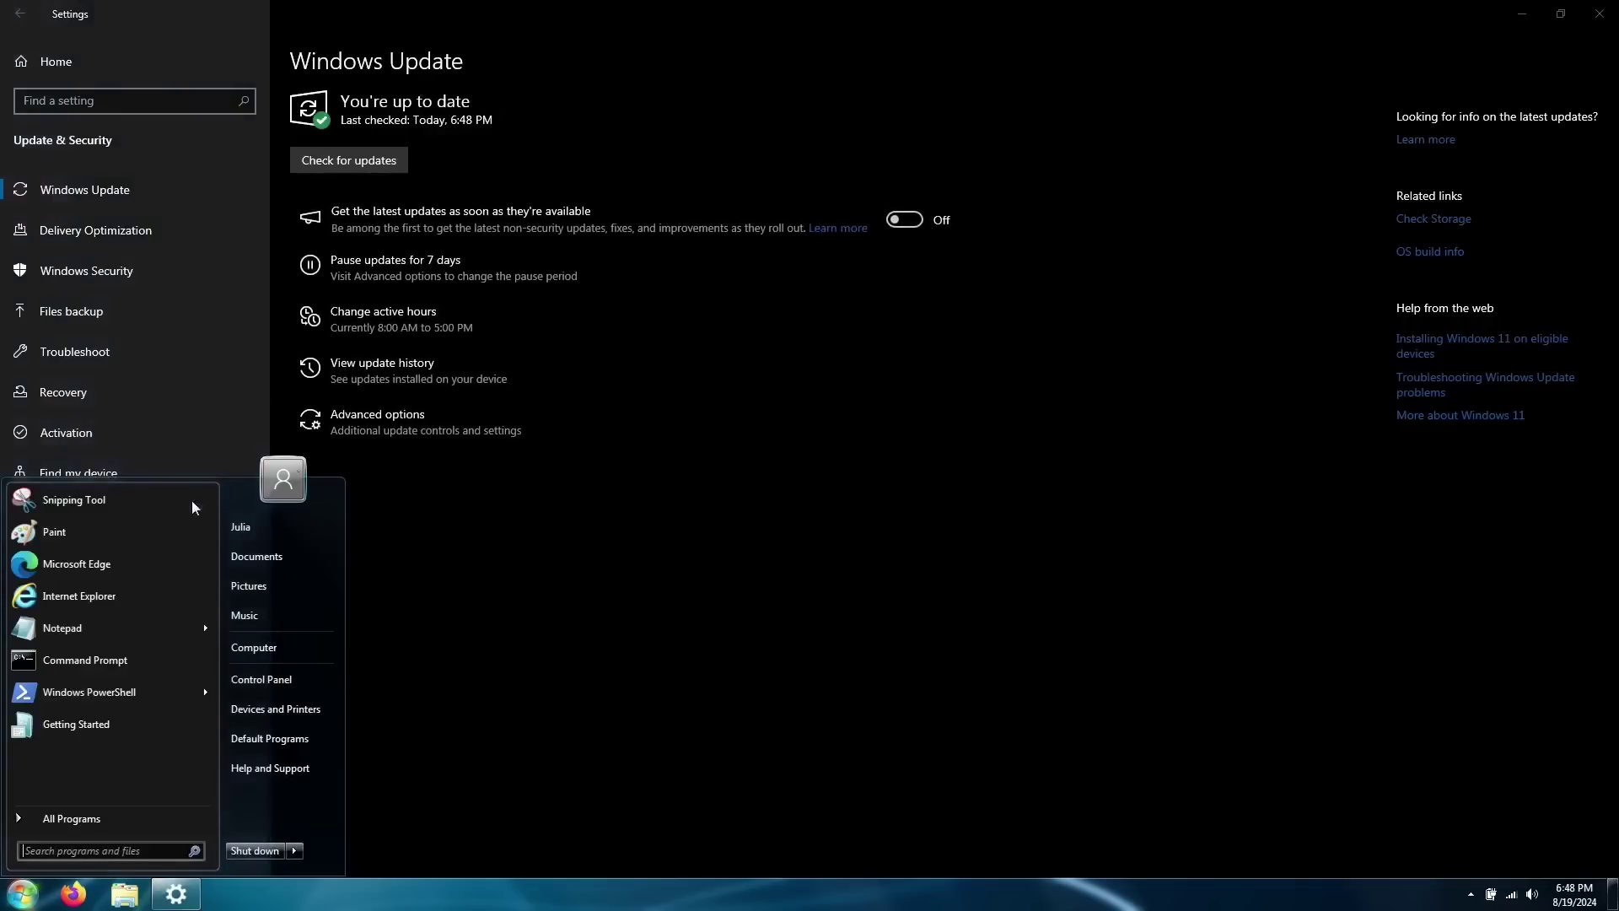
click(195, 504)
key(super)
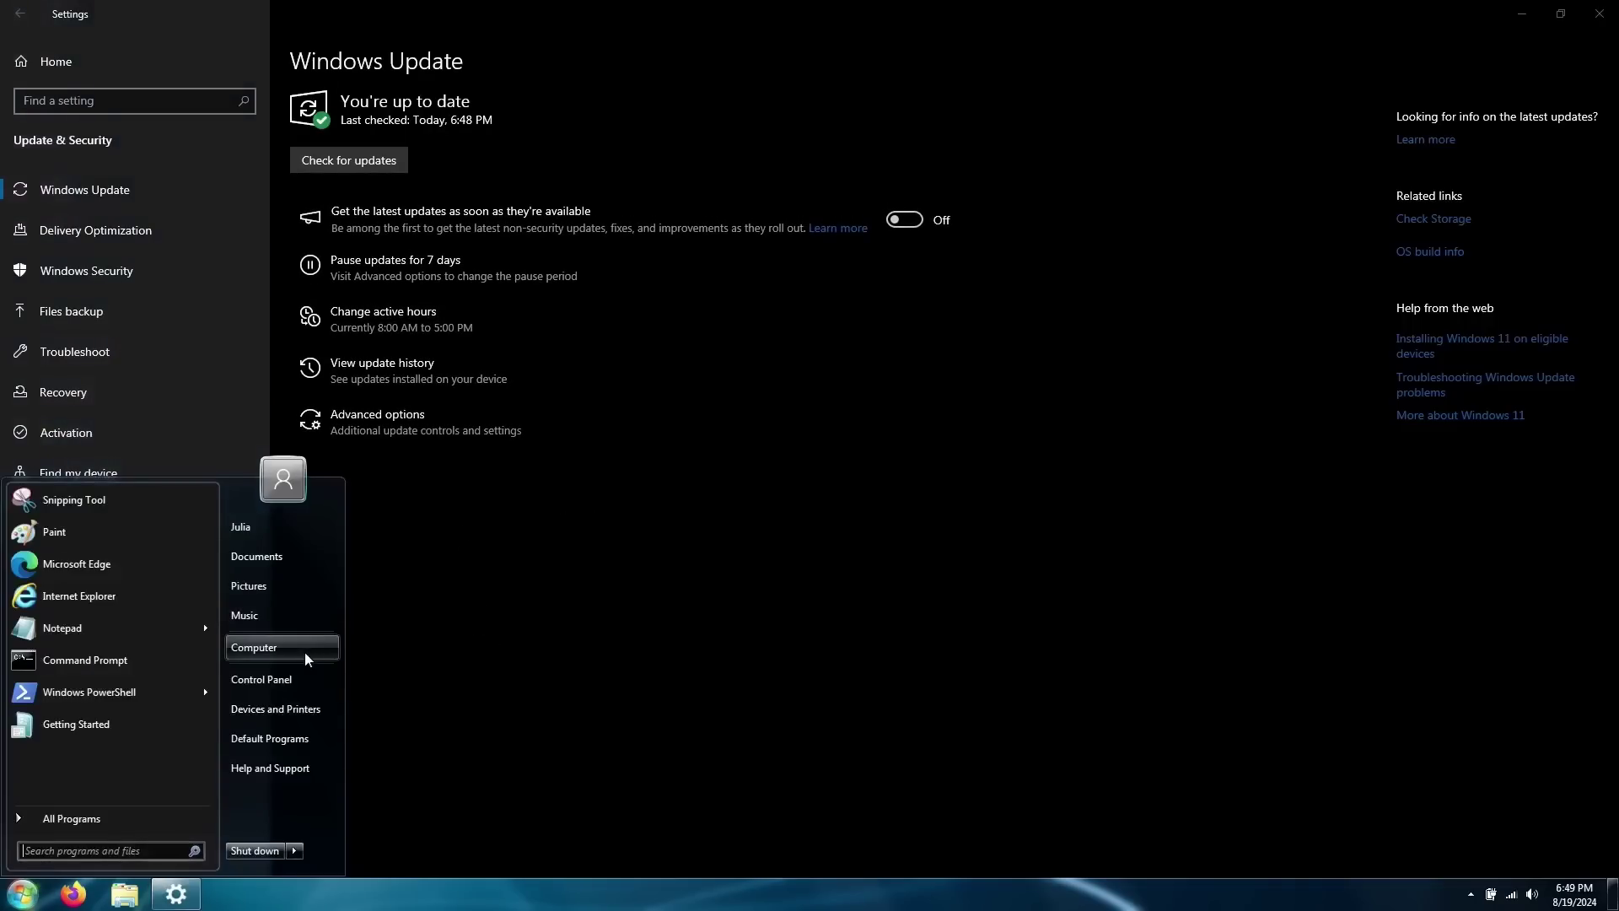
click(305, 645)
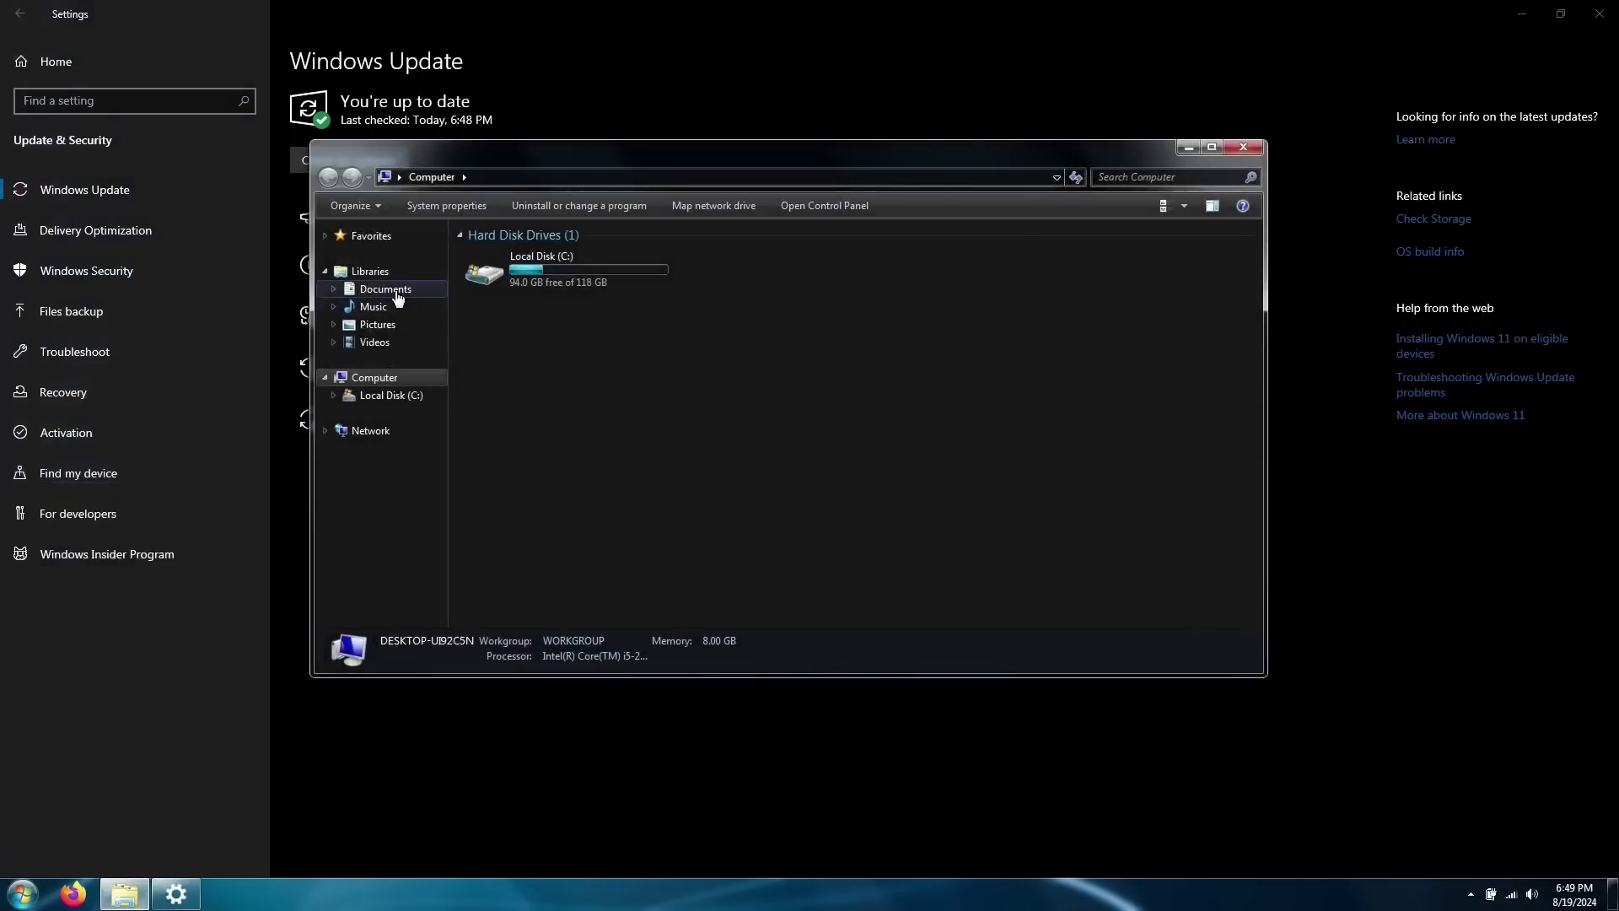
- Create a new library in Libraries named 'Downloads'
click(371, 271)
click(215, 153)
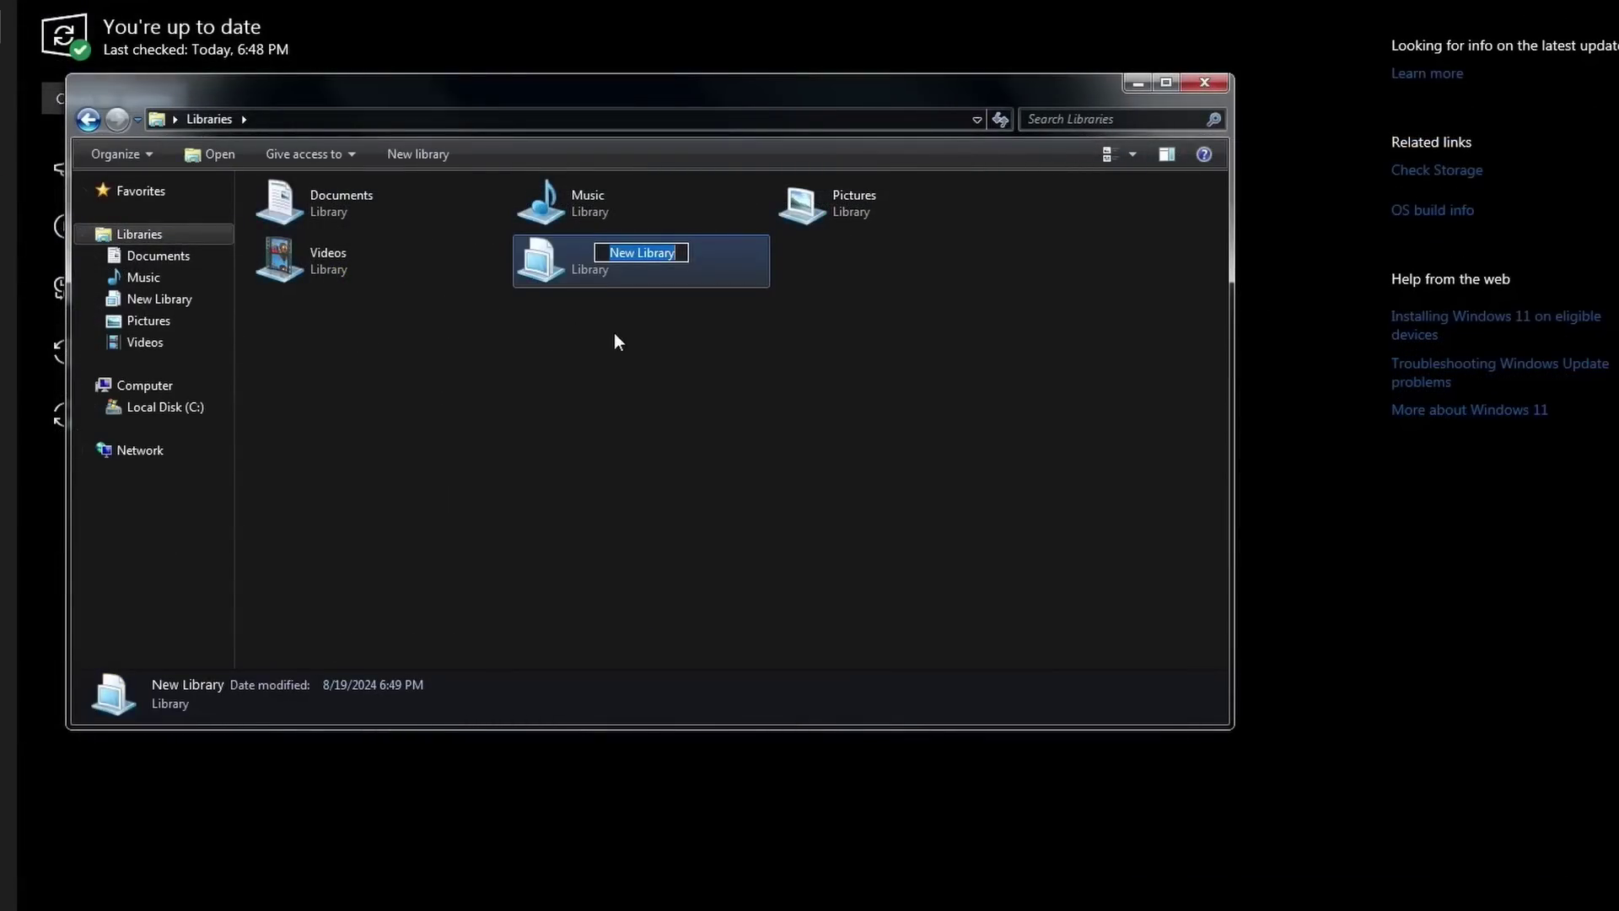
text(Downloads)
key(Return)
- Add C:\Users\<user>\Downloads as a location in the Downloads library's properties
right_click(656, 253)
click(743, 560)
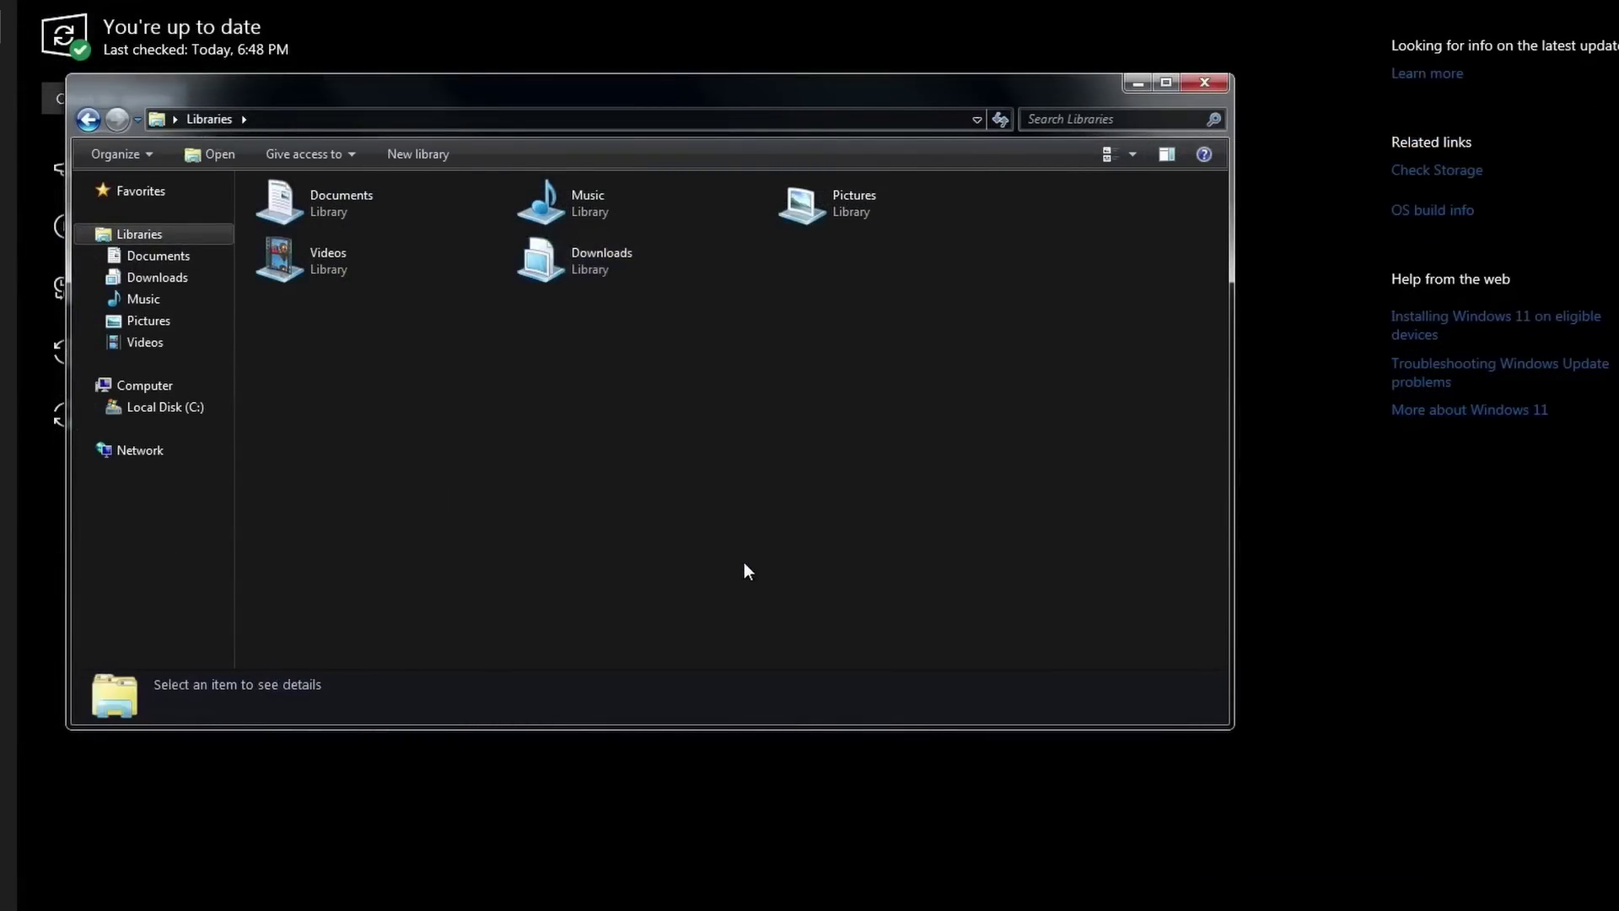
right_click(615, 285)
right_click(593, 264)
click(666, 568)
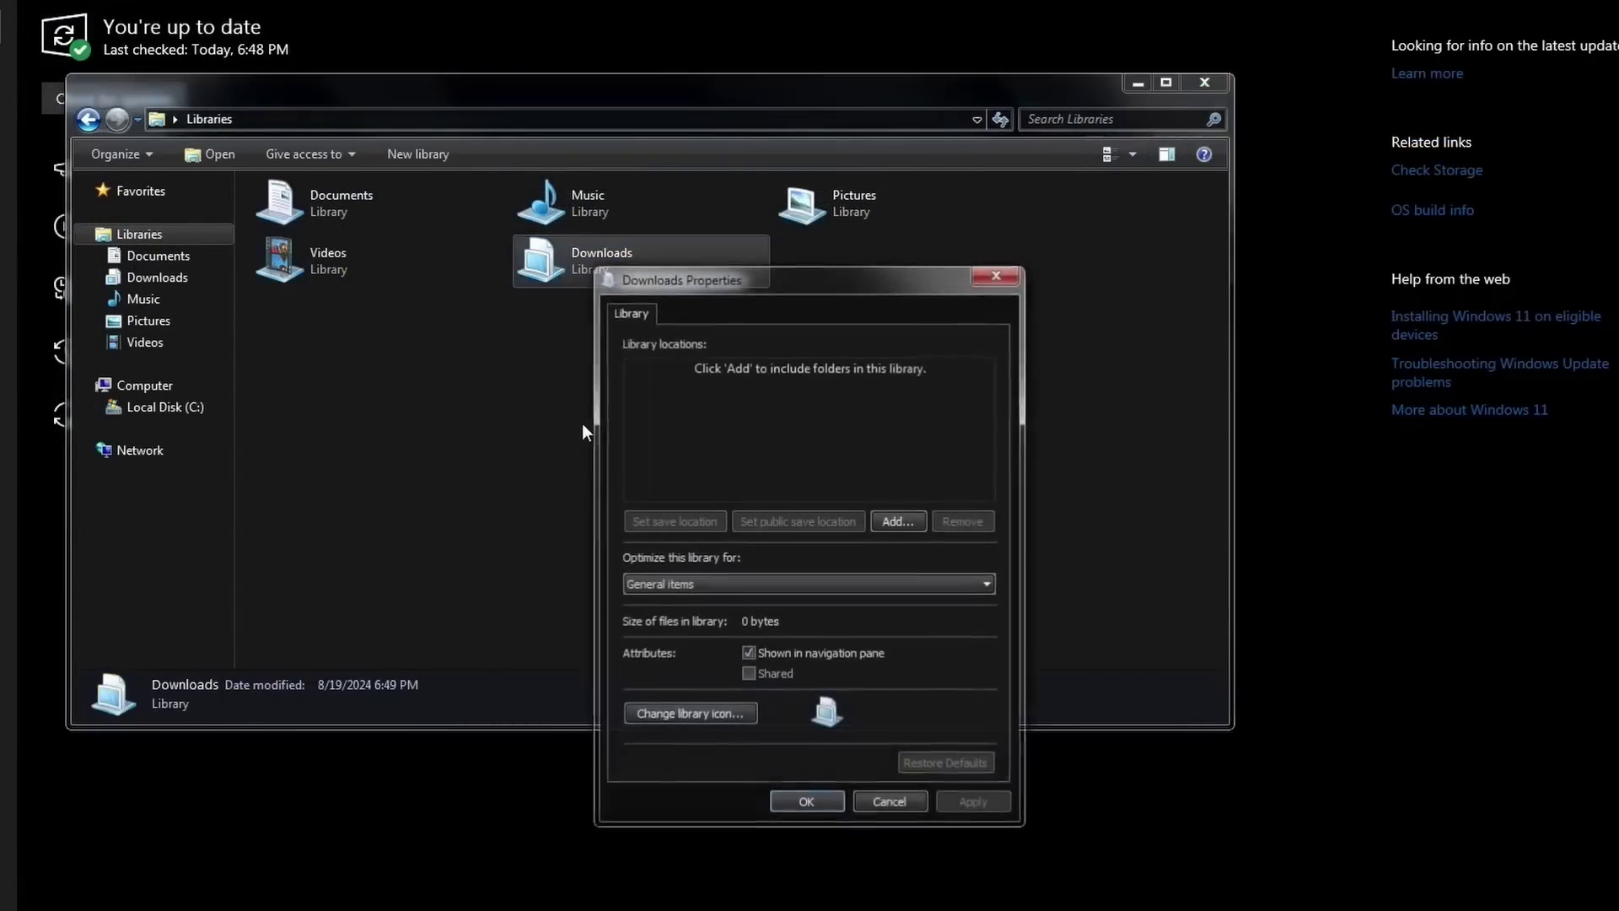
click(870, 510)
click(730, 701)
double_click(894, 546)
double_click(876, 439)
click(883, 522)
click(1399, 816)
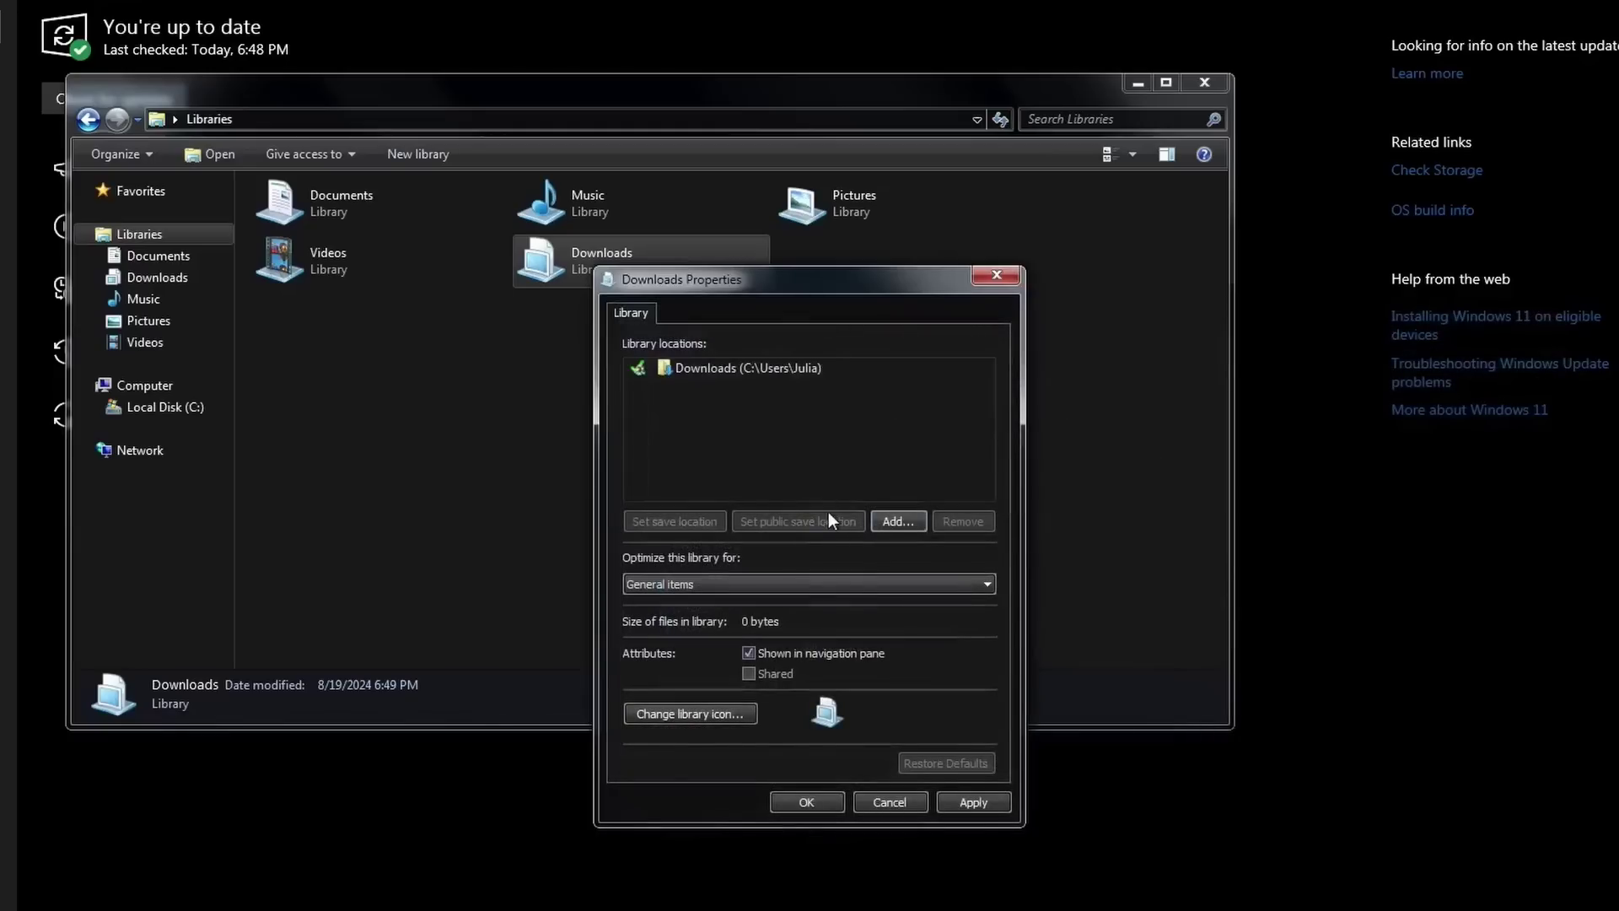
click(974, 802)
- Give the library a downloads-style icon, save its properties, and open it
click(708, 713)
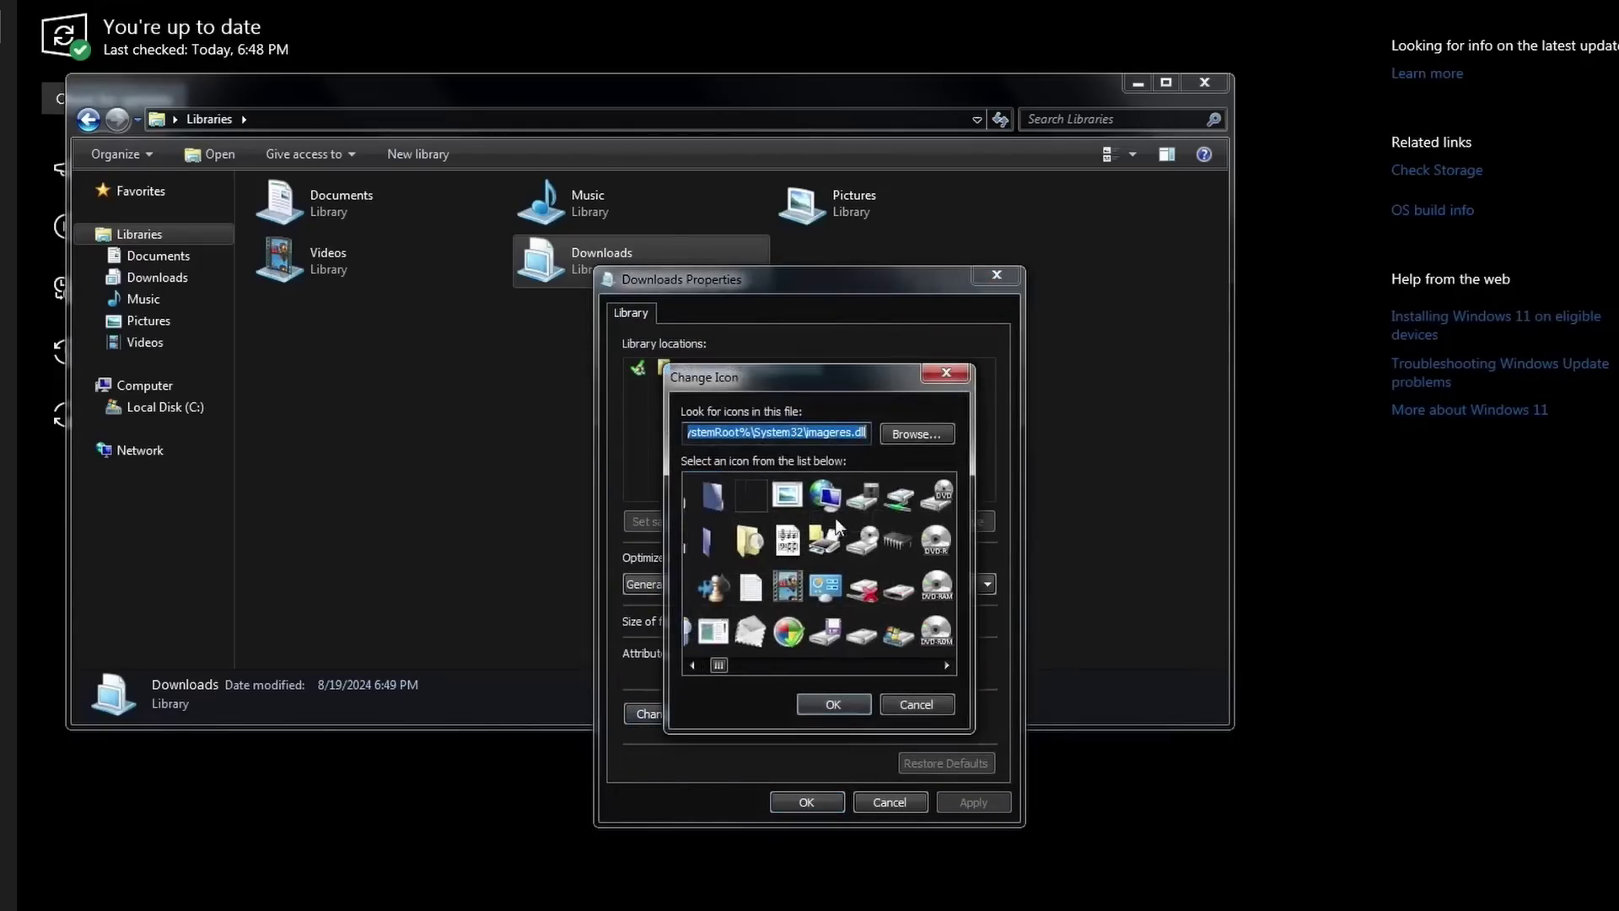
scroll(852, 557, down, 5)
click(912, 560)
click(850, 705)
click(806, 802)
click(214, 283)
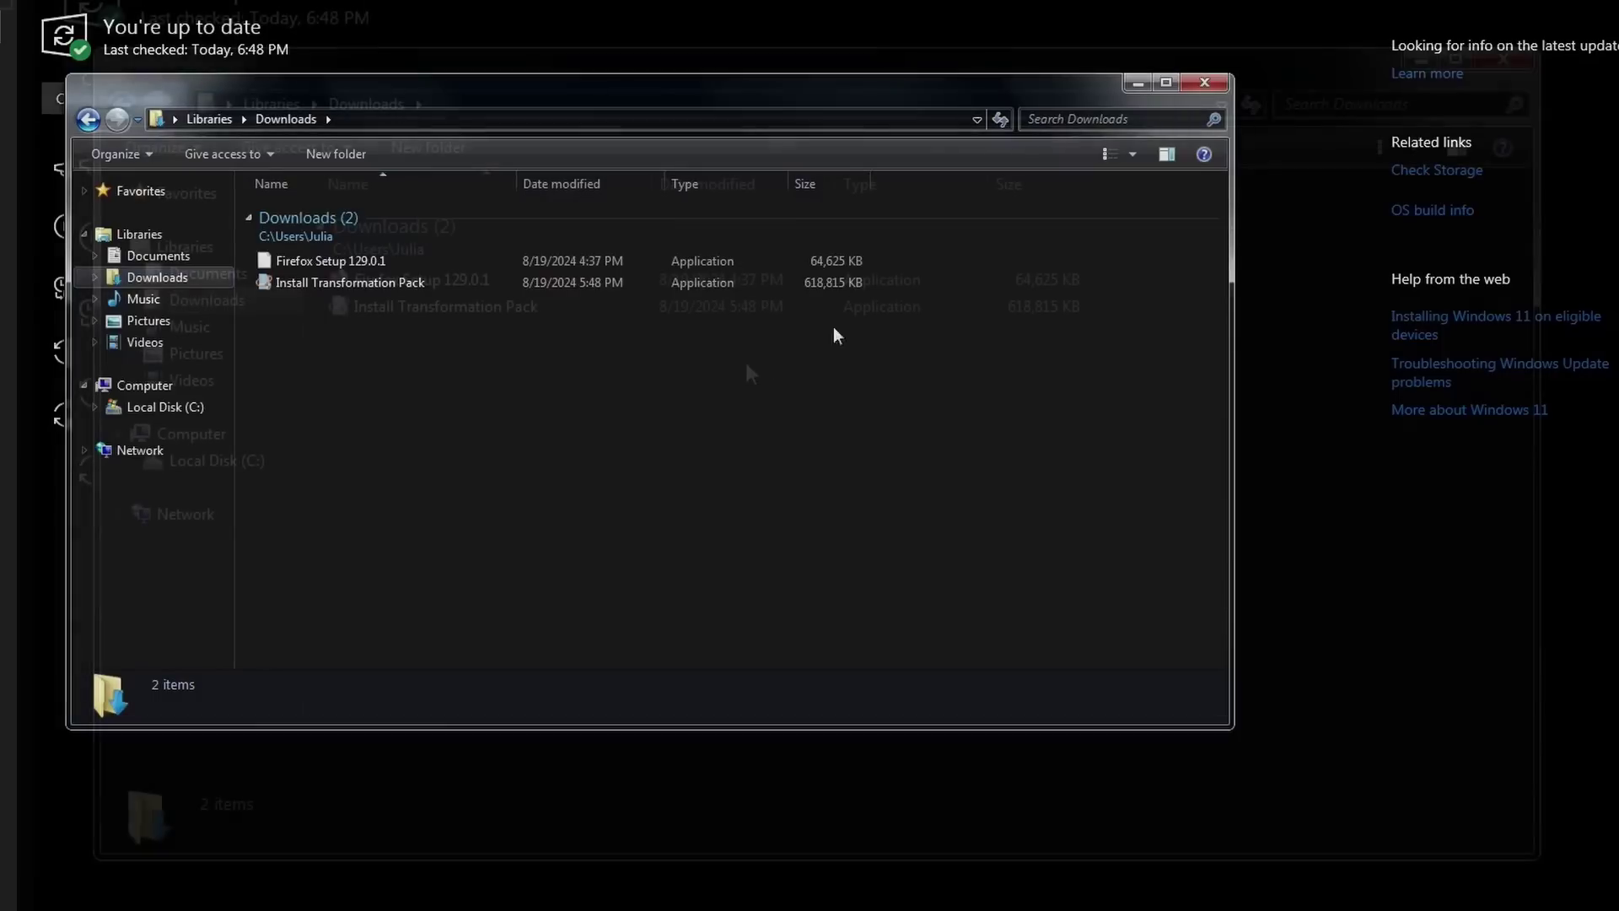
- Launch Install Transformation Pack, dismiss the access error, relaunch it, and approve User Account Control
double_click(447, 281)
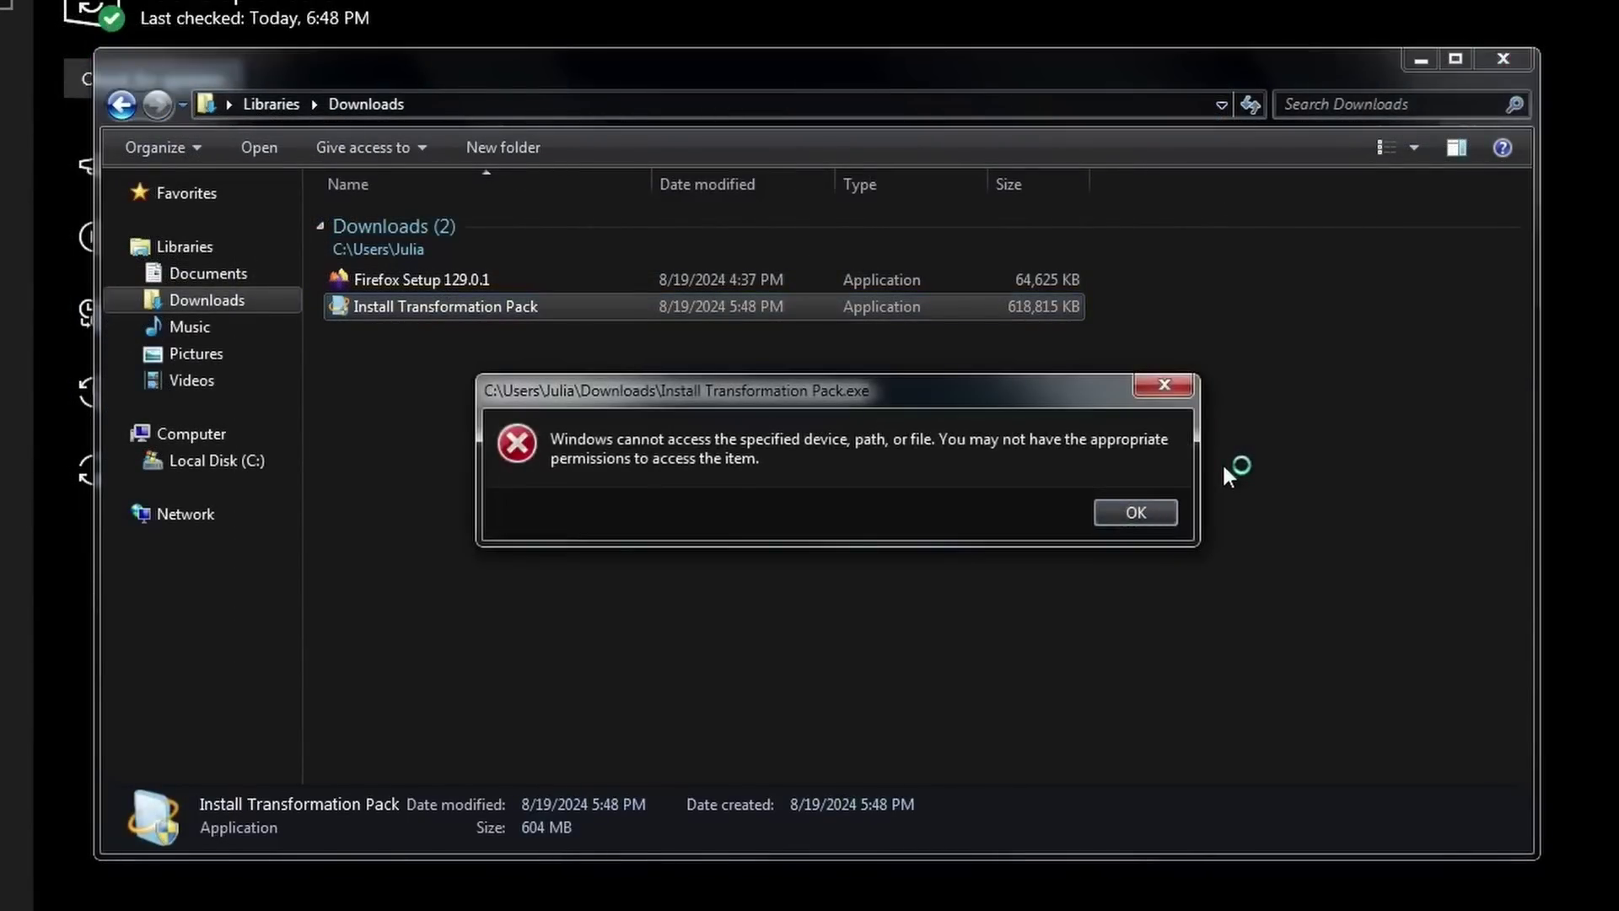
click(1135, 513)
double_click(466, 308)
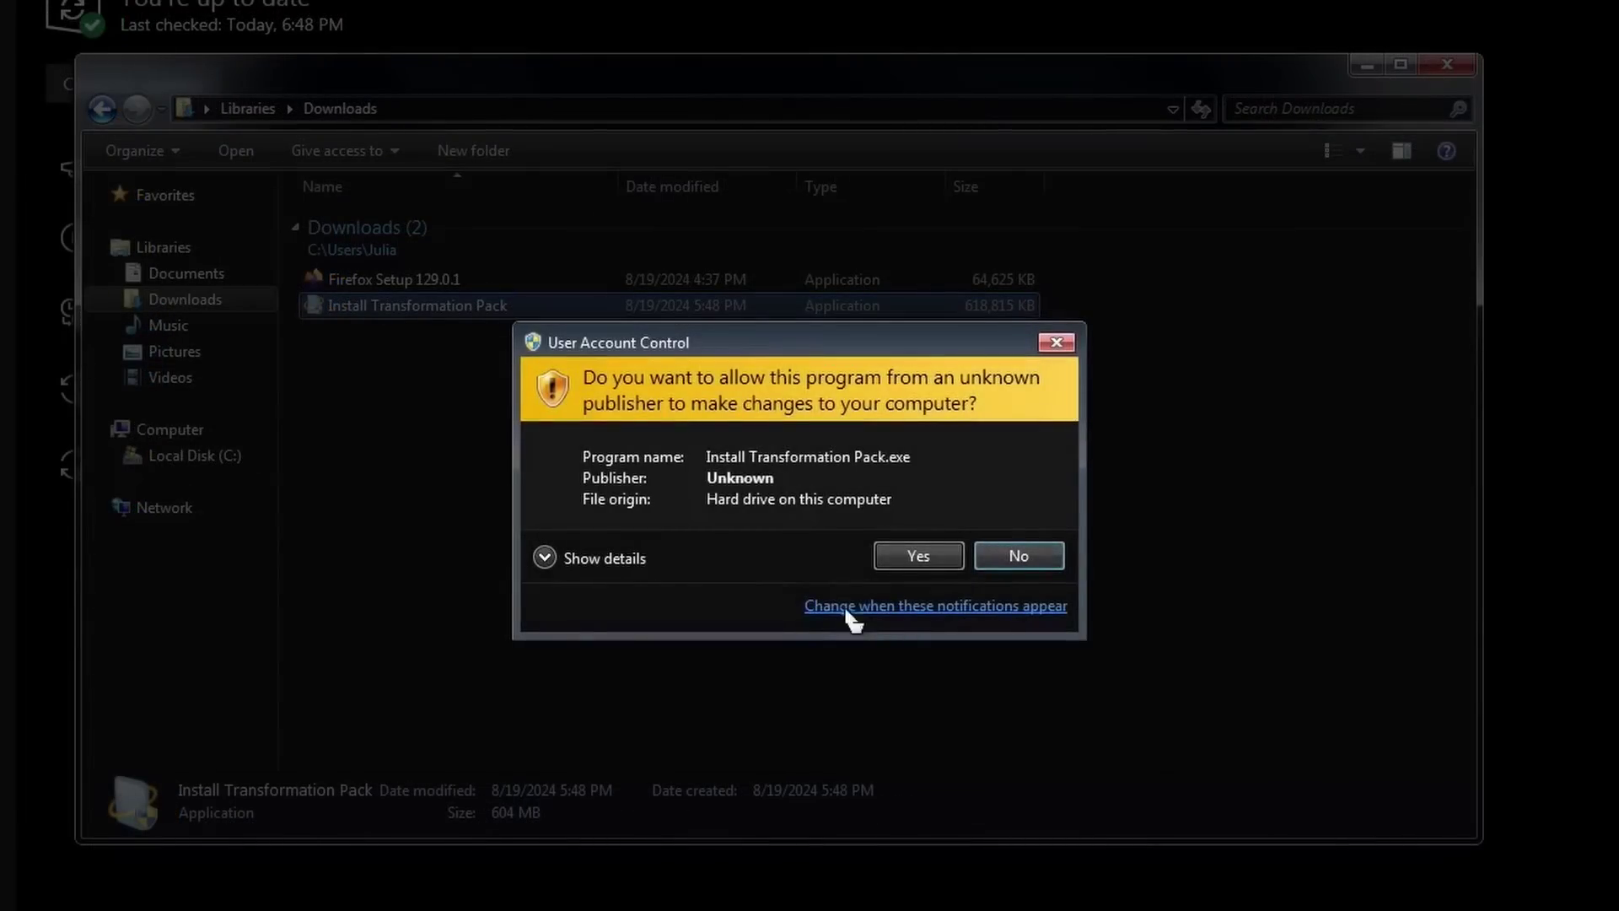
click(934, 557)
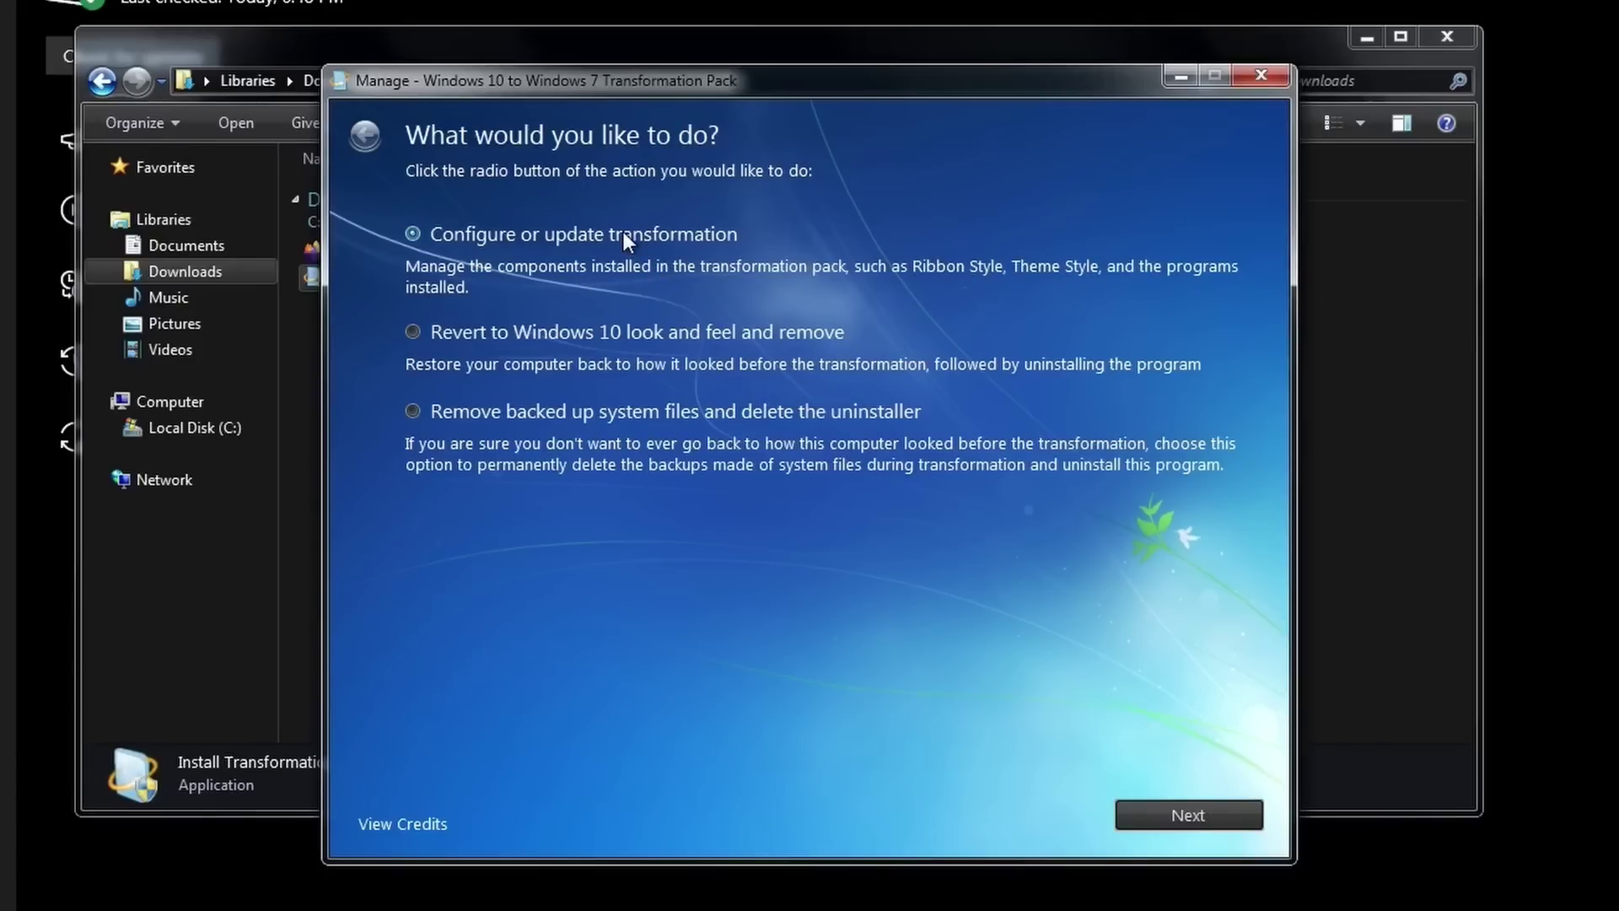
- Select 'Revert to Windows 10 look and feel', then close the Manage window without applying it
click(640, 332)
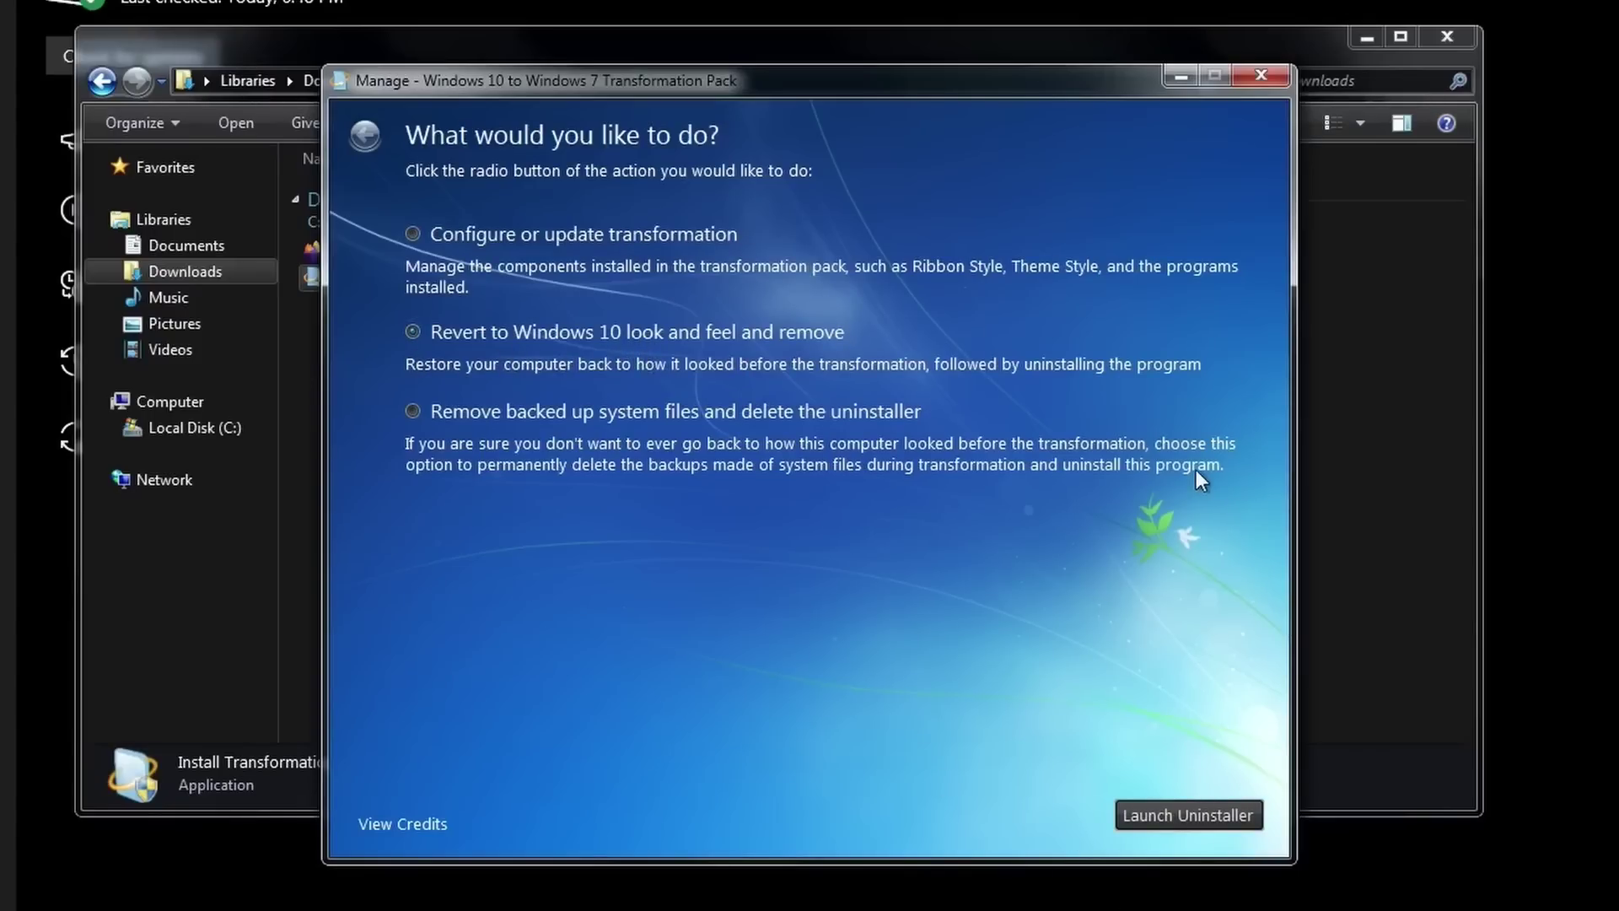
click(1263, 75)
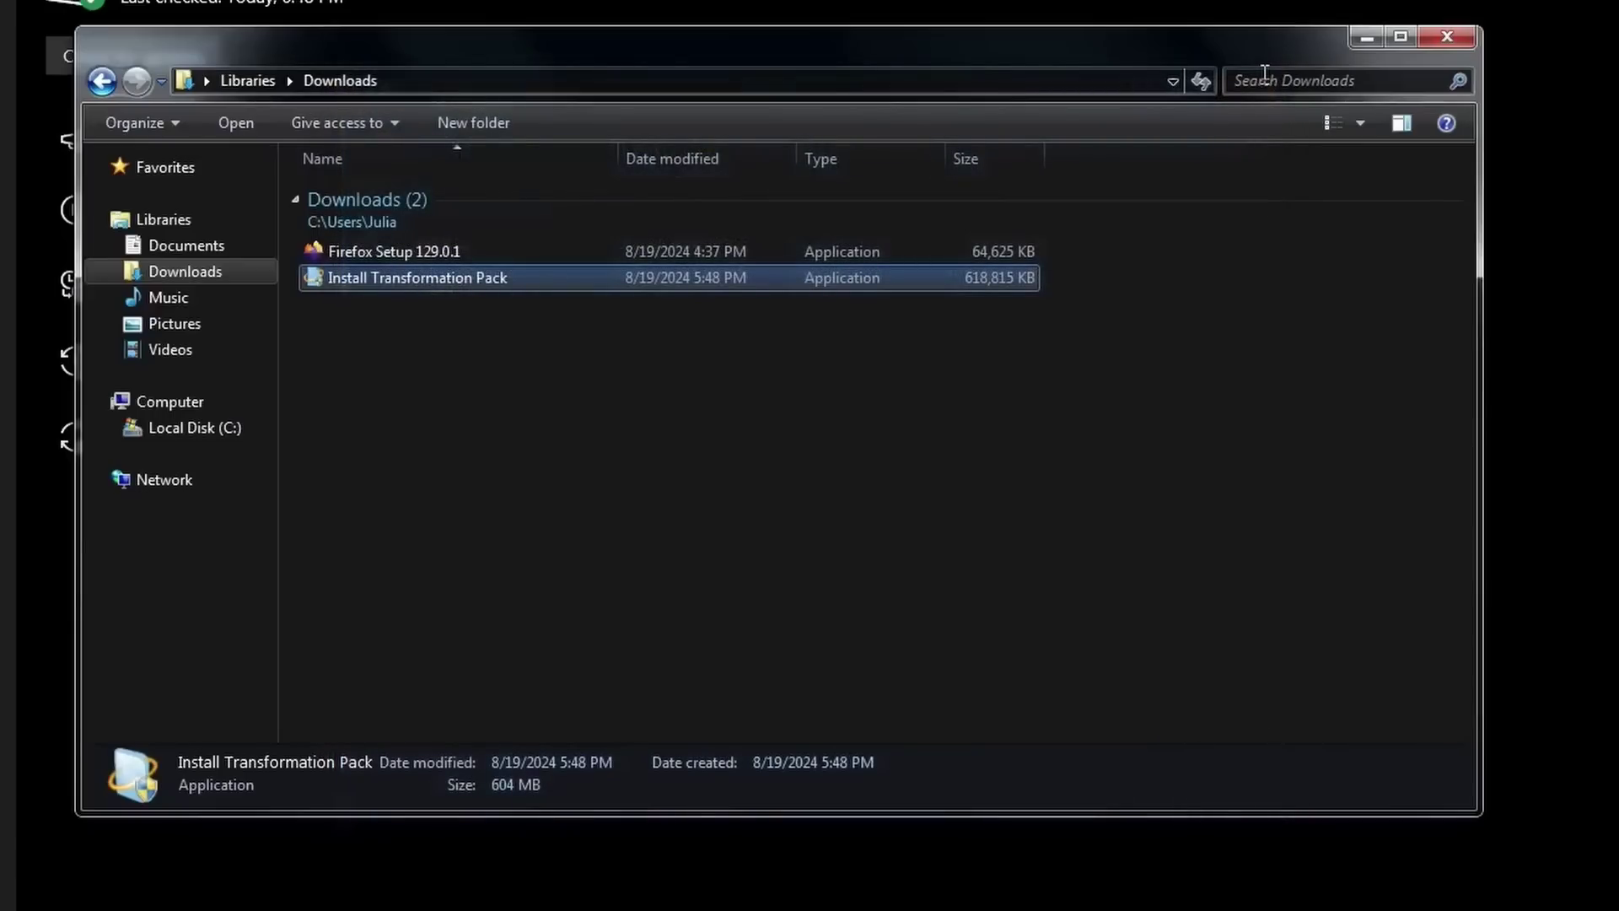
- Close the Downloads and Settings windows and check the battery, network, volume and clock flyouts
click(1447, 36)
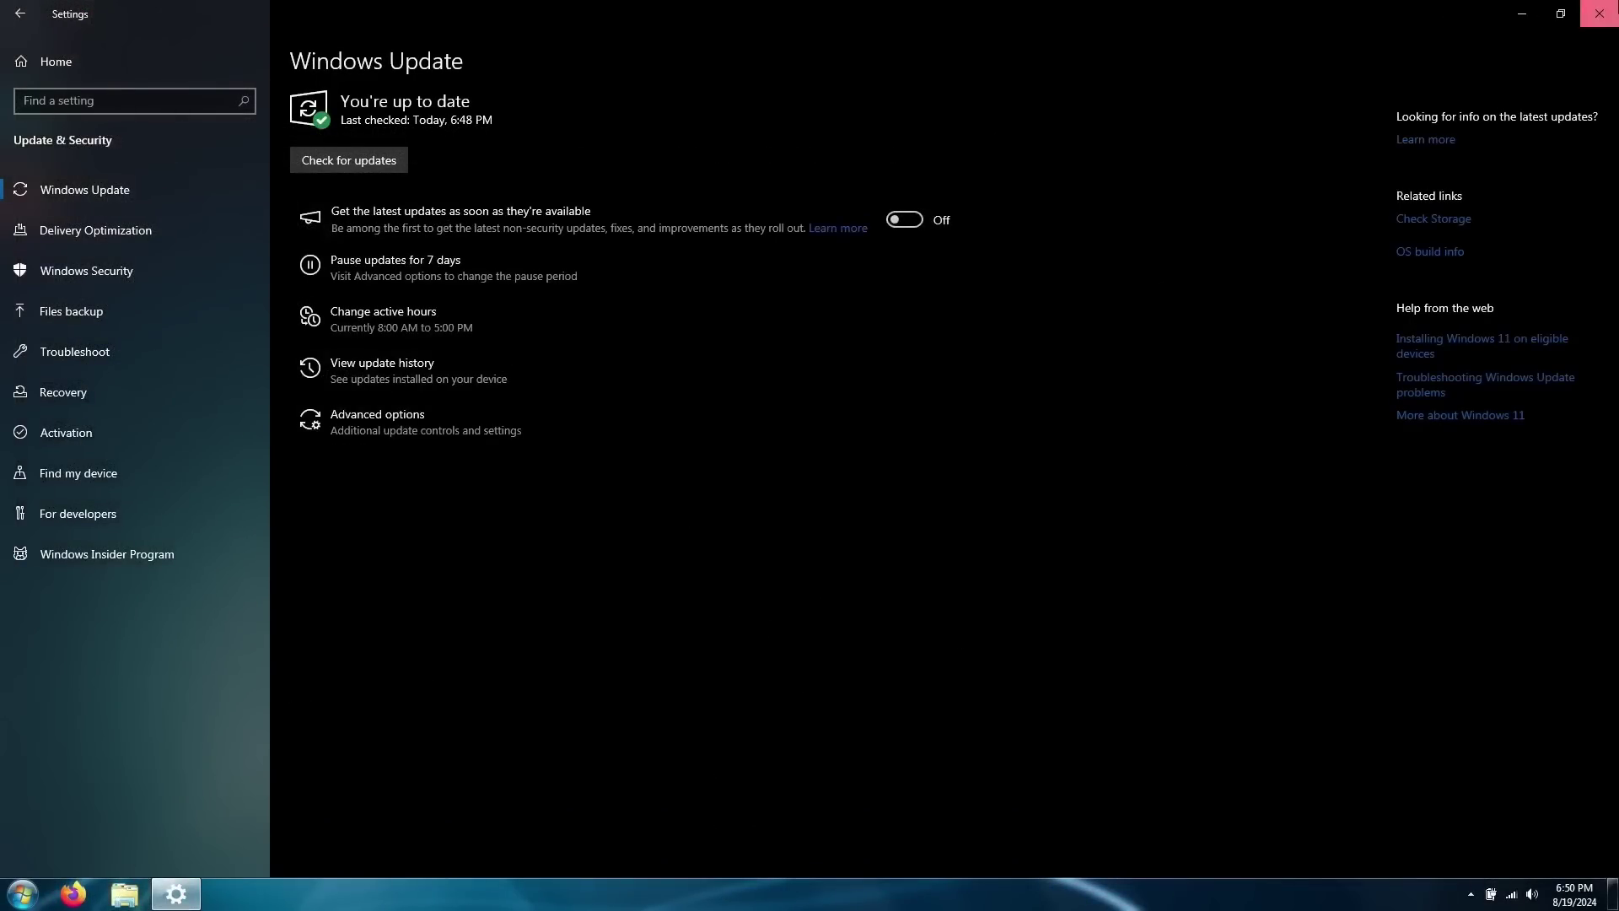
click(1599, 13)
click(1489, 896)
click(1510, 893)
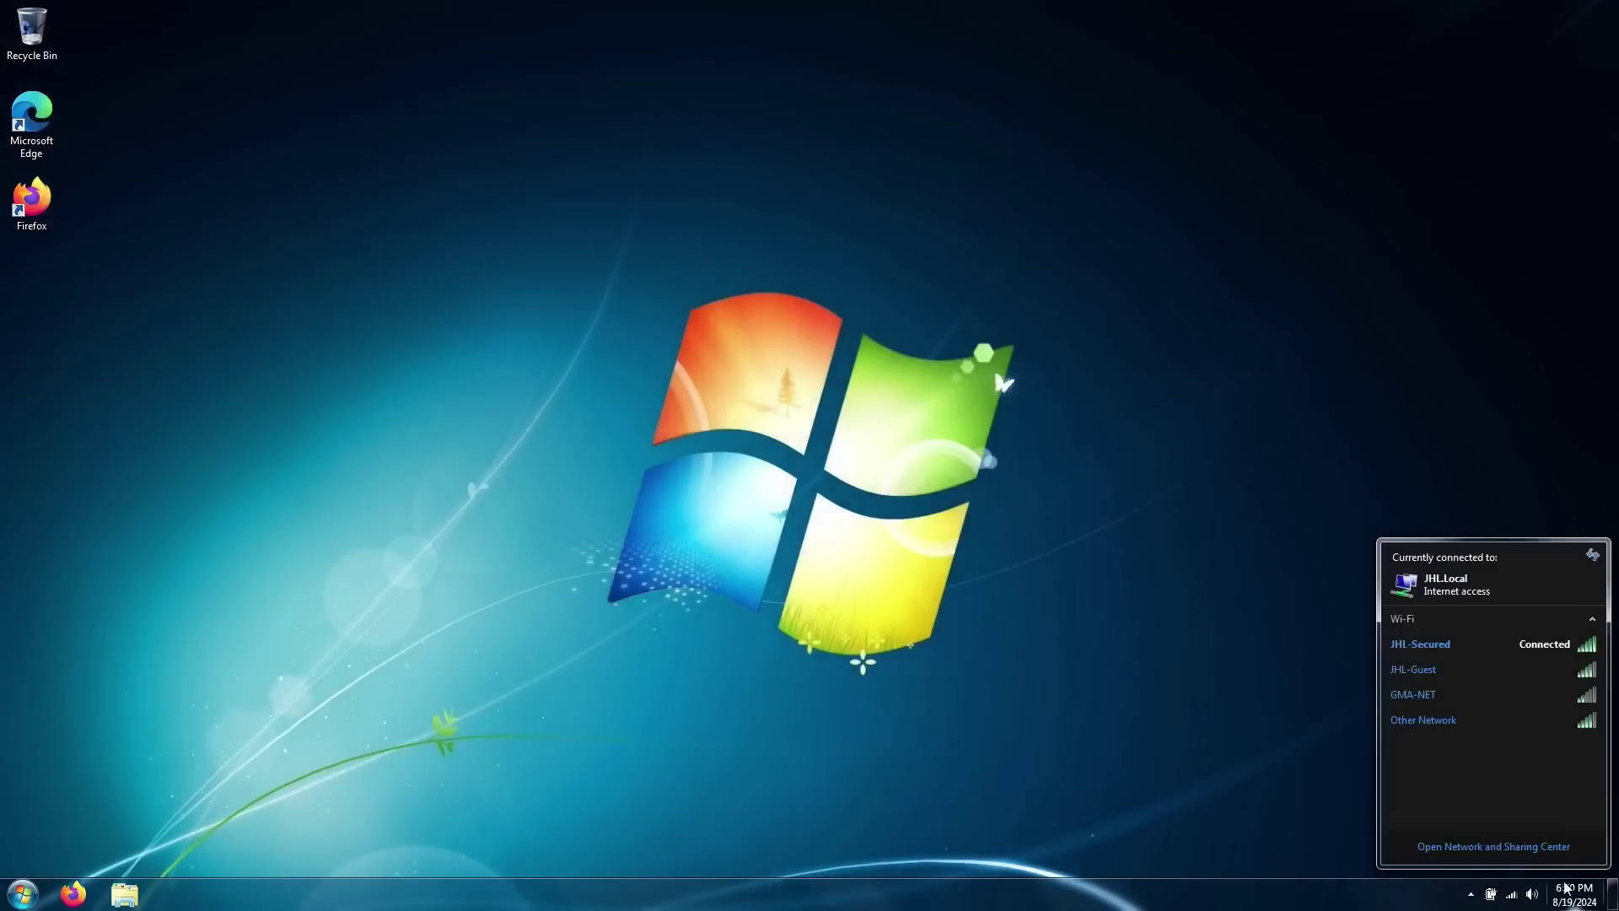
click(1532, 893)
click(1573, 895)
click(1576, 900)
- Apply the Windows 7 Aero theme in Personalization from the desktop menu
click(21, 894)
click(544, 553)
right_click(544, 553)
click(656, 798)
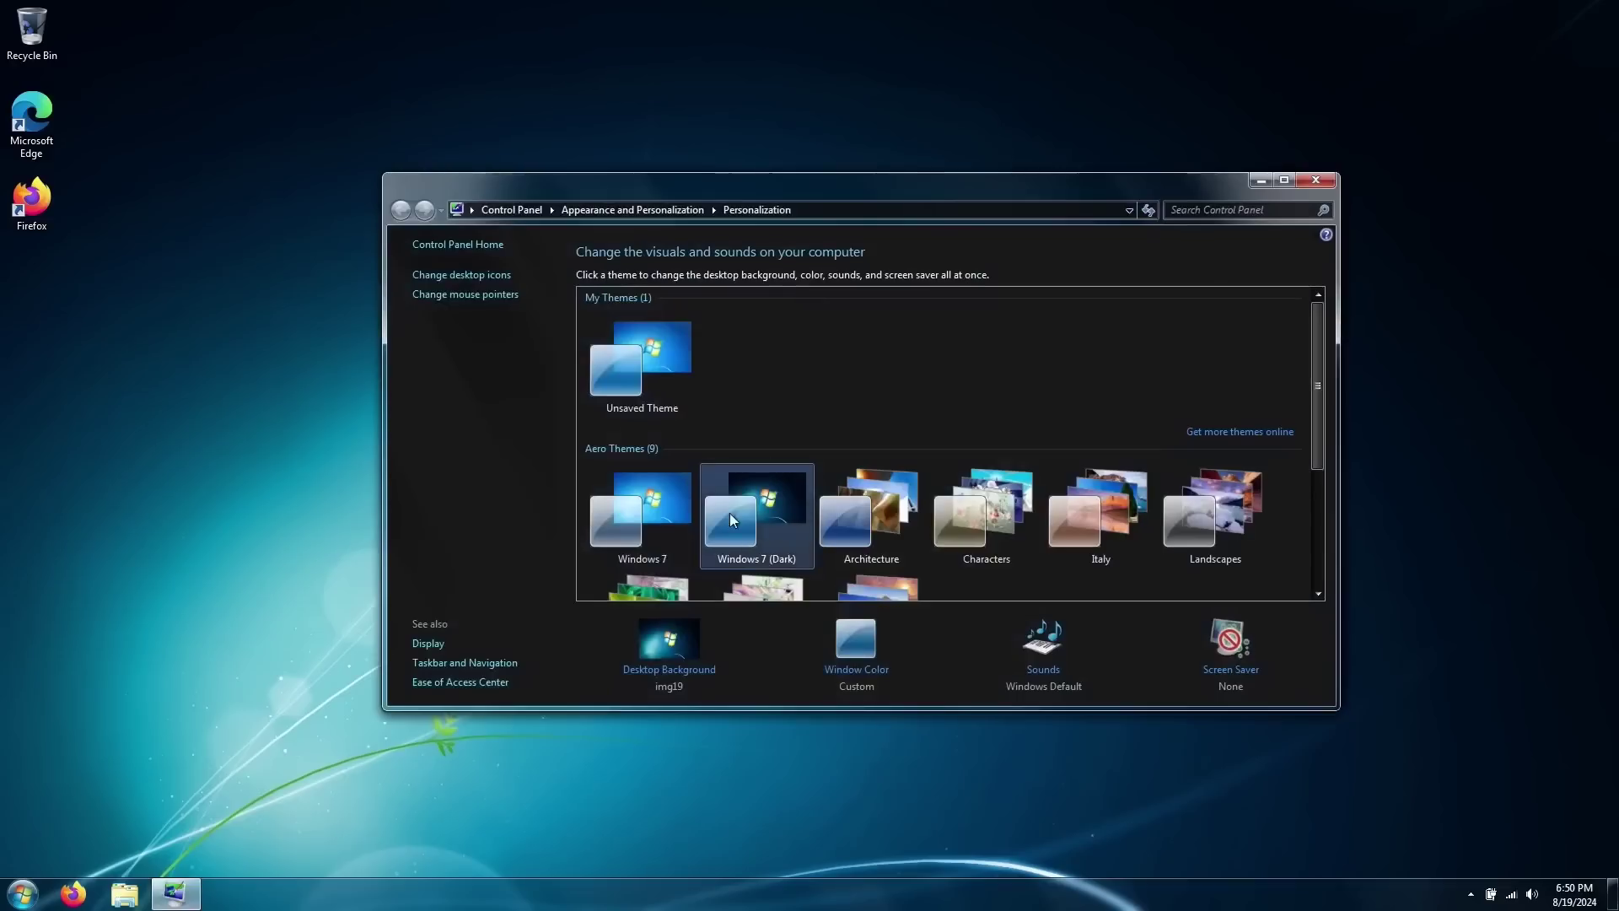
click(629, 476)
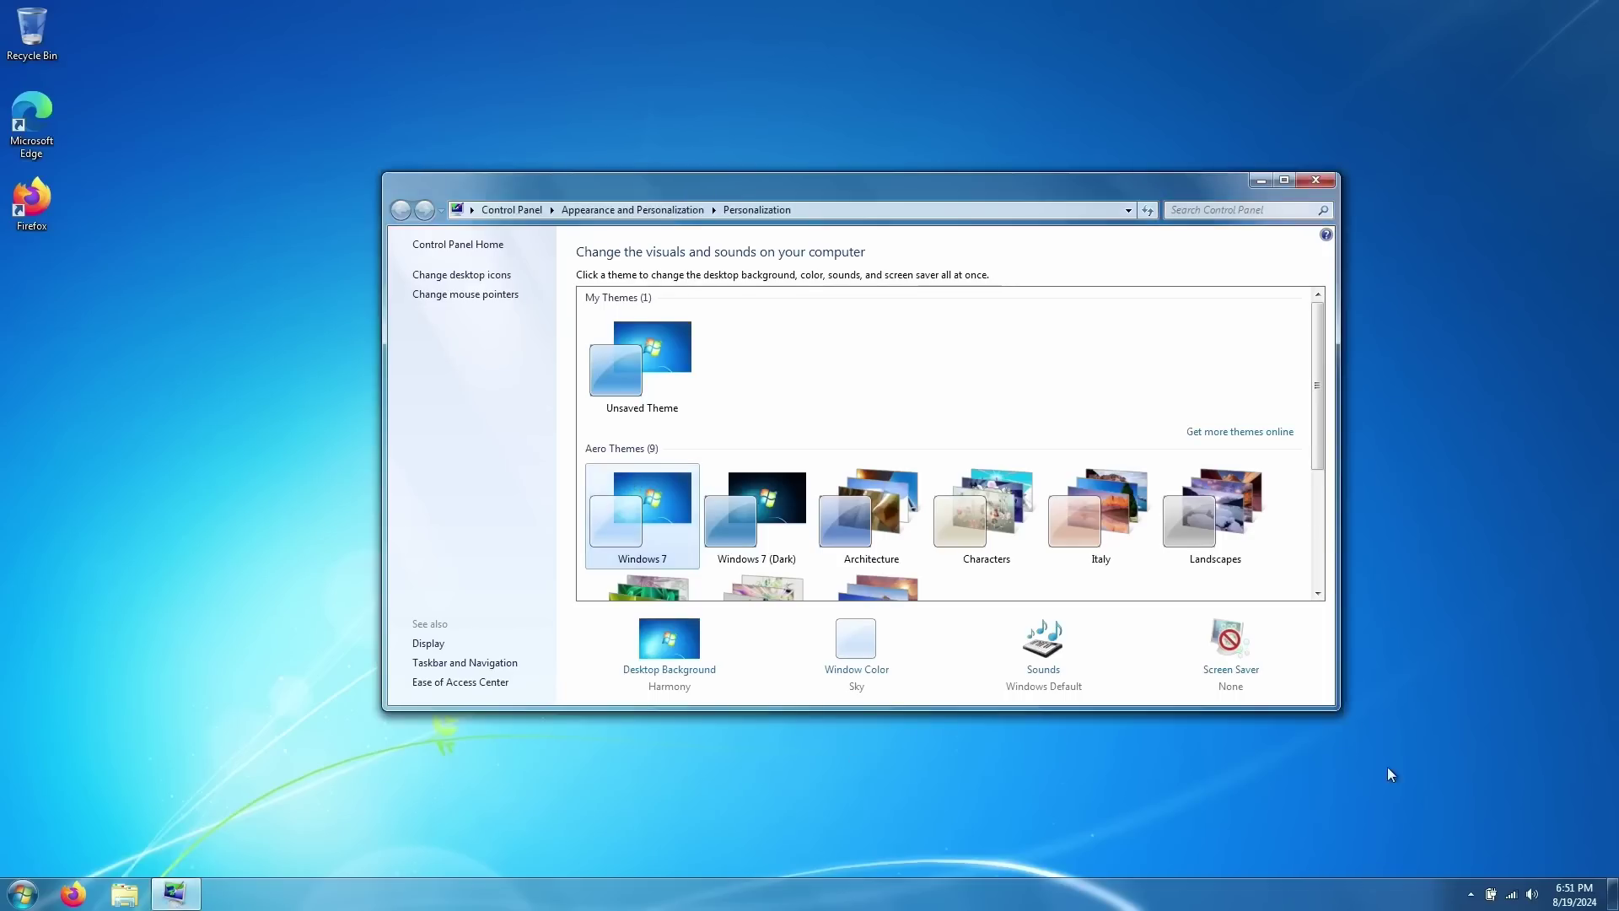
click(1490, 894)
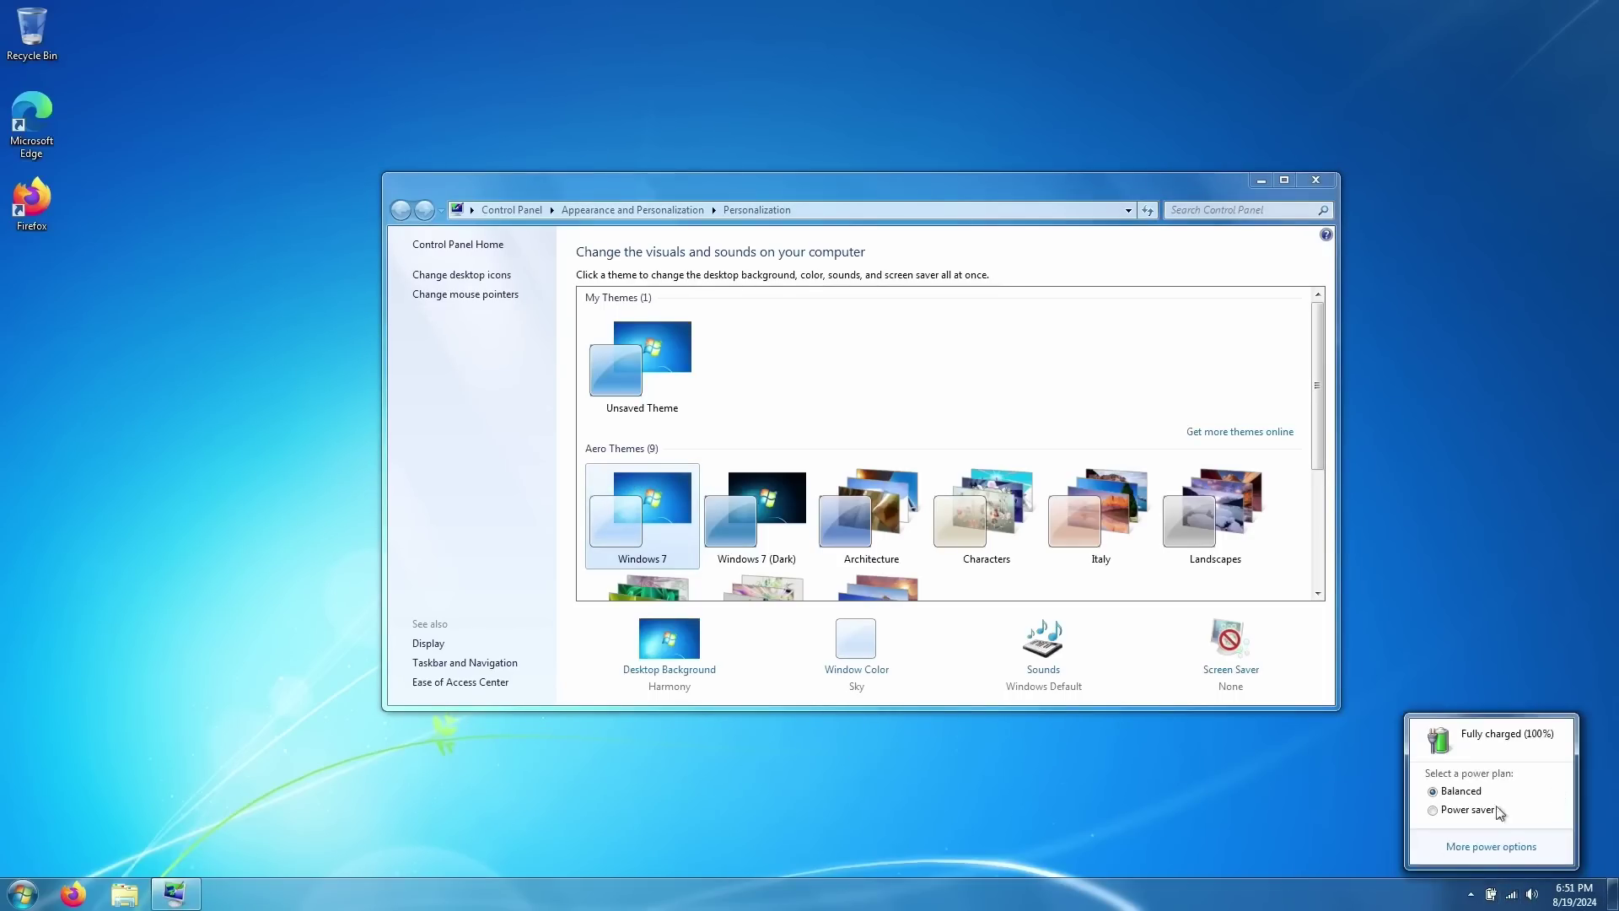
- Add the Clock and Calendar gadgets to the desktop from the gadget gallery
right_click(324, 537)
click(392, 753)
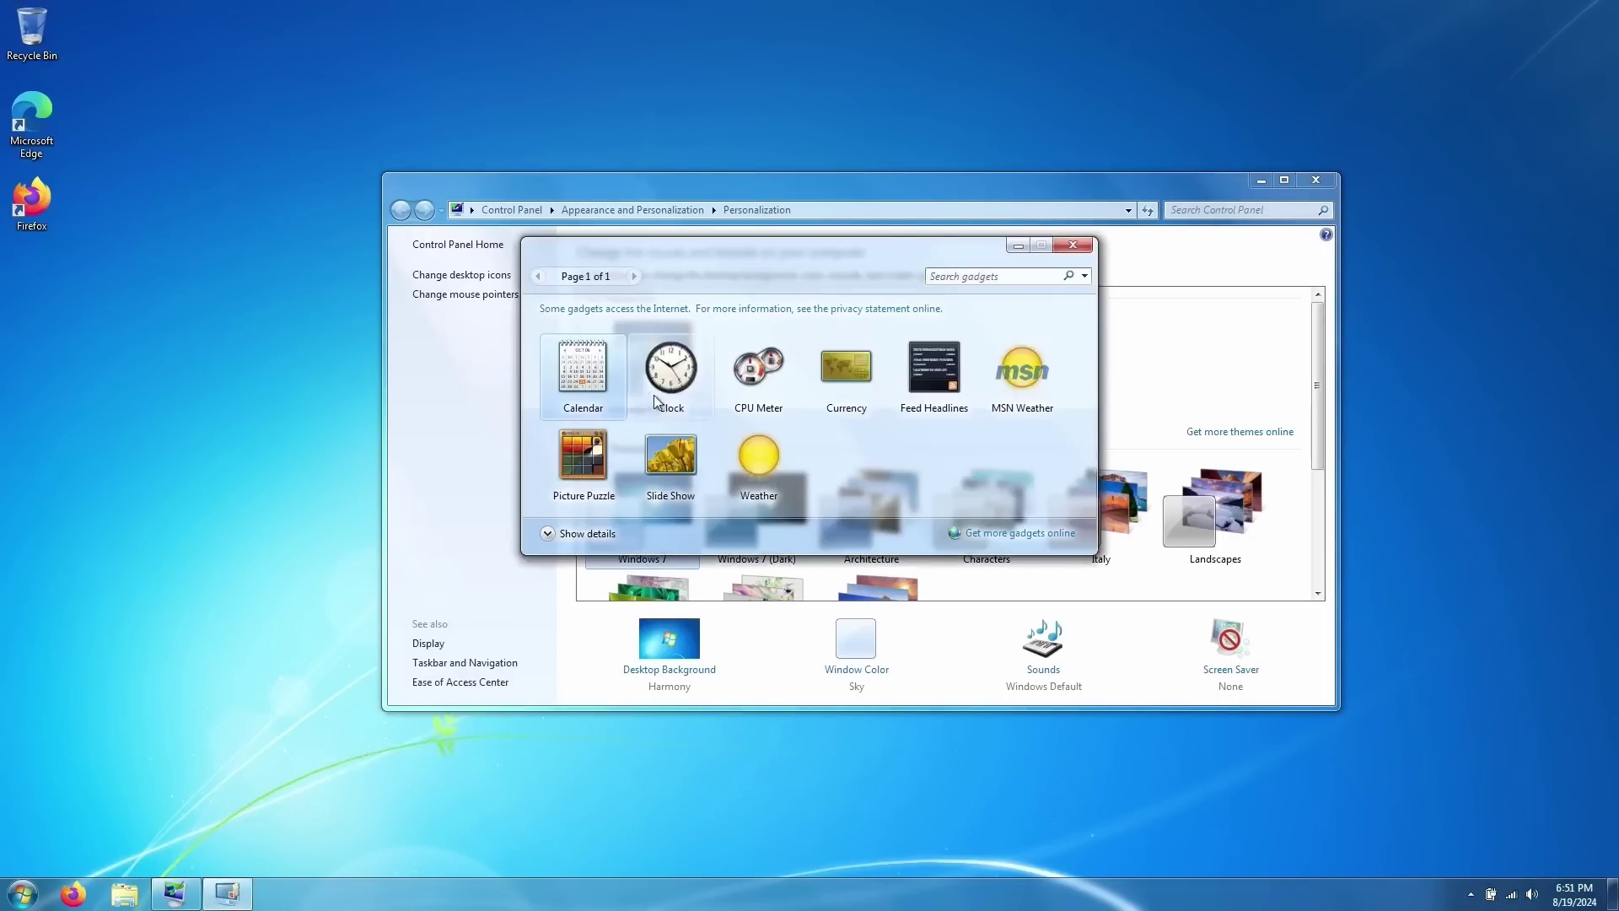
double_click(671, 368)
double_click(583, 368)
- Browse All Programs and its Games folder, then close Start, the gadget gallery and Personalization
click(22, 892)
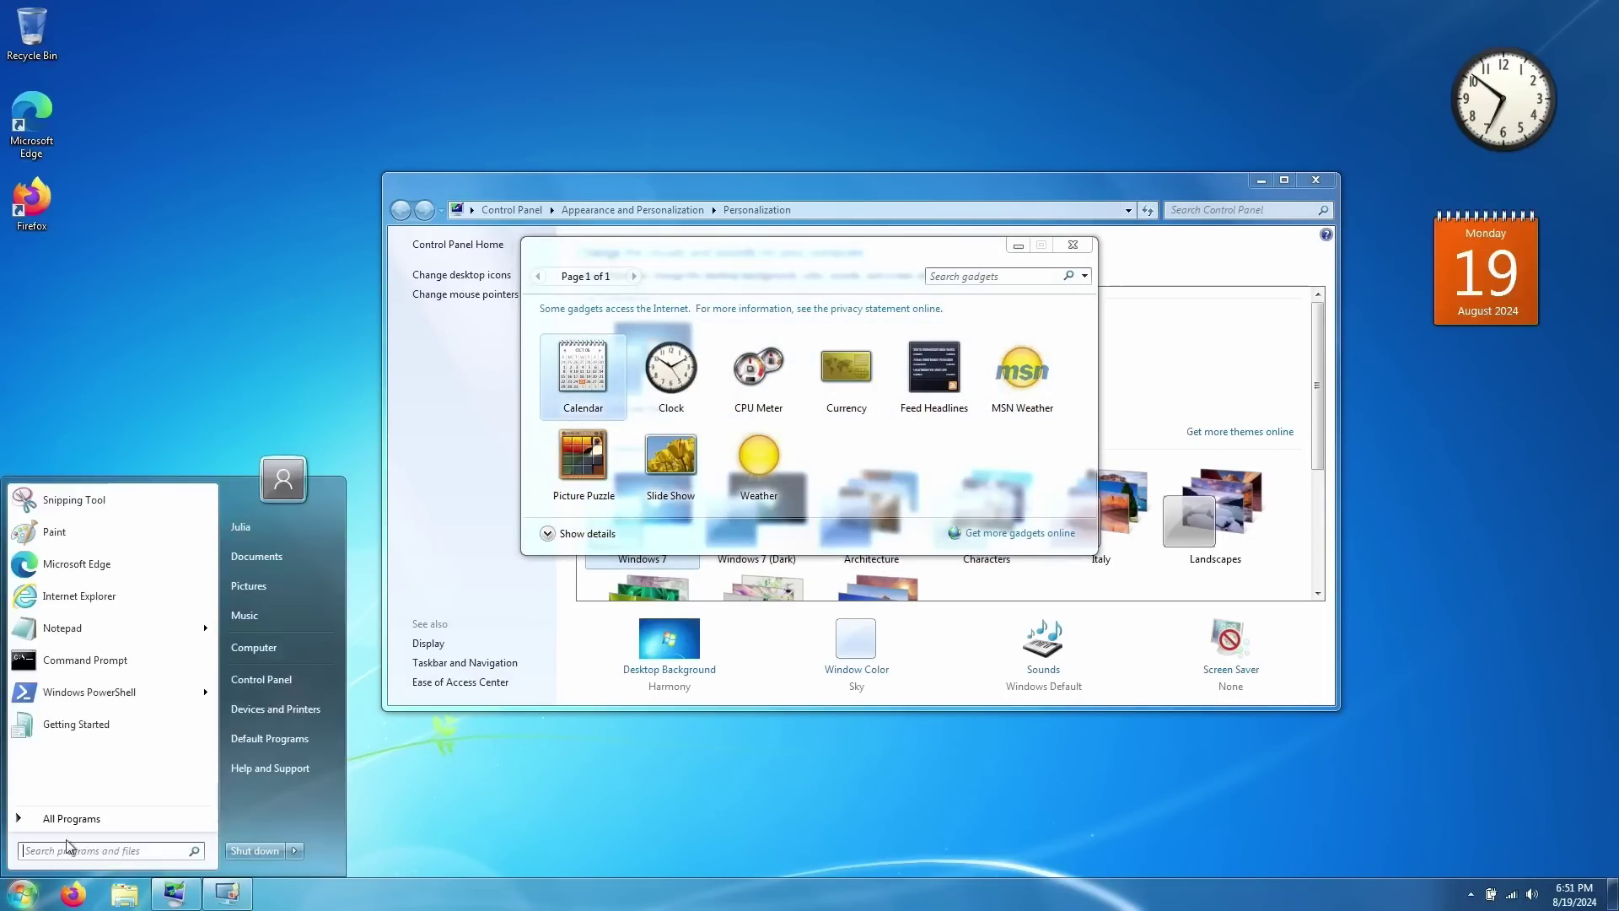
click(72, 818)
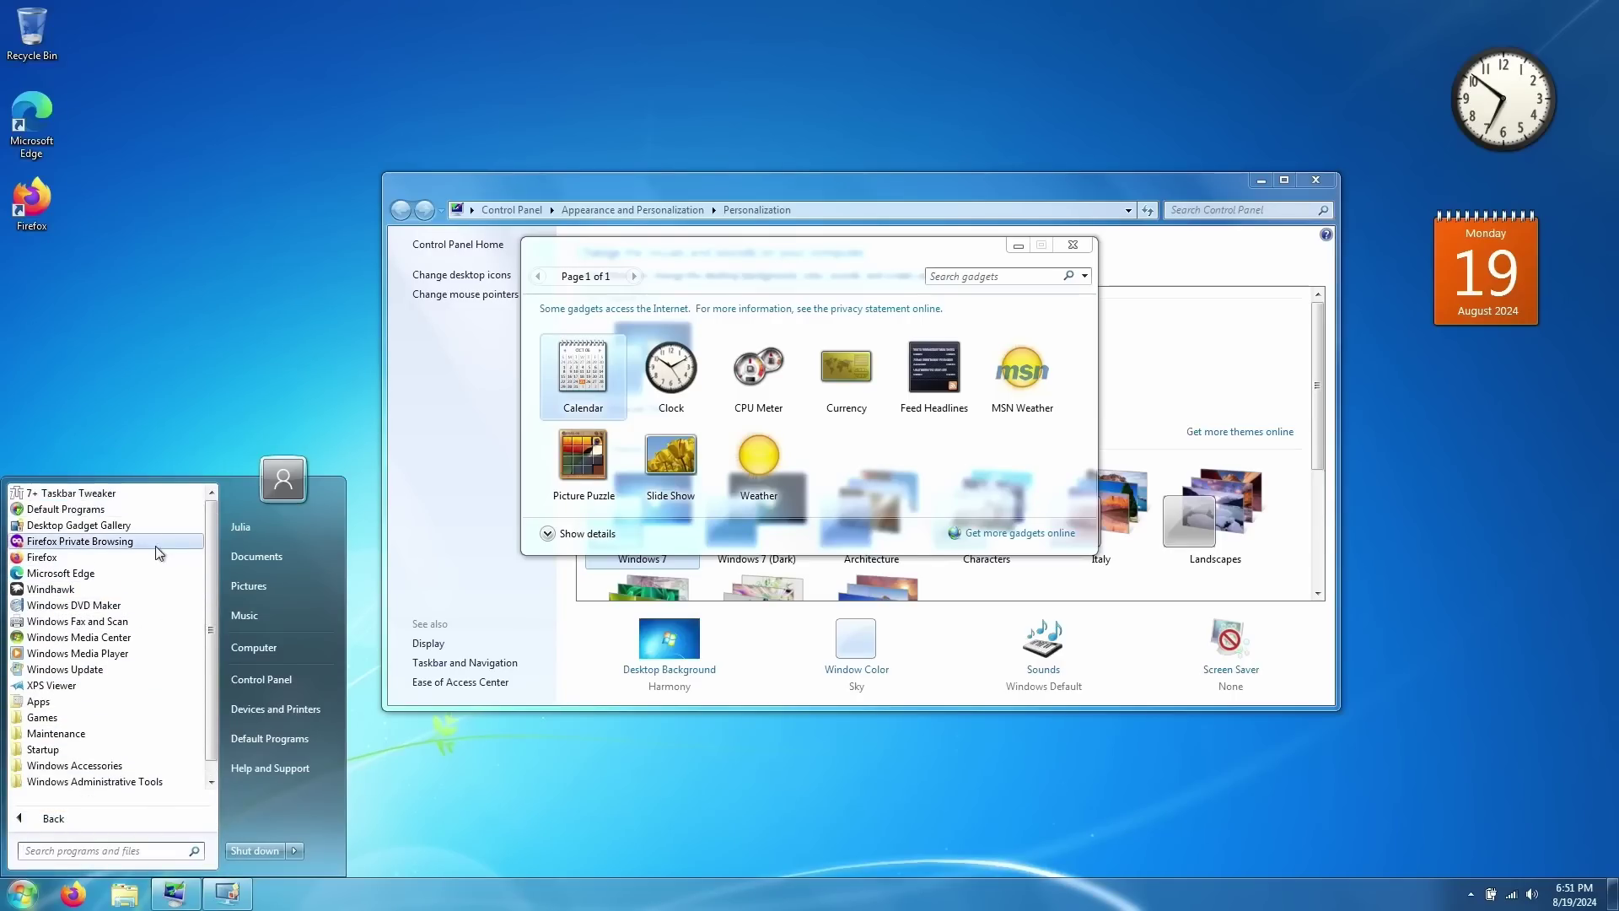
scroll(127, 641, down, 1)
click(126, 701)
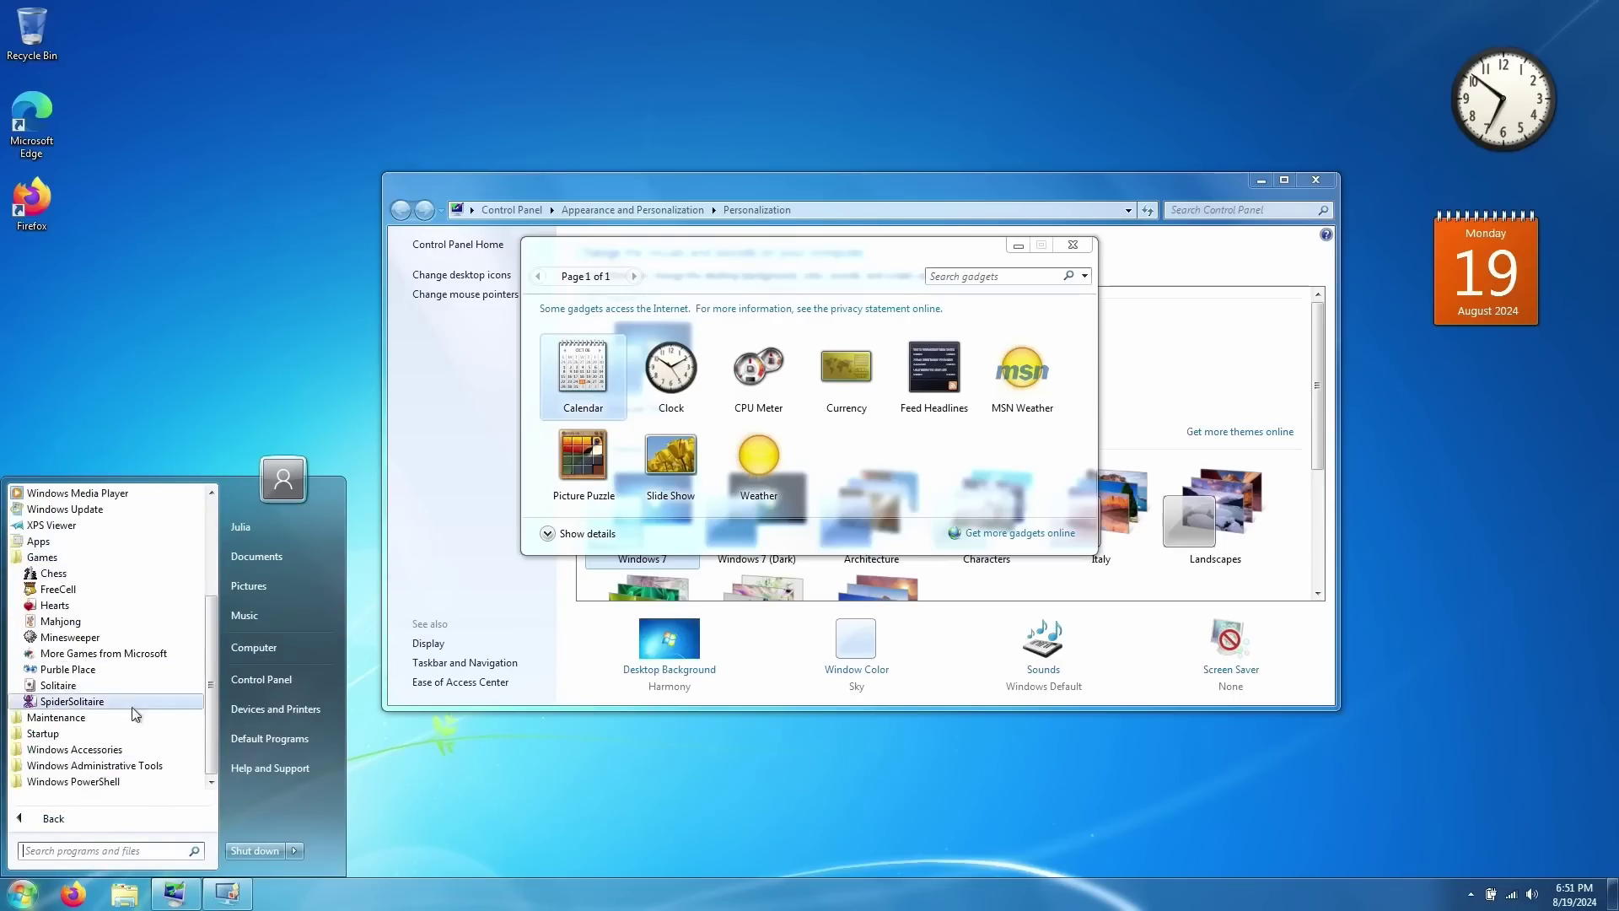
scroll(118, 658, up, 3)
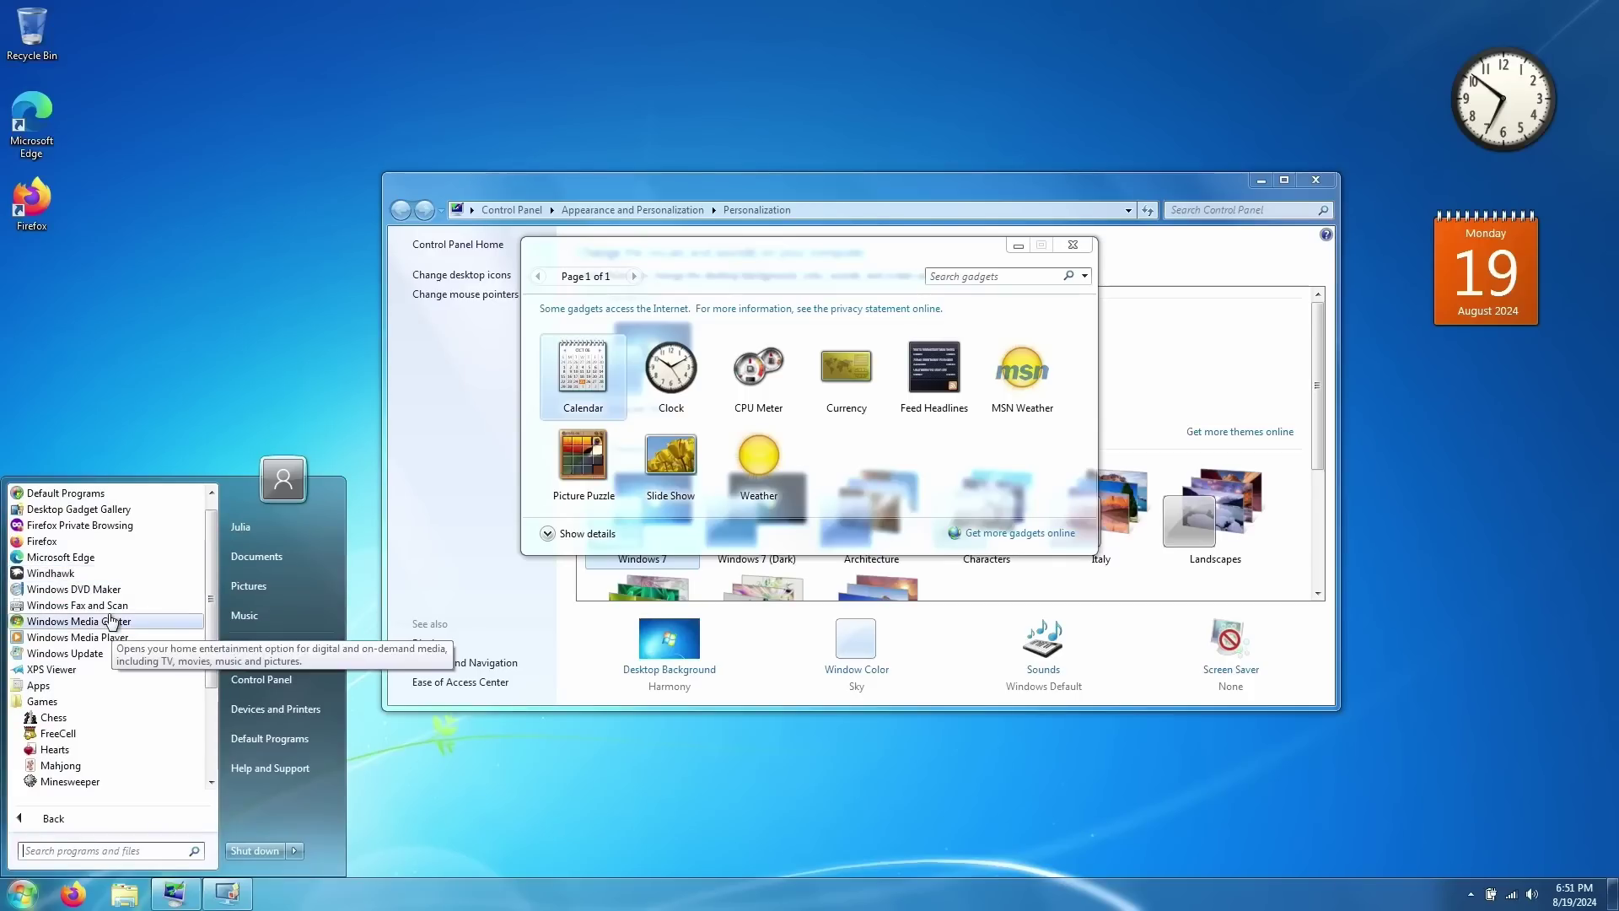
scroll(126, 734, down, 3)
key(Escape)
click(1314, 179)
click(1313, 179)
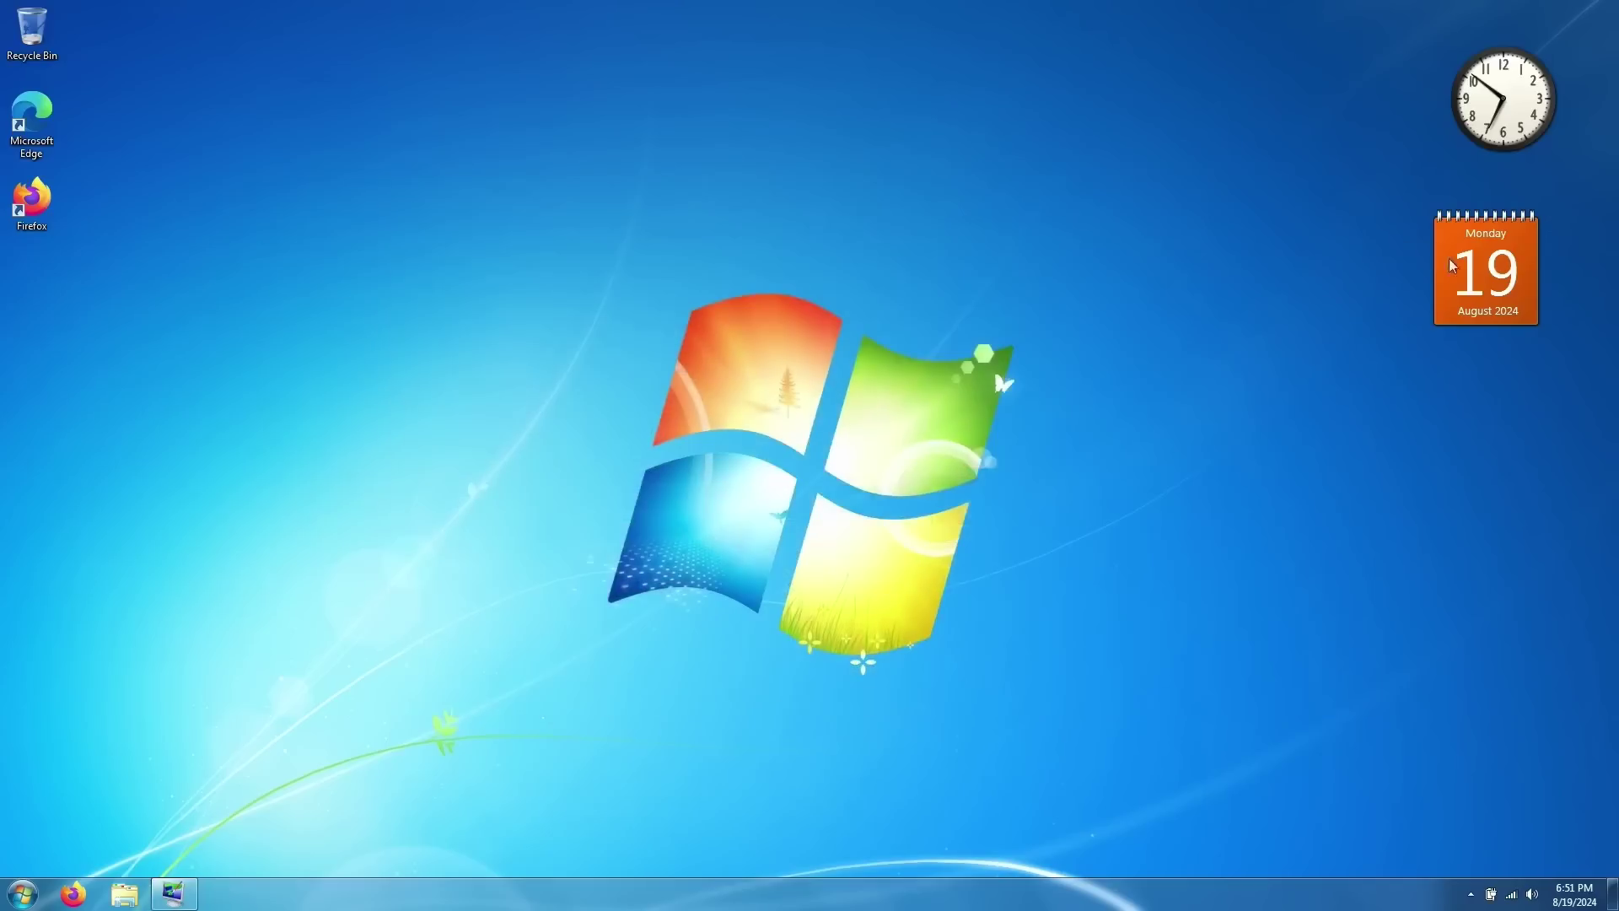
- Drag the Calendar gadget a few pixels down and right under the Clock
mouse_move(1474, 295)
drag(1473, 295, 1481, 302)
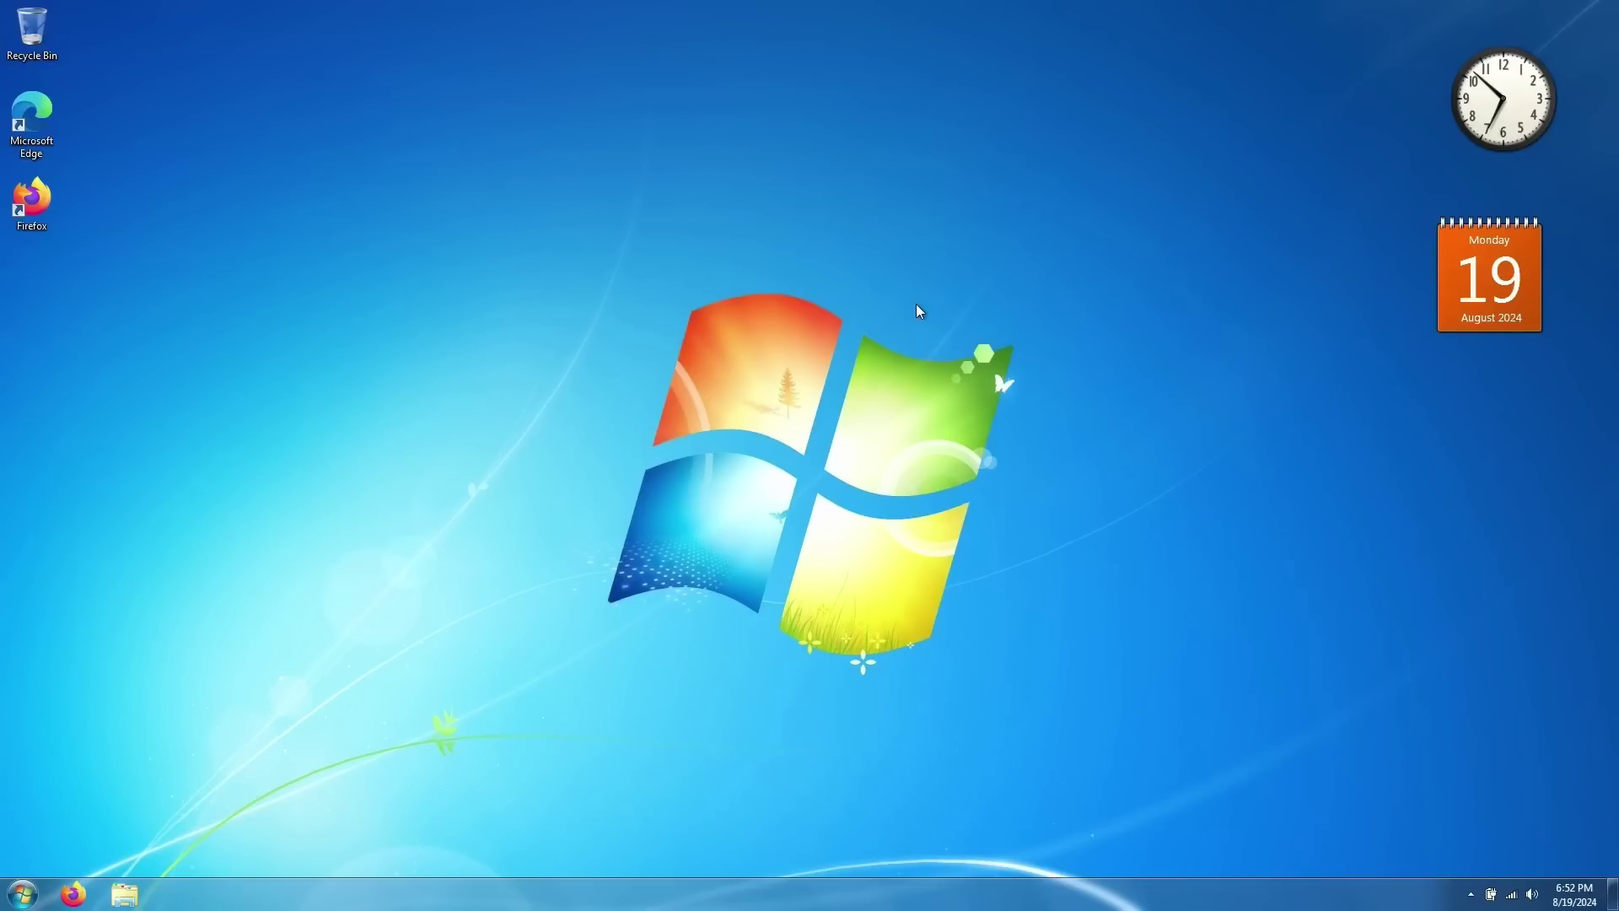
- Tick Computer and Control Panel in Desktop Icon Settings and apply
right_click(669, 310)
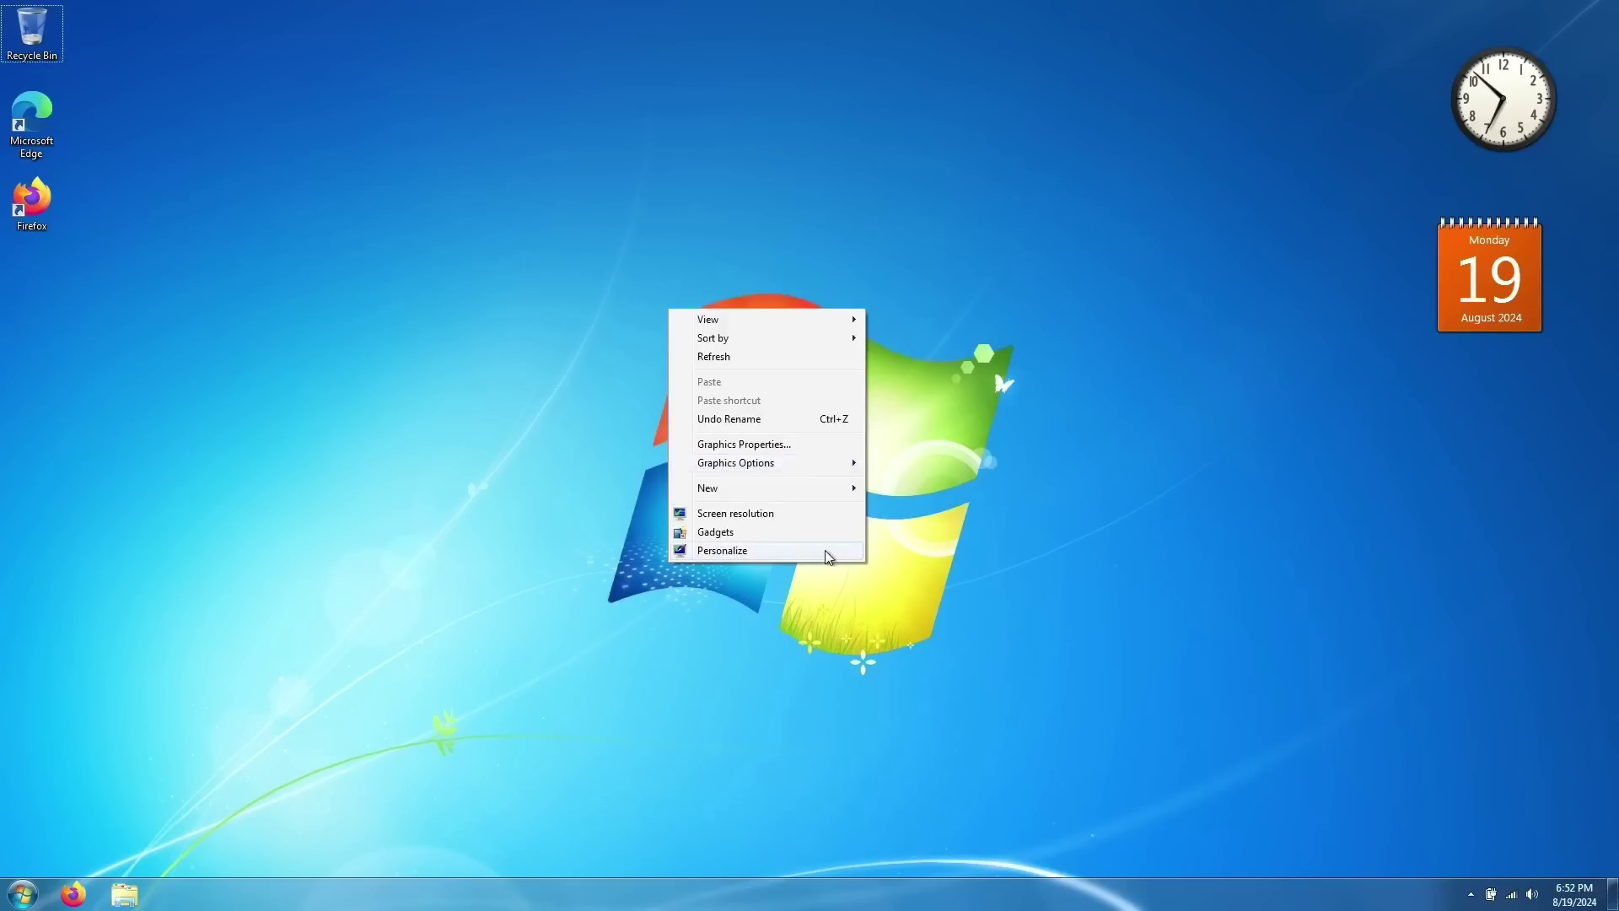
click(825, 549)
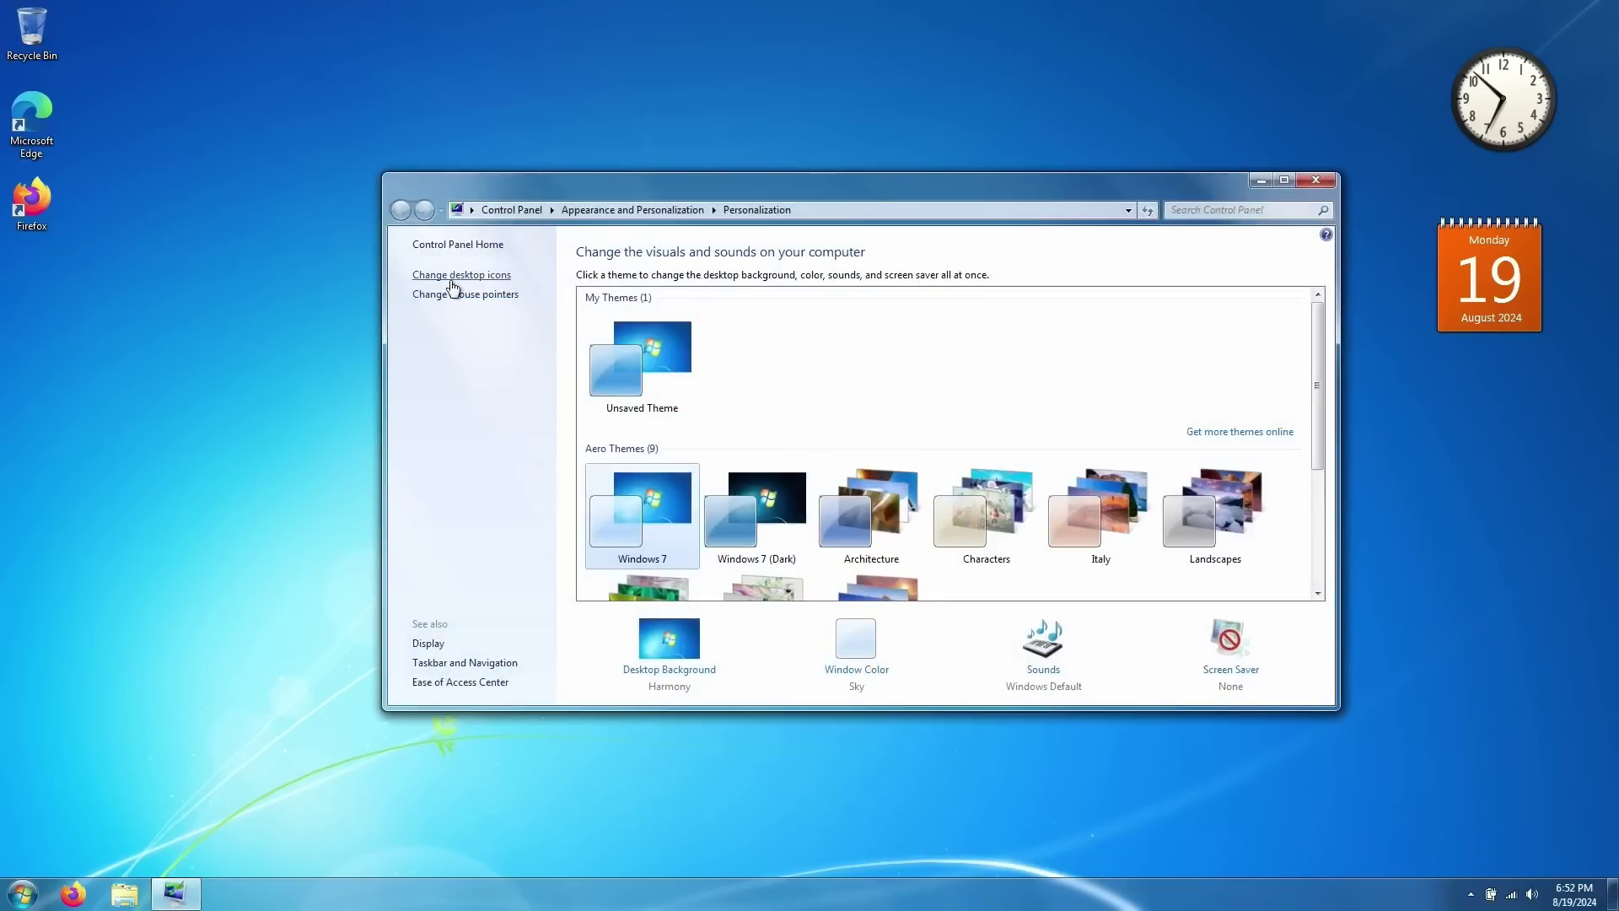
click(452, 278)
click(289, 290)
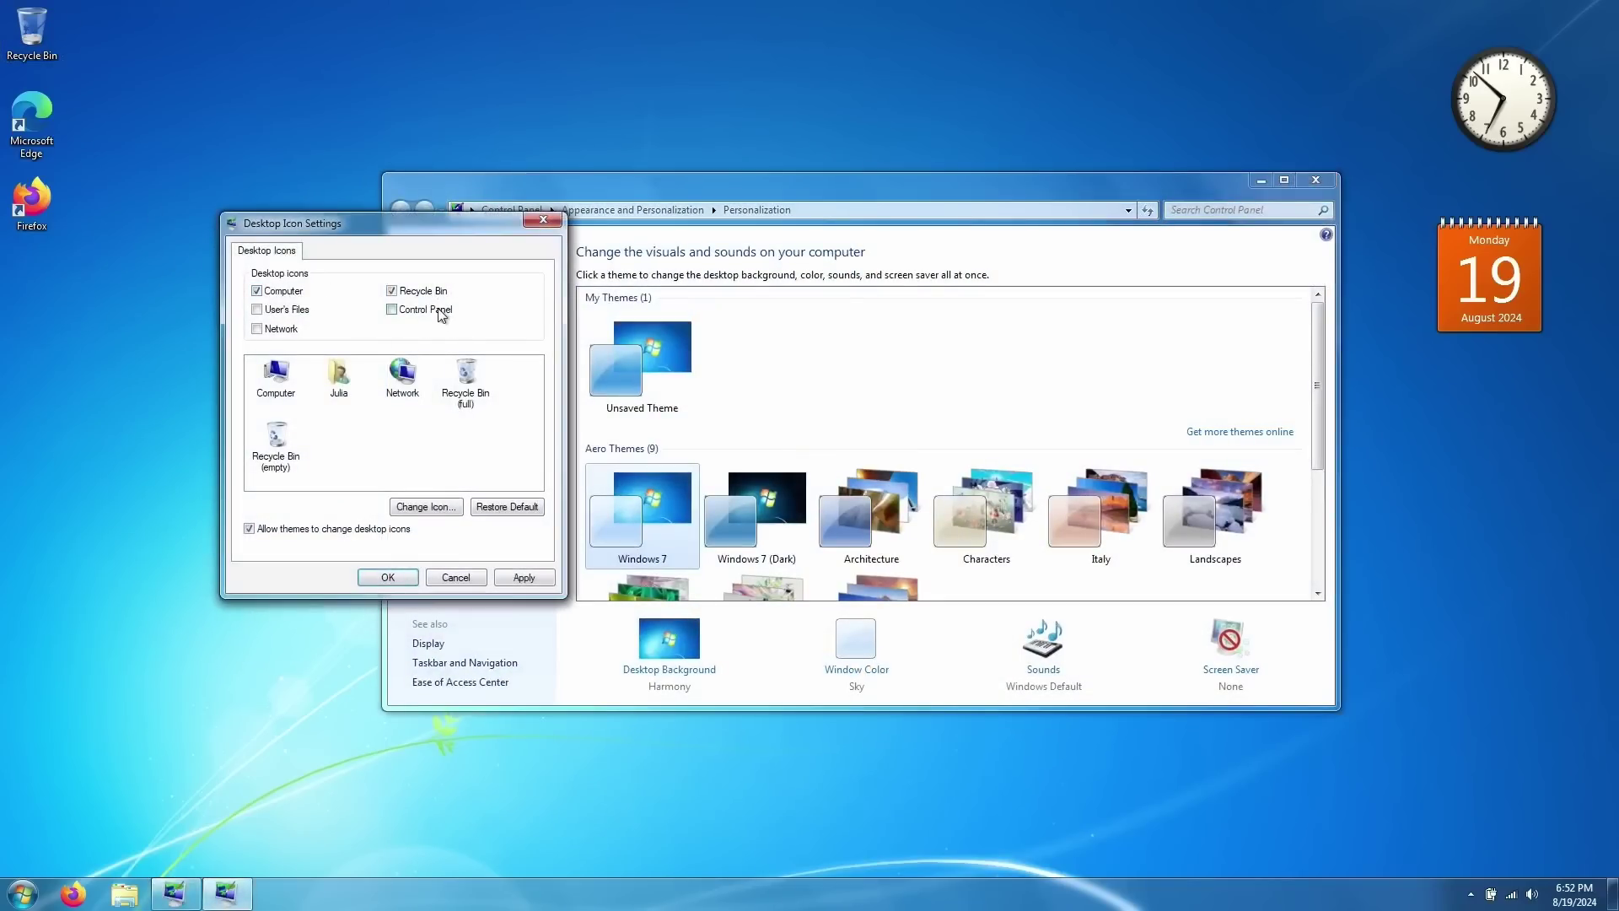
click(523, 576)
click(394, 608)
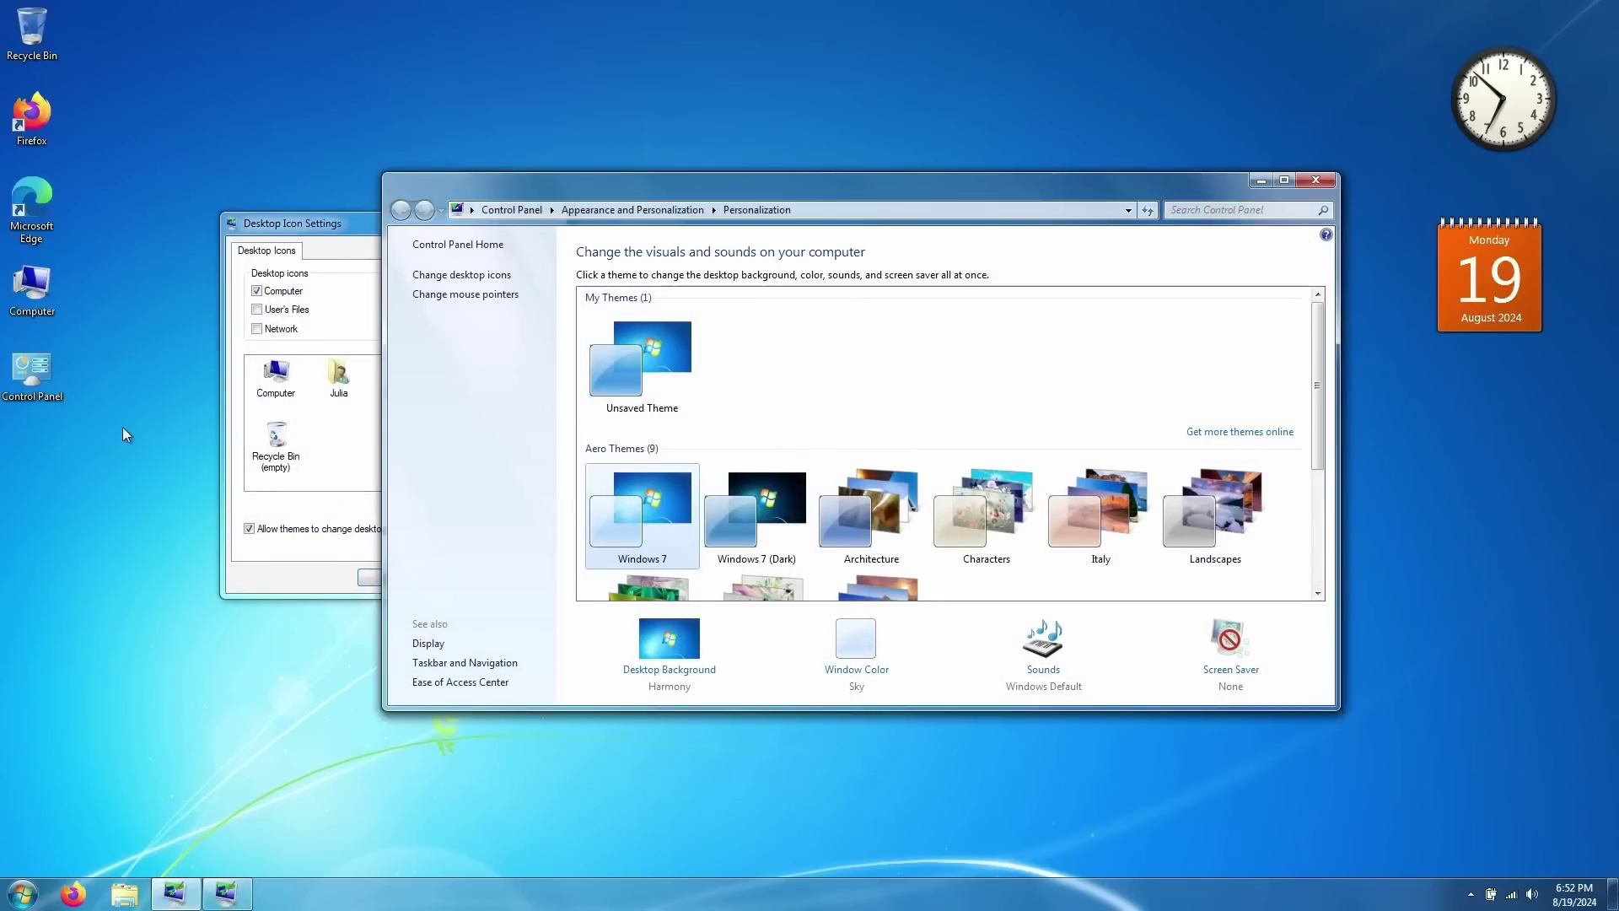
- Arrange Computer, Control Panel, Firefox and Edge down the left column, with Recycle Bin bottom-right
drag(143, 451, 105, 161)
drag(68, 4, 85, 483)
drag(88, 565, 85, 278)
drag(96, 291, 34, 40)
drag(33, 403, 34, 229)
drag(32, 291, 1593, 847)
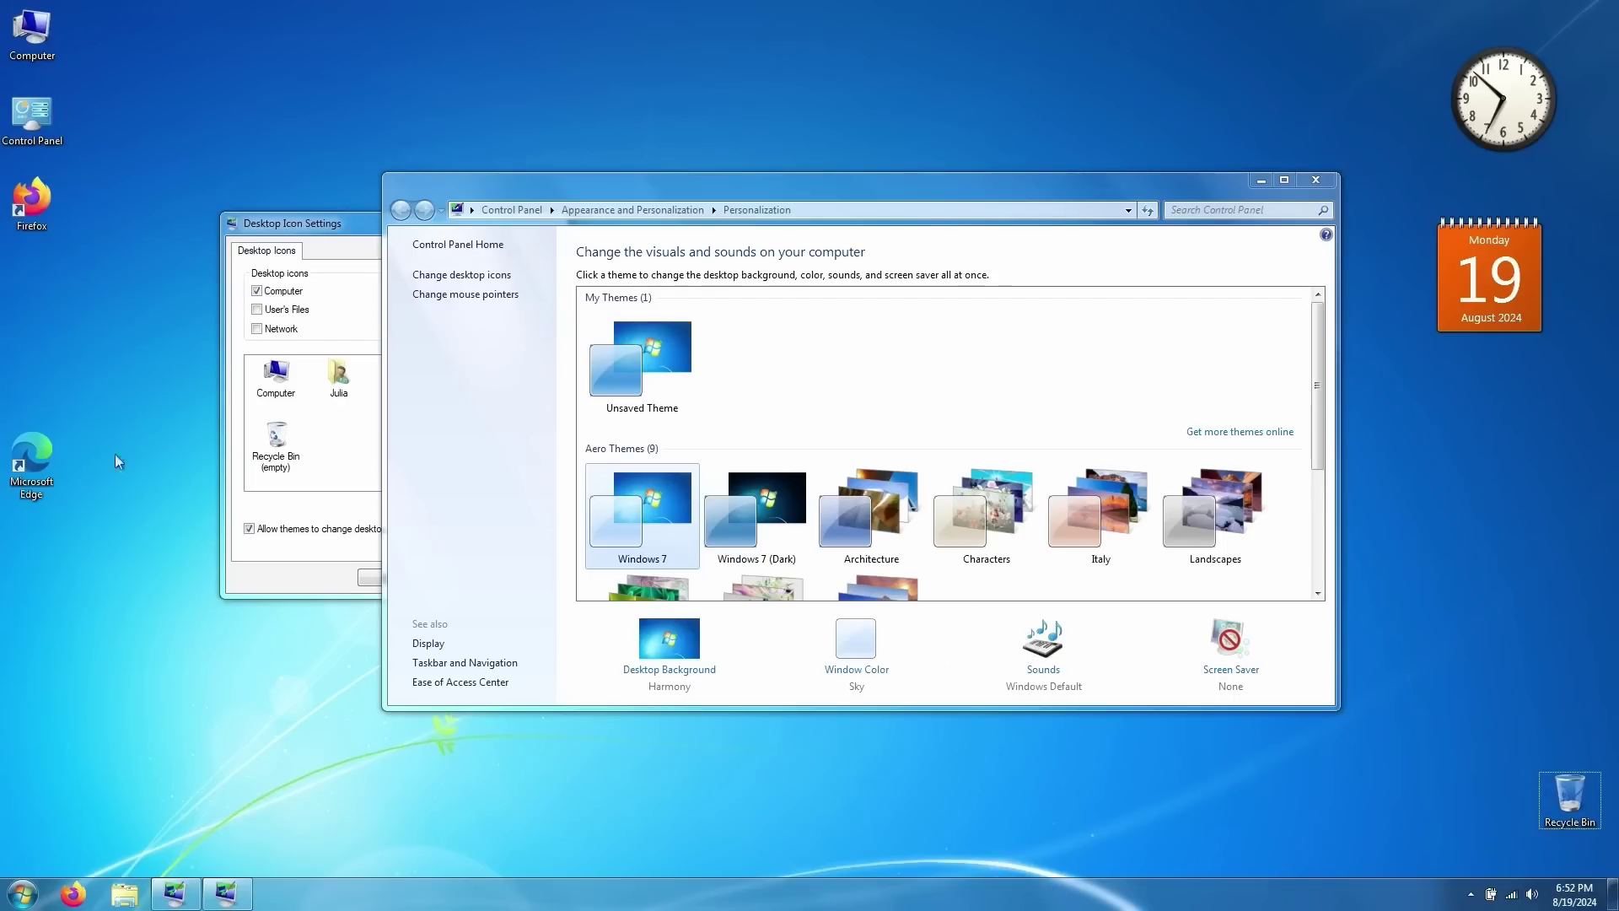
click(30, 468)
drag(30, 468, 30, 295)
- Test-open Computer and Control Panel, close them and Personalization, and OK the icon settings
key(super+e)
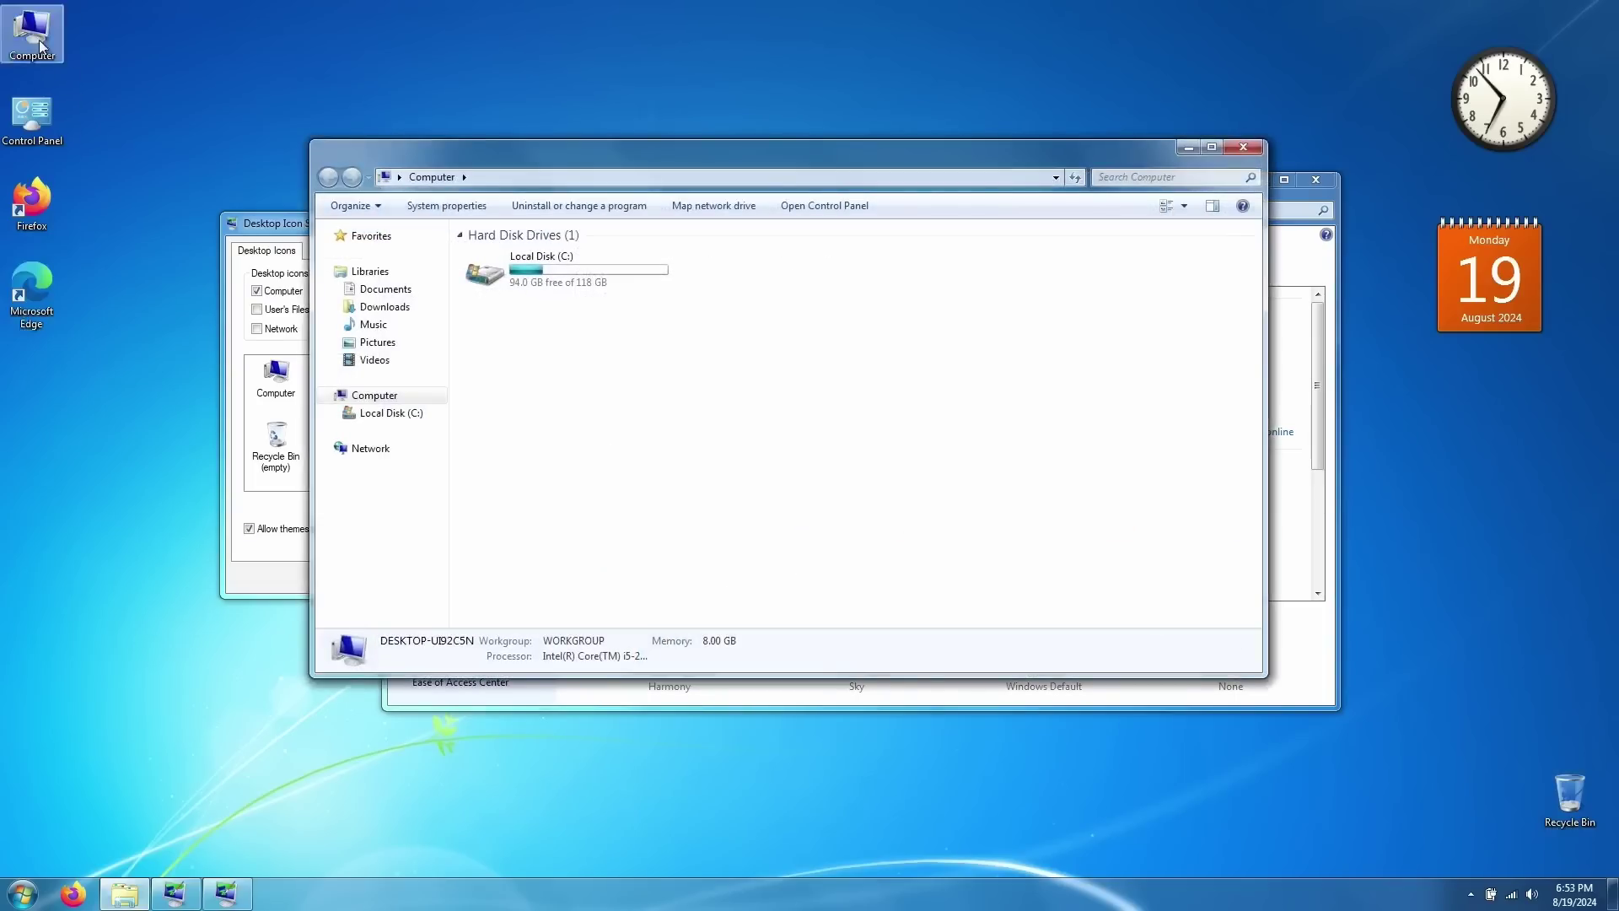
drag(731, 159, 769, 213)
drag(1014, 193, 1014, 253)
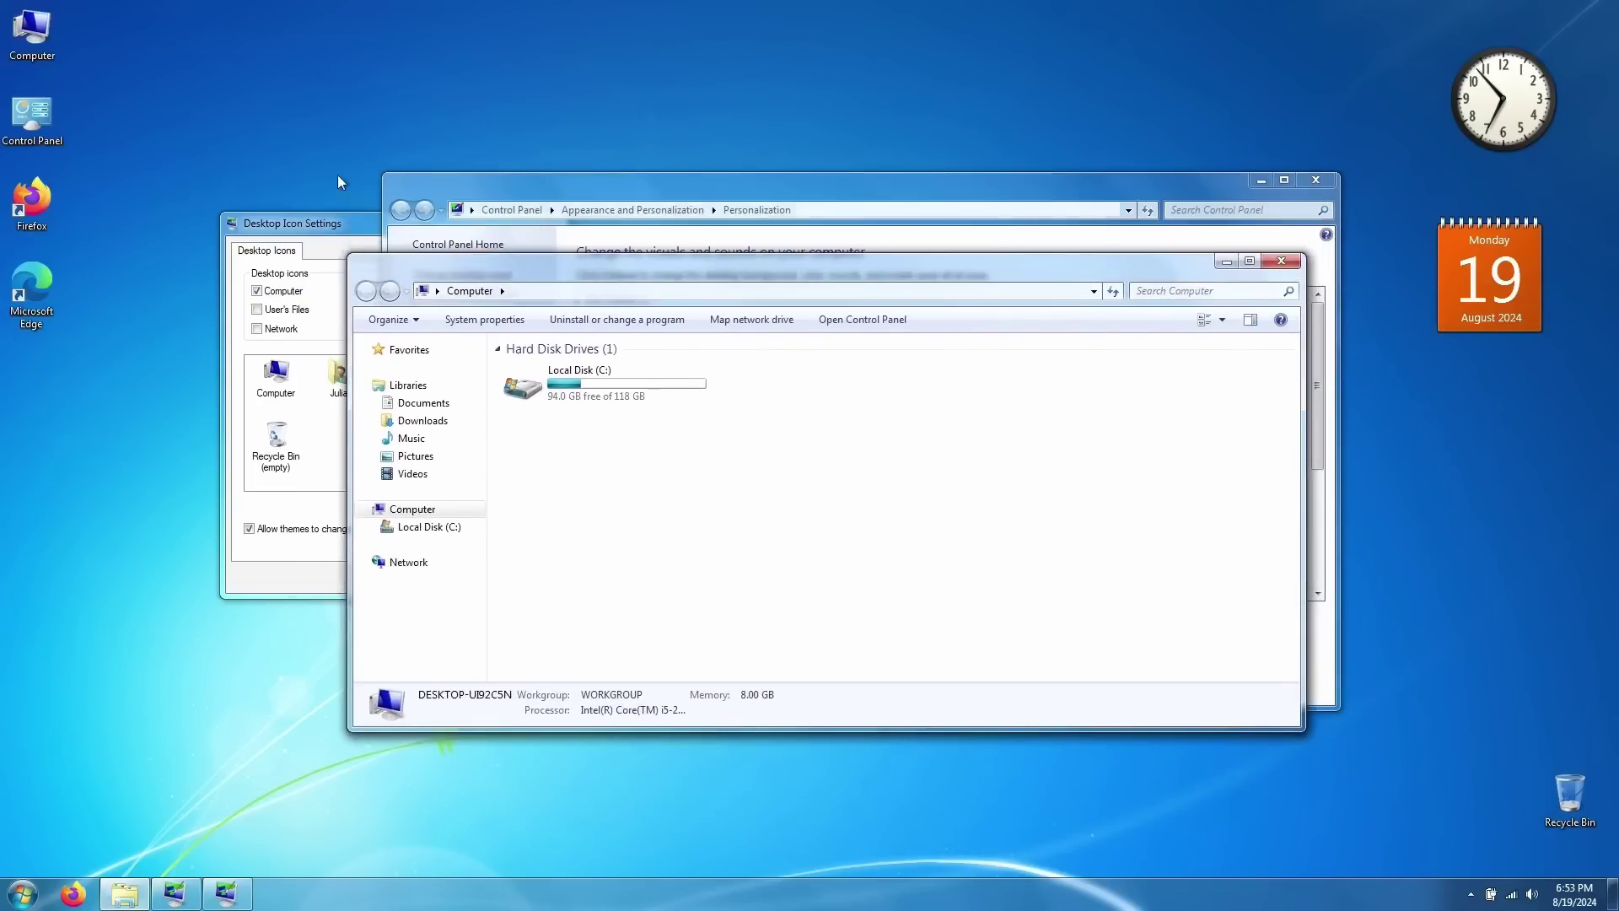
double_click(49, 120)
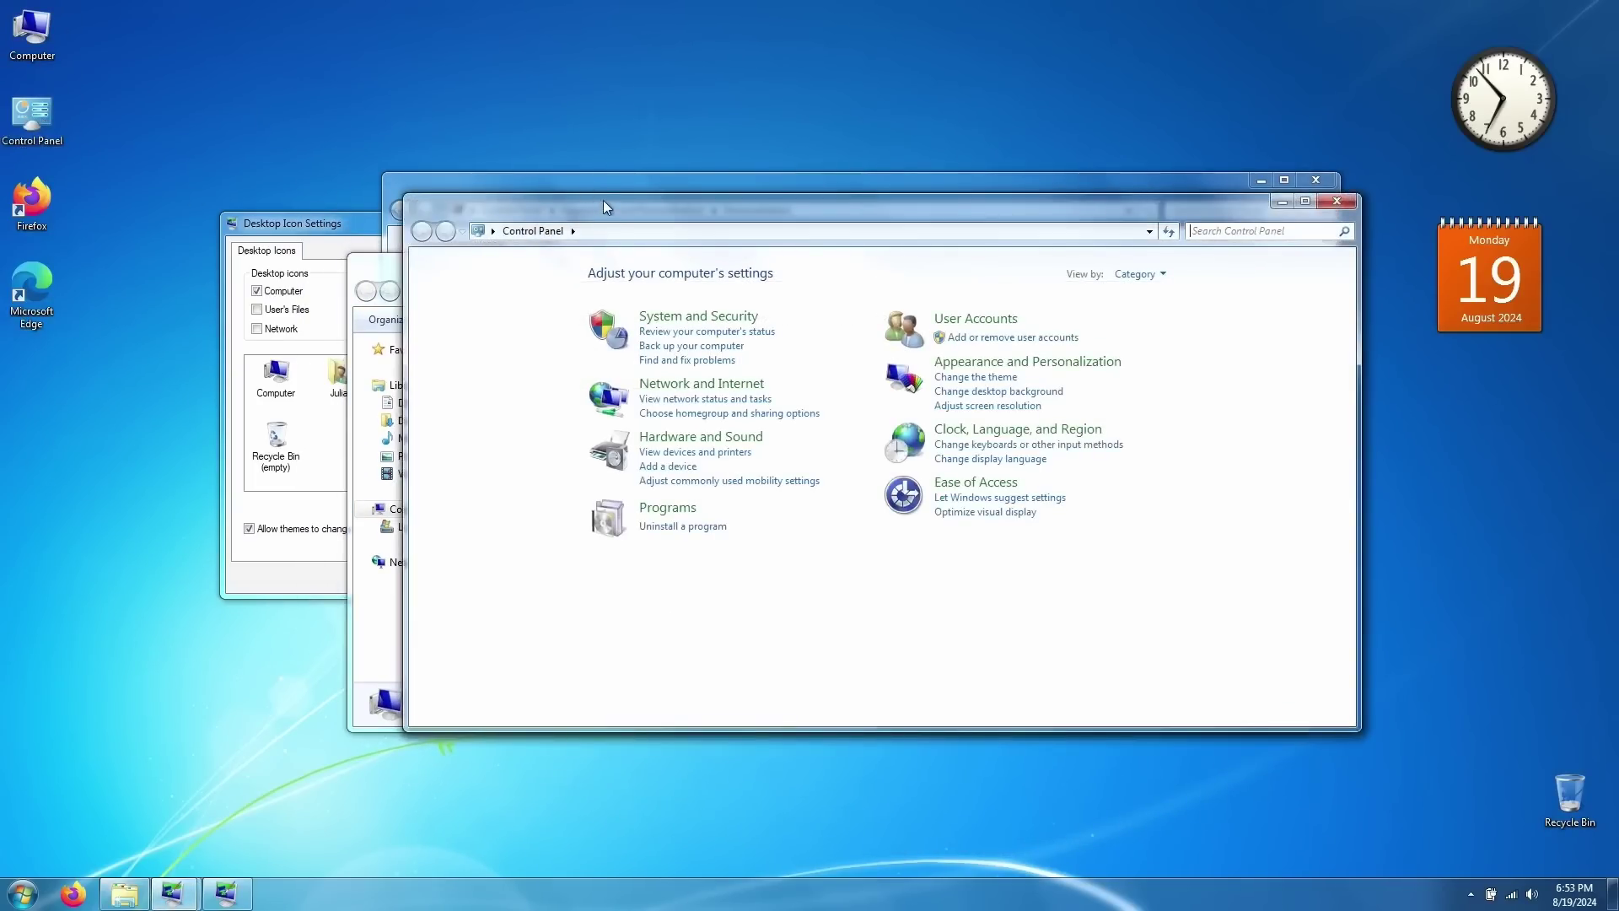
drag(603, 200, 477, 298)
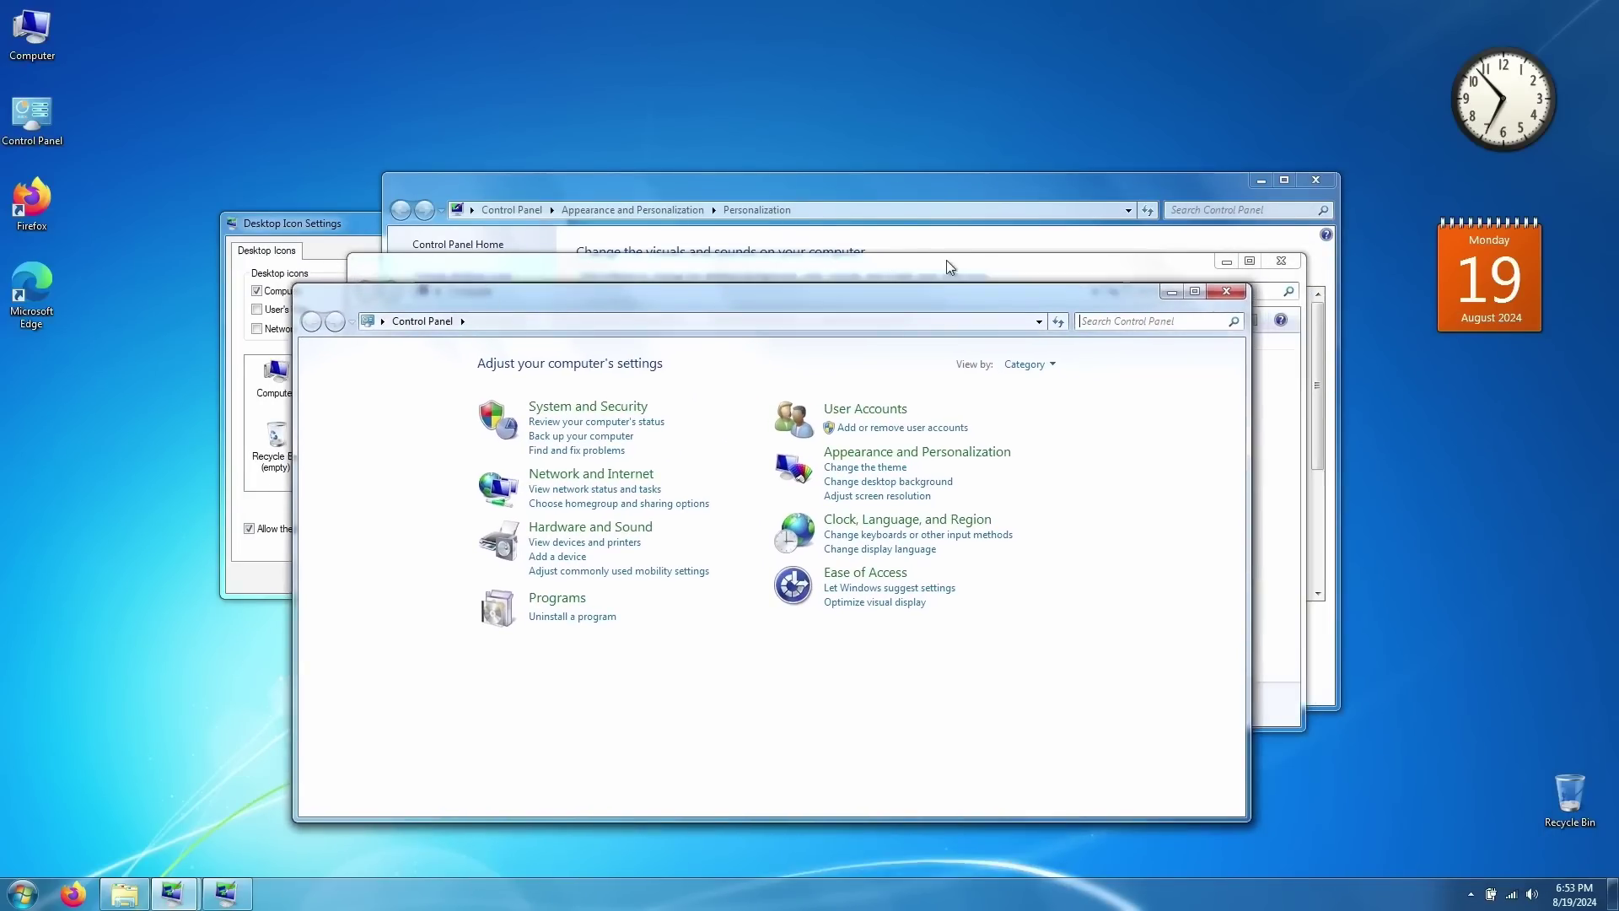
click(1227, 292)
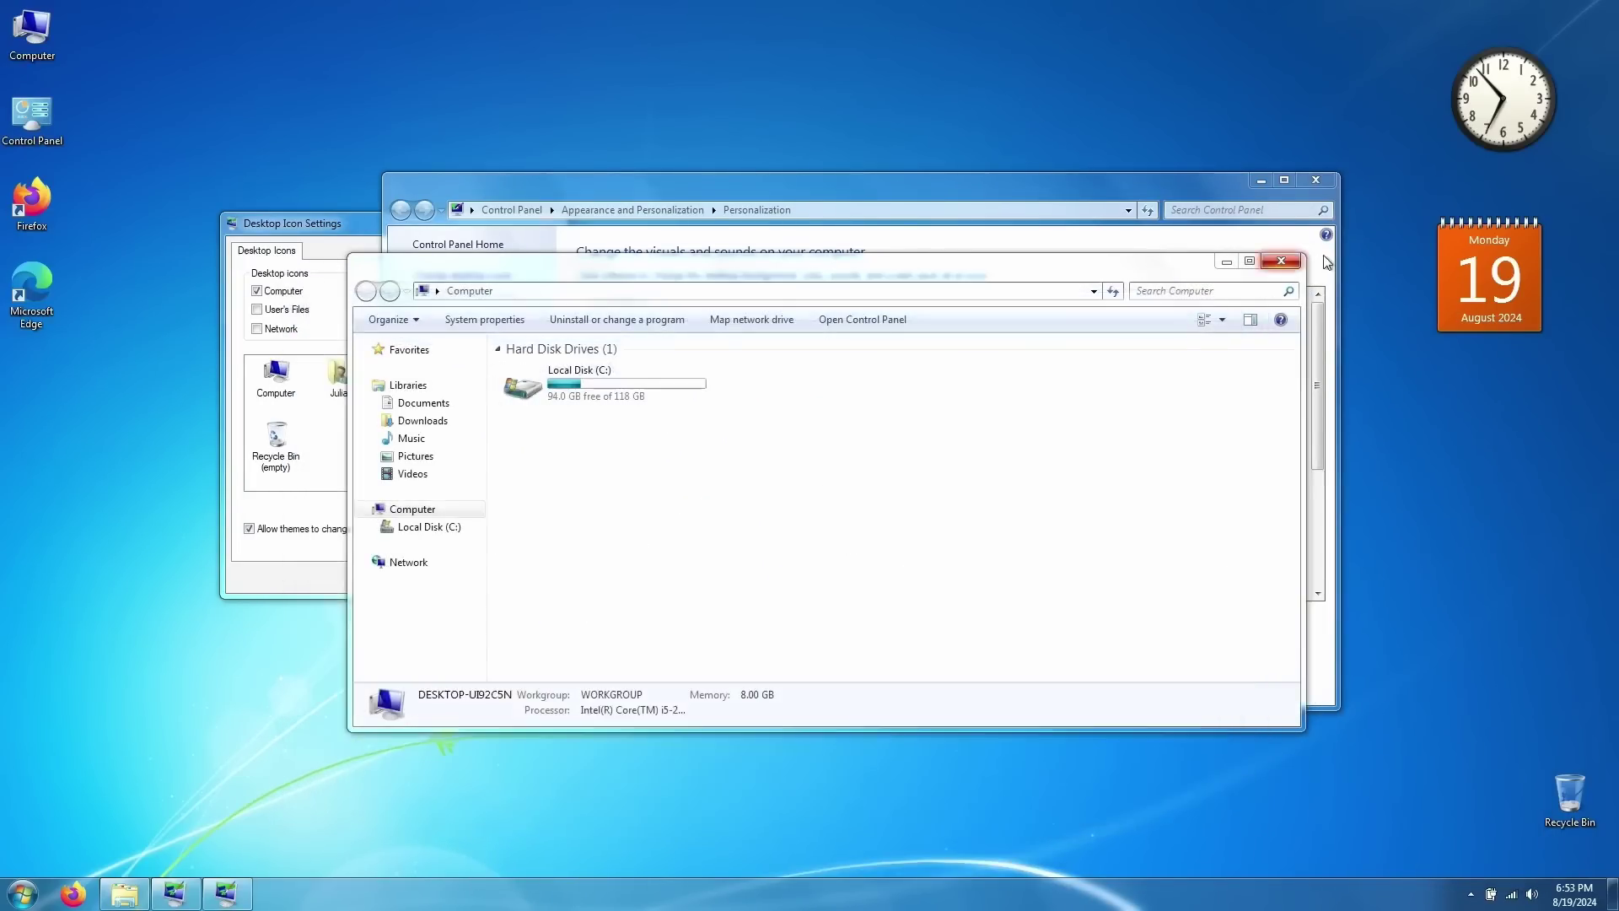
click(1281, 260)
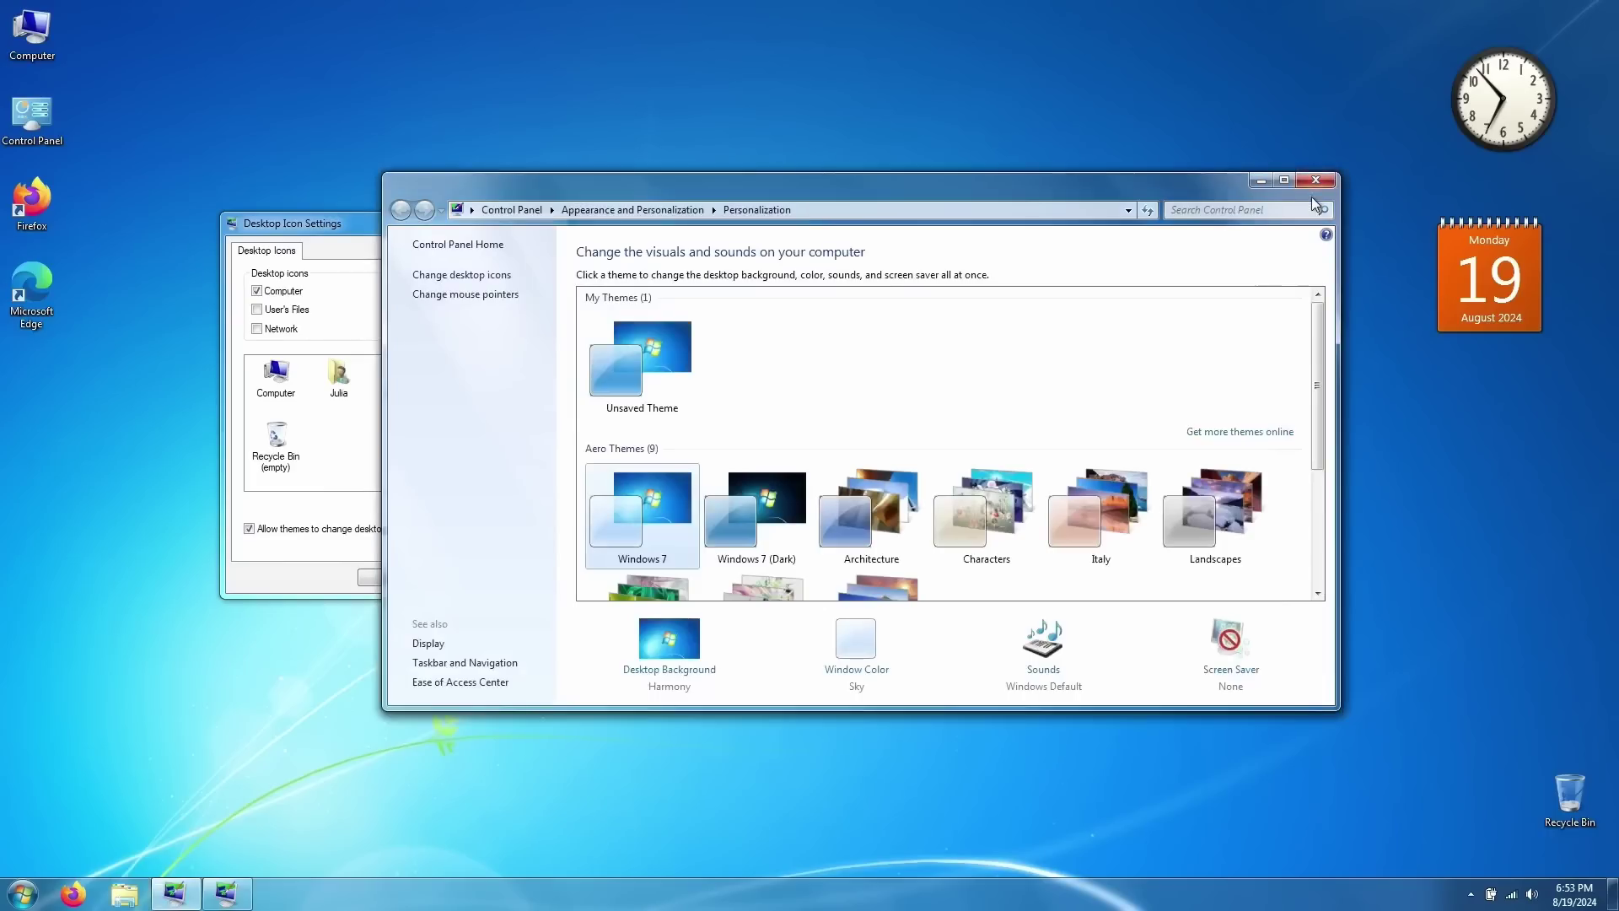
click(1316, 181)
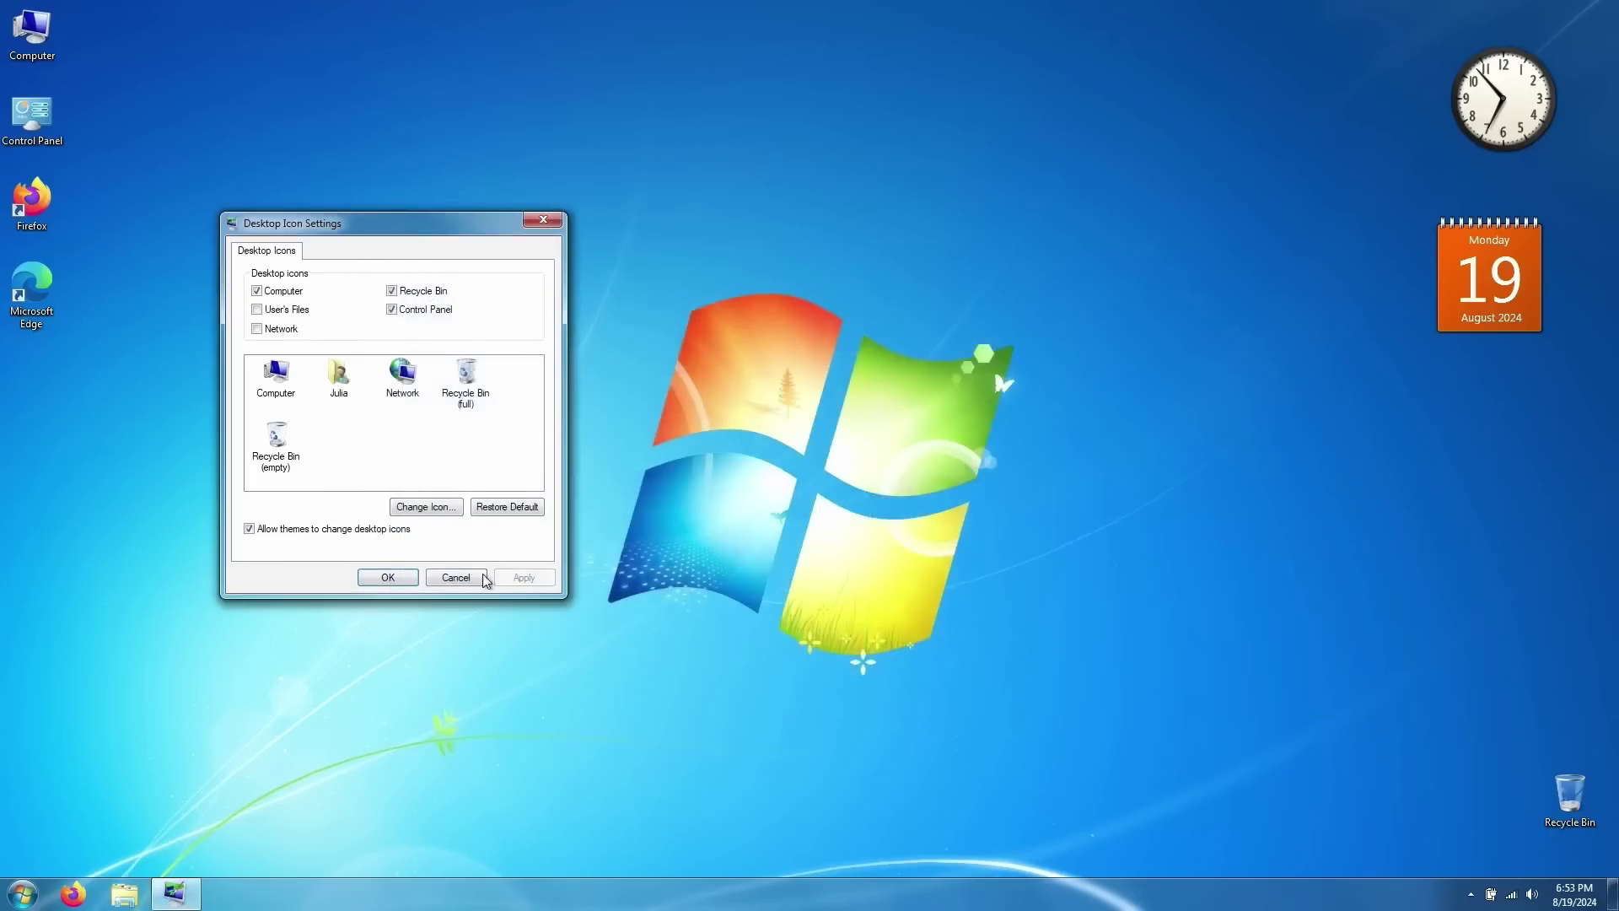
click(398, 583)
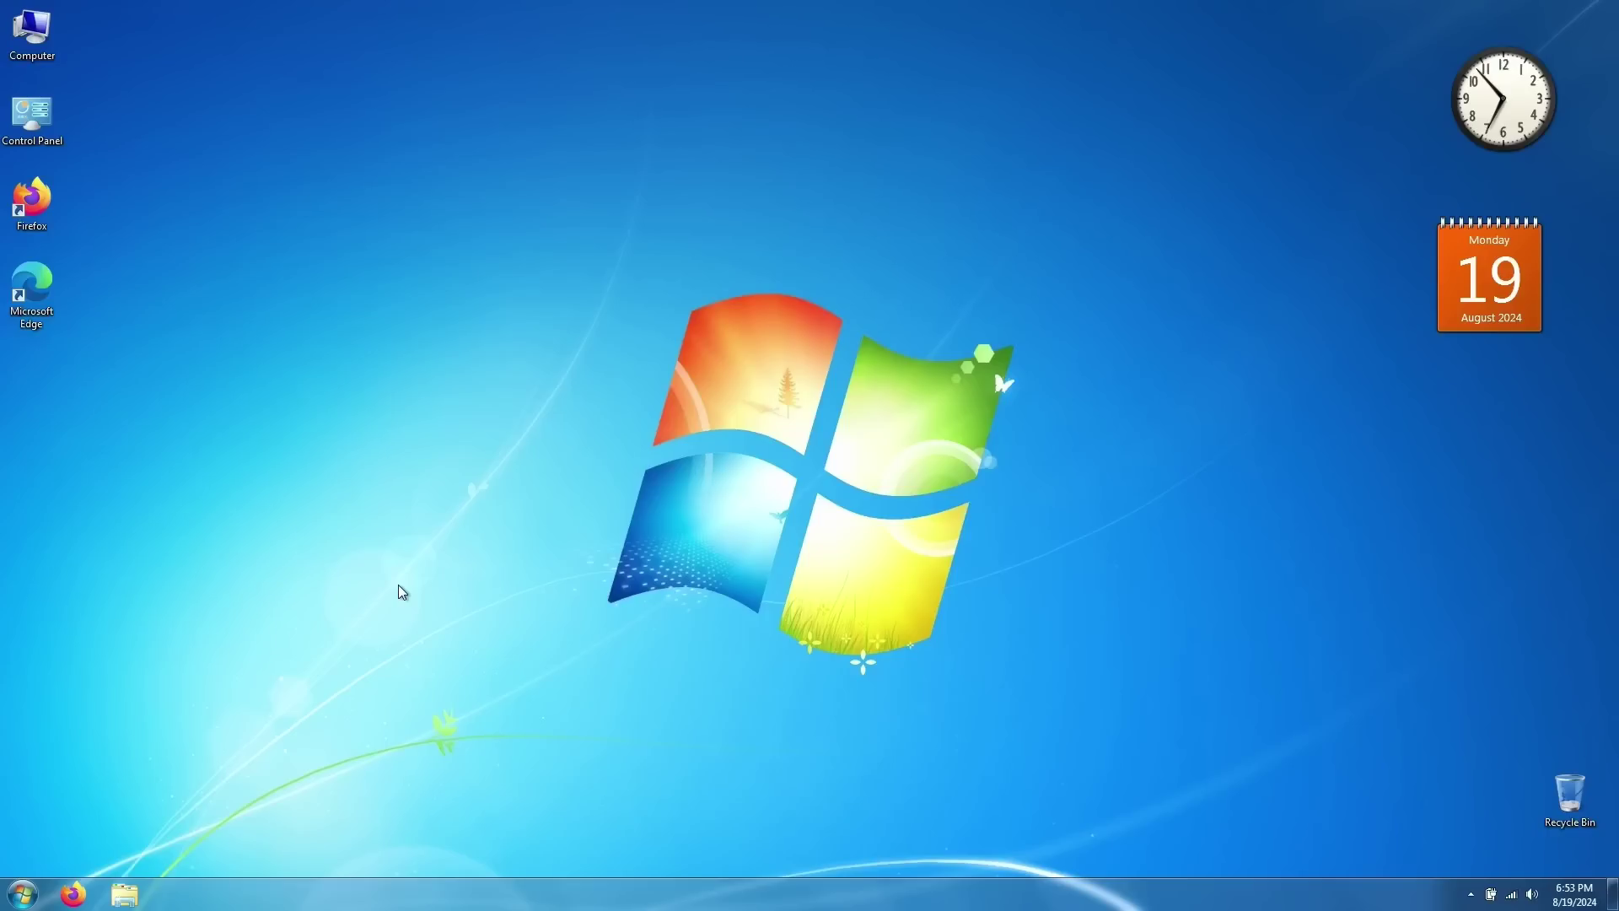
- Run winver to show the About Windows box reporting Windows 7 Ultimate
key(super+r)
text(winver)
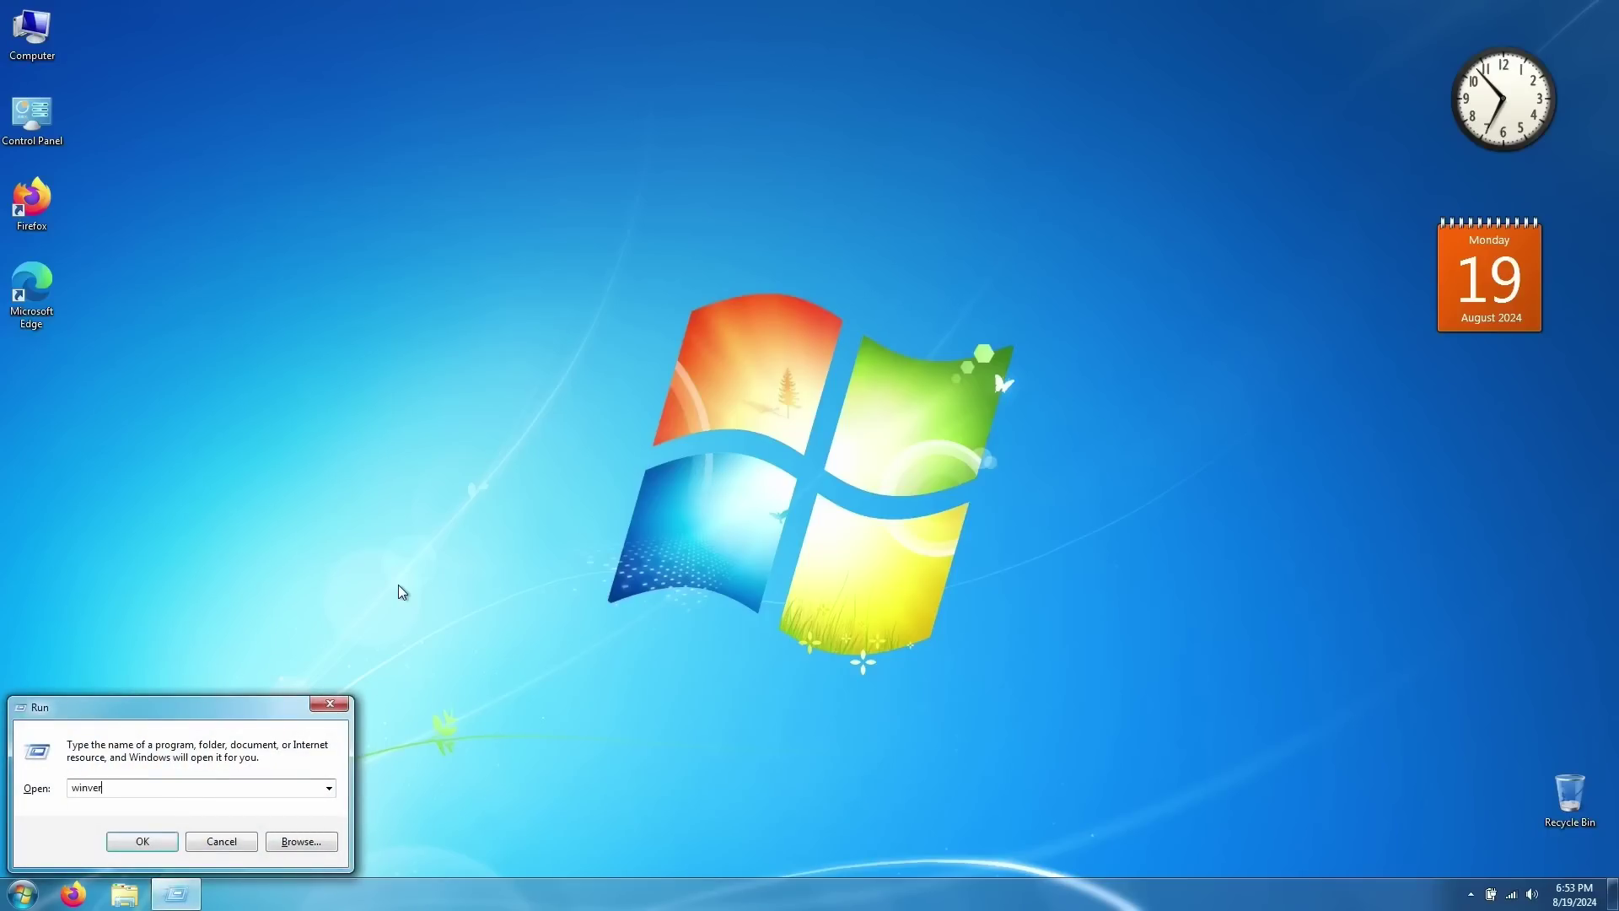
key(Return)
drag(262, 41, 430, 175)
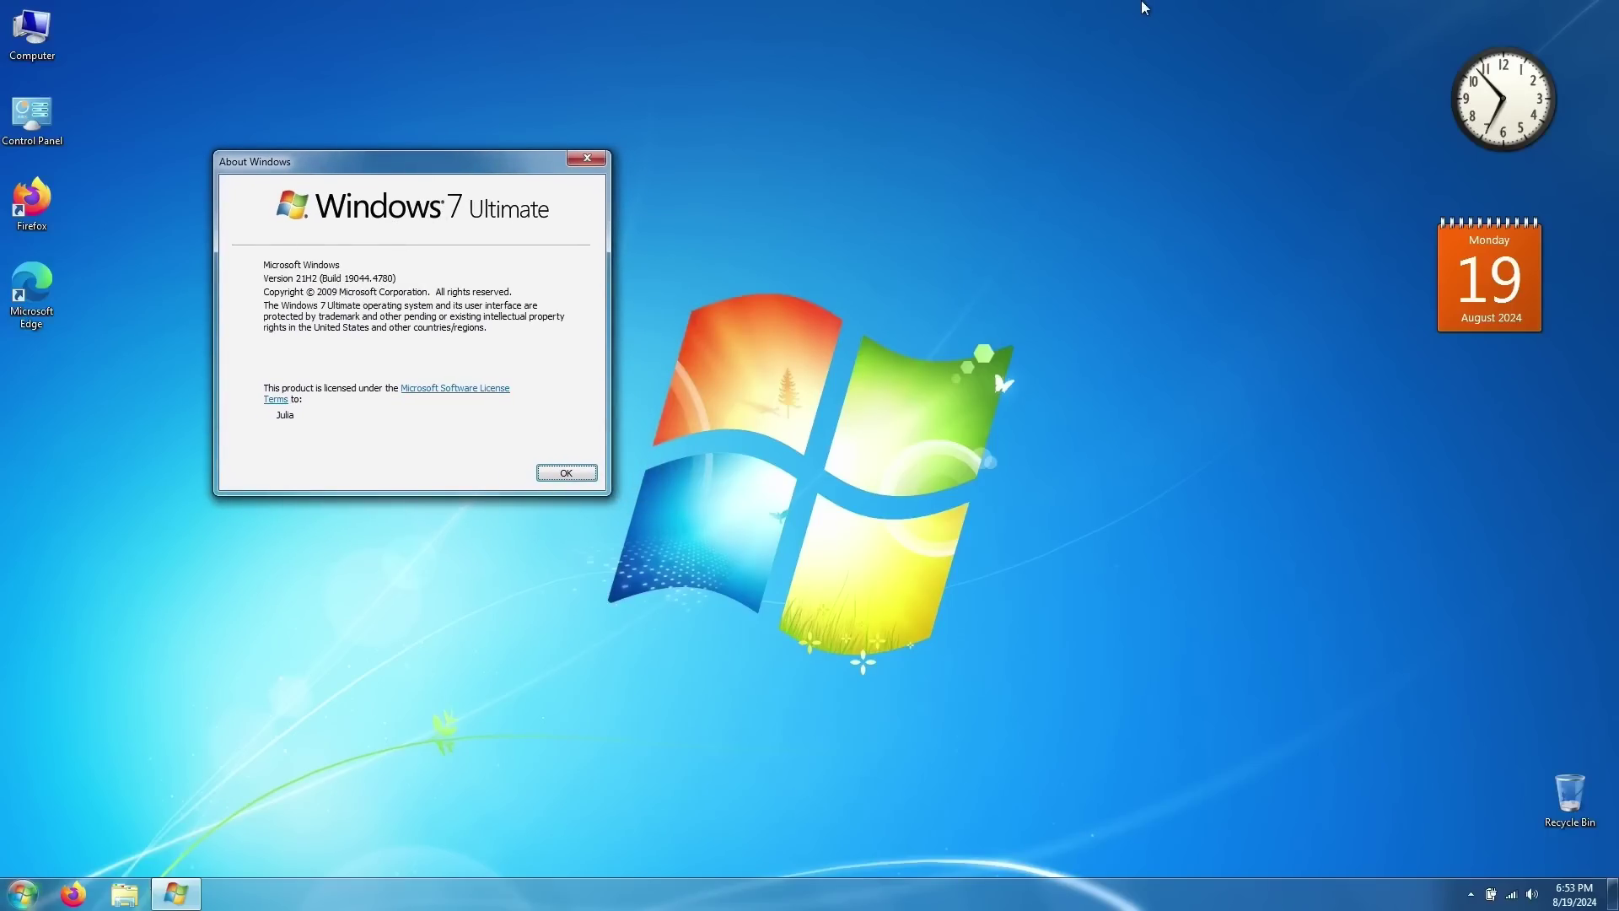
- Check the edition on the System > About page in Windows Settings
key(super+i)
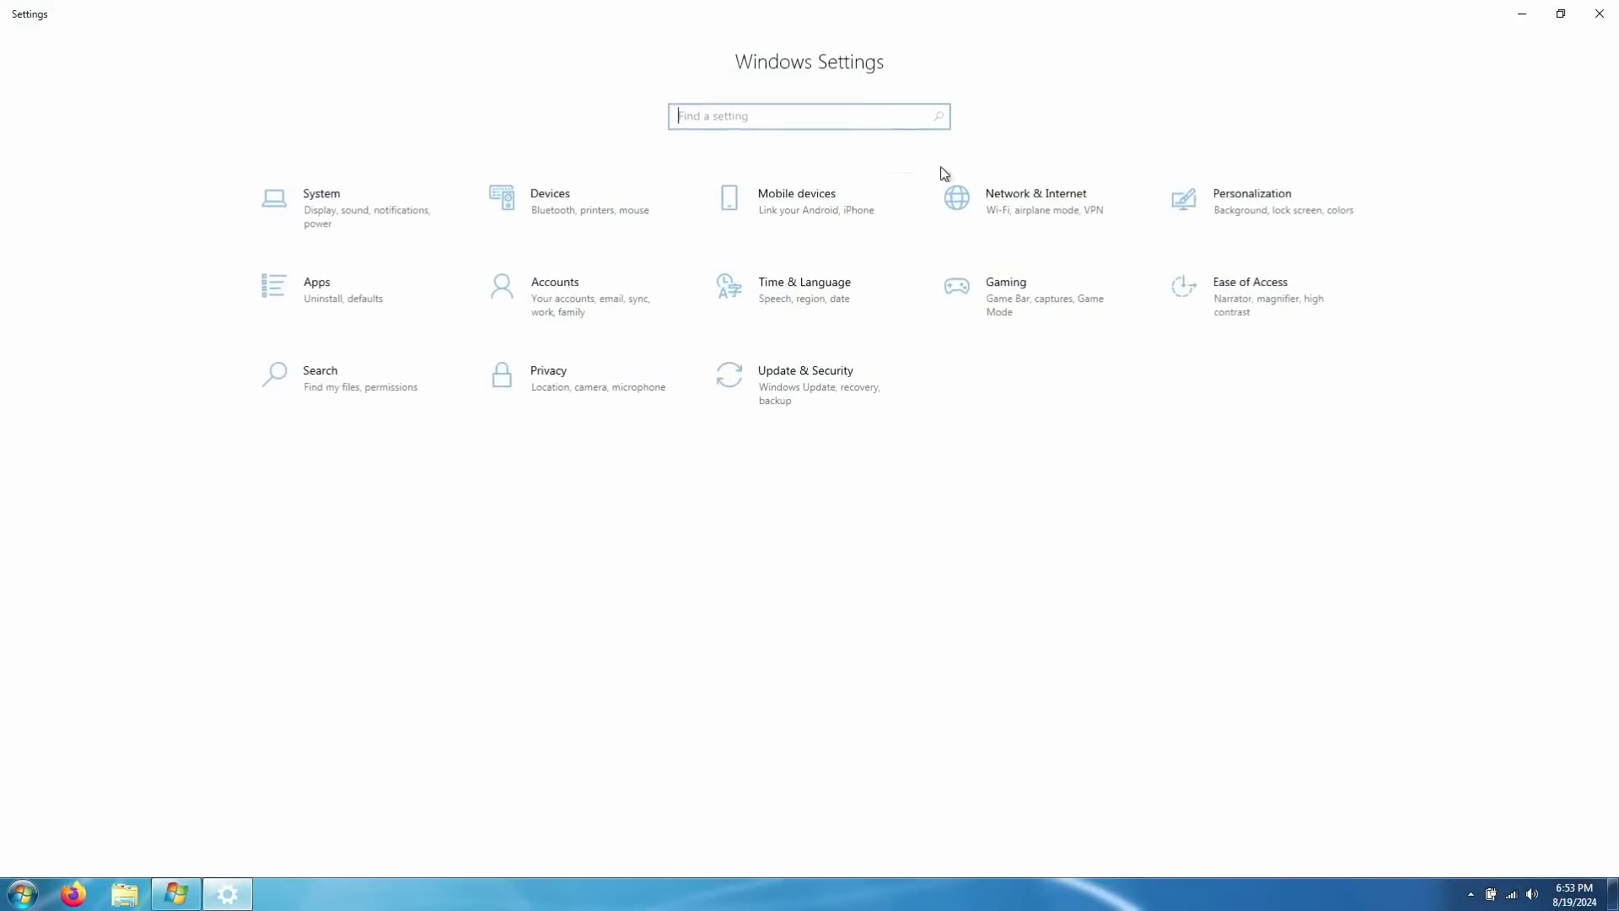
click(372, 216)
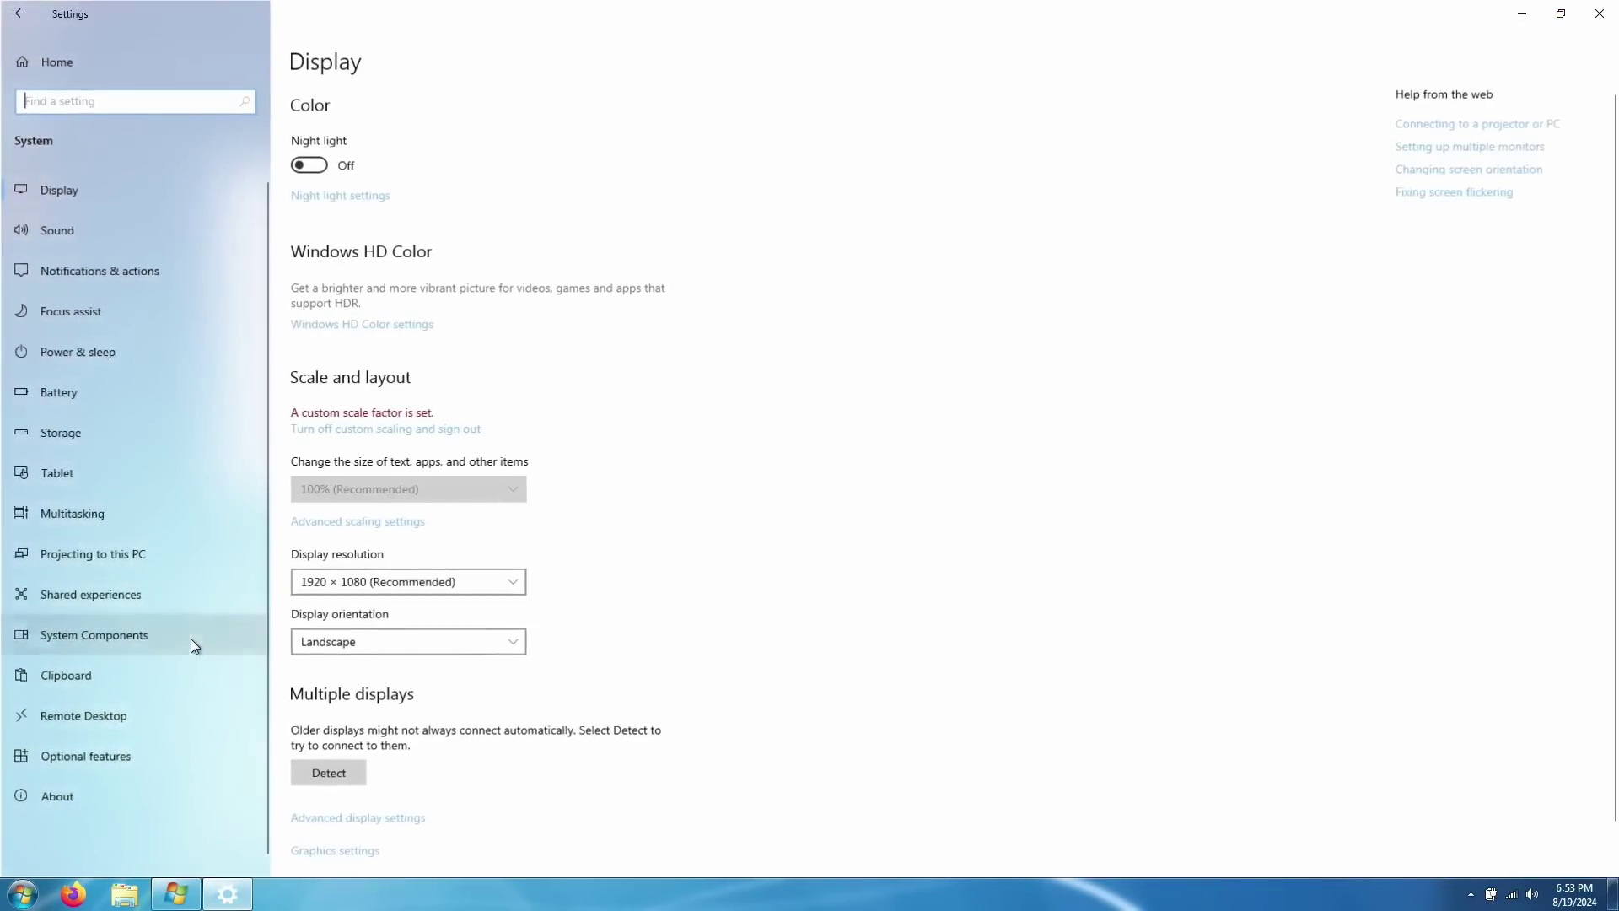
click(216, 782)
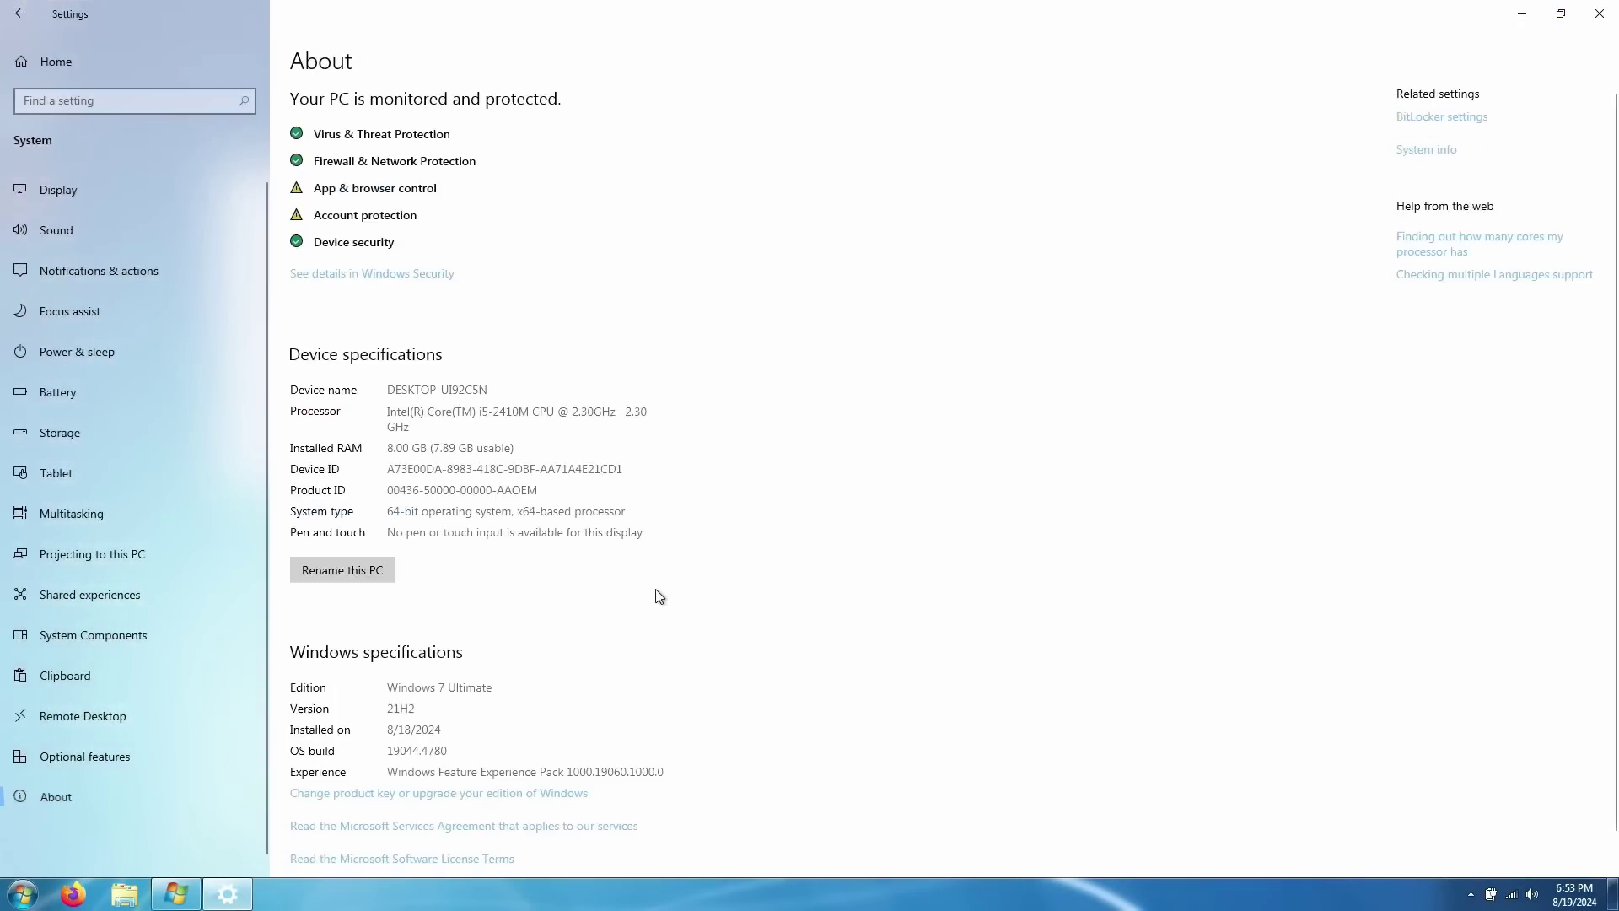
scroll(659, 596, down, 1)
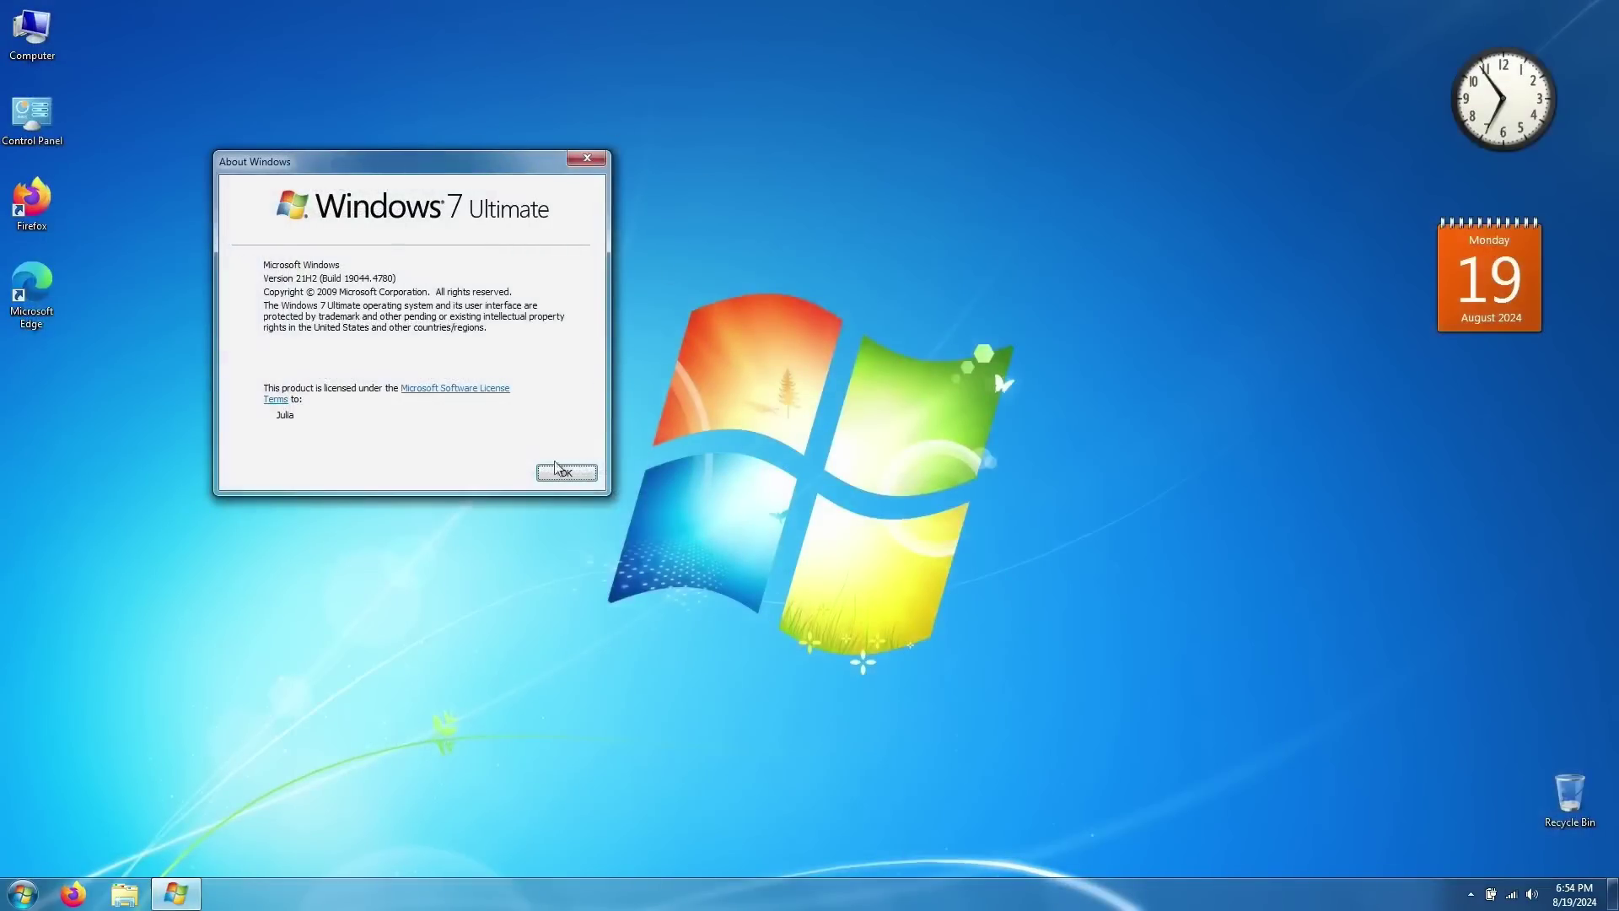
- Dismiss About Windows, then open and close the Windows 7-style Start menu
click(565, 472)
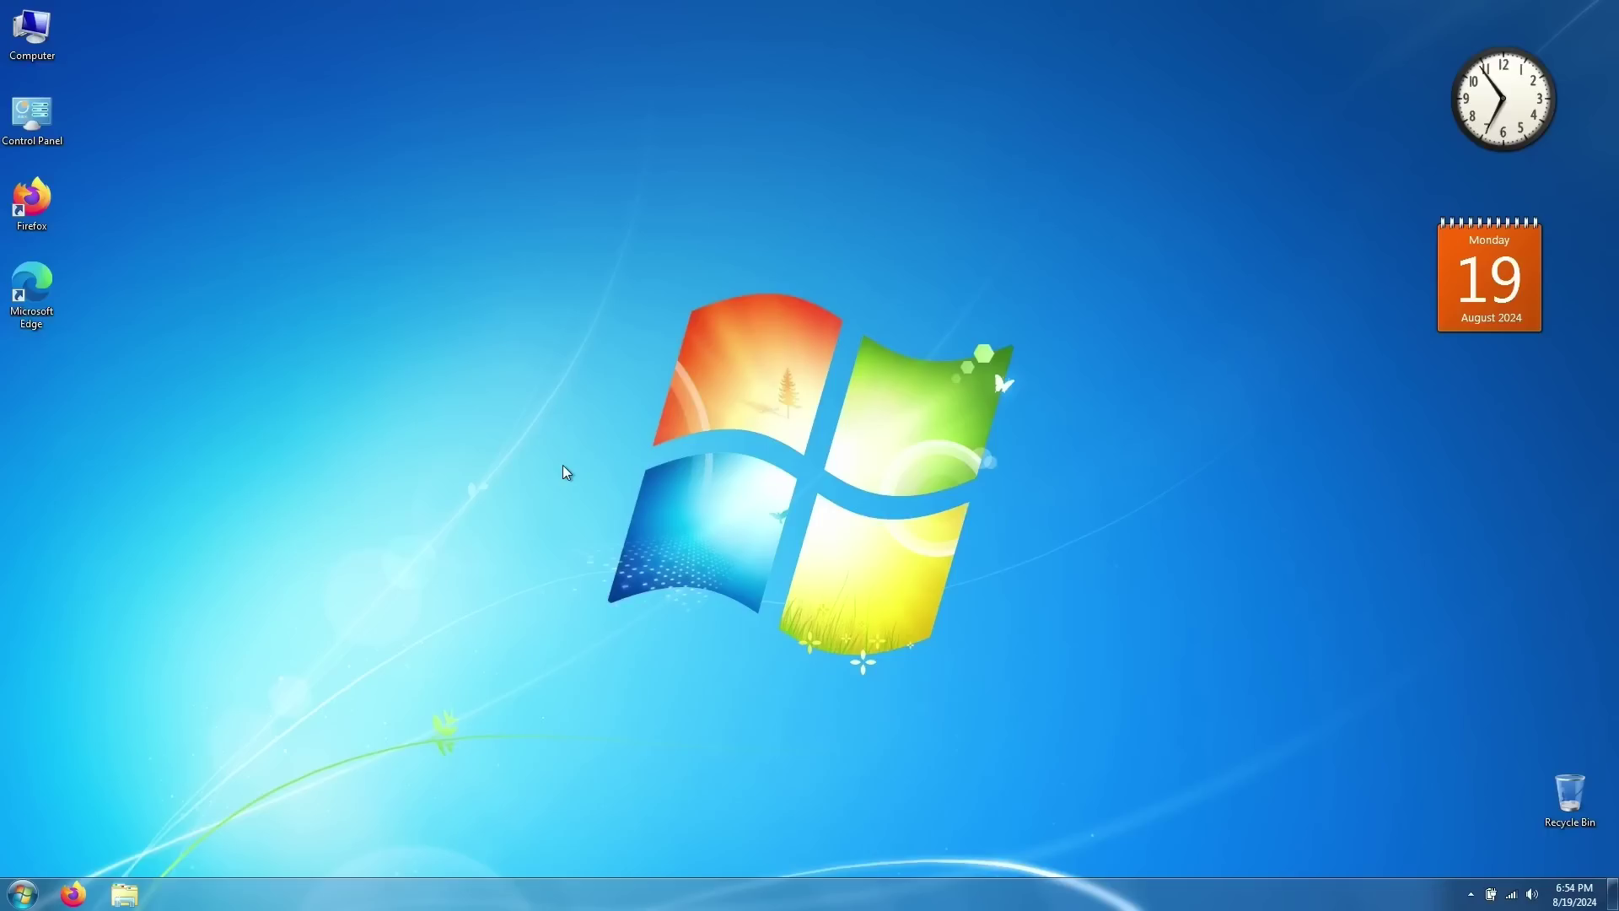
click(22, 892)
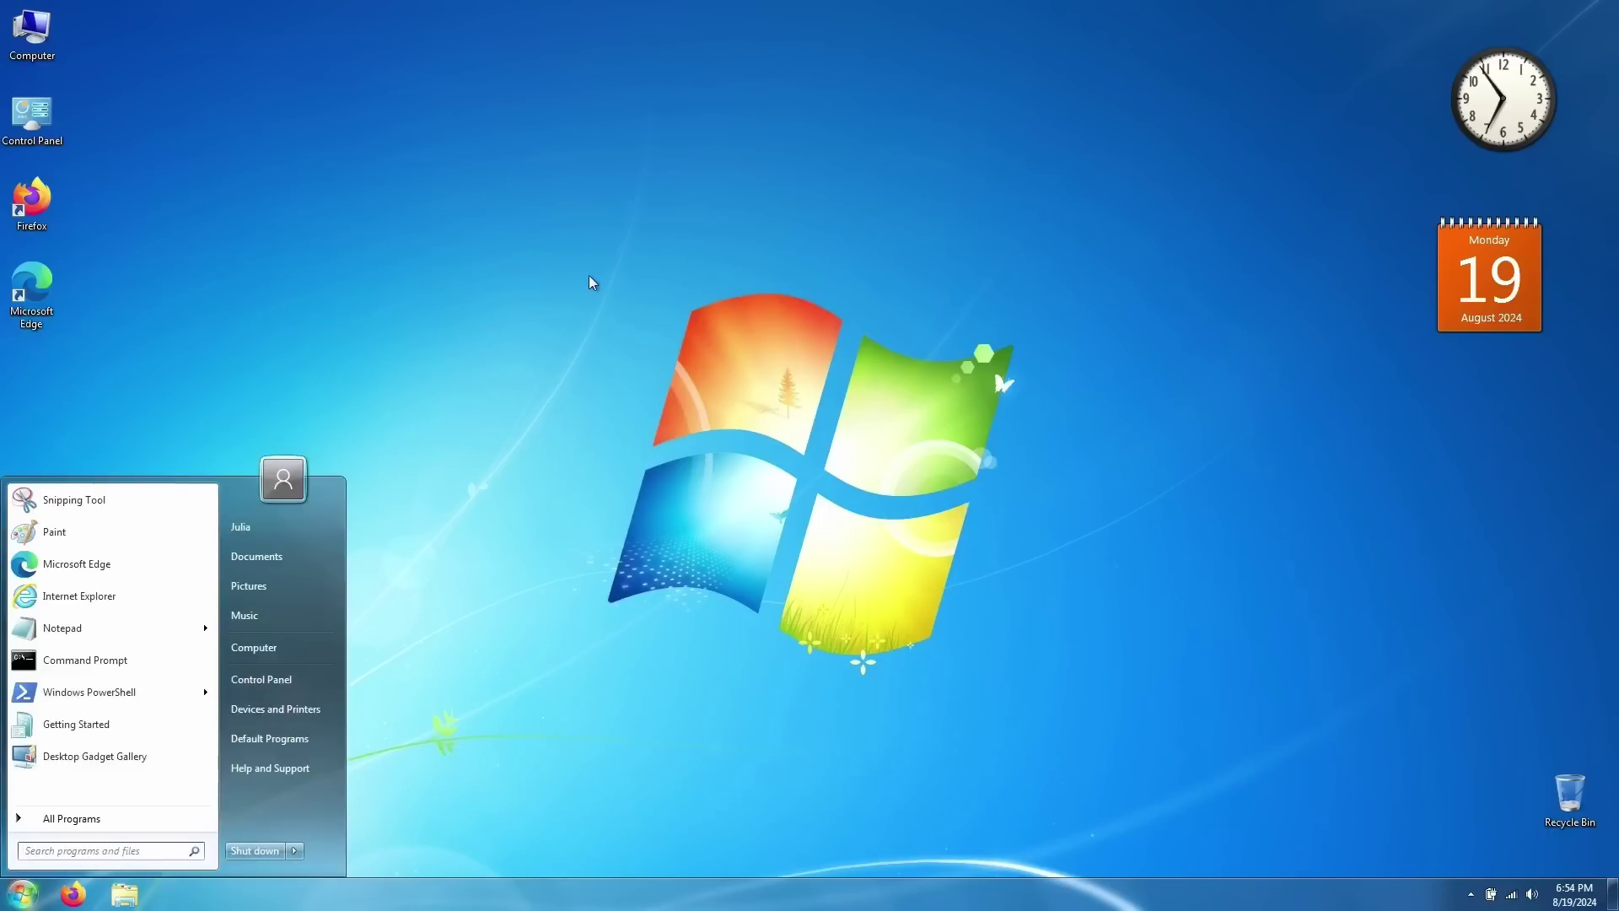
key(Escape)
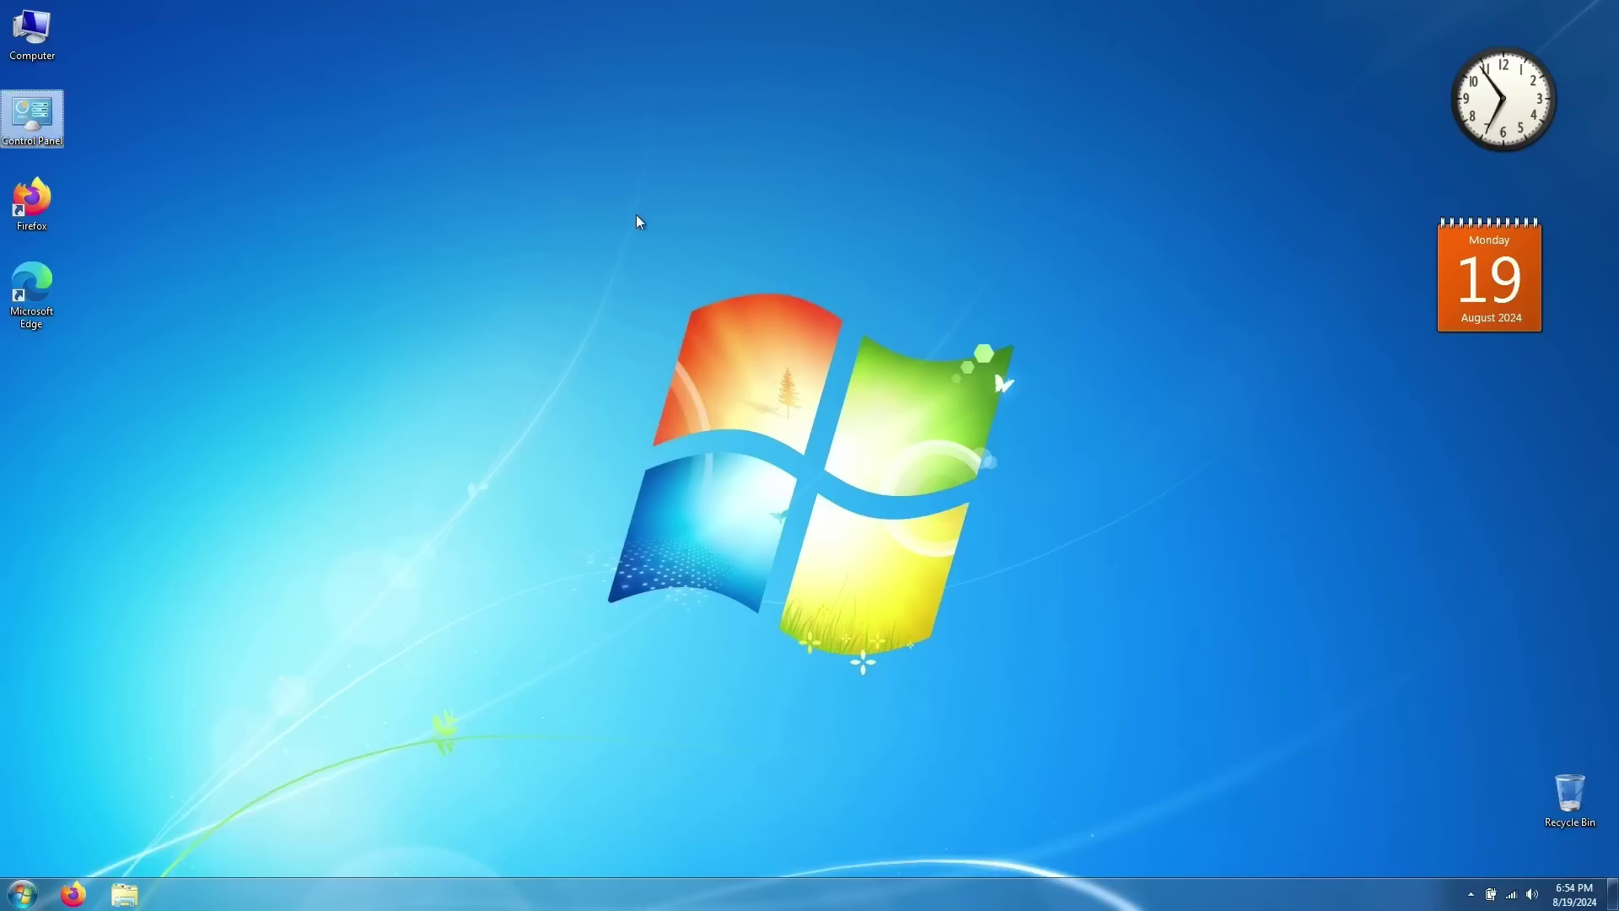